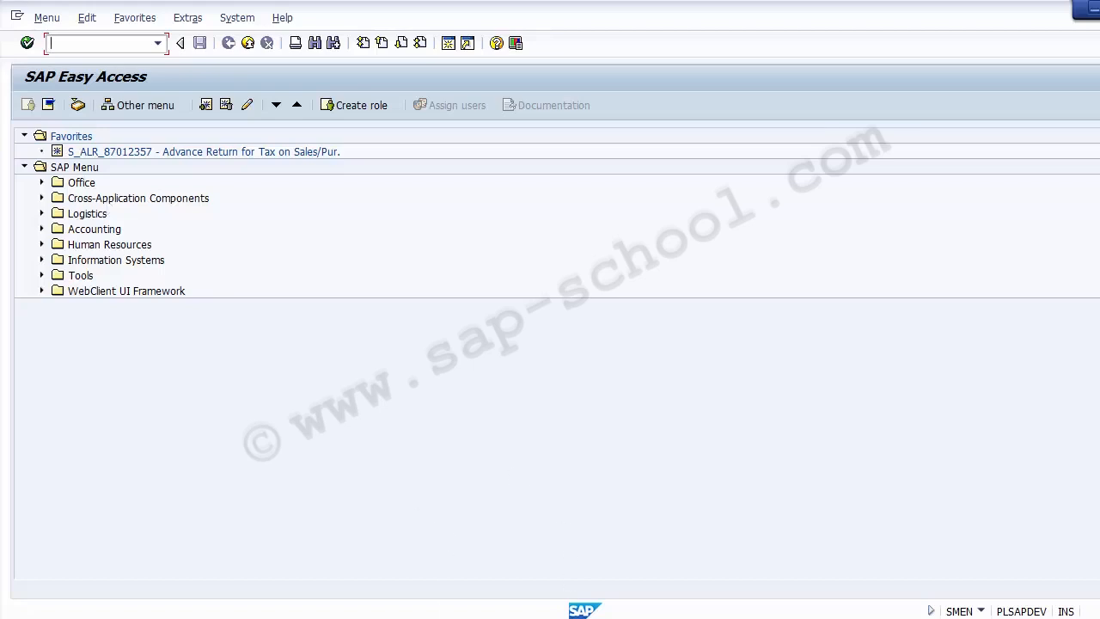
Step: Check the Create Report menu path in the PowerPoint slides, return to SAP, and expand Information Systems > Ad Hoc Reports > Report Painter > Report
{"action": "left_click", "coordinate": [555, 617]}
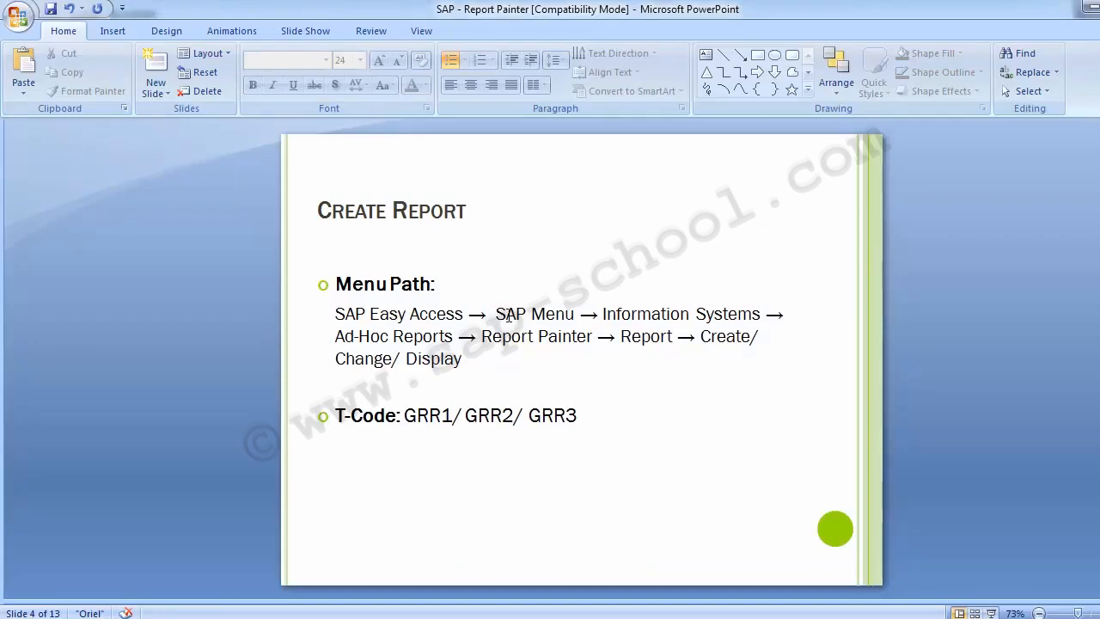
{"action": "key", "text": "alt+Tab"}
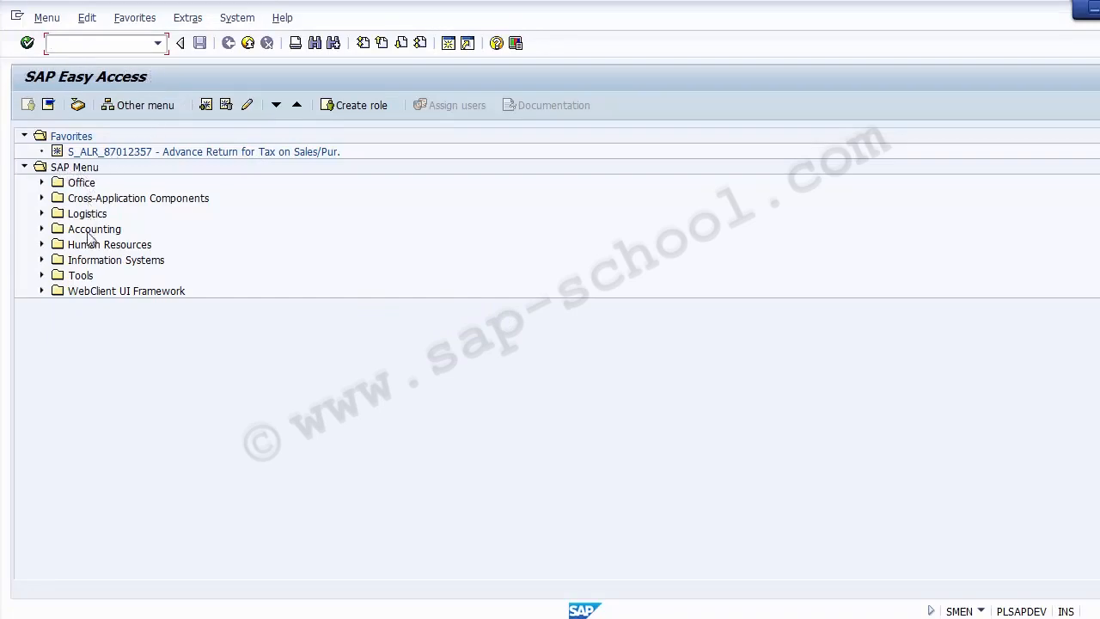
{"action": "left_click", "coordinate": [88, 263]}
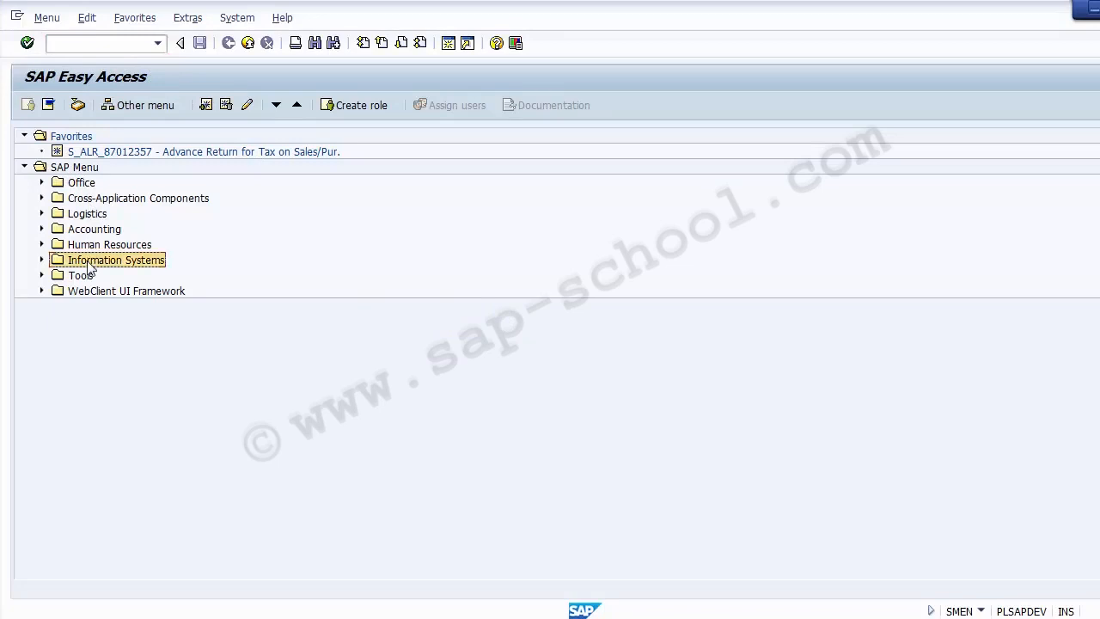
{"action": "left_click", "coordinate": [41, 259]}
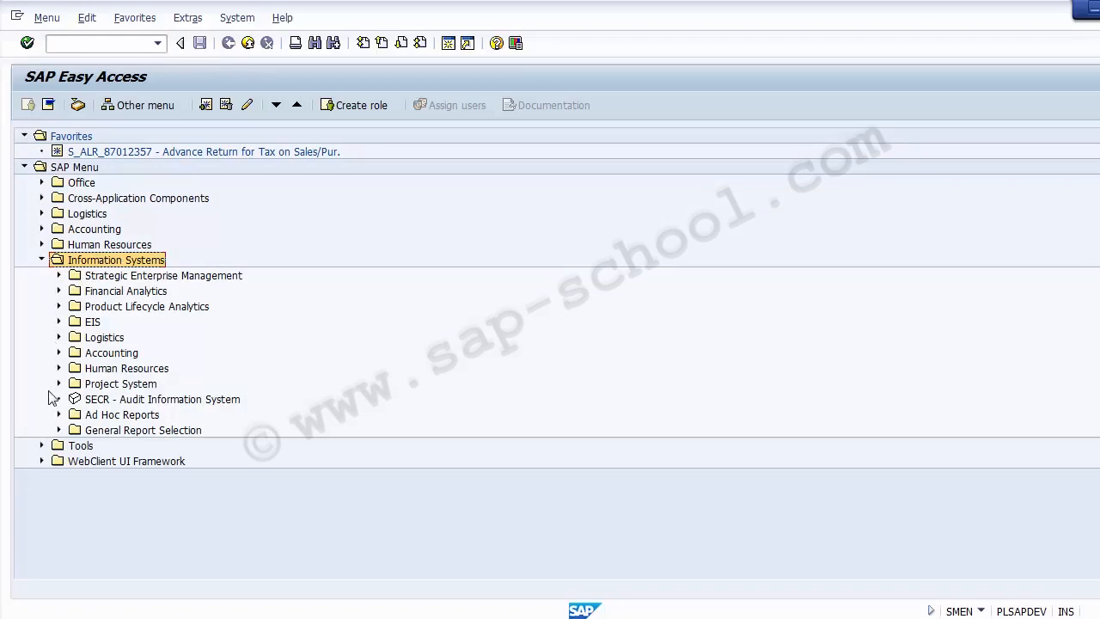
{"action": "left_click", "coordinate": [99, 416]}
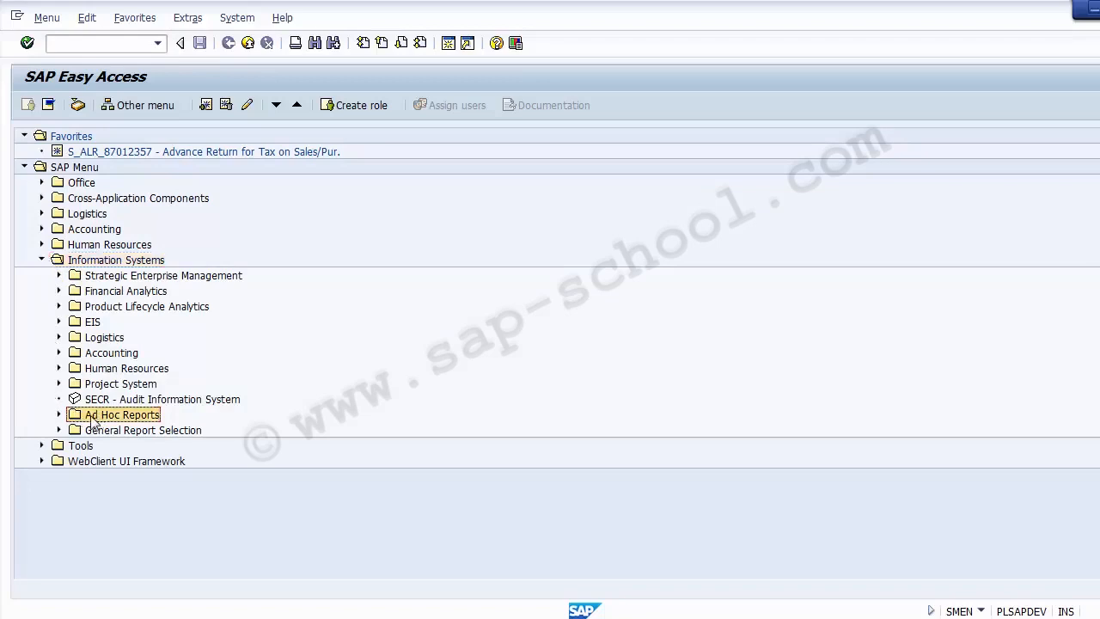
{"action": "left_click", "coordinate": [60, 415]}
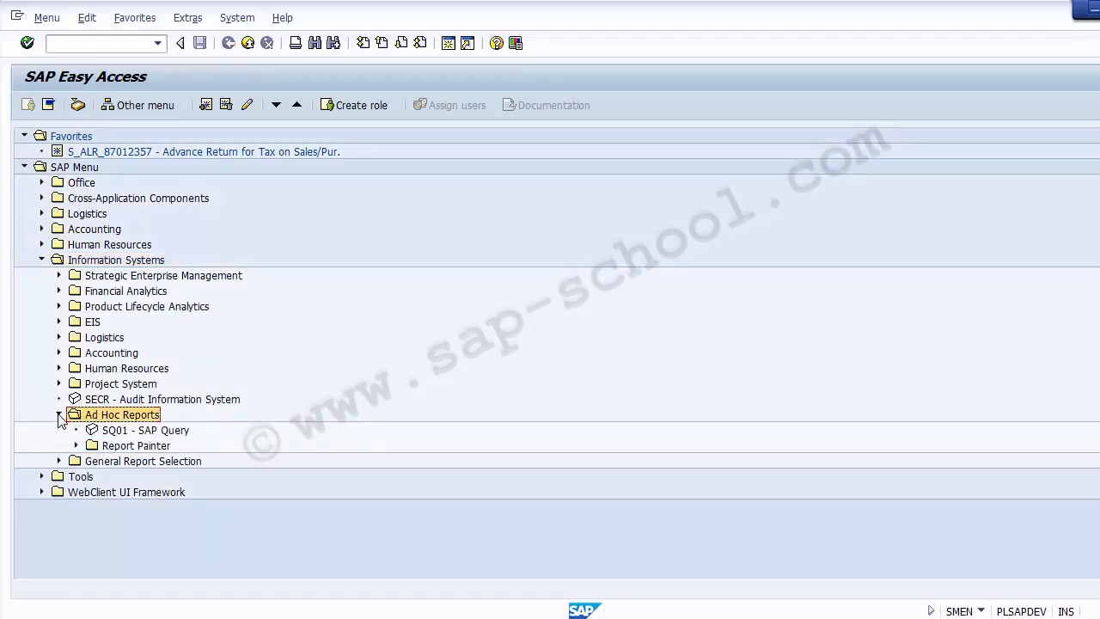
{"action": "left_click", "coordinate": [113, 446]}
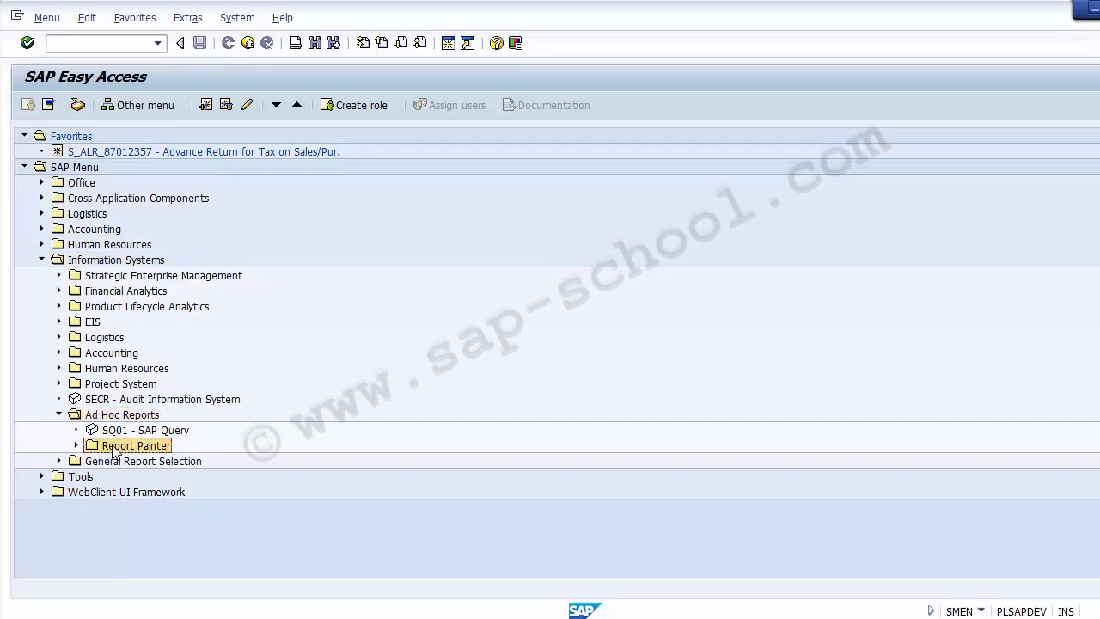
{"action": "left_click", "coordinate": [76, 446]}
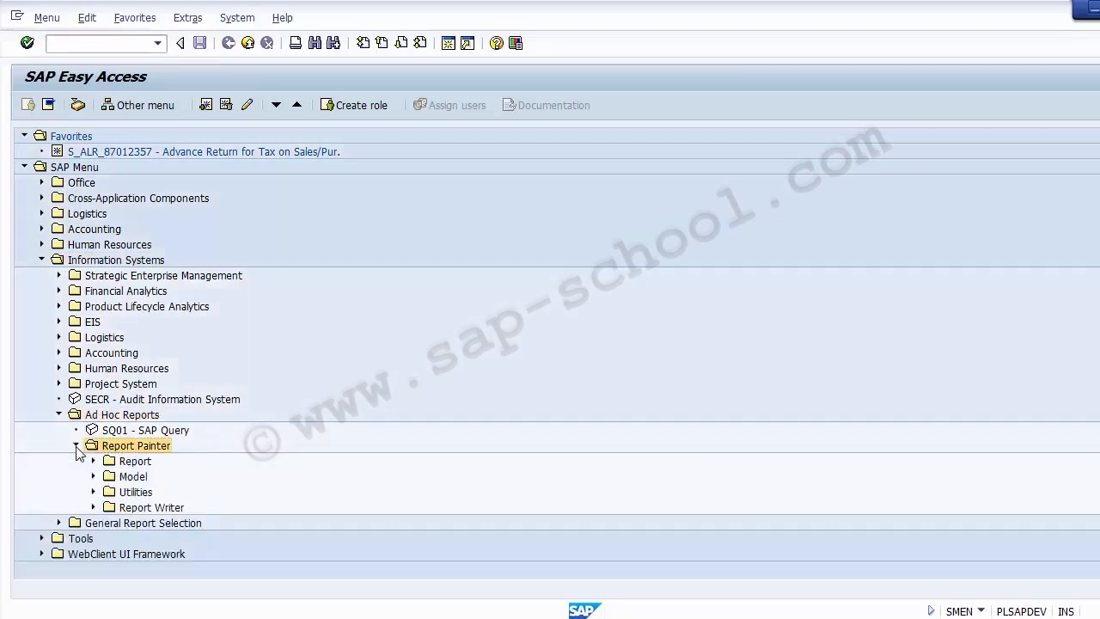
{"action": "left_click", "coordinate": [129, 461]}
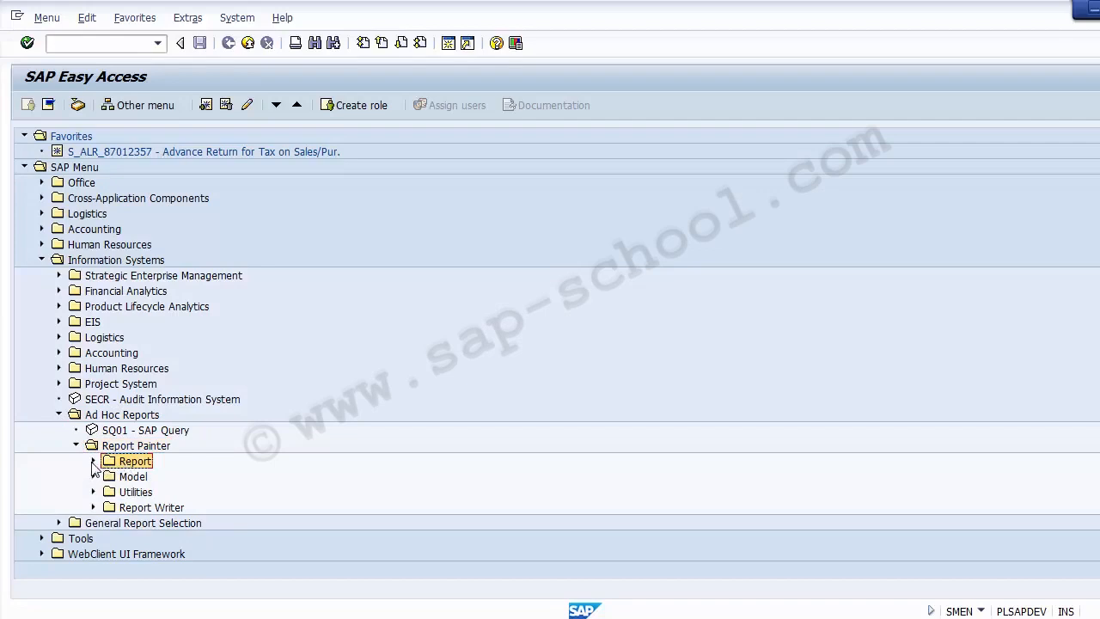
{"action": "left_click", "coordinate": [93, 462]}
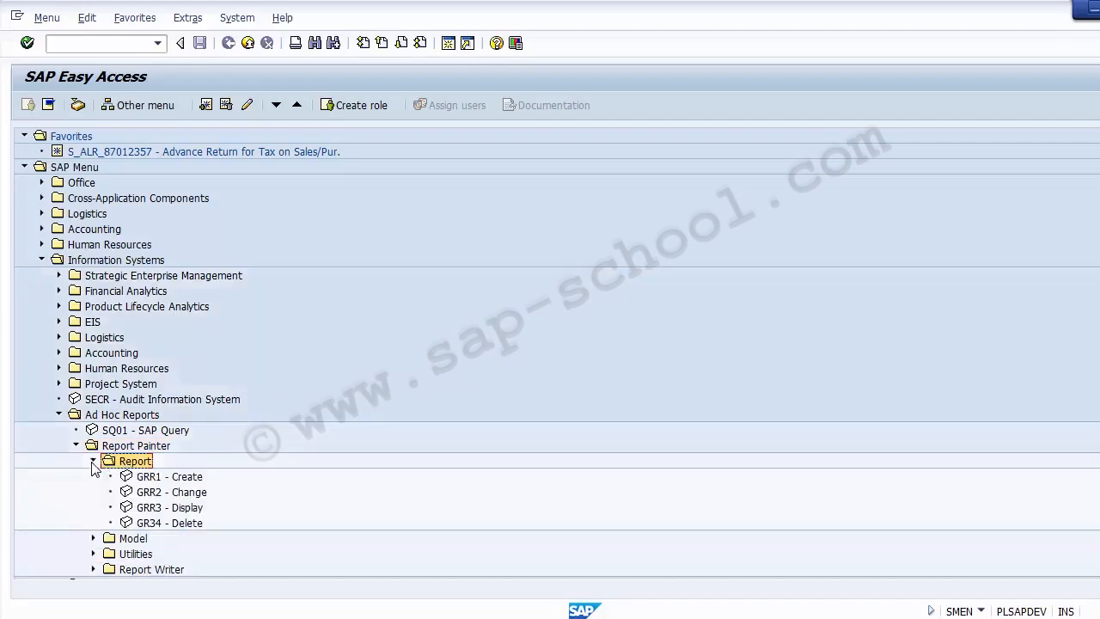
Step: Go through the Report Painter report transactions, from GRR1 - Create to GRR2 - Change and GRR3 - Display
{"action": "left_click", "coordinate": [187, 477]}
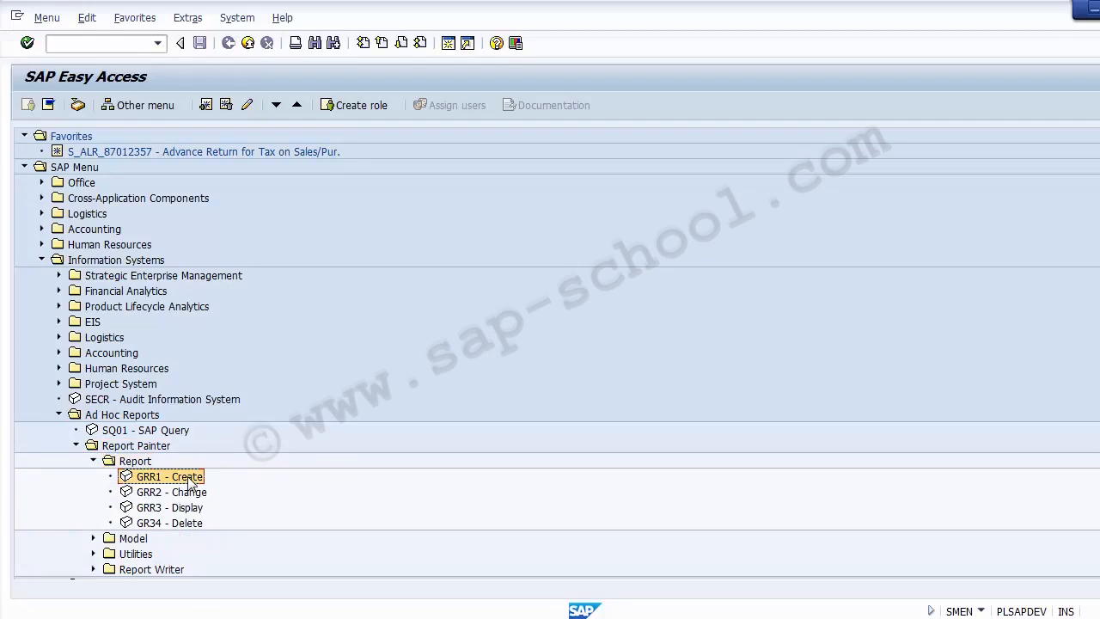
{"action": "key", "text": "Down"}
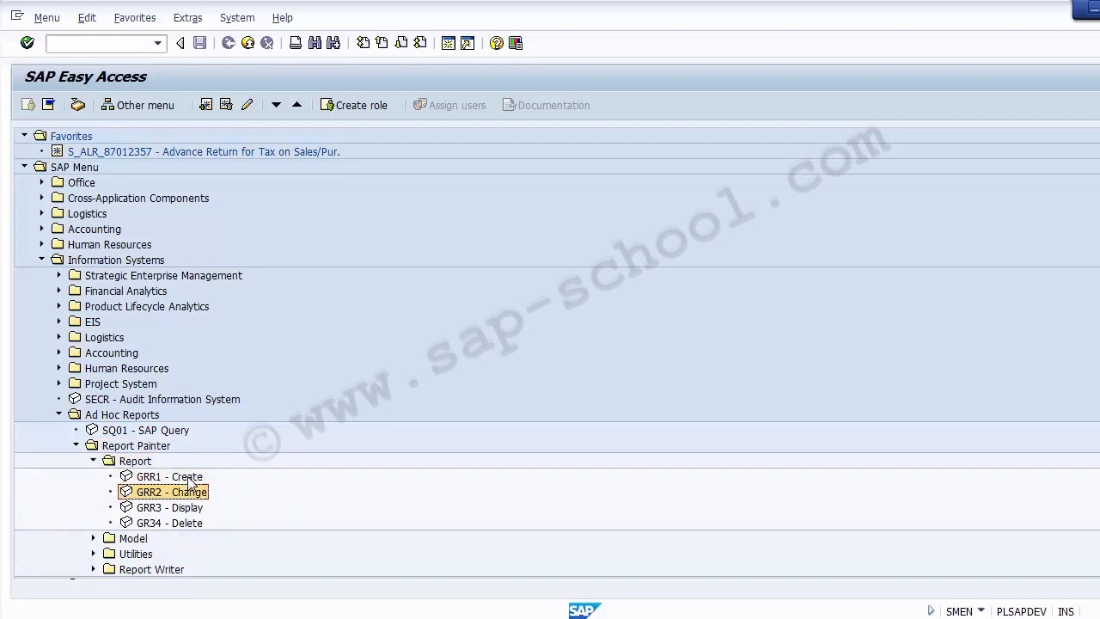
{"action": "key", "text": "Down"}
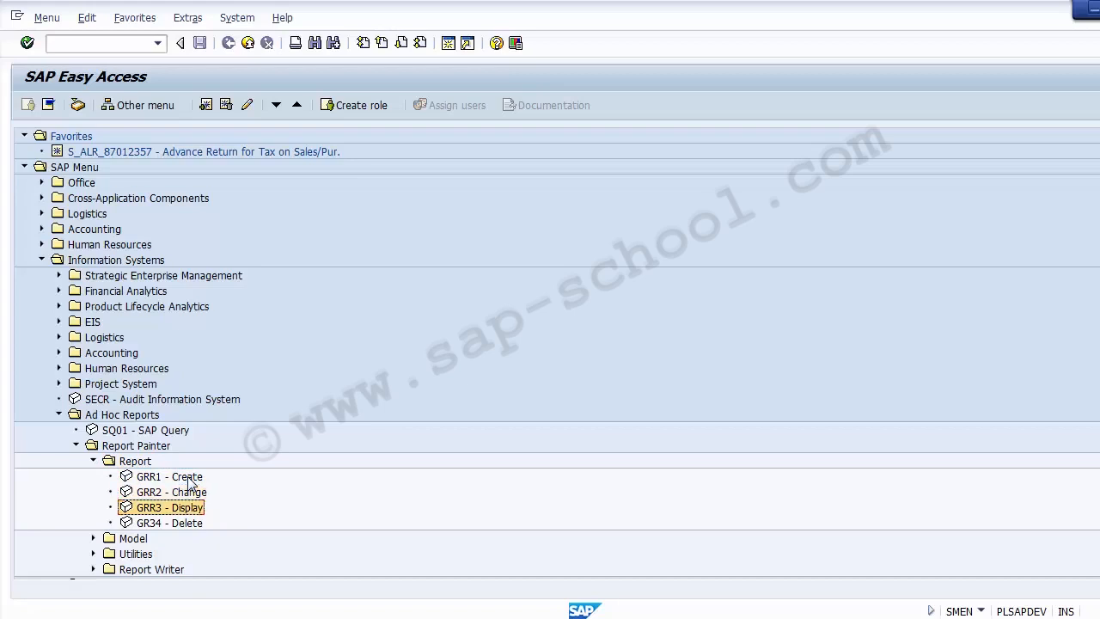
{"action": "key", "text": "Down"}
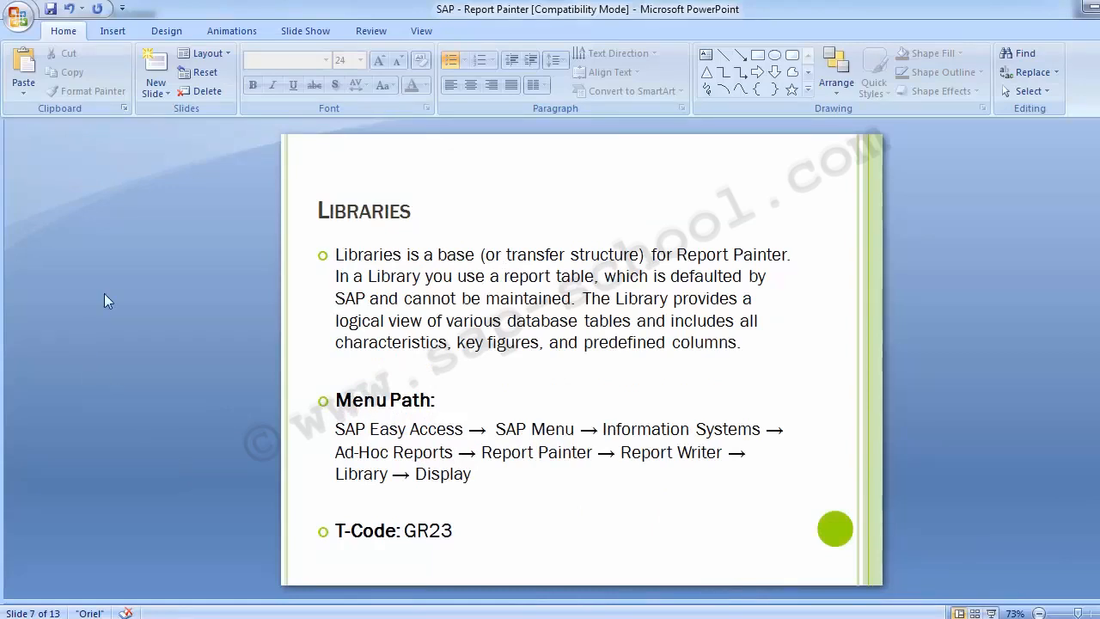
Step: Review the PowerPoint slides on the elements of Report Painter and variables, ending on the Report Group slide
{"action": "key", "text": "Page_Up"}
{"action": "key", "text": "Page_Up"}
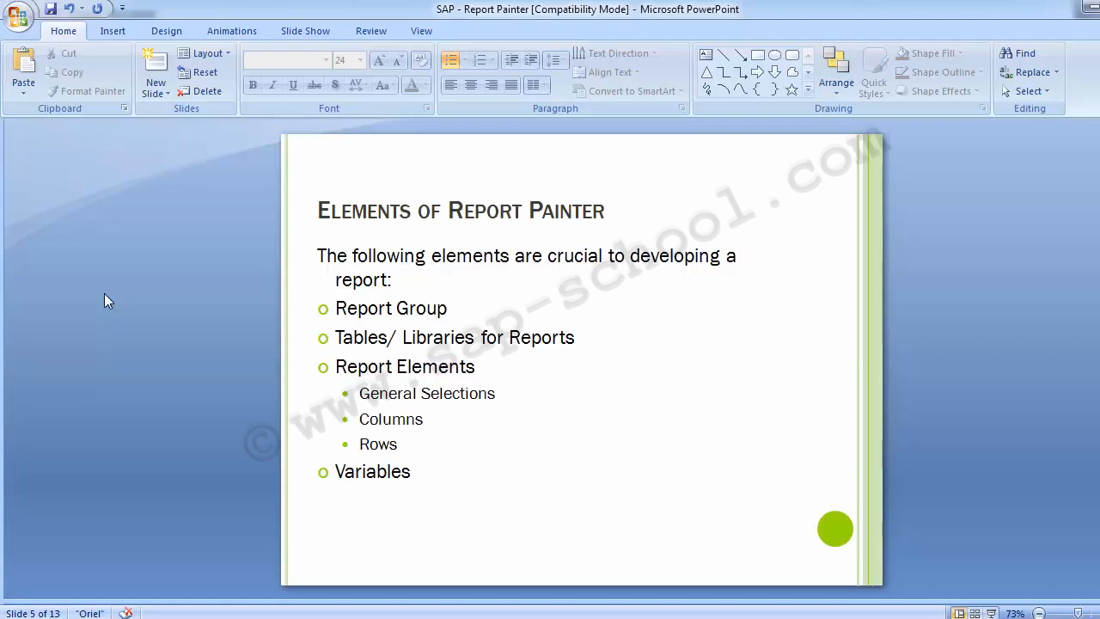
{"action": "scroll", "coordinate": [104, 293], "scroll_direction": "down", "scroll_amount": 3}
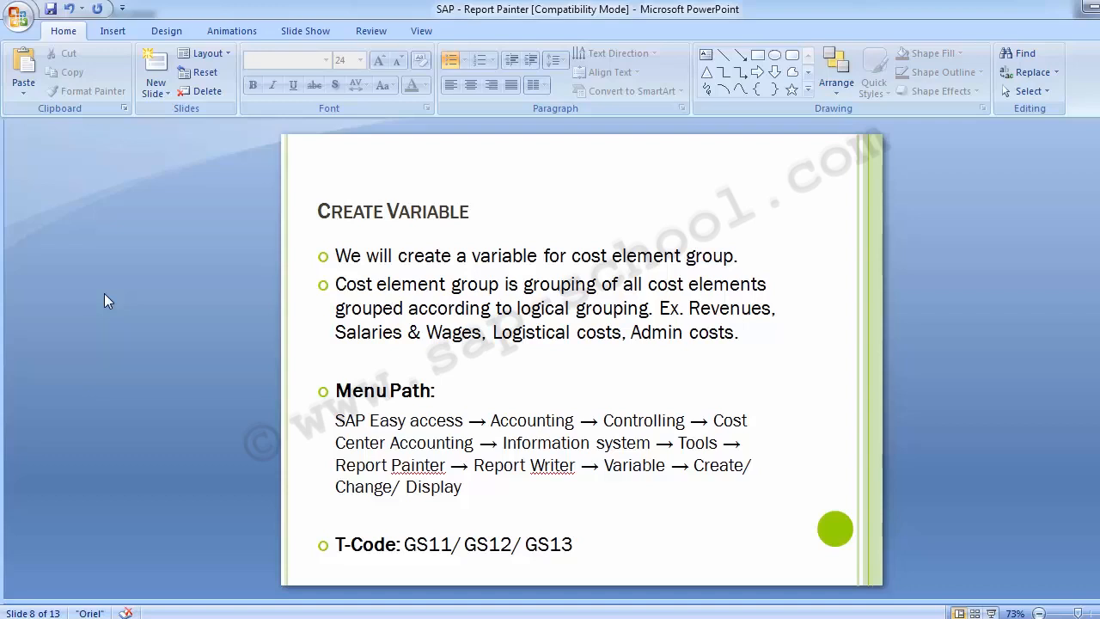
{"action": "scroll", "coordinate": [104, 293], "scroll_direction": "up", "scroll_amount": 3}
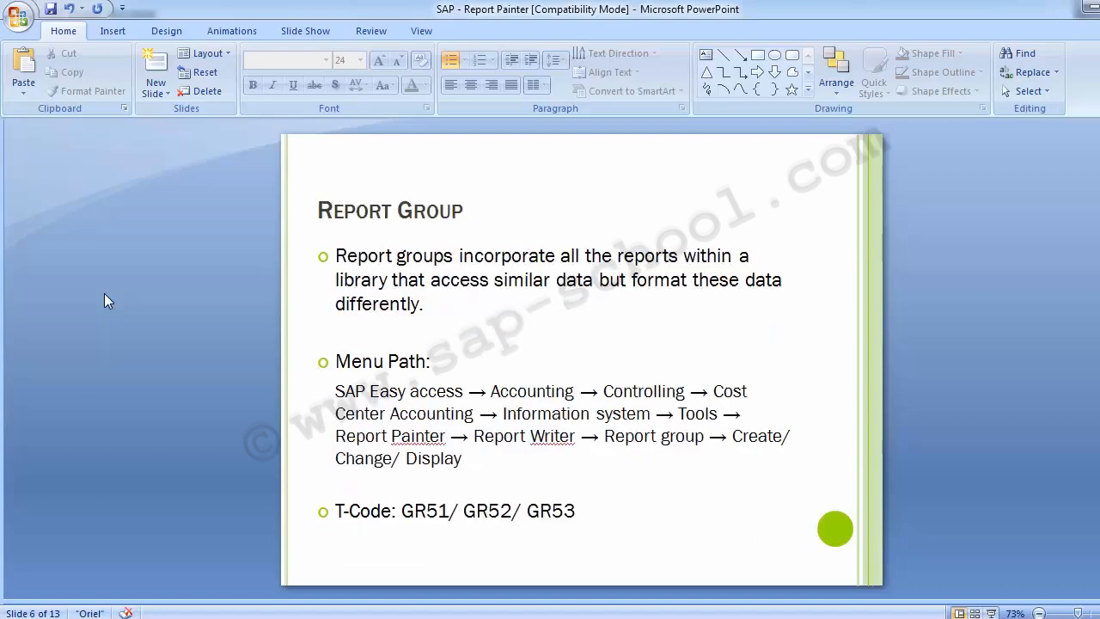
{"action": "scroll", "coordinate": [104, 293], "scroll_direction": "down", "scroll_amount": 1}
{"action": "scroll", "coordinate": [104, 293], "scroll_direction": "up", "scroll_amount": 1}
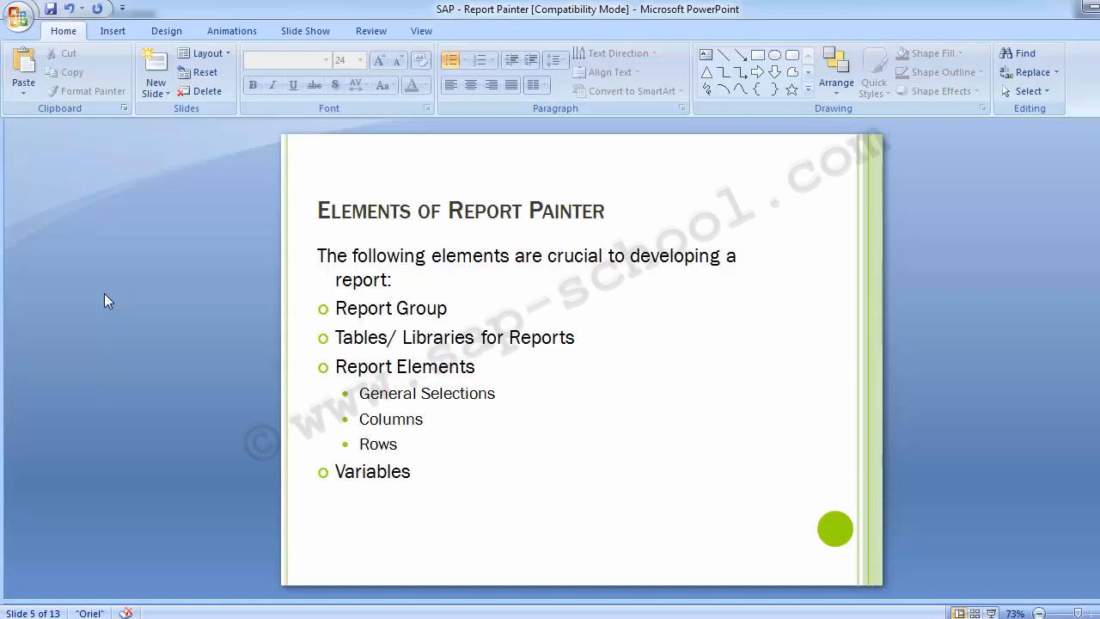
{"action": "key", "text": "Page_Down"}
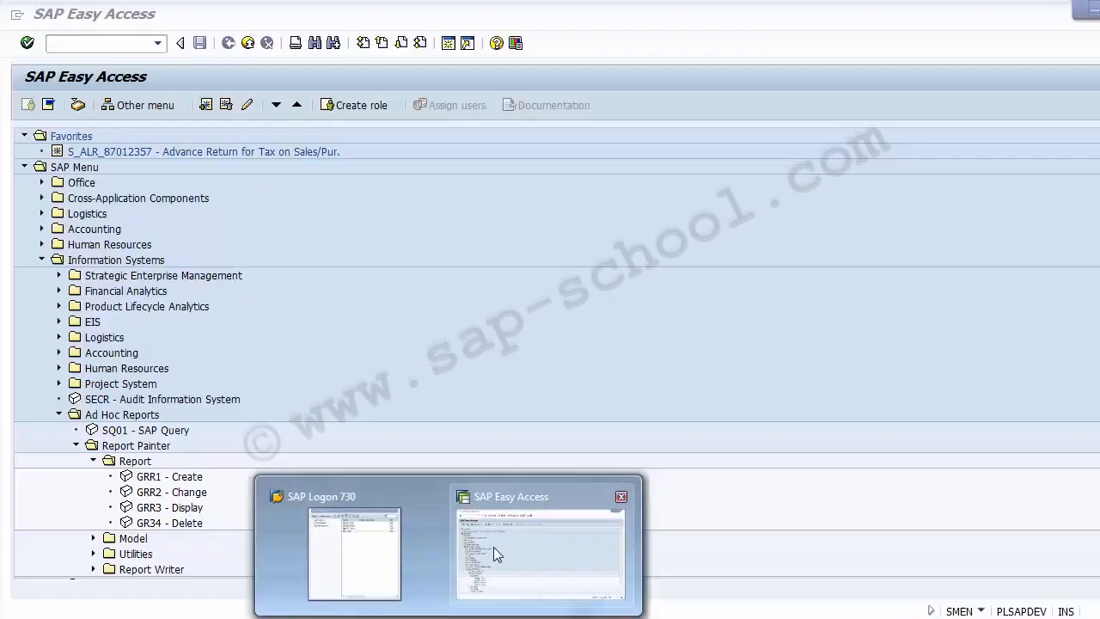
Step: Switch to SAP, collapse Information Systems, and expand Accounting > Controlling > Cost Center Accounting following the Report Group slide's menu path
{"action": "left_click", "coordinate": [493, 547]}
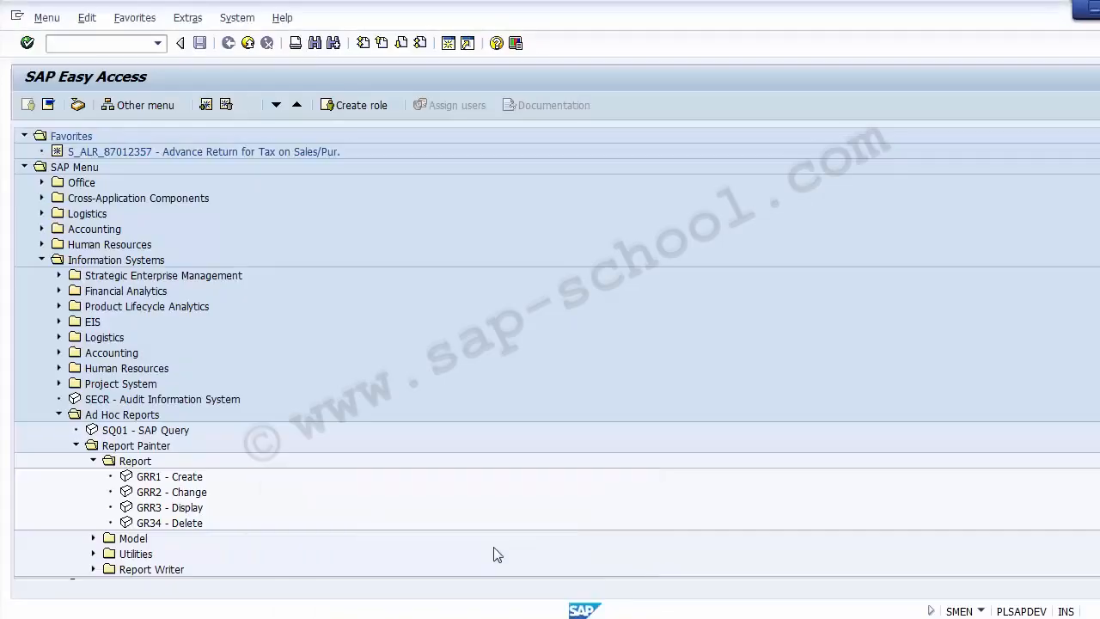
{"action": "left_click", "coordinate": [41, 259]}
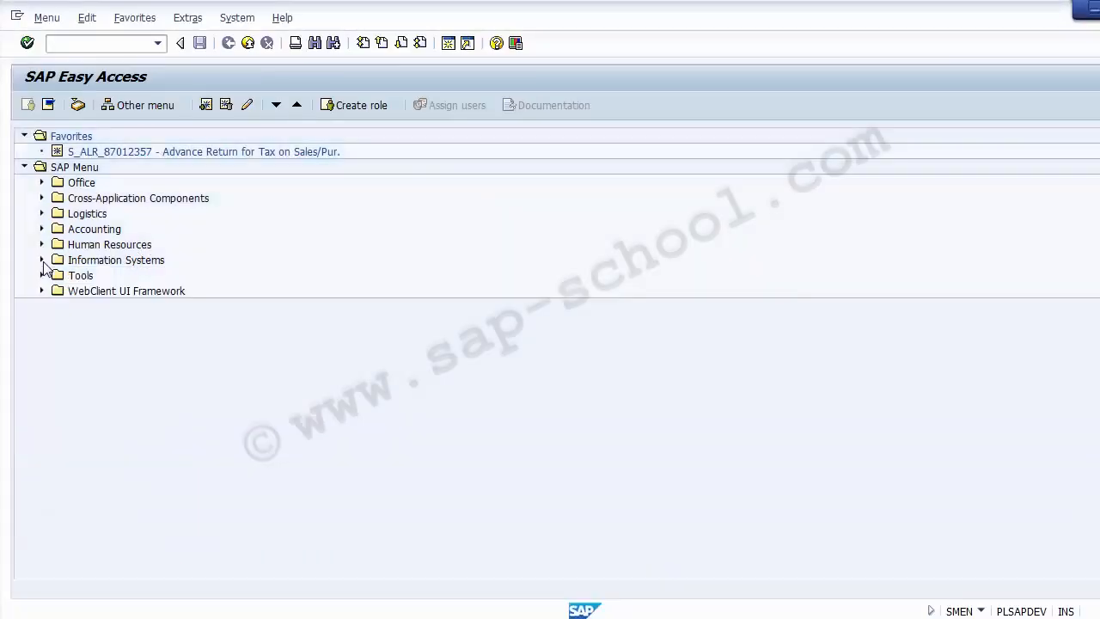
{"action": "key", "text": "alt+Tab"}
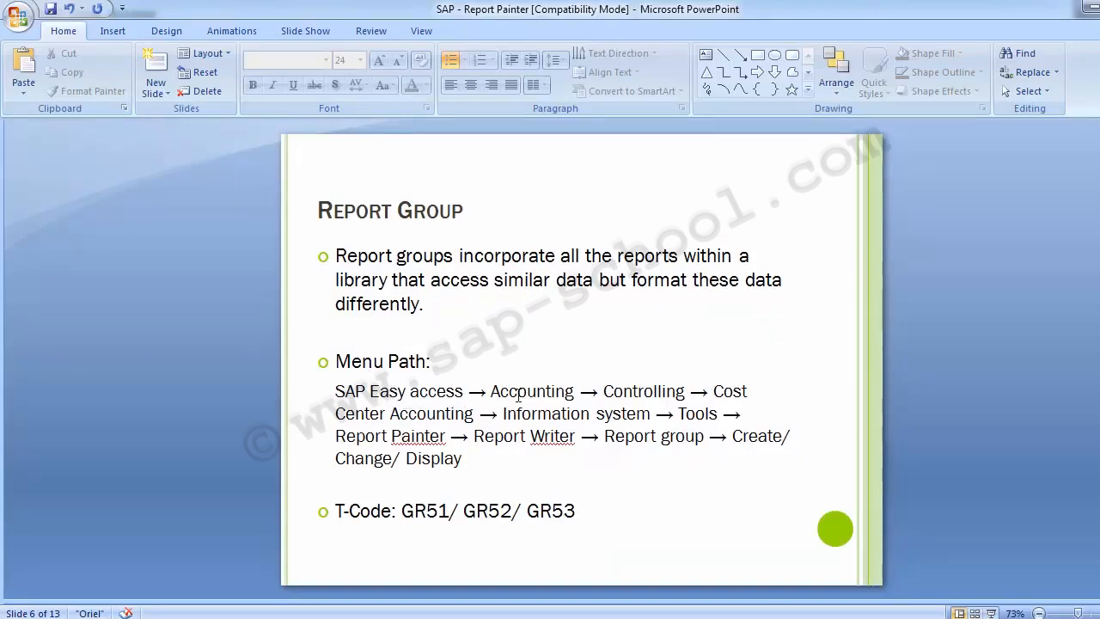
{"action": "key", "text": "alt+Tab"}
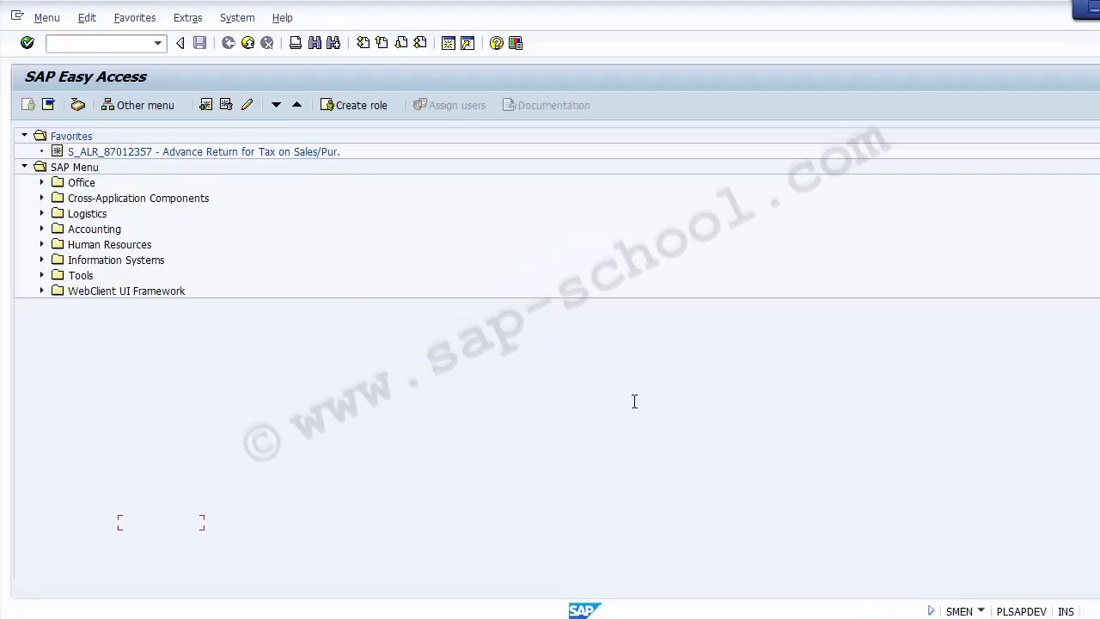
{"action": "left_click", "coordinate": [42, 229]}
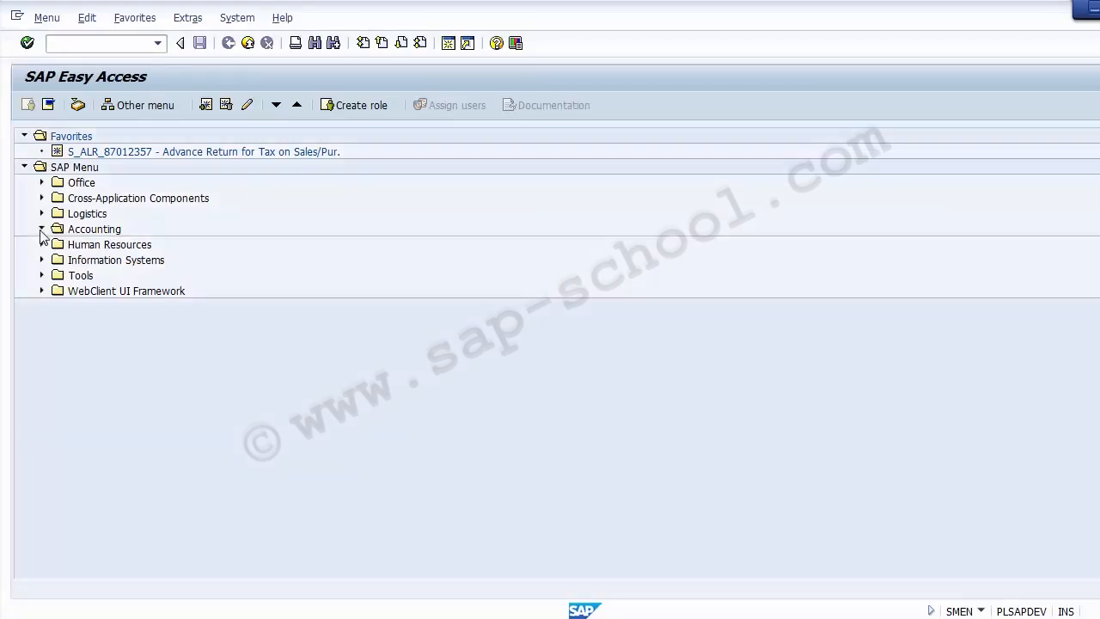
{"action": "left_click", "coordinate": [59, 276]}
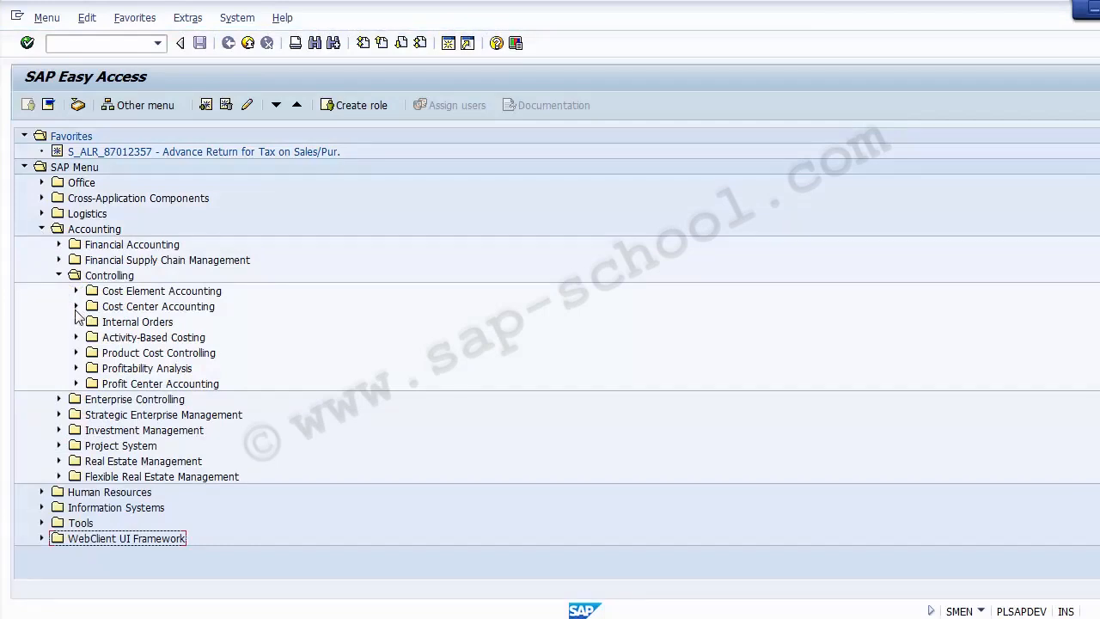
{"action": "left_click", "coordinate": [75, 309]}
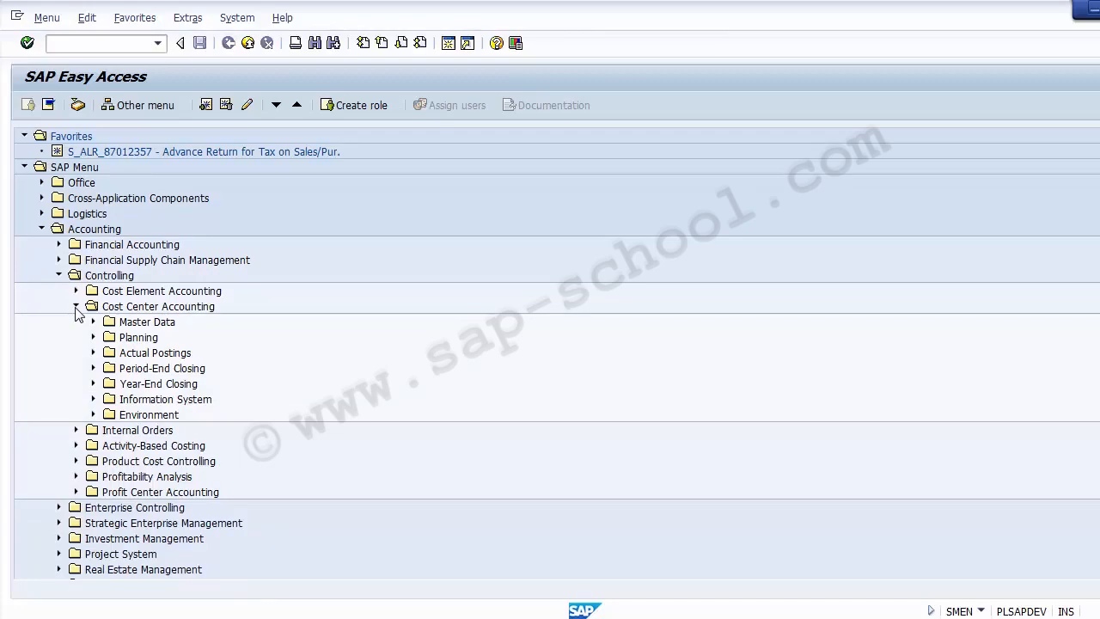
Step: Recheck the menu path on the PowerPoint slide and expand Information System > Tools > Report Painter under Cost Center Accounting in SAP
{"action": "key", "text": "alt+Tab"}
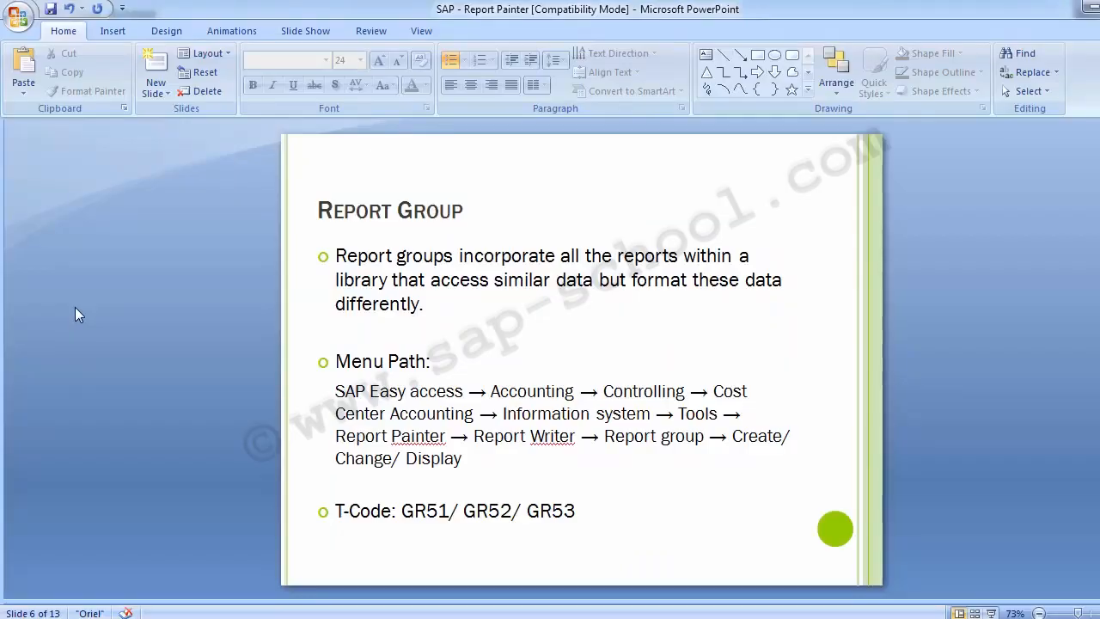
{"action": "key", "text": "alt+Tab"}
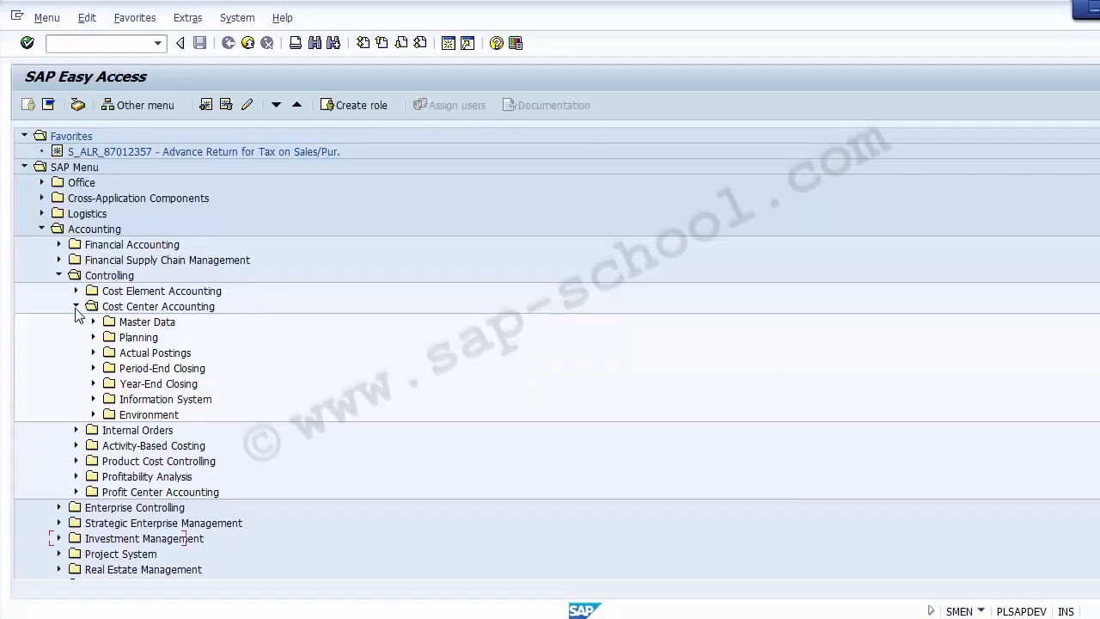
{"action": "left_click", "coordinate": [94, 400]}
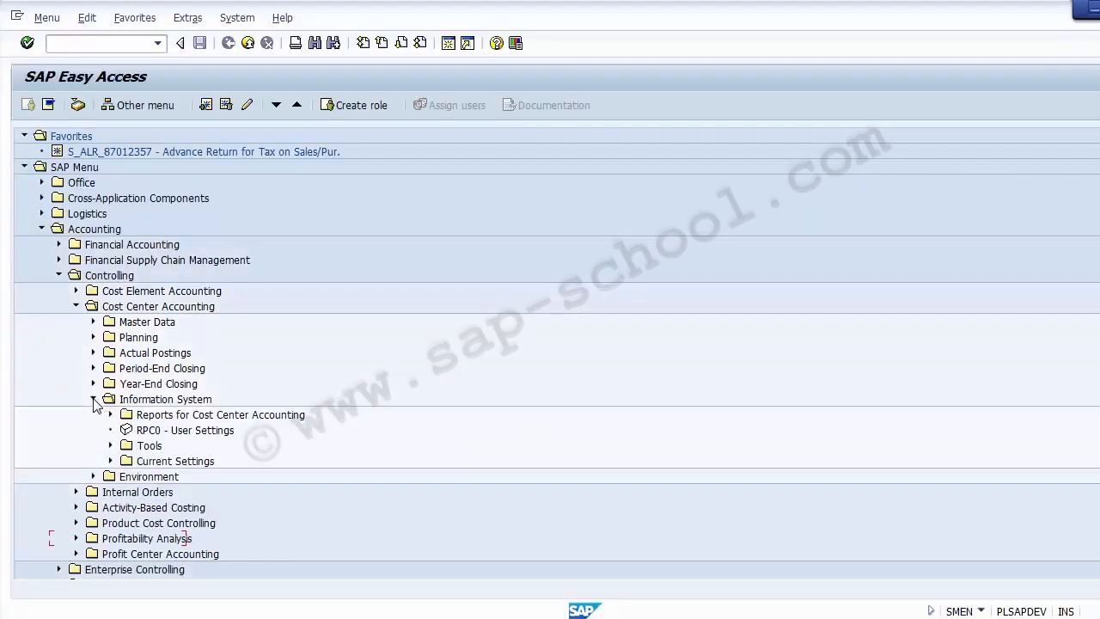
{"action": "left_click", "coordinate": [110, 445]}
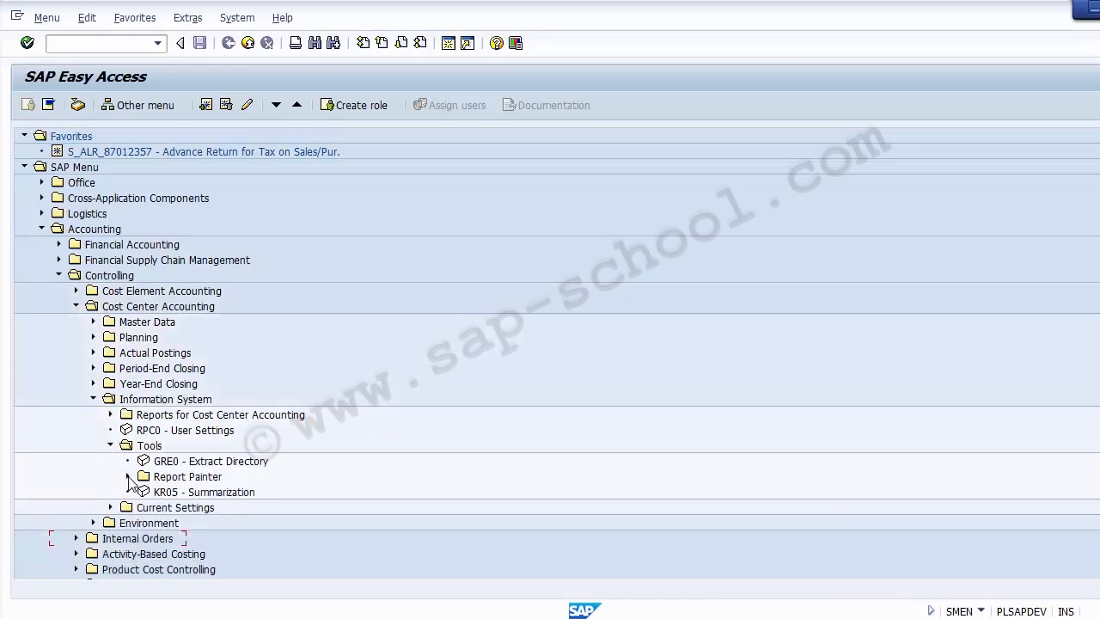
{"action": "left_click", "coordinate": [128, 476]}
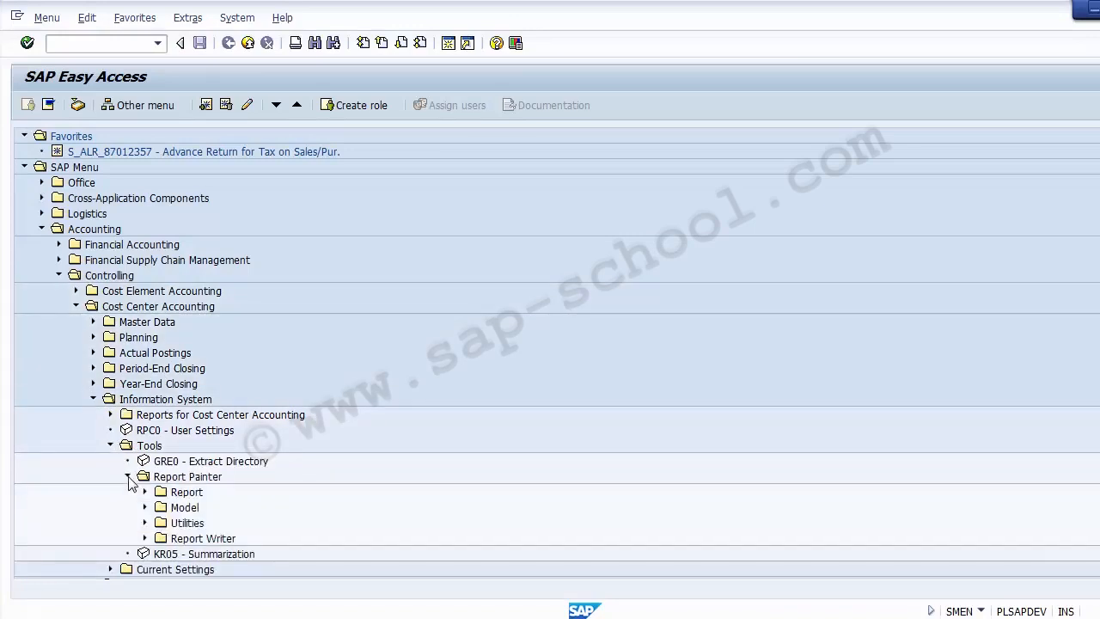
Step: Consult the slide's menu path again and expand Report Writer > Report Group under Report Painter in SAP
{"action": "key", "text": "alt+Tab"}
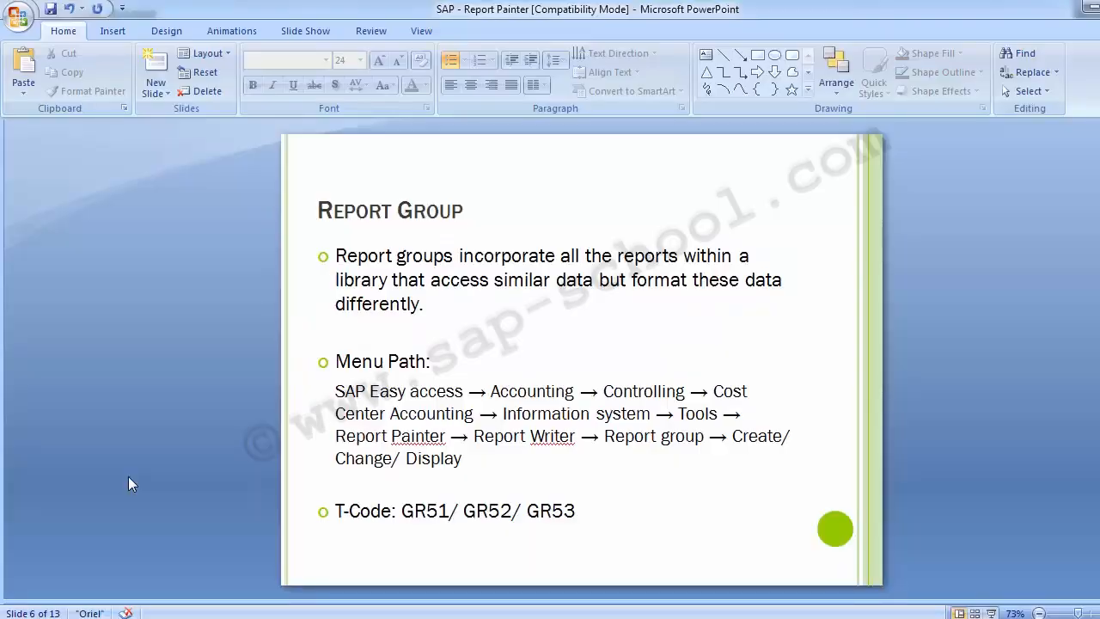
{"action": "key", "text": "alt+Tab"}
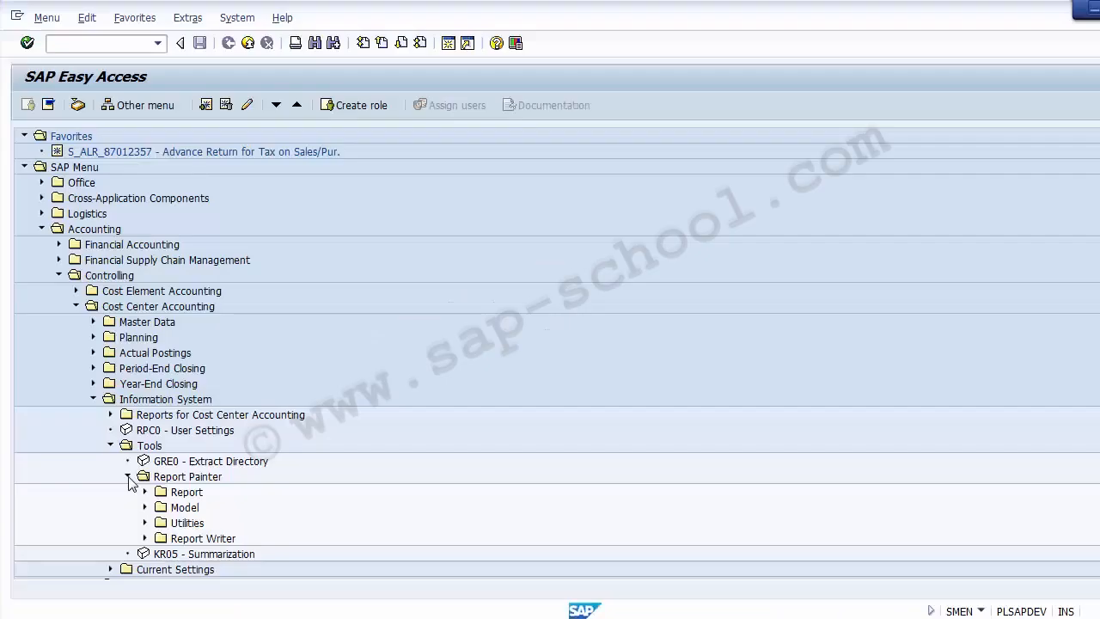
{"action": "left_click", "coordinate": [144, 539]}
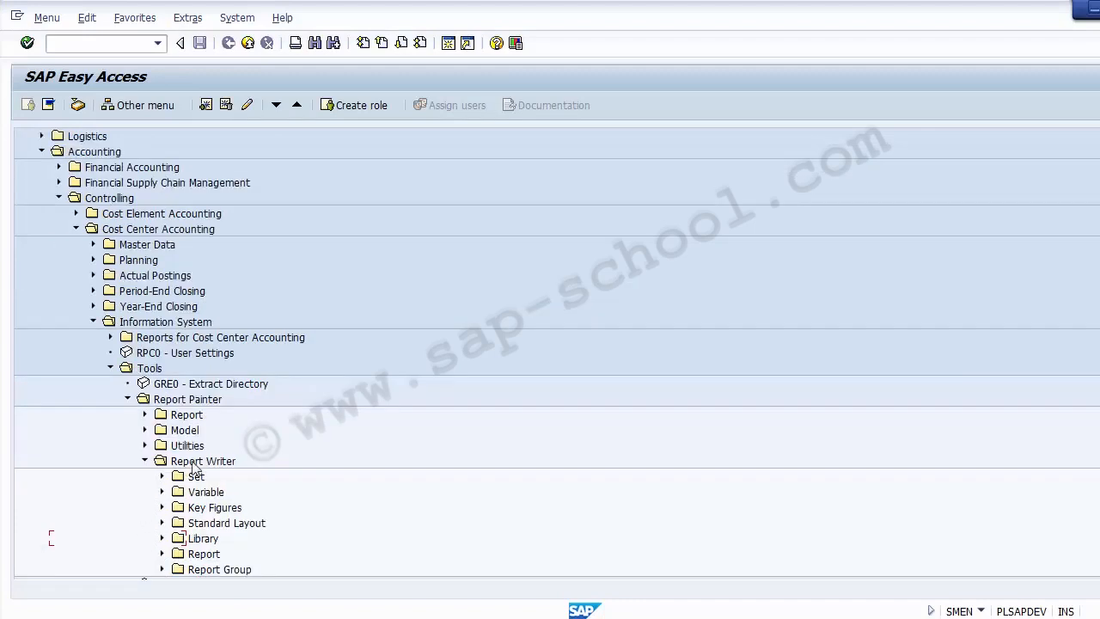
{"action": "left_click", "coordinate": [200, 571]}
{"action": "left_click", "coordinate": [163, 569]}
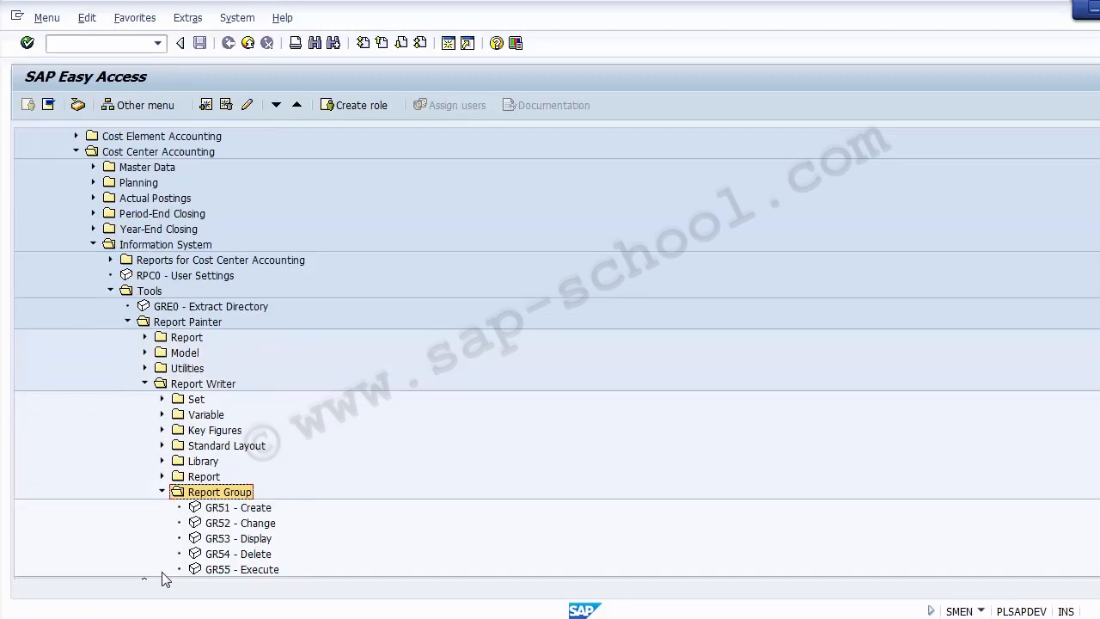
Step: Retrace the menu path from Cost Center Accounting through Information System, Tools, Report Painter, Report Writer and Report Group to GR51 - Create
{"action": "left_click", "coordinate": [153, 154]}
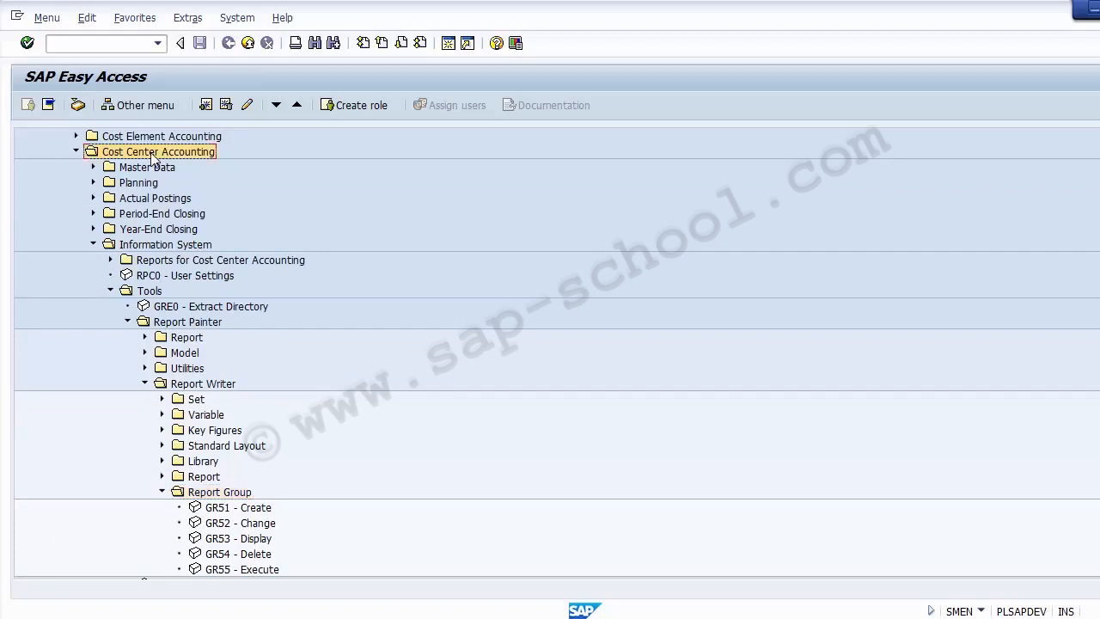
{"action": "left_click", "coordinate": [157, 247]}
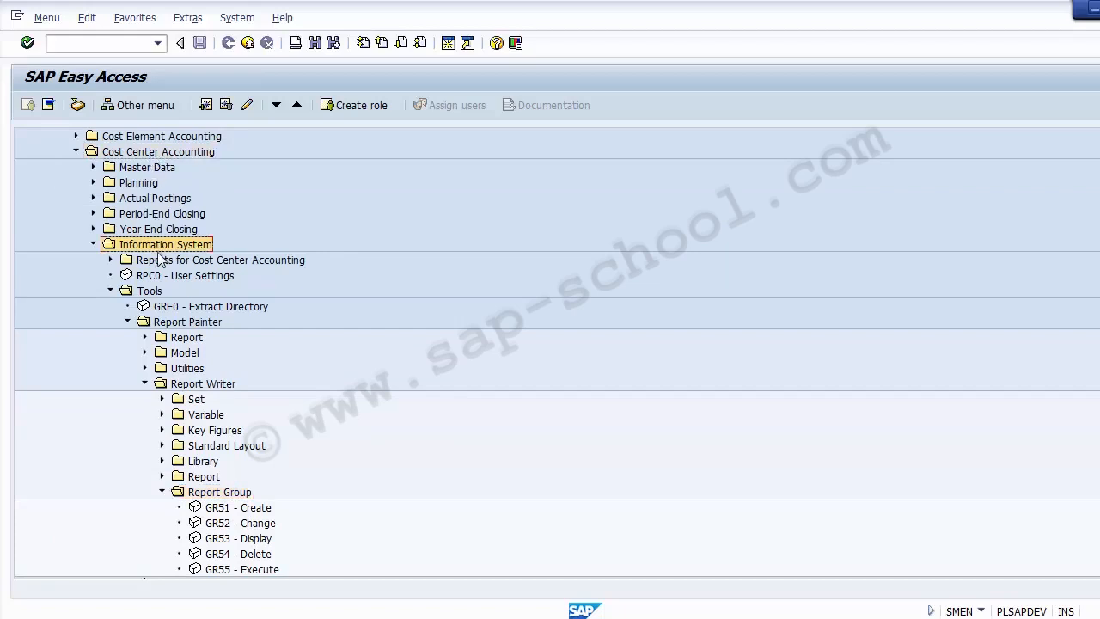
{"action": "left_click", "coordinate": [155, 293]}
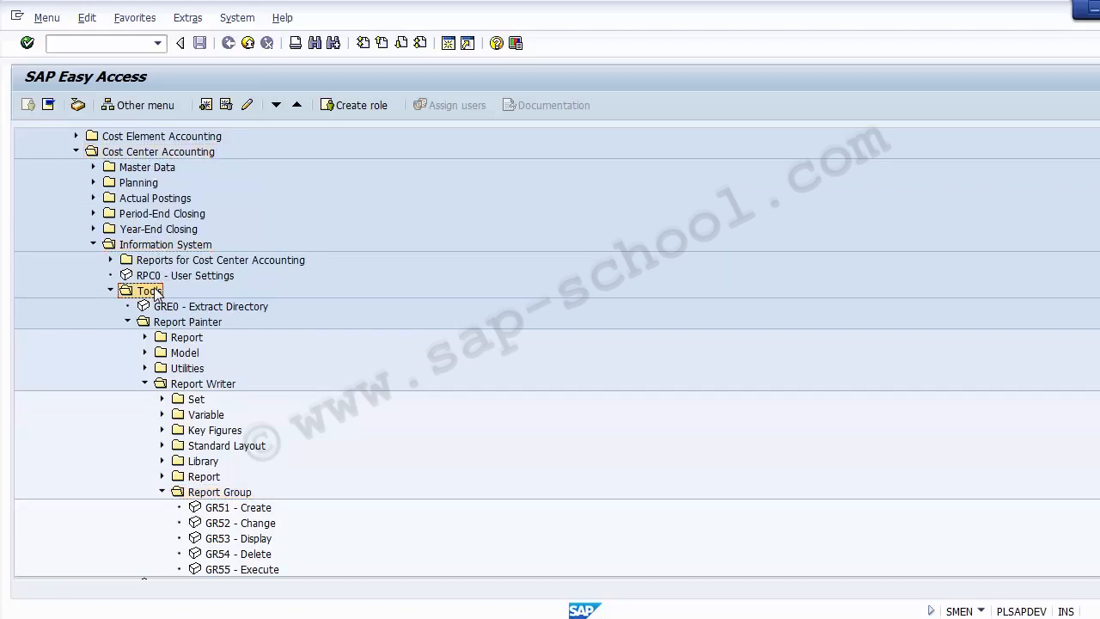
{"action": "left_click", "coordinate": [177, 325]}
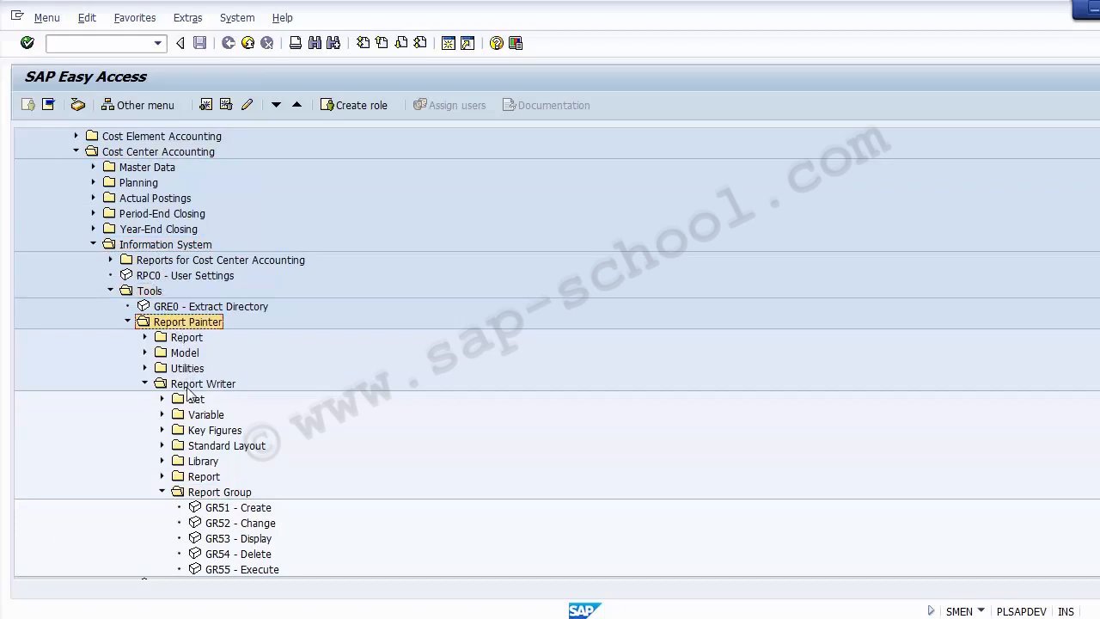
{"action": "left_click", "coordinate": [193, 386]}
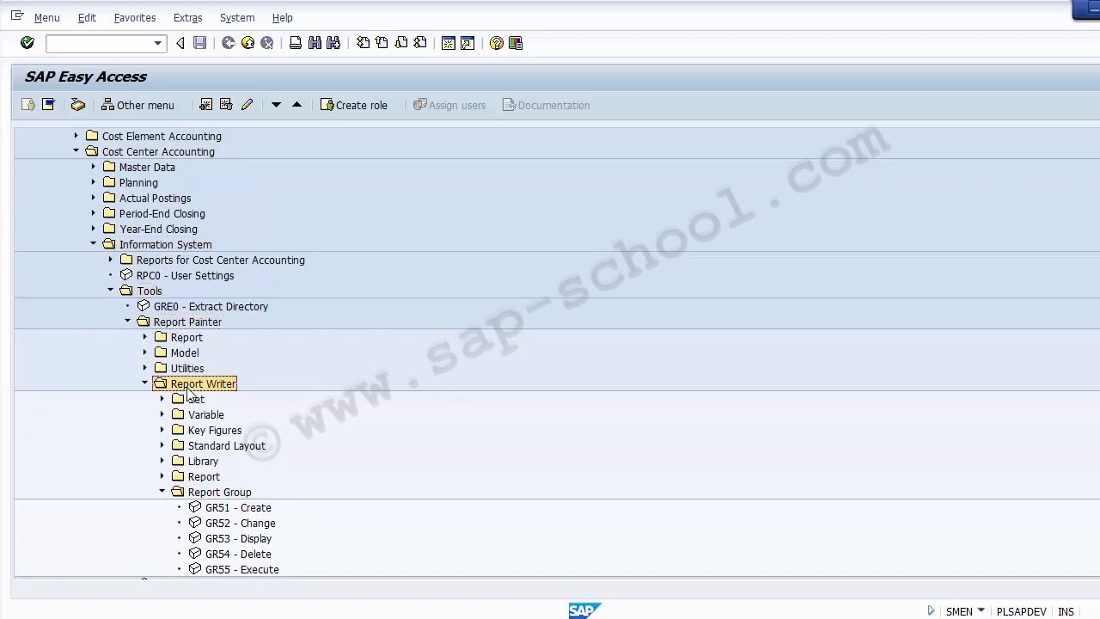
{"action": "left_click", "coordinate": [204, 497]}
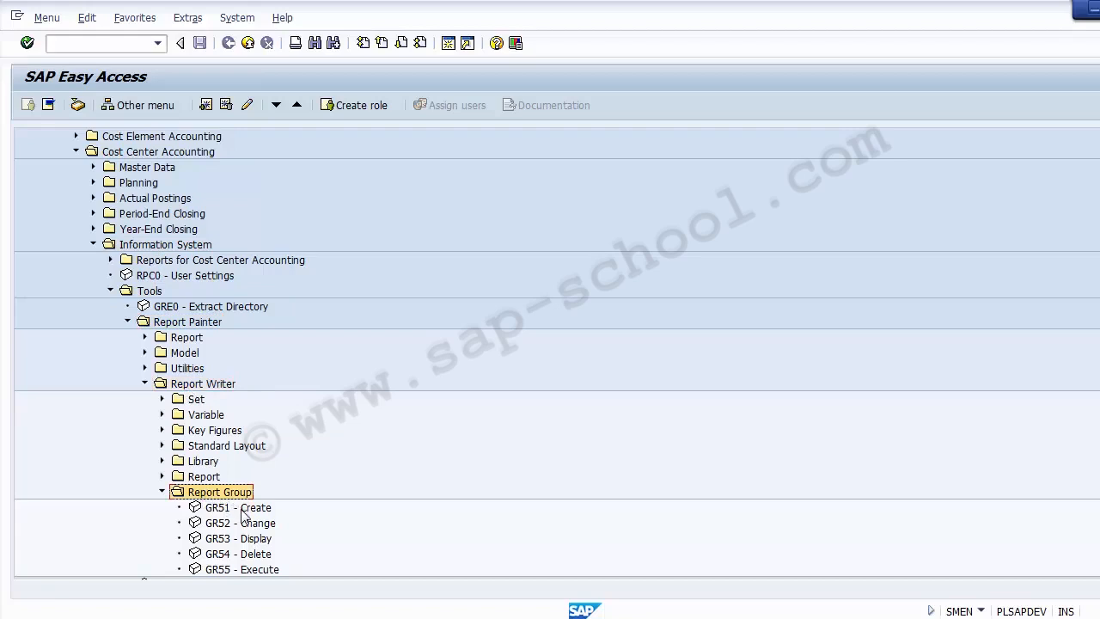
{"action": "left_click", "coordinate": [244, 511]}
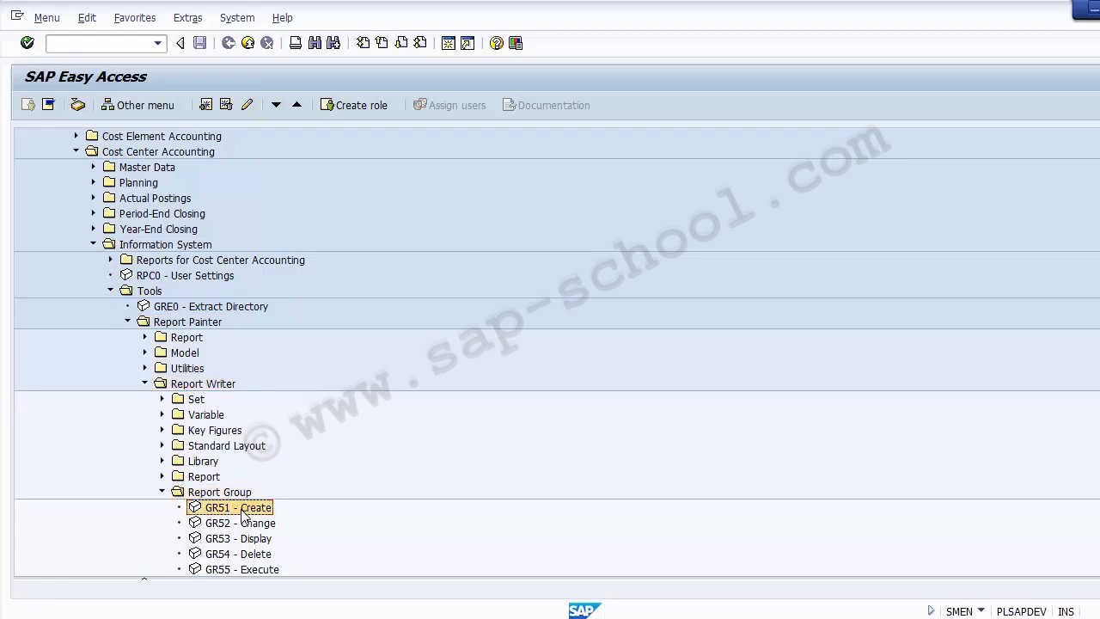
Step: Review the Report Group transactions from GR51 - Create through GR55 - Execute
{"action": "key", "text": "Down"}
{"action": "key", "text": "Down"}
{"action": "key", "text": "Down"}
{"action": "key", "text": "Down"}
{"action": "key", "text": "Up"}
{"action": "key", "text": "Up"}
{"action": "key", "text": "Up"}
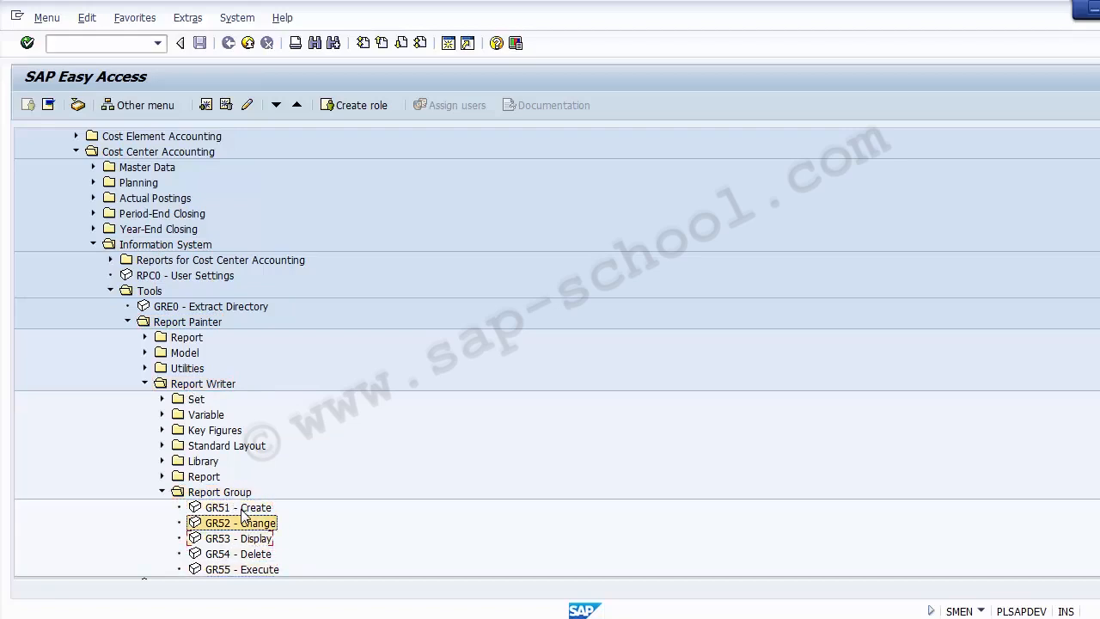
{"action": "key", "text": "Up"}
{"action": "key", "text": "Up"}
{"action": "key", "text": "Down"}
{"action": "key", "text": "Down"}
{"action": "key", "text": "Down"}
{"action": "key", "text": "Down"}
{"action": "key", "text": "Down"}
{"action": "key", "text": "Down"}
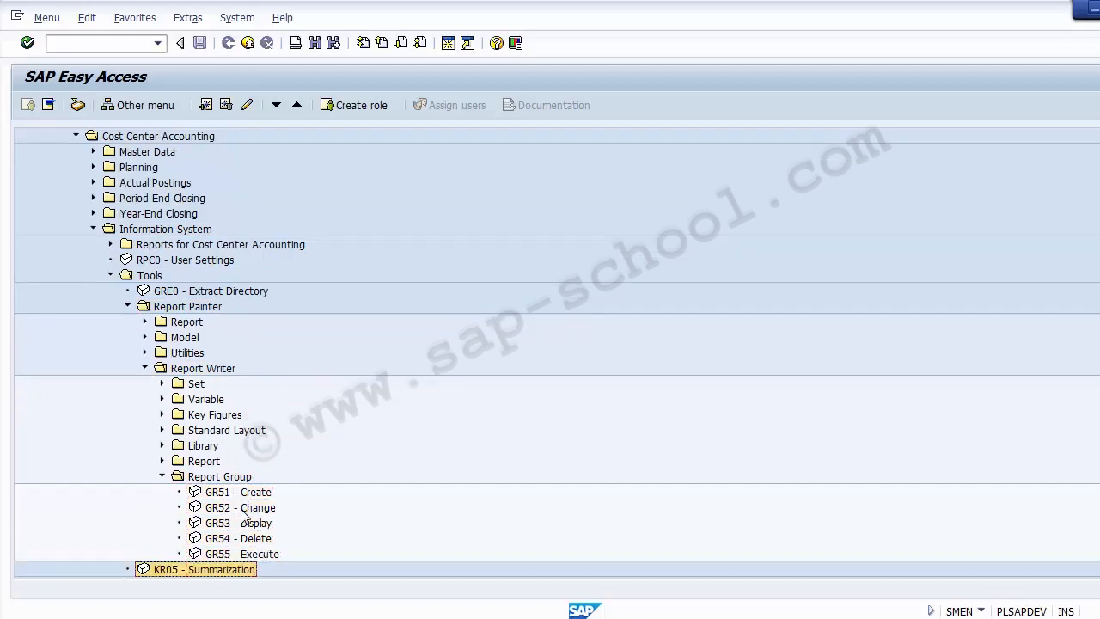
{"action": "key", "text": "Up"}
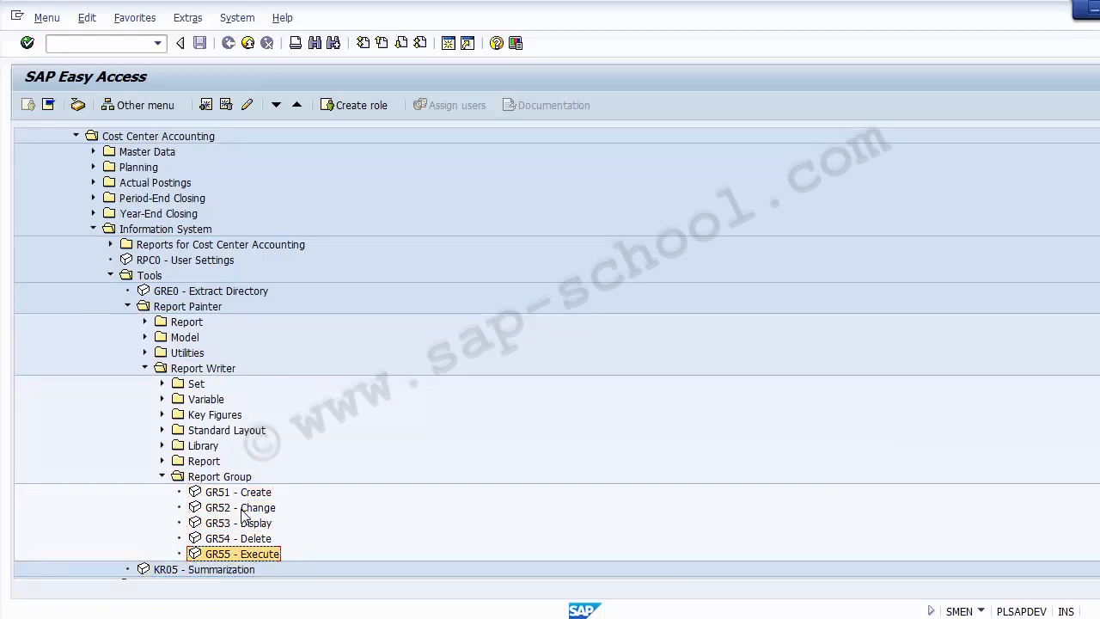
Step: Start transaction GR55 - Execute and browse the list of available report groups
{"action": "double_click", "coordinate": [219, 557]}
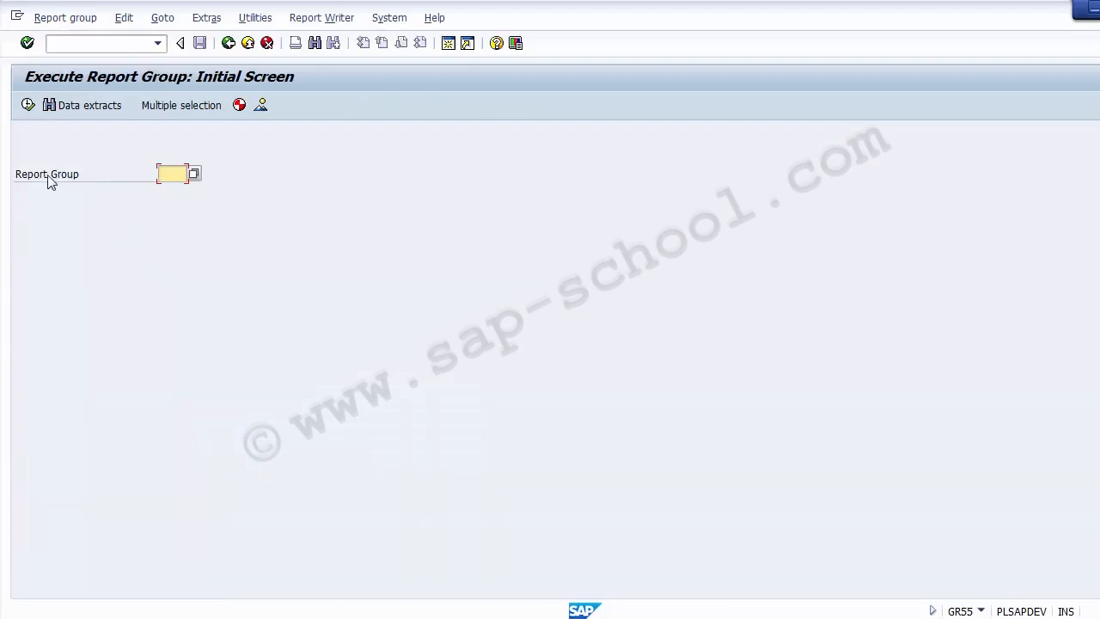
{"action": "left_click", "coordinate": [194, 174]}
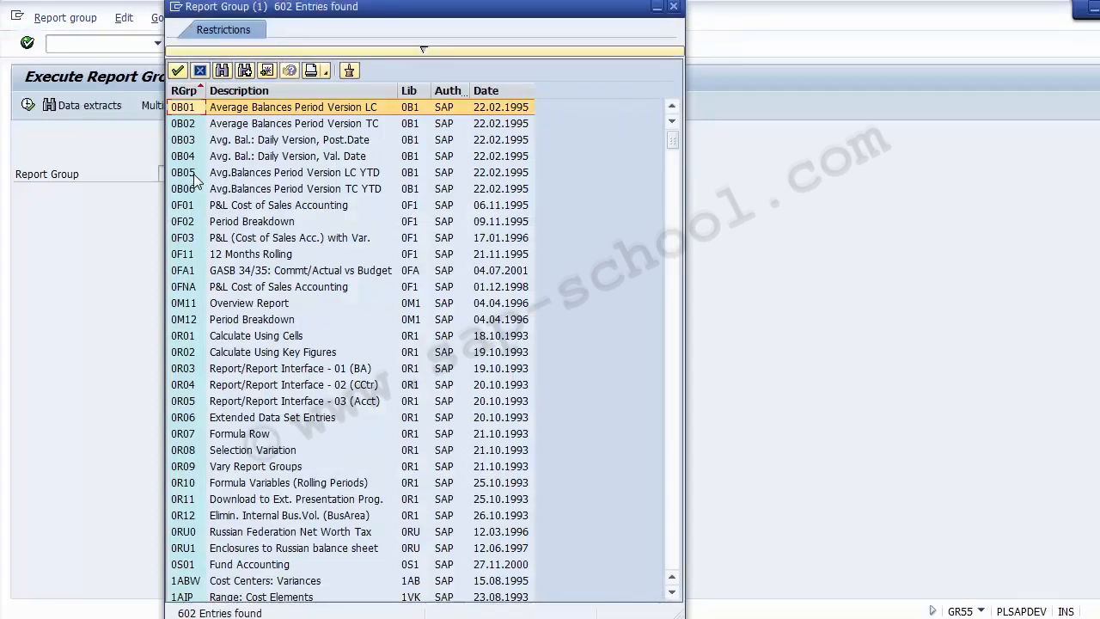
{"action": "key", "text": "Down"}
{"action": "key", "text": "Down"}
{"action": "key", "text": "Down"}
{"action": "key", "text": "Down"}
{"action": "key", "text": "Down"}
{"action": "key", "text": "Down"}
{"action": "key", "text": "Down"}
{"action": "key", "text": "Down"}
{"action": "key", "text": "Down"}
{"action": "key", "text": "Down"}
{"action": "key", "text": "Down"}
{"action": "key", "text": "Down"}
{"action": "key", "text": "Down"}
{"action": "key", "text": "Down"}
{"action": "key", "text": "Down"}
{"action": "key", "text": "Down"}
{"action": "key", "text": "Down"}
{"action": "key", "text": "Down"}
{"action": "key", "text": "Down"}
{"action": "key", "text": "Down"}
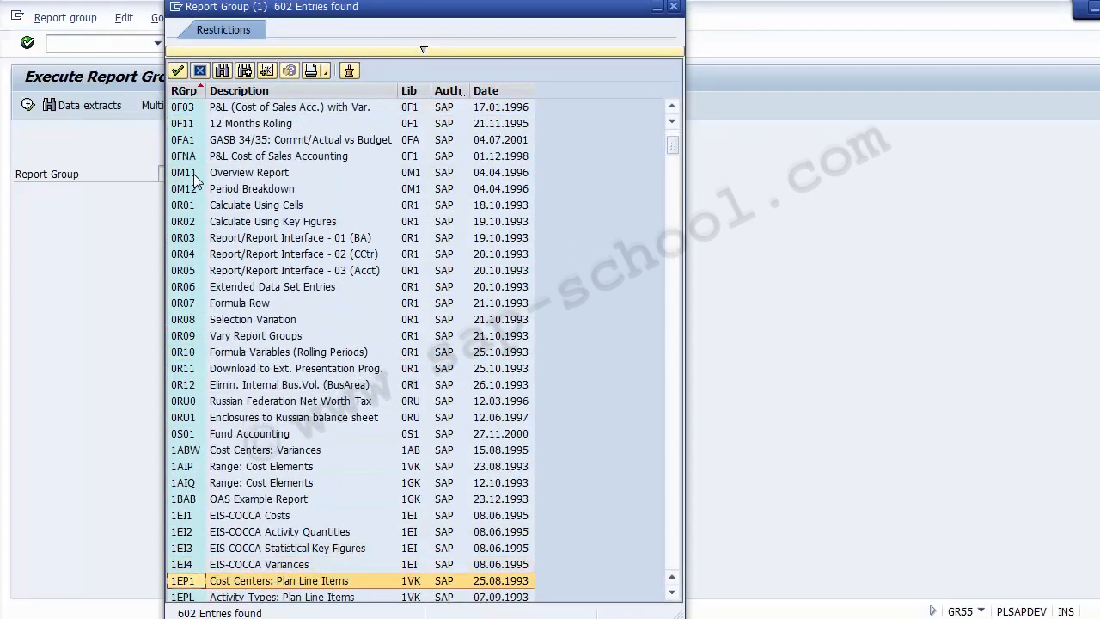
{"action": "key", "text": "Down"}
{"action": "key", "text": "Down"}
{"action": "key", "text": "Down"}
{"action": "key", "text": "Down"}
{"action": "key", "text": "Down"}
{"action": "key", "text": "Down"}
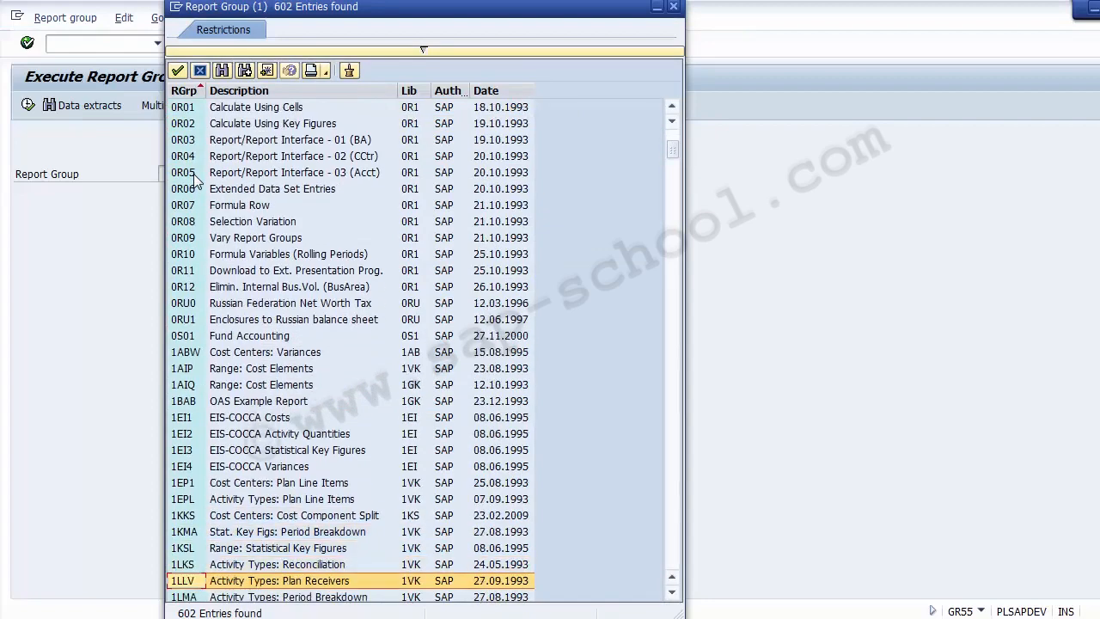
{"action": "key", "text": "Down"}
{"action": "key", "text": "Down"}
{"action": "key", "text": "Down"}
{"action": "key", "text": "Down"}
{"action": "key", "text": "Down"}
{"action": "key", "text": "Down"}
{"action": "key", "text": "Down"}
{"action": "key", "text": "Down"}
{"action": "key", "text": "Down"}
{"action": "key", "text": "Down"}
{"action": "key", "text": "Down"}
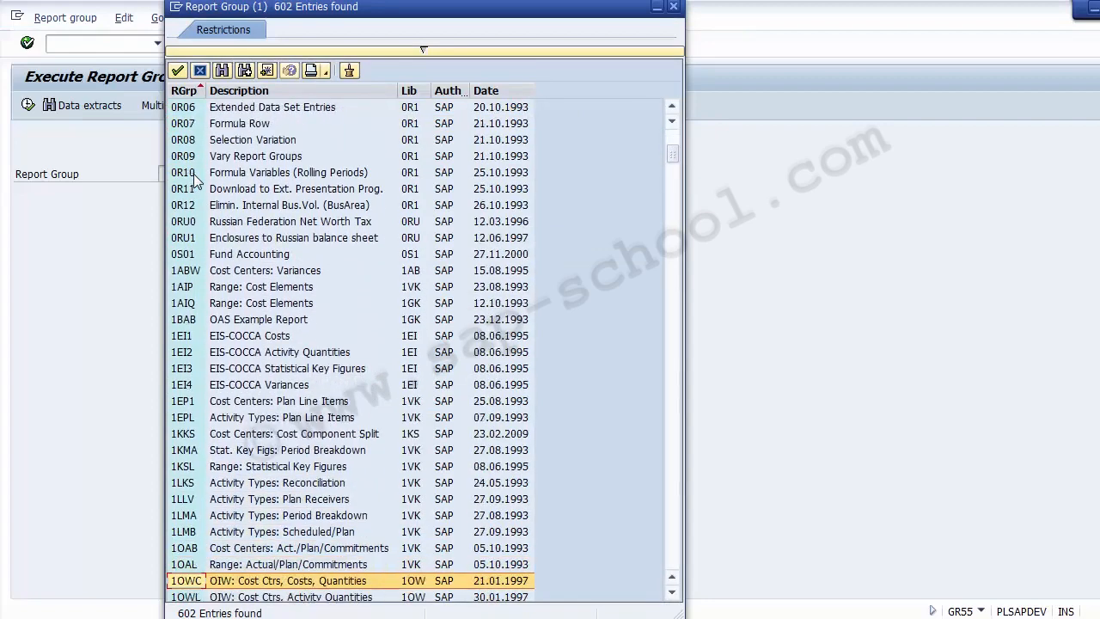
{"action": "key", "text": "Down"}
{"action": "key", "text": "Down"}
{"action": "key", "text": "Down"}
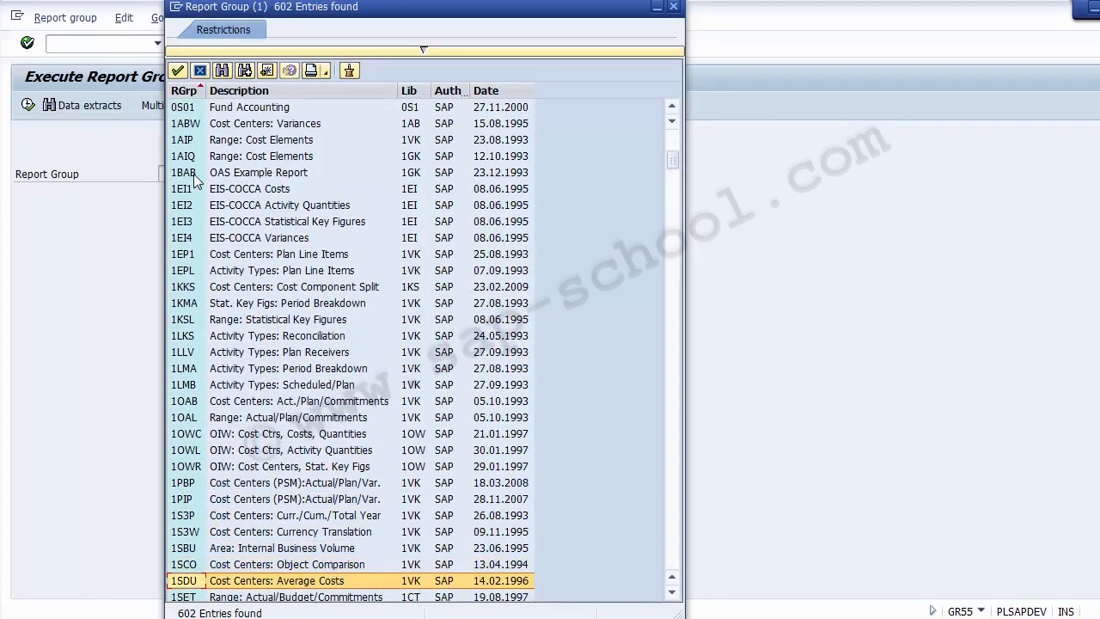
{"action": "key", "text": "Down"}
{"action": "key", "text": "Down"}
{"action": "key", "text": "Down"}
{"action": "key", "text": "Down"}
{"action": "key", "text": "Down"}
{"action": "key", "text": "Down"}
{"action": "key", "text": "Down"}
{"action": "key", "text": "Down"}
{"action": "key", "text": "Down"}
{"action": "key", "text": "Down"}
{"action": "key", "text": "Down"}
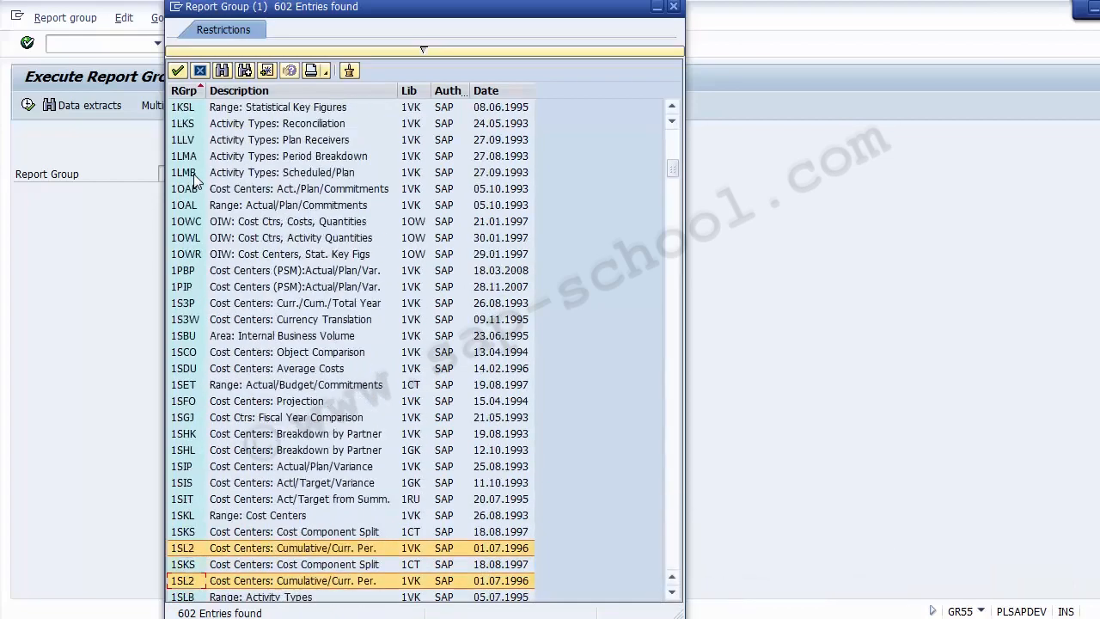
{"action": "key", "text": "Down"}
{"action": "key", "text": "Down"}
{"action": "key", "text": "Down"}
{"action": "key", "text": "Down"}
{"action": "key", "text": "Down"}
{"action": "key", "text": "Down"}
{"action": "key", "text": "Down"}
{"action": "key", "text": "Down"}
{"action": "key", "text": "Down"}
{"action": "key", "text": "Down"}
{"action": "key", "text": "Down"}
{"action": "key", "text": "Down"}
{"action": "key", "text": "Down"}
{"action": "key", "text": "Down"}
{"action": "key", "text": "Down"}
{"action": "key", "text": "Down"}
{"action": "key", "text": "Down"}
{"action": "key", "text": "Down"}
{"action": "key", "text": "Down"}
{"action": "key", "text": "Down"}
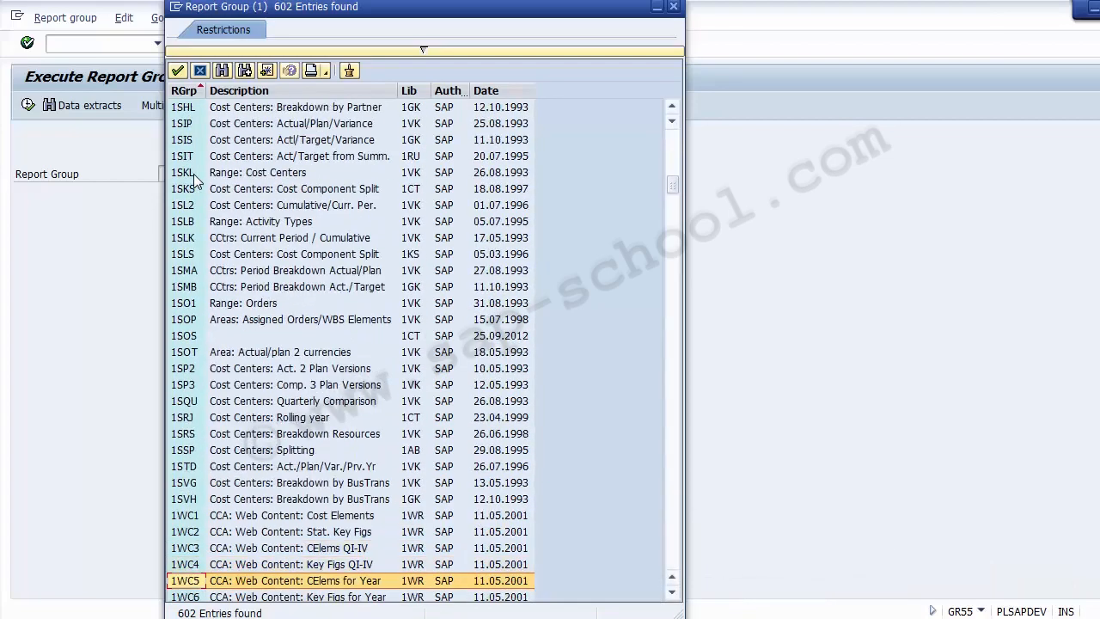
{"action": "key", "text": "Down"}
{"action": "key", "text": "Down"}
{"action": "key", "text": "Down"}
{"action": "key", "text": "Down"}
{"action": "key", "text": "Down"}
{"action": "key", "text": "Down"}
{"action": "key", "text": "Down"}
{"action": "key", "text": "Down"}
{"action": "key", "text": "Down"}
{"action": "key", "text": "Down"}
{"action": "key", "text": "Down"}
{"action": "key", "text": "Down"}
{"action": "key", "text": "Down"}
{"action": "key", "text": "Down"}
{"action": "key", "text": "Down"}
{"action": "key", "text": "Down"}
{"action": "key", "text": "Down"}
{"action": "key", "text": "Down"}
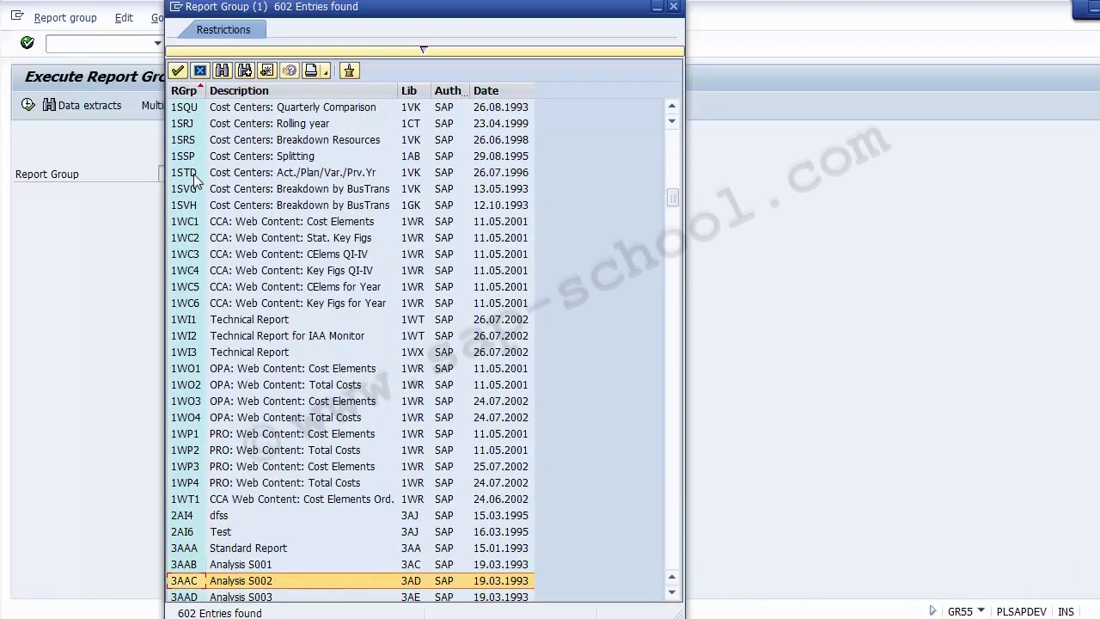
Step: Choose report group 1SIP, Cost Centers: Actual/Plan/Variance, from the list and execute it to open its selection screen
{"action": "key", "text": "Up"}
{"action": "key", "text": "Up"}
{"action": "key", "text": "Up"}
{"action": "key", "text": "Up"}
{"action": "key", "text": "Up"}
{"action": "key", "text": "Up"}
{"action": "key", "text": "Up"}
{"action": "key", "text": "Up"}
{"action": "key", "text": "Up"}
{"action": "key", "text": "Up"}
{"action": "key", "text": "Up"}
{"action": "key", "text": "Up"}
{"action": "key", "text": "Up"}
{"action": "key", "text": "Up"}
{"action": "key", "text": "Up"}
{"action": "key", "text": "Up"}
{"action": "key", "text": "Up"}
{"action": "key", "text": "Up"}
{"action": "key", "text": "Up"}
{"action": "key", "text": "Up"}
{"action": "key", "text": "Up"}
{"action": "key", "text": "Up"}
{"action": "key", "text": "Up"}
{"action": "key", "text": "Up"}
{"action": "key", "text": "Up"}
{"action": "key", "text": "Up"}
{"action": "key", "text": "Up"}
{"action": "key", "text": "Up"}
{"action": "key", "text": "Up"}
{"action": "key", "text": "Up"}
{"action": "key", "text": "Up"}
{"action": "key", "text": "Up"}
{"action": "key", "text": "Up"}
{"action": "key", "text": "Up"}
{"action": "key", "text": "Up"}
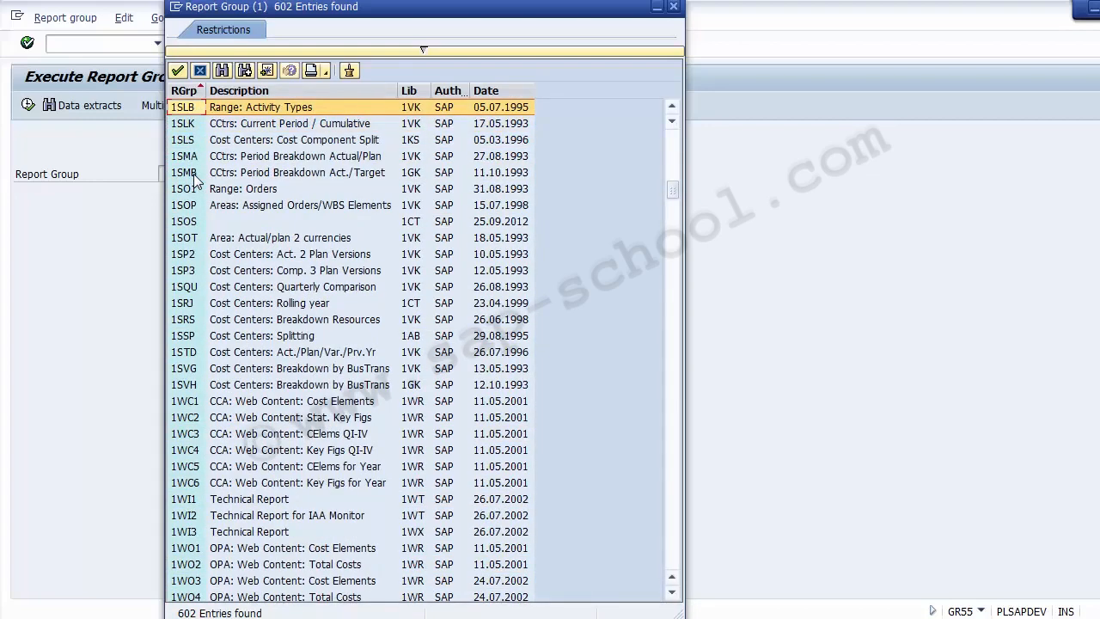
{"action": "key", "text": "Up"}
{"action": "key", "text": "Up"}
{"action": "key", "text": "Up"}
{"action": "key", "text": "Up"}
{"action": "key", "text": "Up"}
{"action": "key", "text": "Up"}
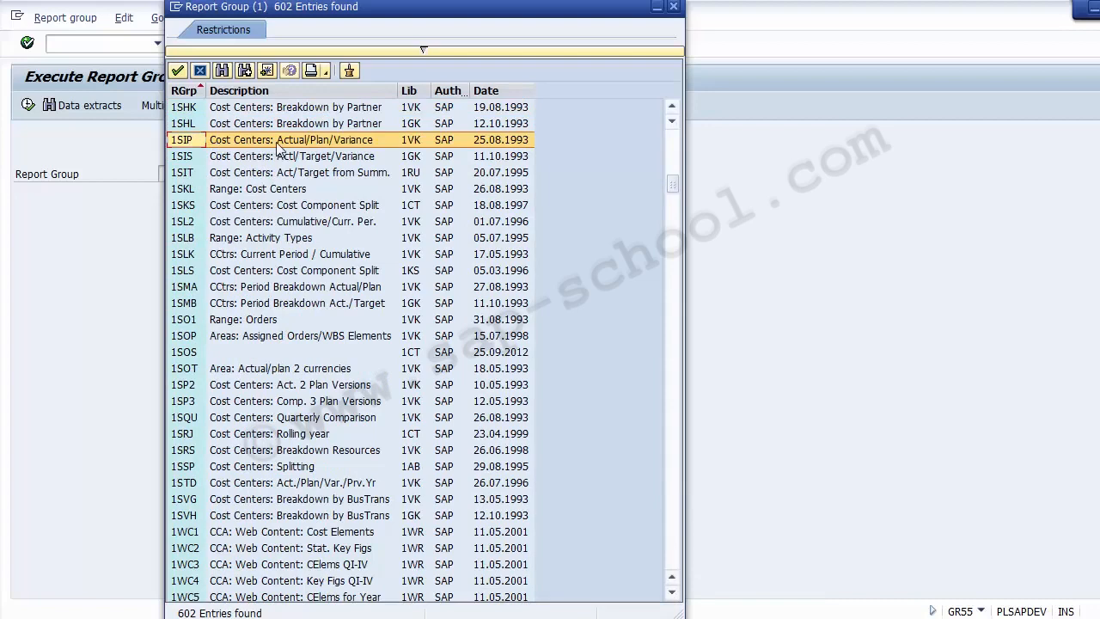
{"action": "double_click", "coordinate": [276, 141]}
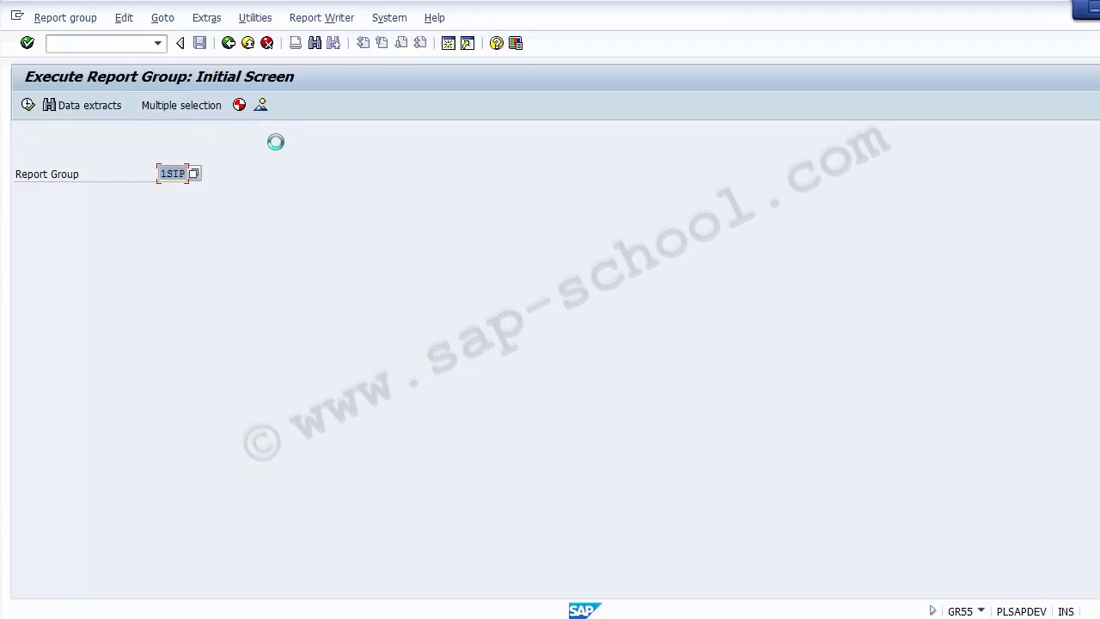
{"action": "left_click", "coordinate": [27, 106]}
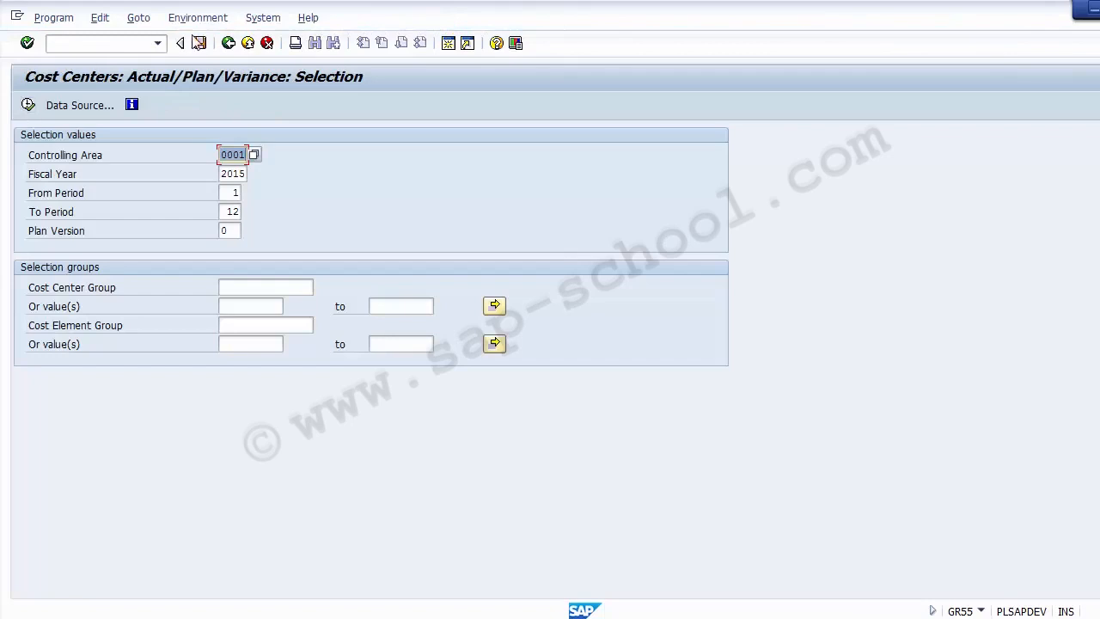
Step: Leave the selection screen and switch from executing to displaying report group 1SIP
{"action": "left_click", "coordinate": [227, 43]}
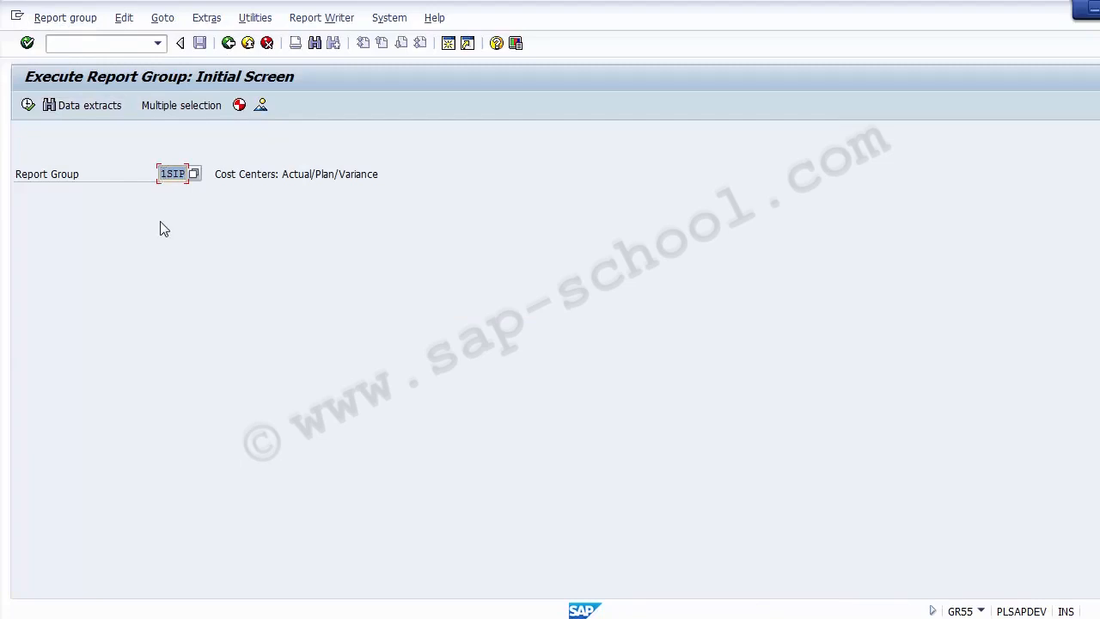
{"action": "left_click", "coordinate": [67, 18]}
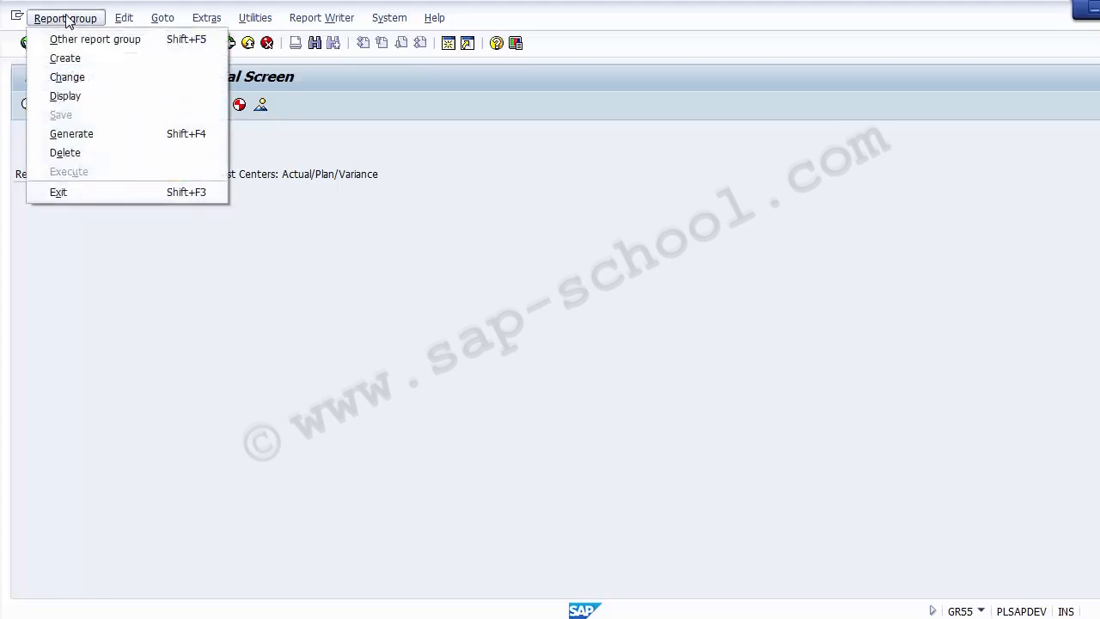
{"action": "left_click", "coordinate": [66, 96]}
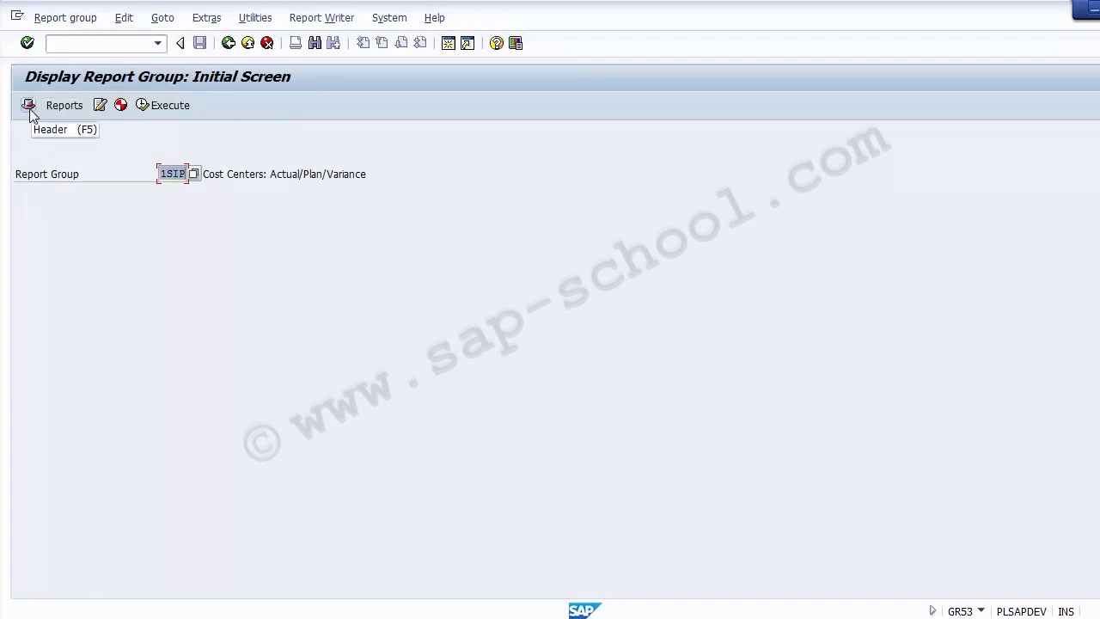
Step: Open the header of report group 1SIP and review its library, table, status, authorization group and report assignments
{"action": "left_click", "coordinate": [29, 111]}
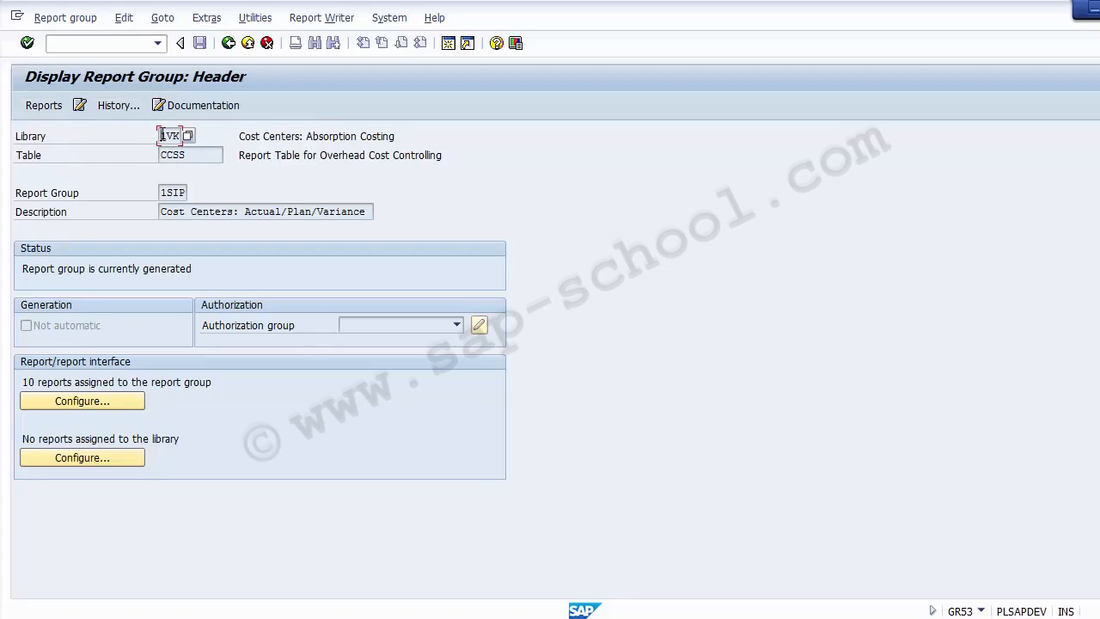
{"action": "left_click_drag", "start_coordinate": [161, 135], "coordinate": [181, 136]}
{"action": "left_click_drag", "start_coordinate": [207, 158], "coordinate": [160, 157]}
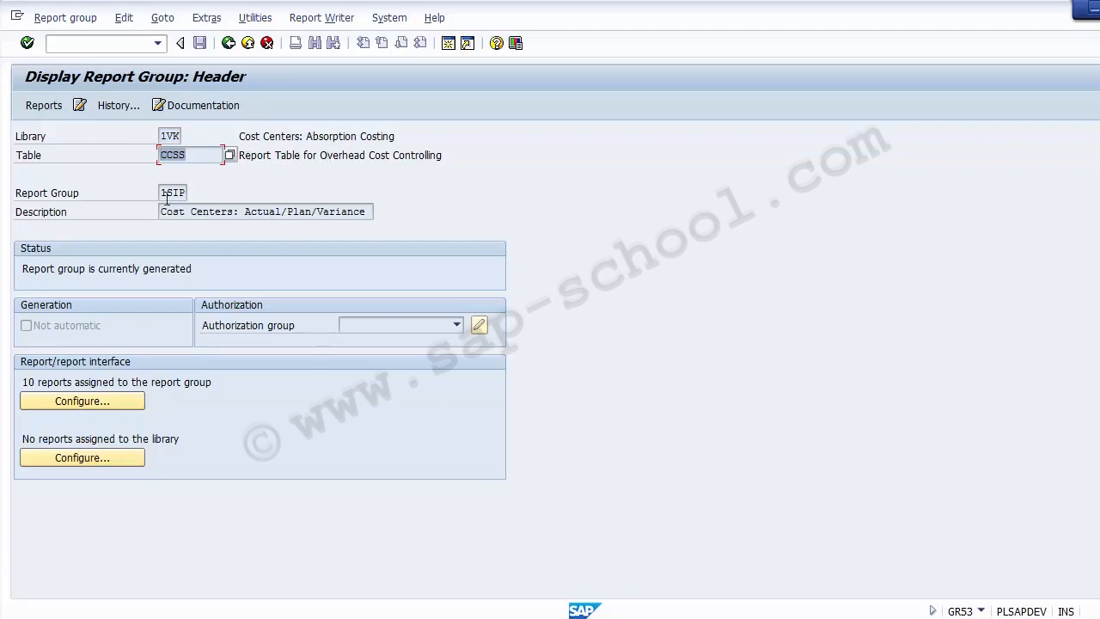
{"action": "left_click_drag", "start_coordinate": [159, 193], "coordinate": [197, 194]}
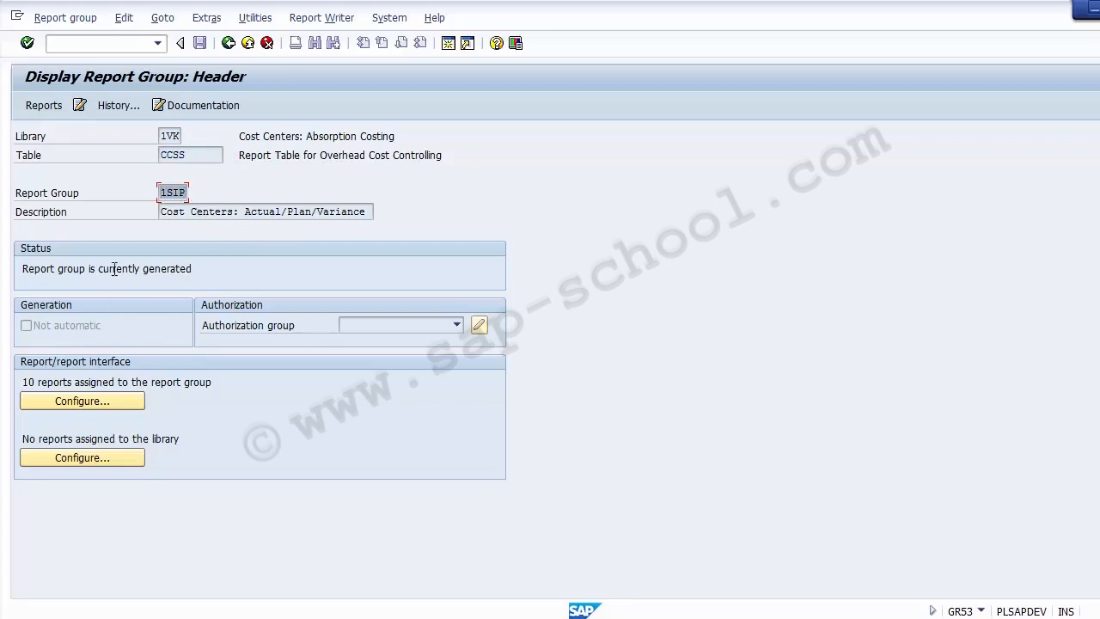
{"action": "left_click", "coordinate": [377, 323]}
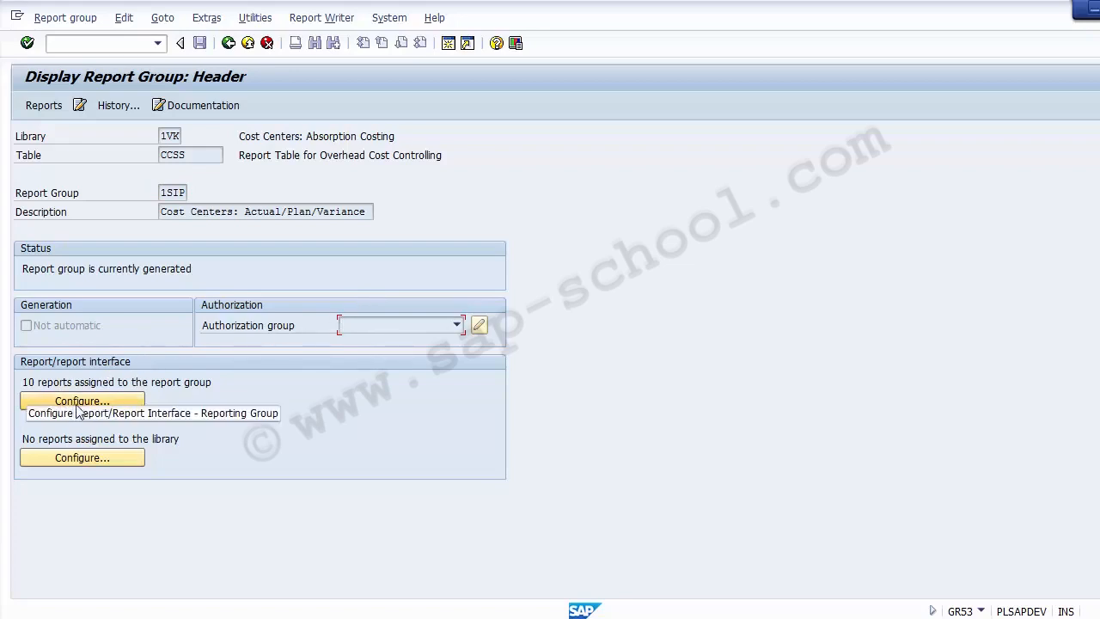
{"action": "left_click", "coordinate": [32, 382]}
{"action": "left_click_drag", "start_coordinate": [32, 382], "coordinate": [228, 397]}
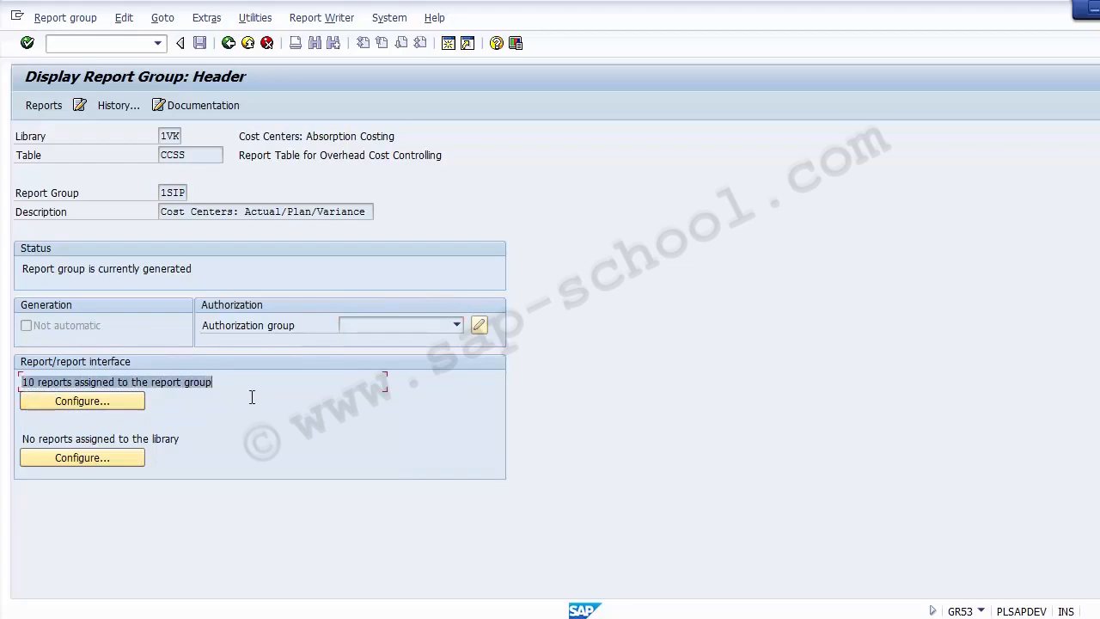
{"action": "left_click", "coordinate": [290, 264]}
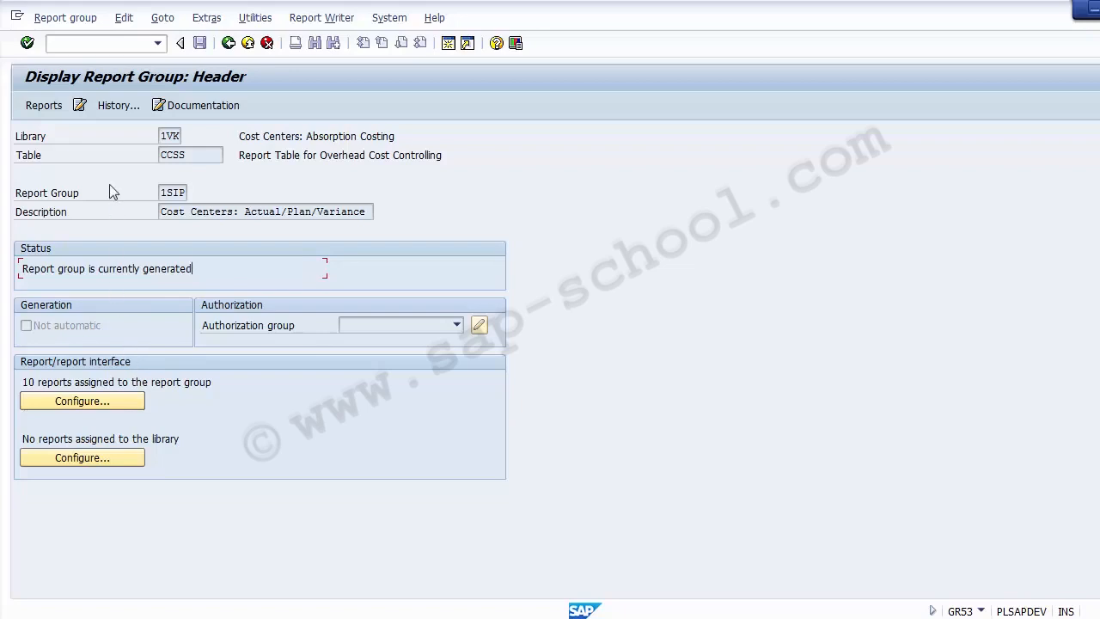
{"action": "left_click_drag", "start_coordinate": [197, 155], "coordinate": [160, 155]}
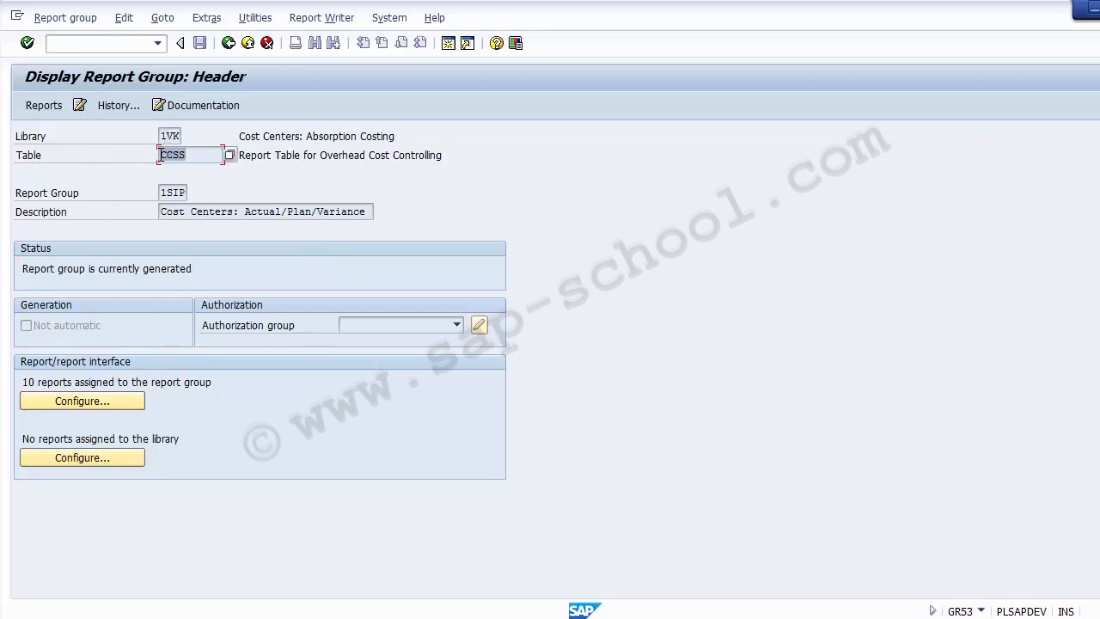
Step: Display the receiver reports assigned to report group 1SIP, toggle their technical names on and off, and close the list
{"action": "left_click", "coordinate": [73, 408]}
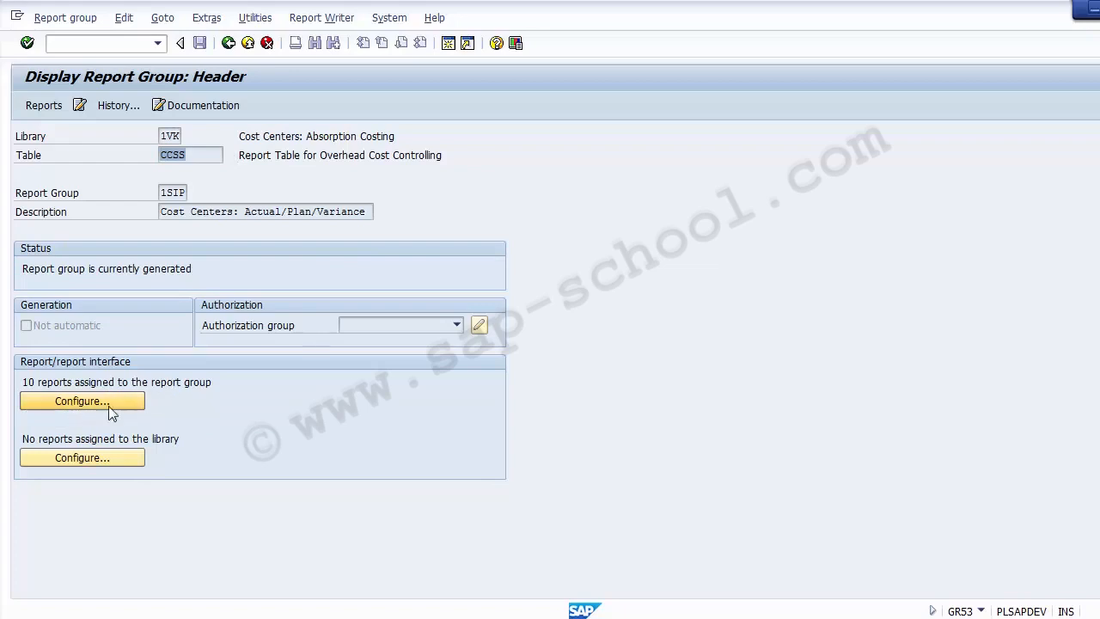
{"action": "left_click", "coordinate": [109, 405]}
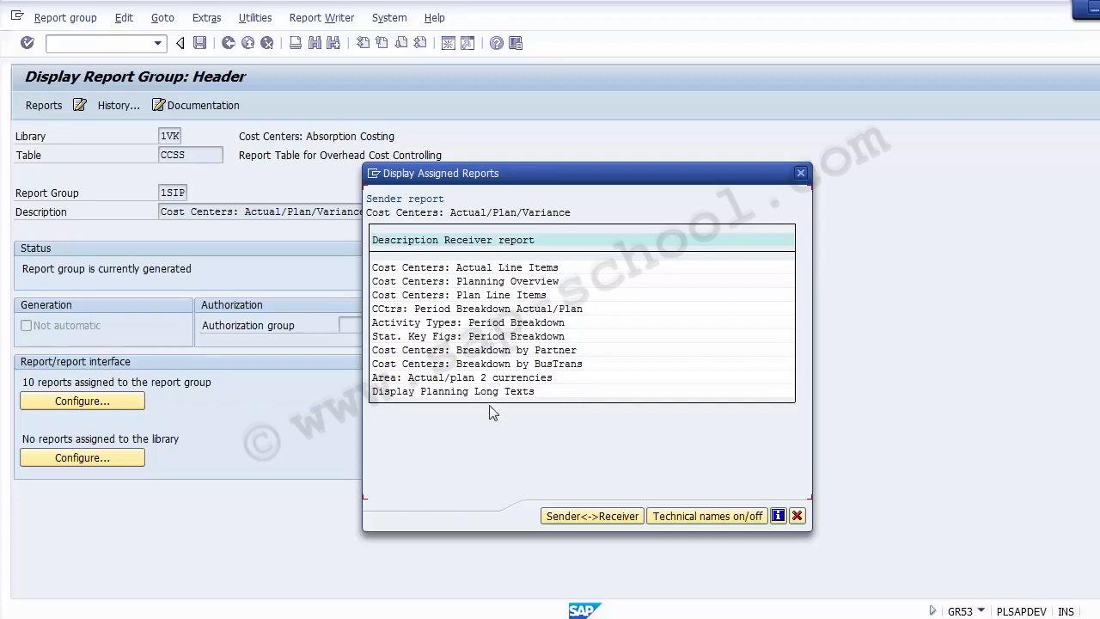
{"action": "left_click", "coordinate": [693, 522]}
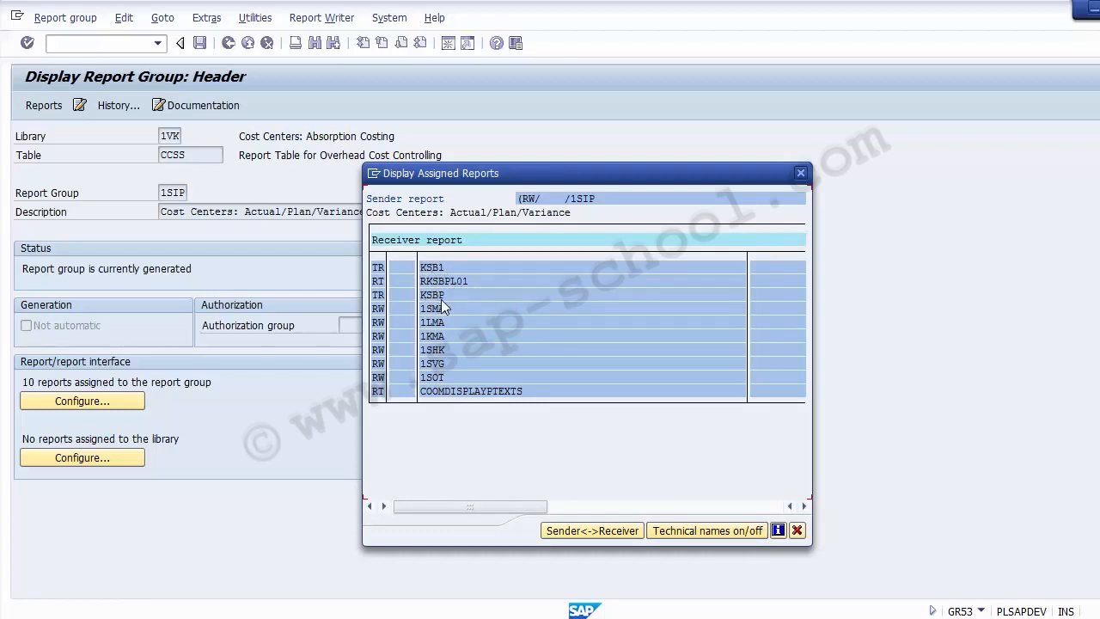
{"action": "left_click", "coordinate": [678, 531]}
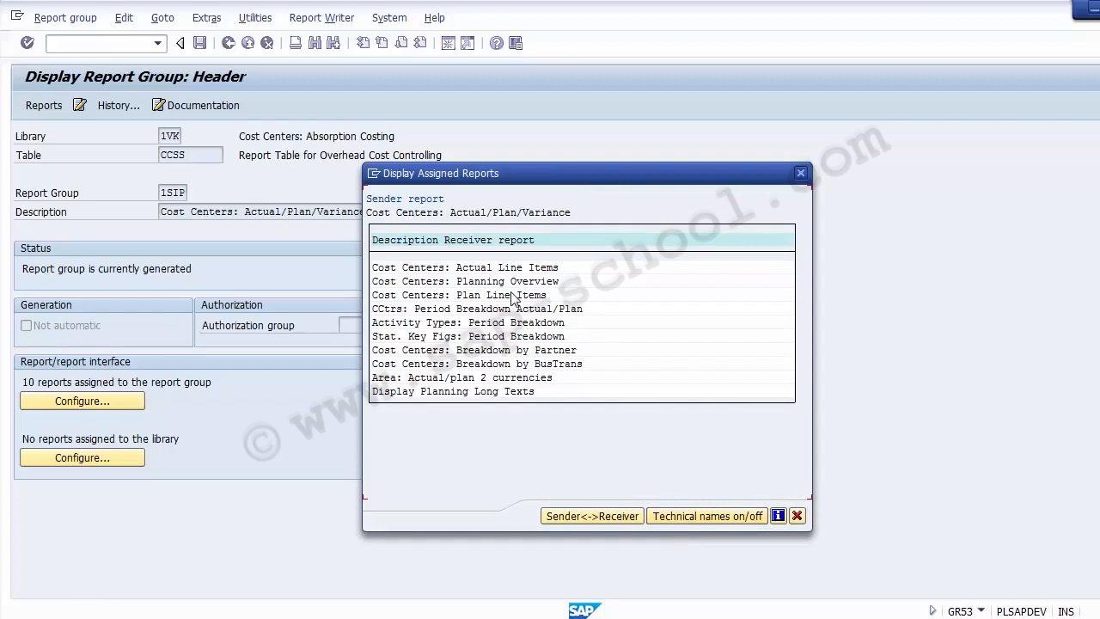
{"action": "left_click", "coordinate": [797, 516]}
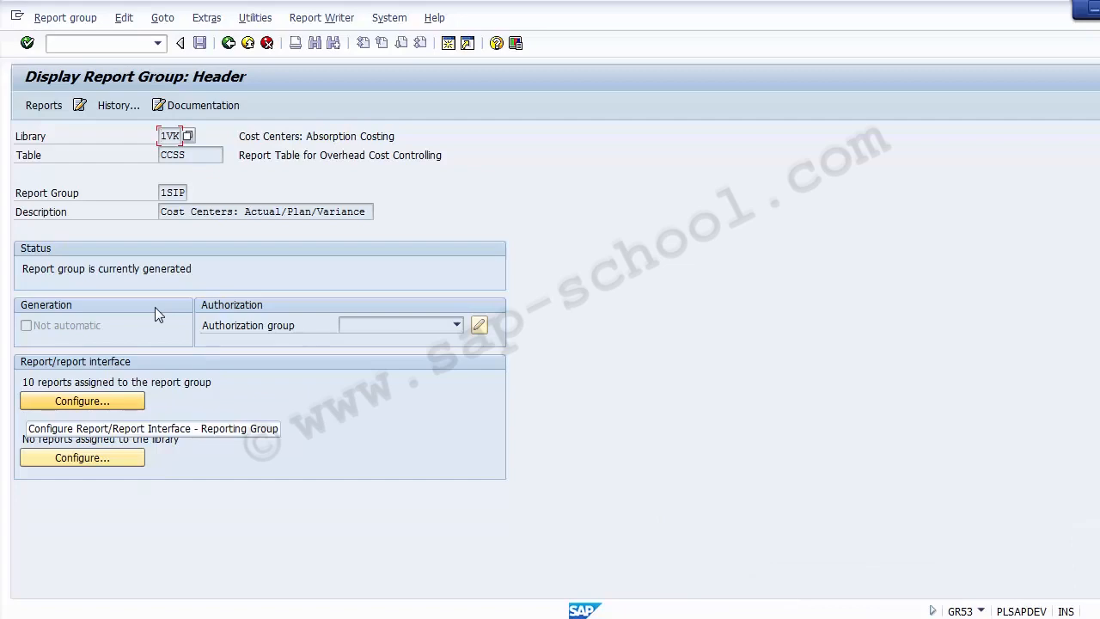
Step: View the reports contained in report group 1SIP, examine report 1SIP-001's description and status, and return to SAP Easy Access
{"action": "left_click", "coordinate": [40, 110]}
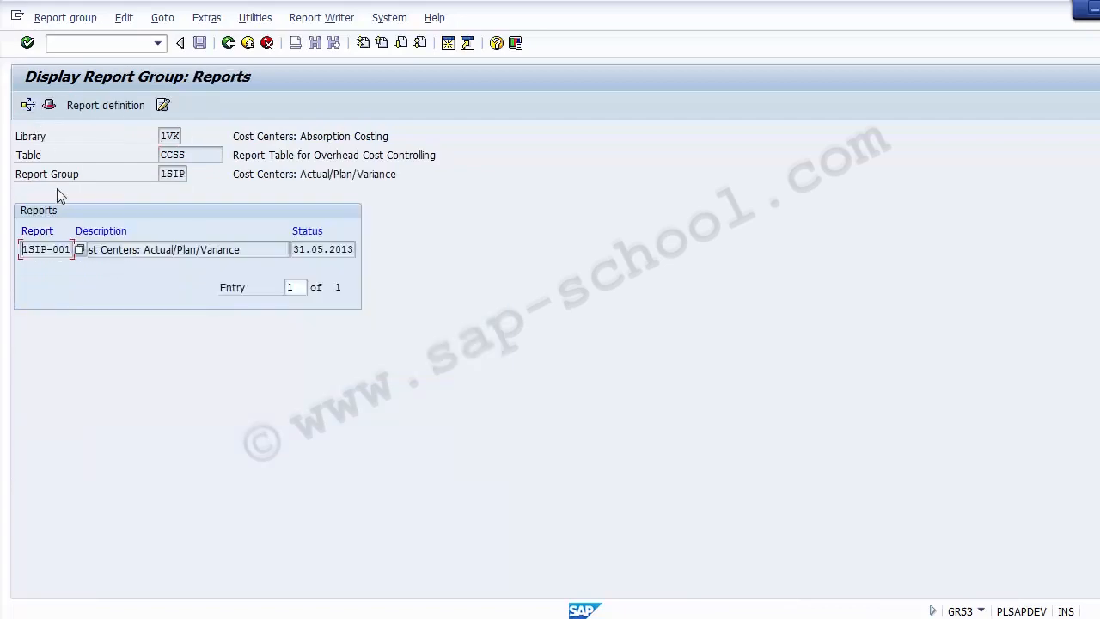
{"action": "double_click", "coordinate": [164, 172]}
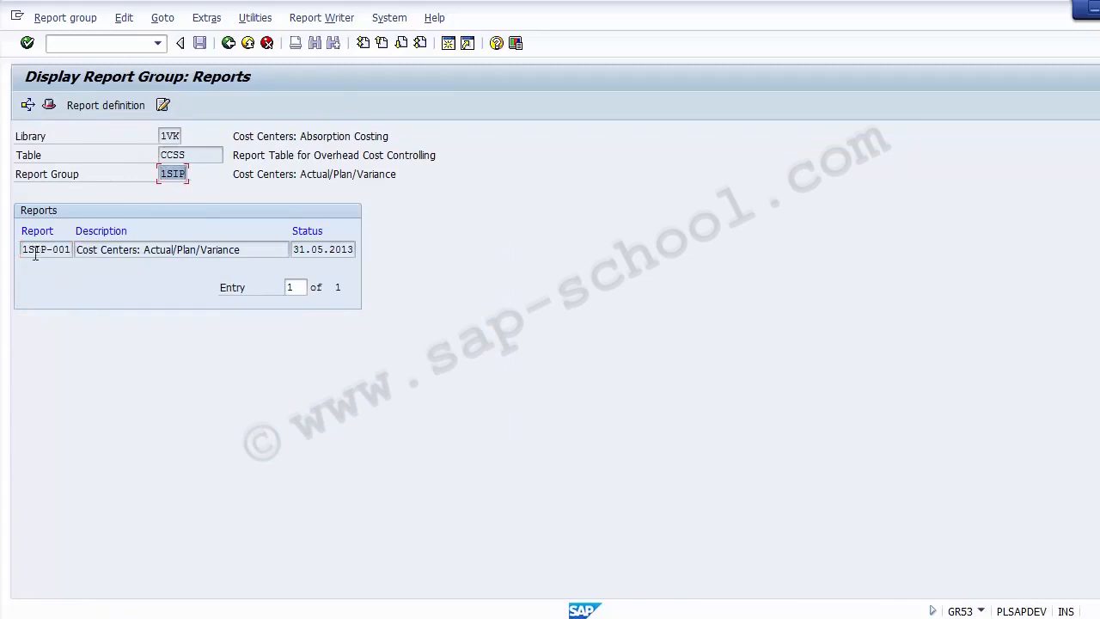
{"action": "left_click_drag", "start_coordinate": [21, 250], "coordinate": [78, 250]}
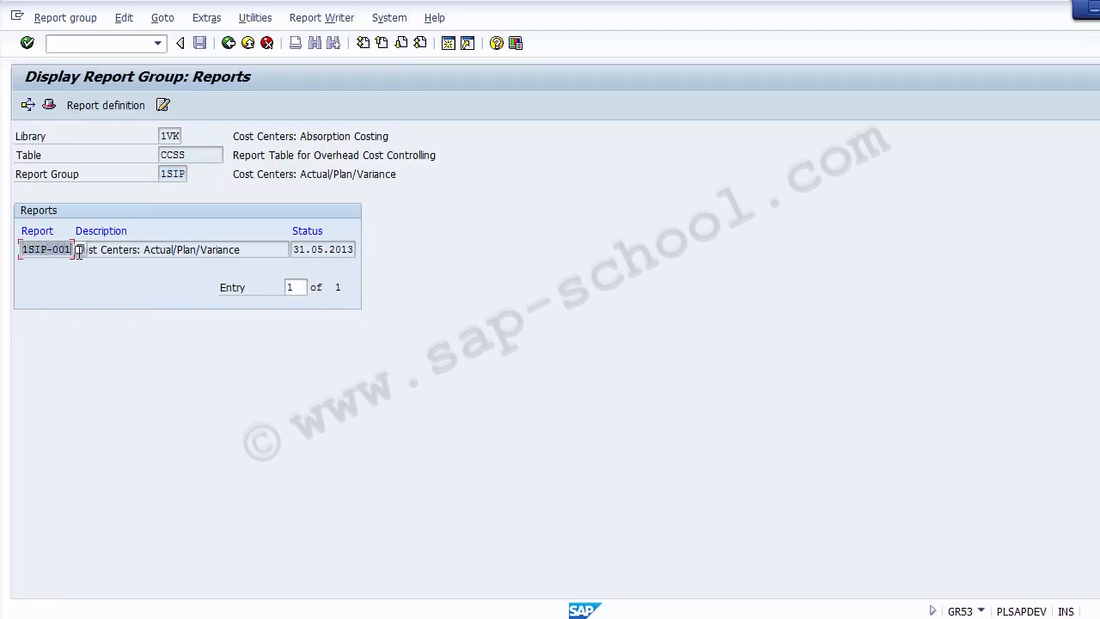
{"action": "left_click_drag", "start_coordinate": [240, 249], "coordinate": [113, 249]}
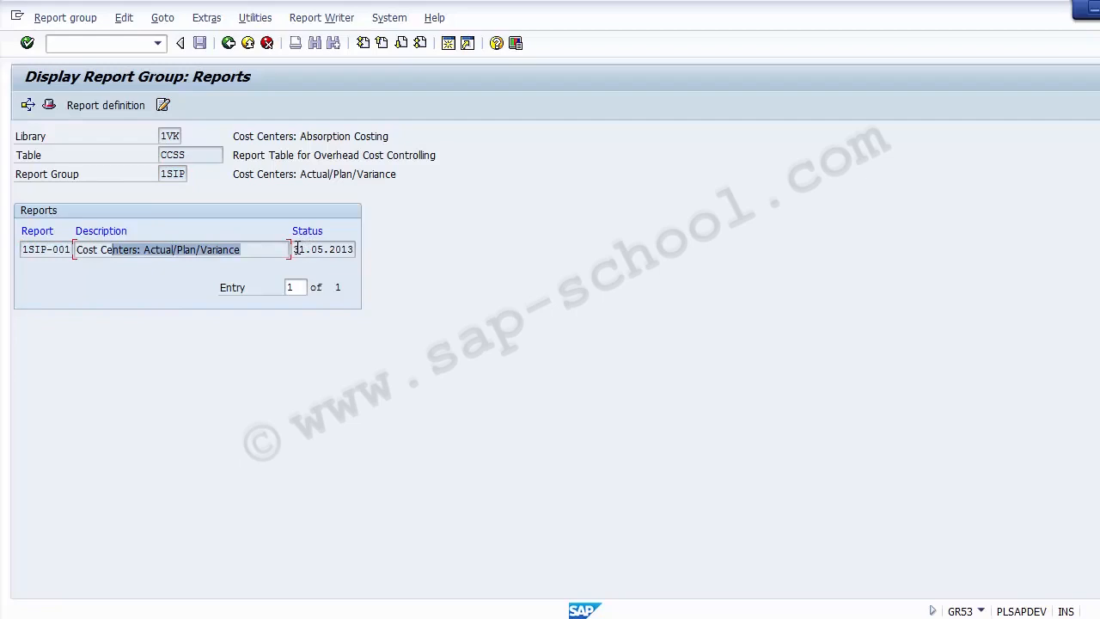
{"action": "left_click_drag", "start_coordinate": [294, 249], "coordinate": [360, 249]}
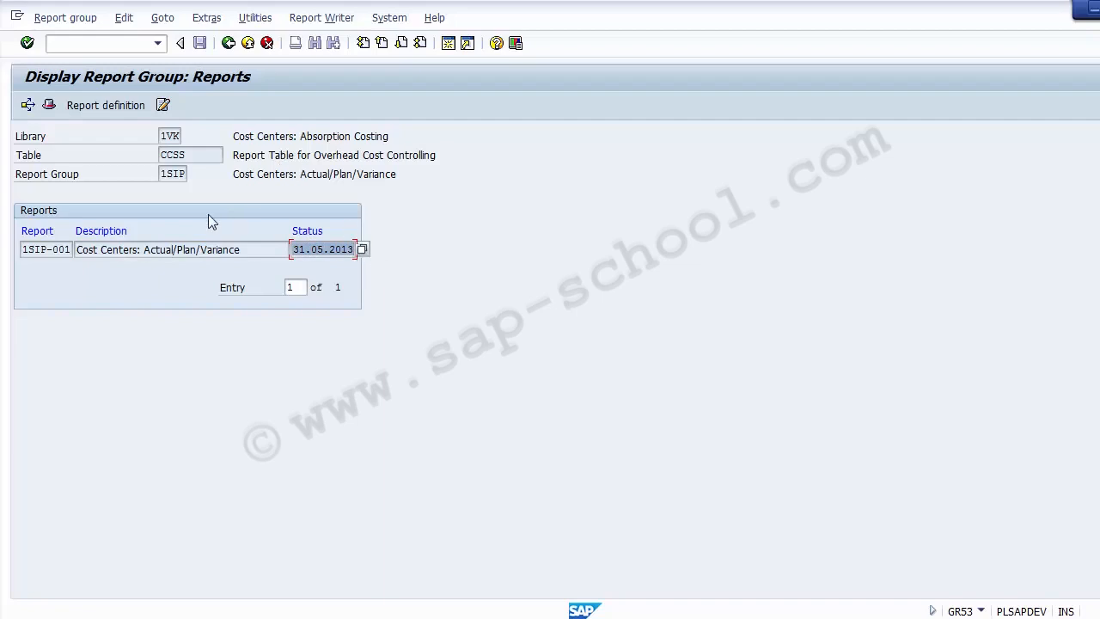
{"action": "left_click", "coordinate": [229, 42]}
{"action": "left_click", "coordinate": [229, 42]}
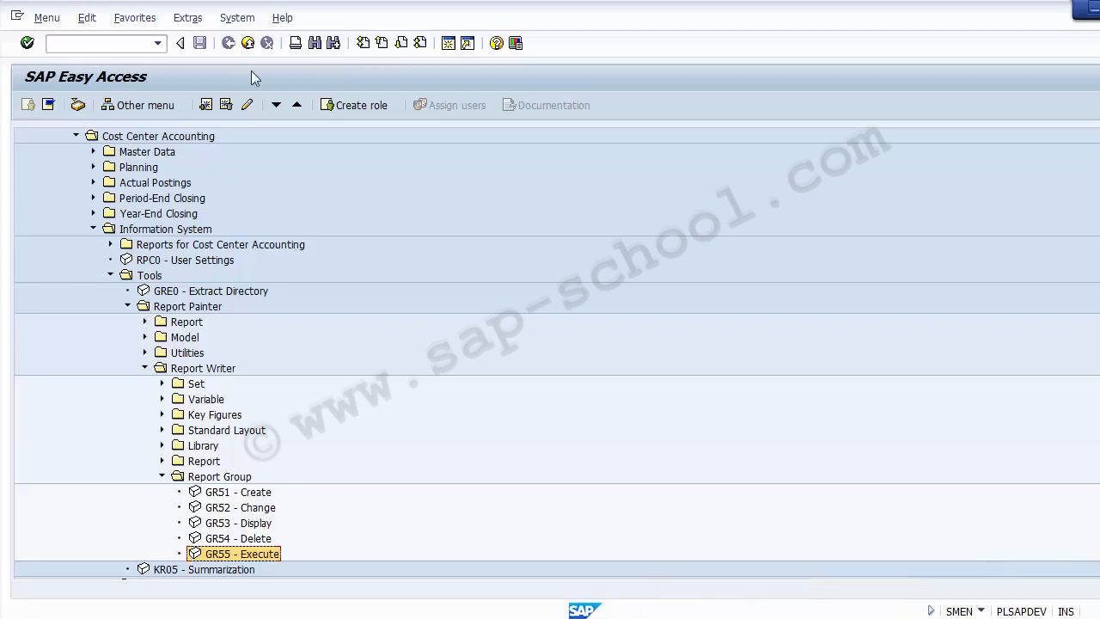
Step: Execute report group 1SIP through GR55 for controlling area 1000, fiscal year 2014, periods 1 to 12
{"action": "double_click", "coordinate": [232, 553]}
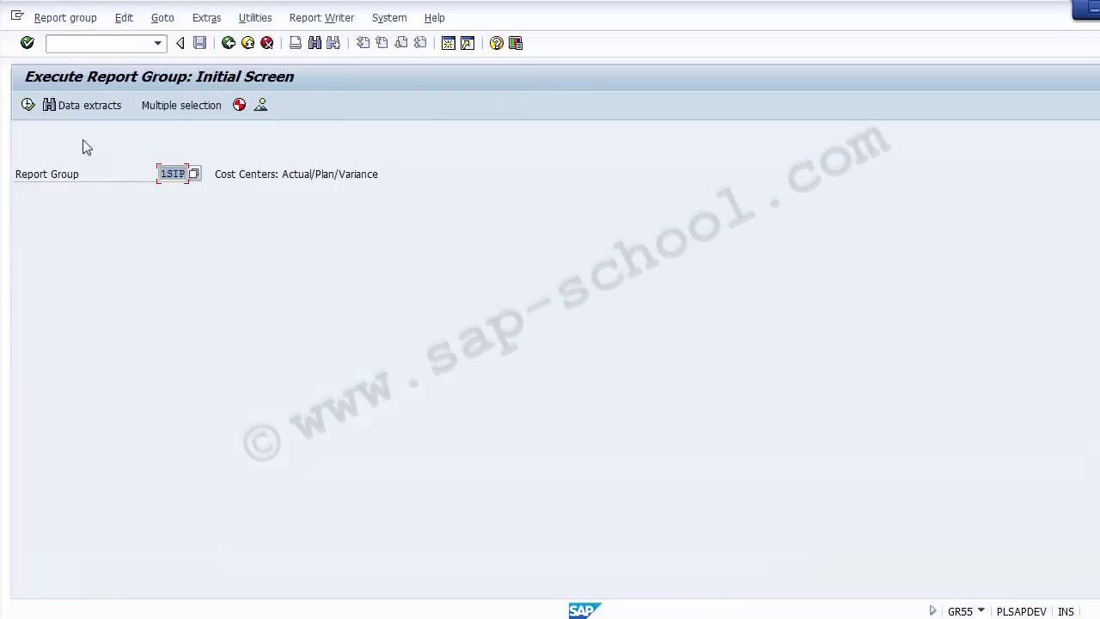
{"action": "left_click", "coordinate": [29, 105]}
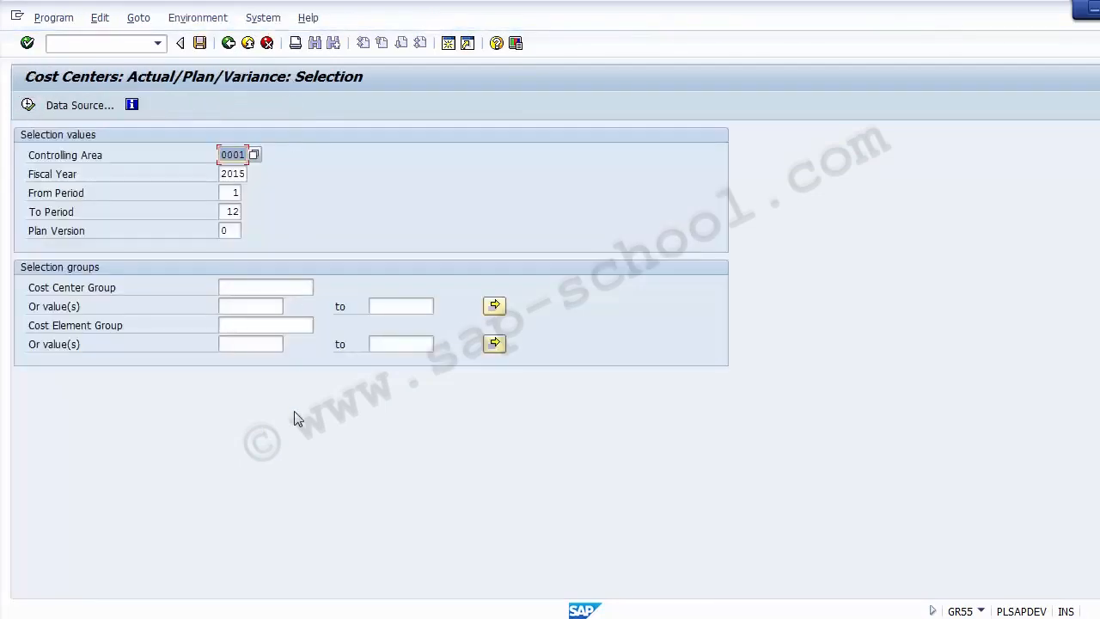
{"action": "type", "text": "1000"}
{"action": "left_click", "coordinate": [242, 173]}
{"action": "type", "text": "201"}
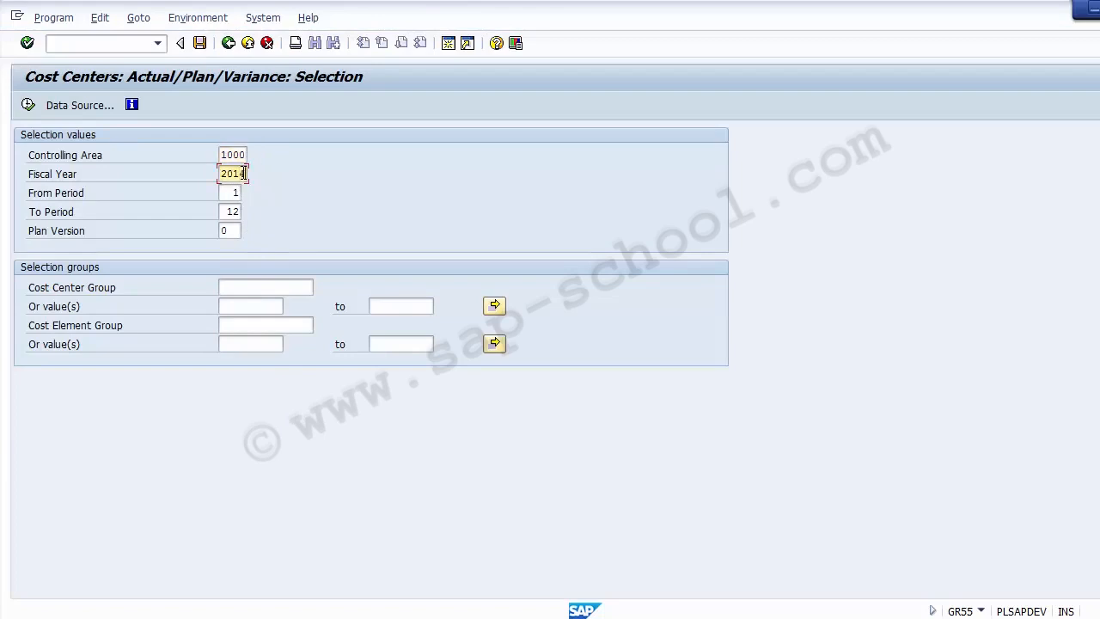
{"action": "type", "text": "4"}
{"action": "left_click", "coordinate": [239, 152]}
{"action": "left_click", "coordinate": [240, 175]}
{"action": "left_click", "coordinate": [235, 194]}
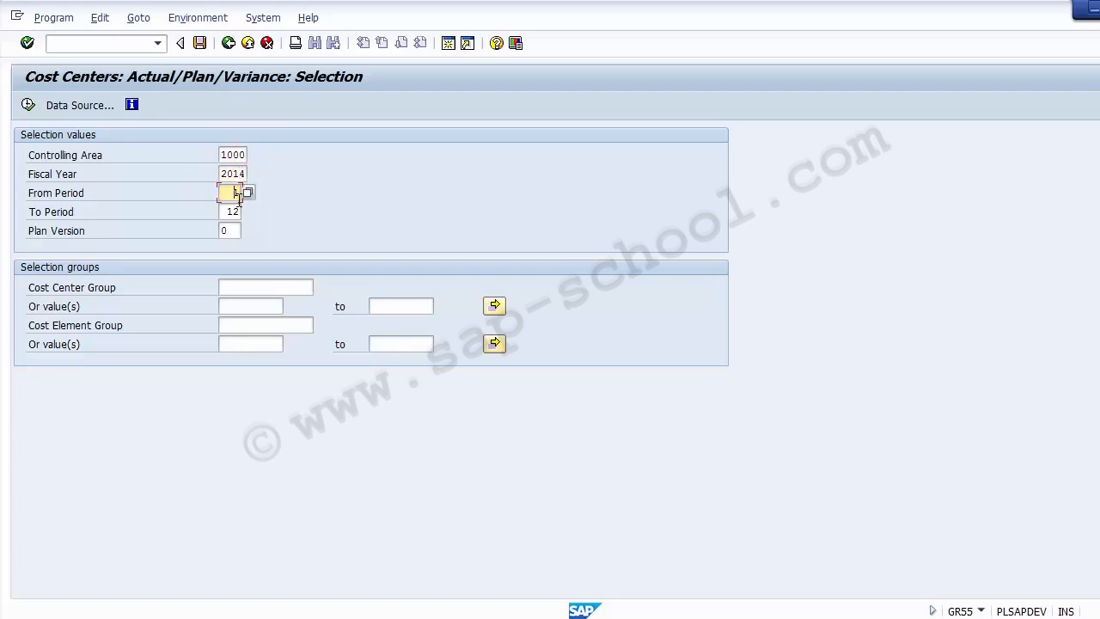
{"action": "left_click", "coordinate": [28, 105]}
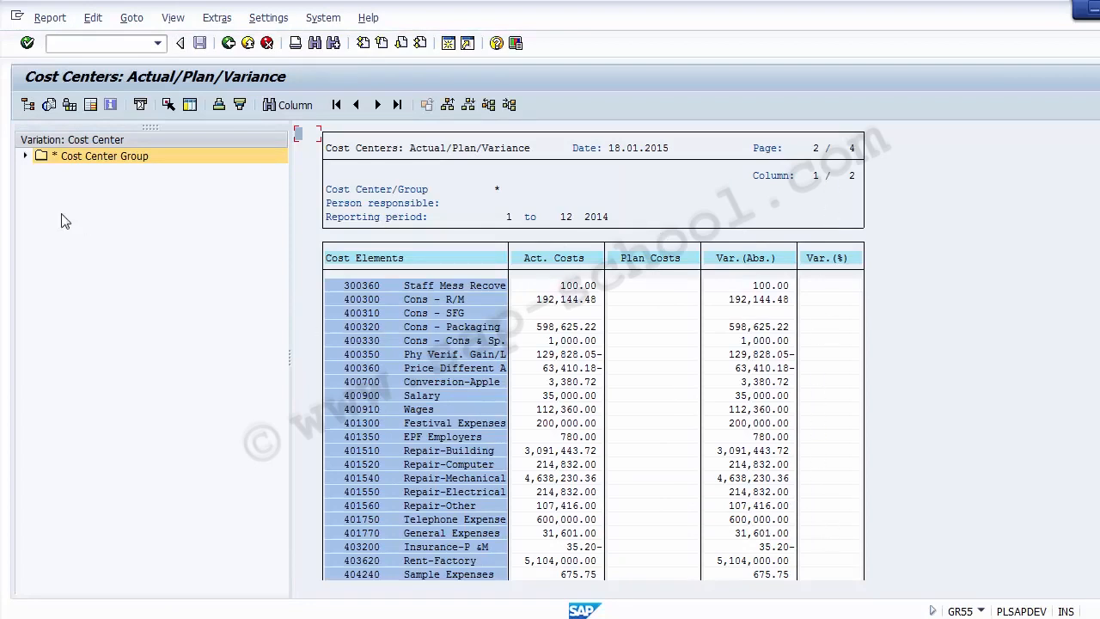
Step: Expand the cost center group, view the report for 101000 Common - Unit 1 and 101010 Capsule, and exit the report
{"action": "left_click", "coordinate": [26, 157]}
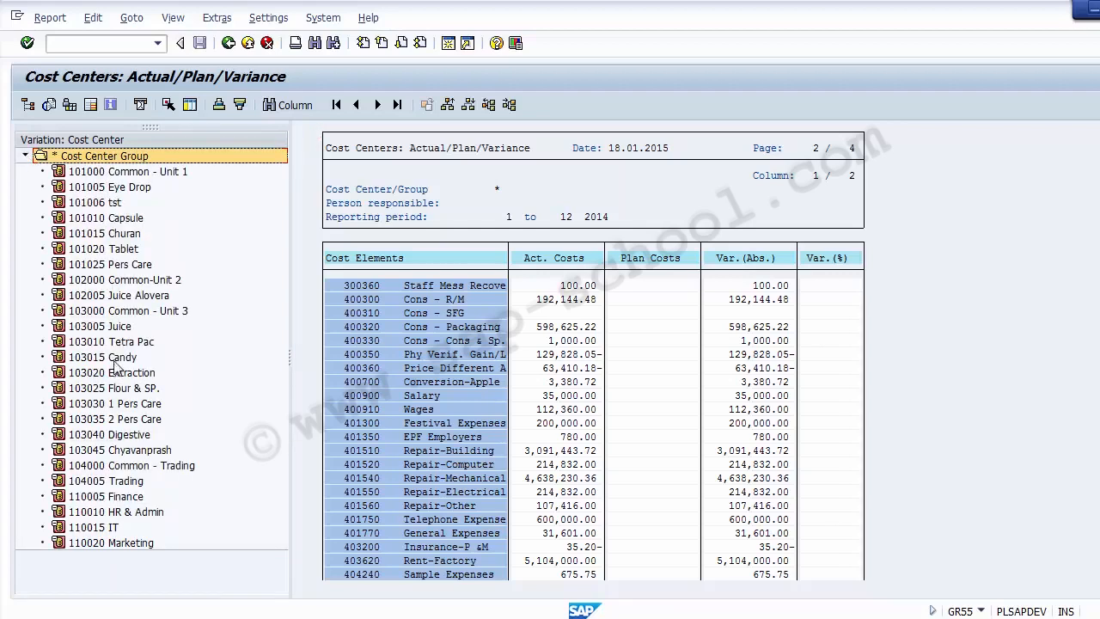
{"action": "left_click", "coordinate": [111, 173]}
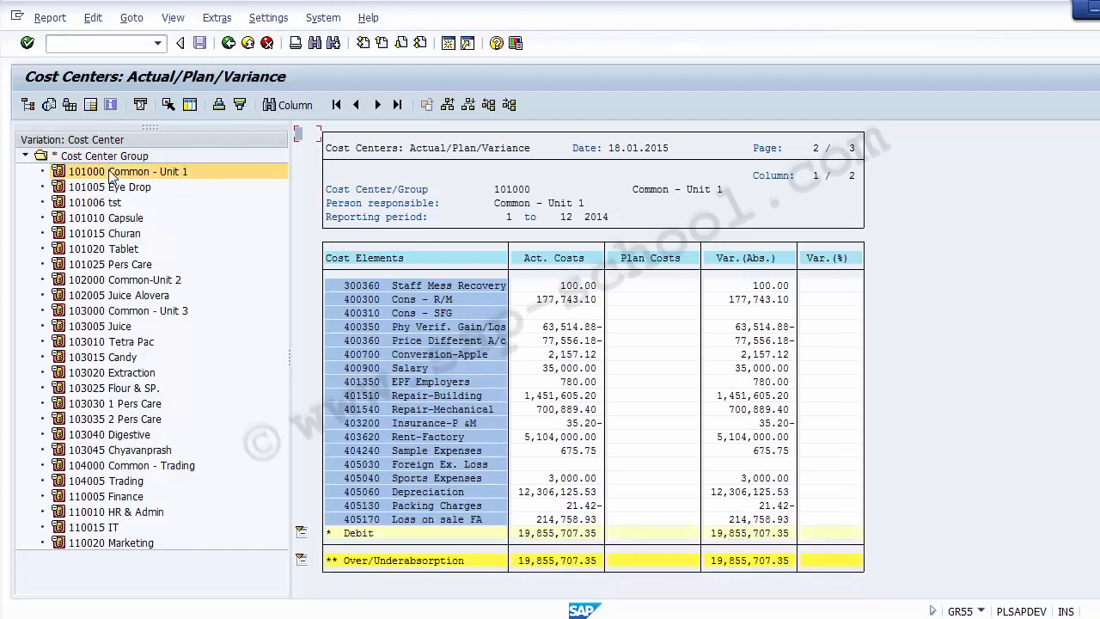
{"action": "left_click", "coordinate": [110, 221]}
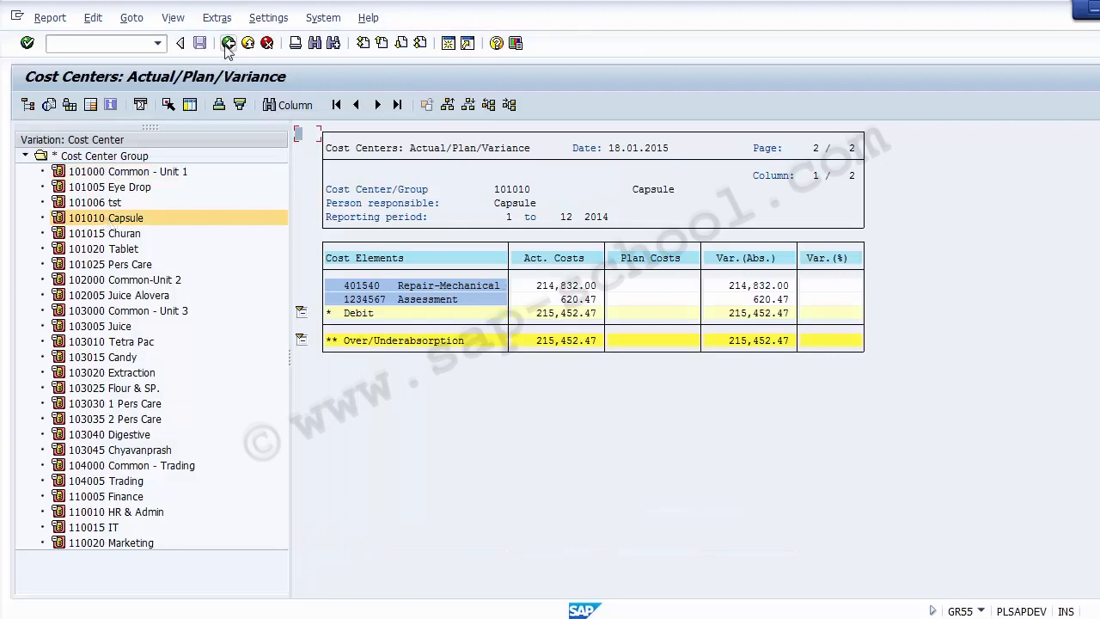
{"action": "left_click", "coordinate": [227, 44]}
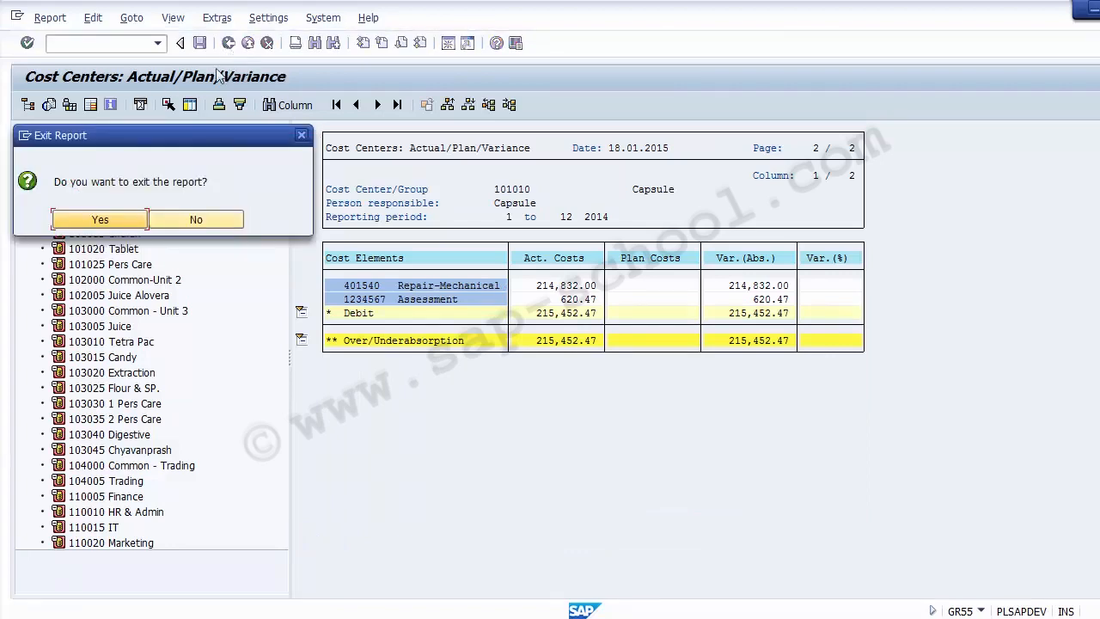
{"action": "left_click", "coordinate": [95, 218]}
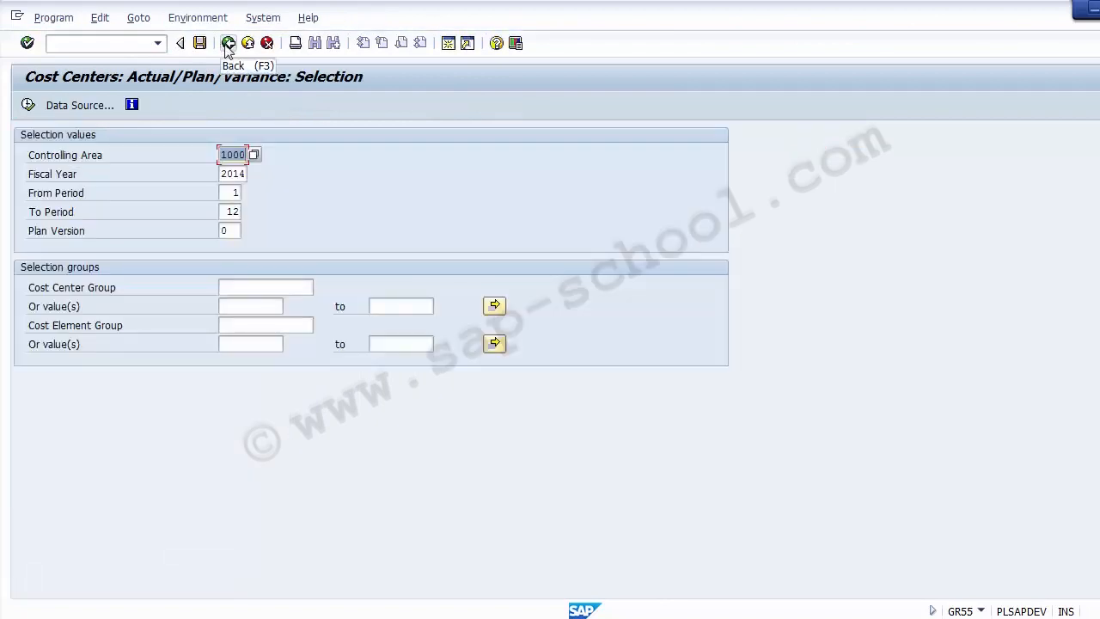
Step: Return to the GR55 initial screen and run report group 1SIP again with the same selection values
{"action": "left_click", "coordinate": [226, 45]}
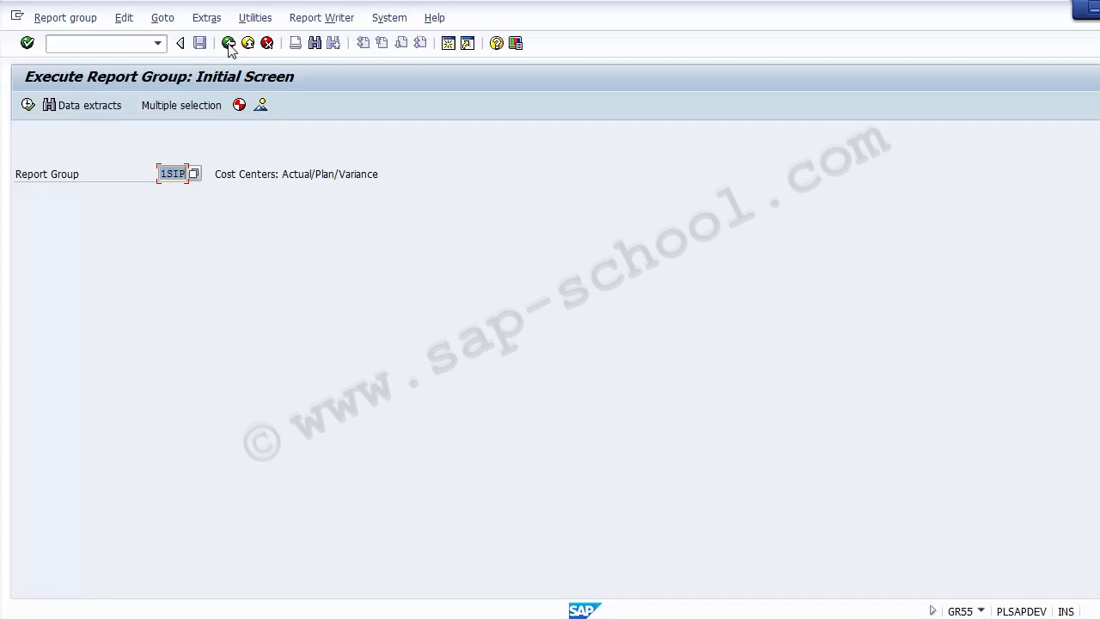
{"action": "left_click", "coordinate": [228, 43]}
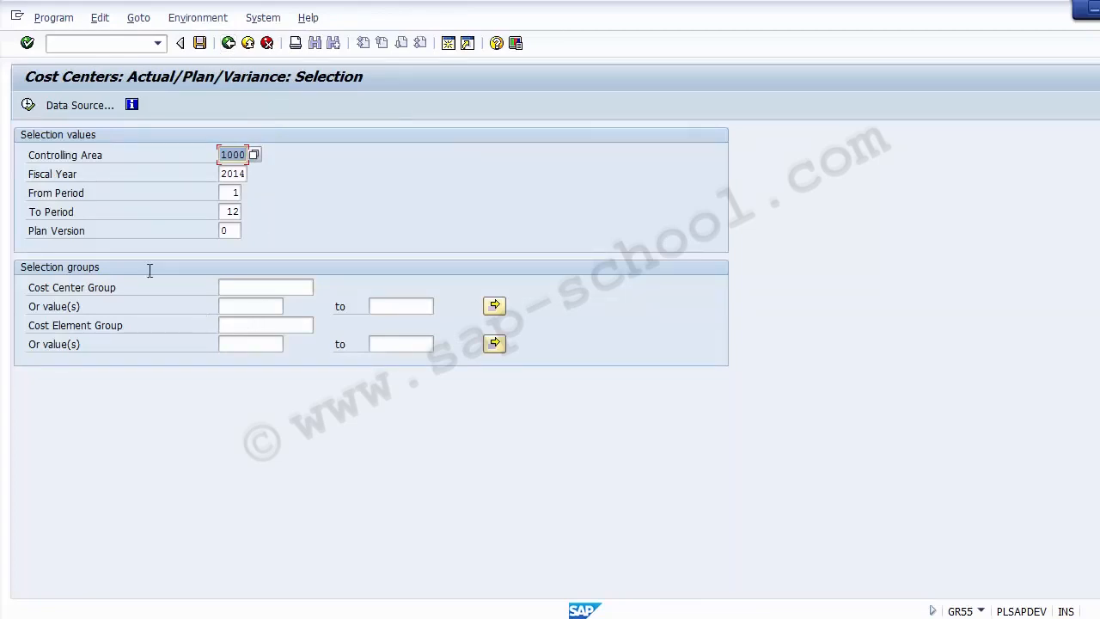
{"action": "left_click", "coordinate": [27, 104]}
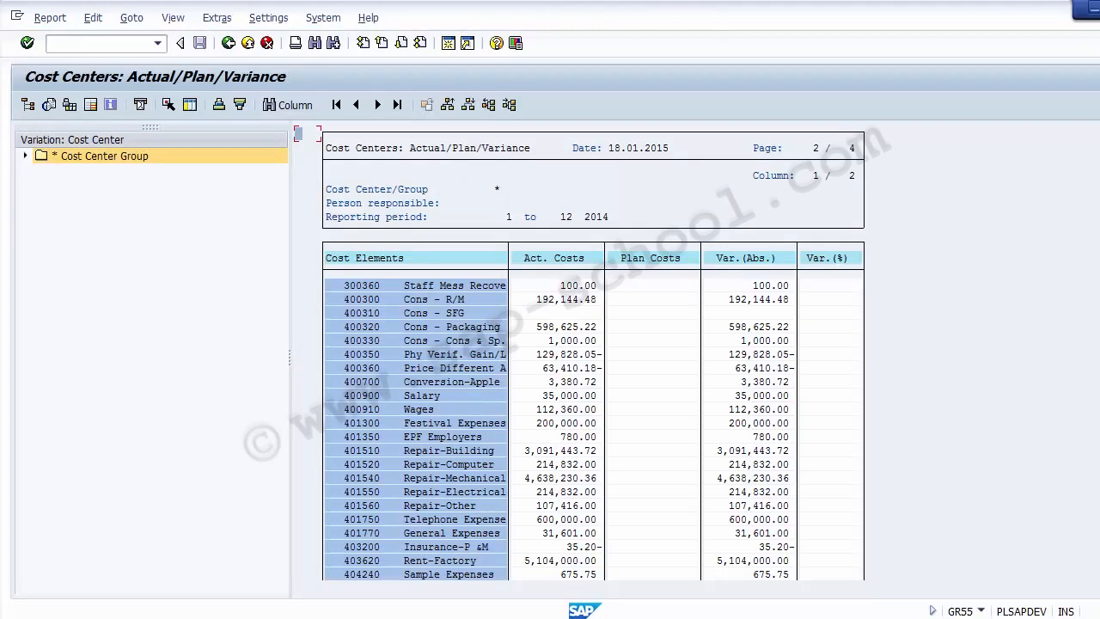
Step: Switch to the PowerPoint presentation and bring up the slide on the elements of Report Painter
{"action": "key", "text": "alt+Tab"}
{"action": "key", "text": "Page_Up"}
{"action": "key", "text": "Page_Up"}
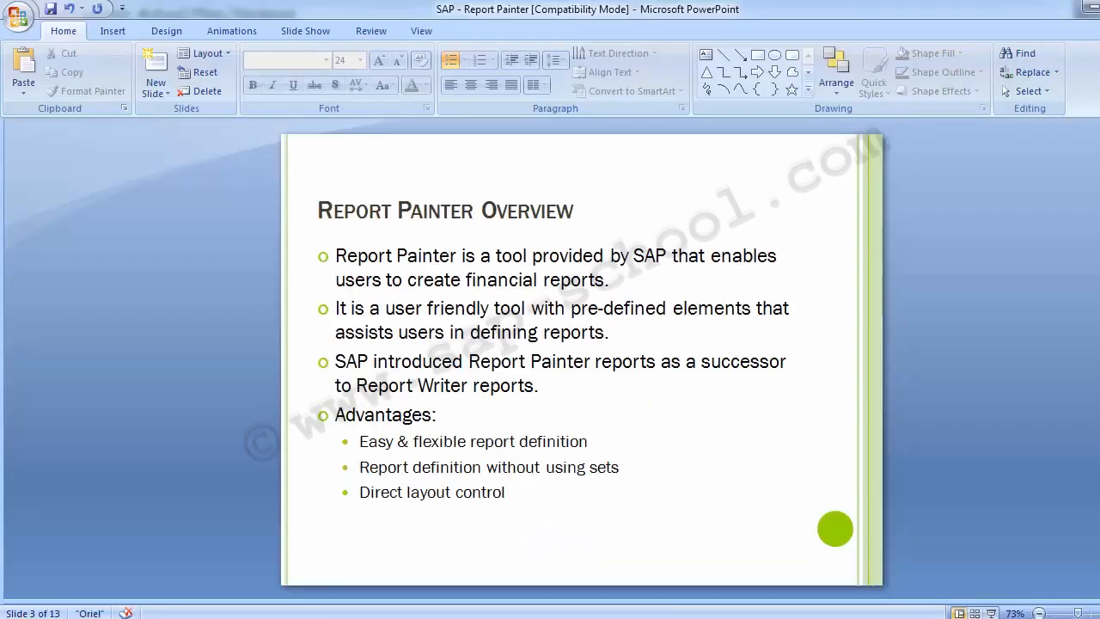
{"action": "key", "text": "Page_Down"}
{"action": "key", "text": "Page_Down"}
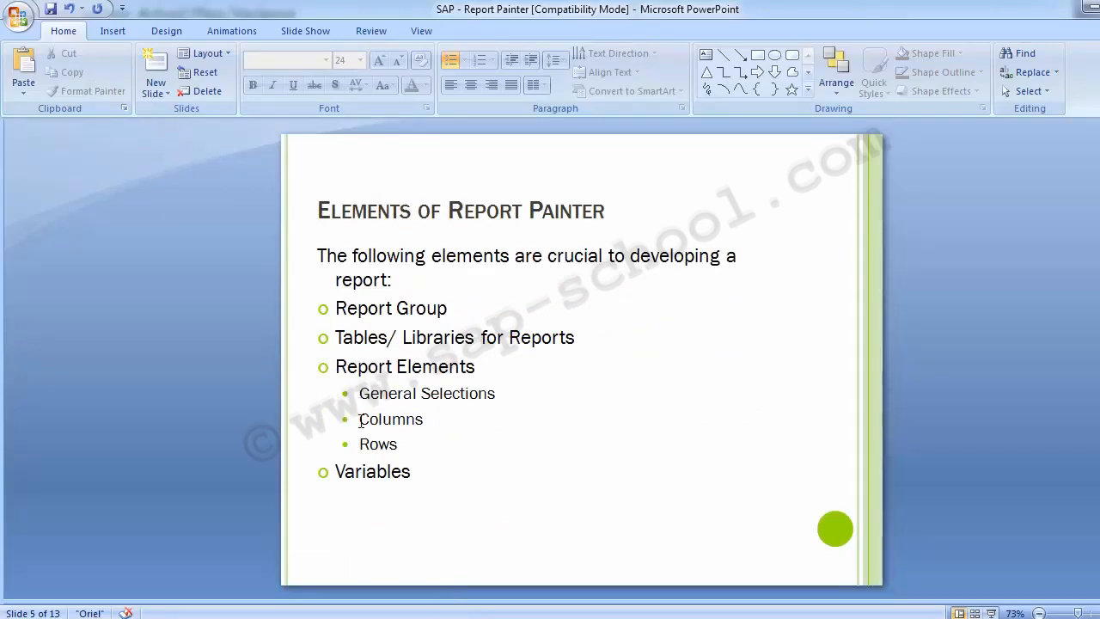
Step: Switch back to SAP, leave the cost center report and open the GR23 Display Library screen for library 1VK
{"action": "key", "text": "alt+Tab"}
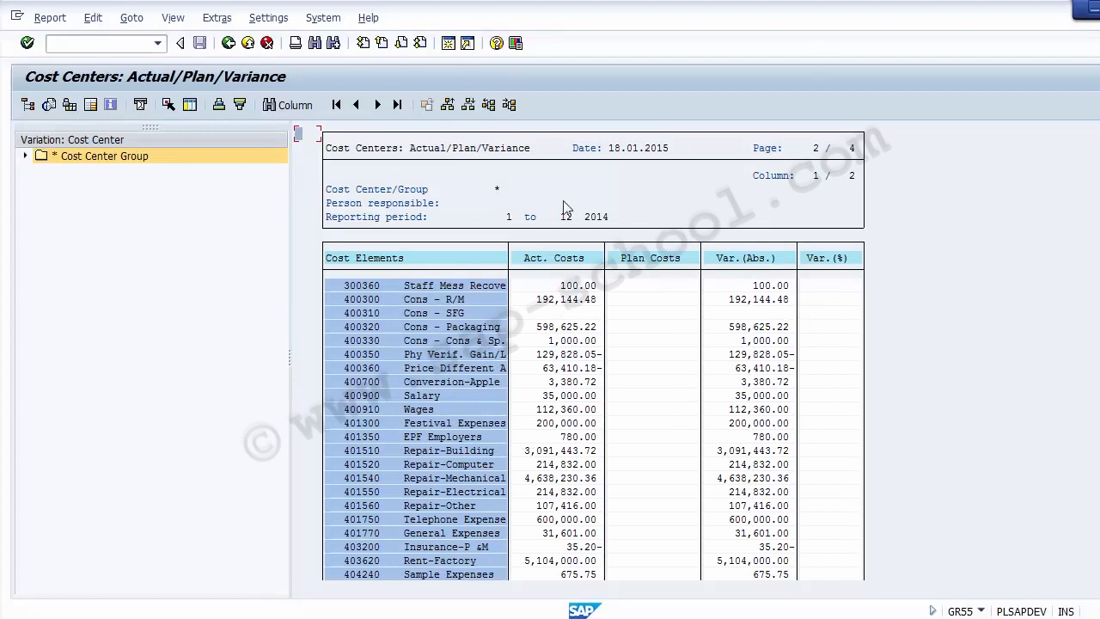
{"action": "left_click", "coordinate": [229, 44]}
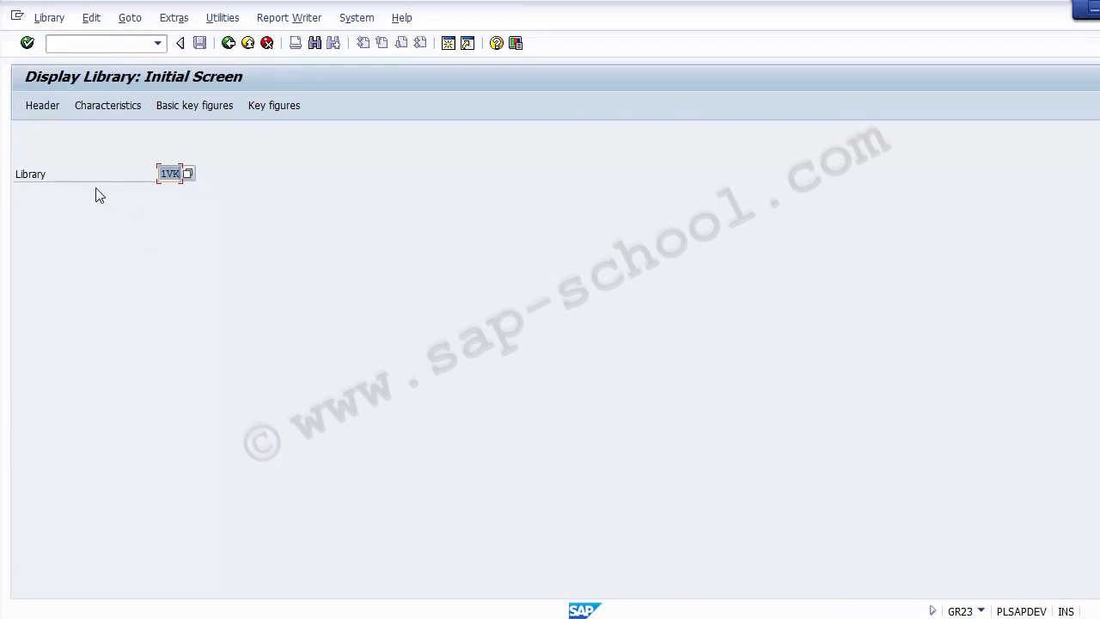
Step: Display the header of library 1VK and examine its table, description and component ID
{"action": "key", "text": "Return"}
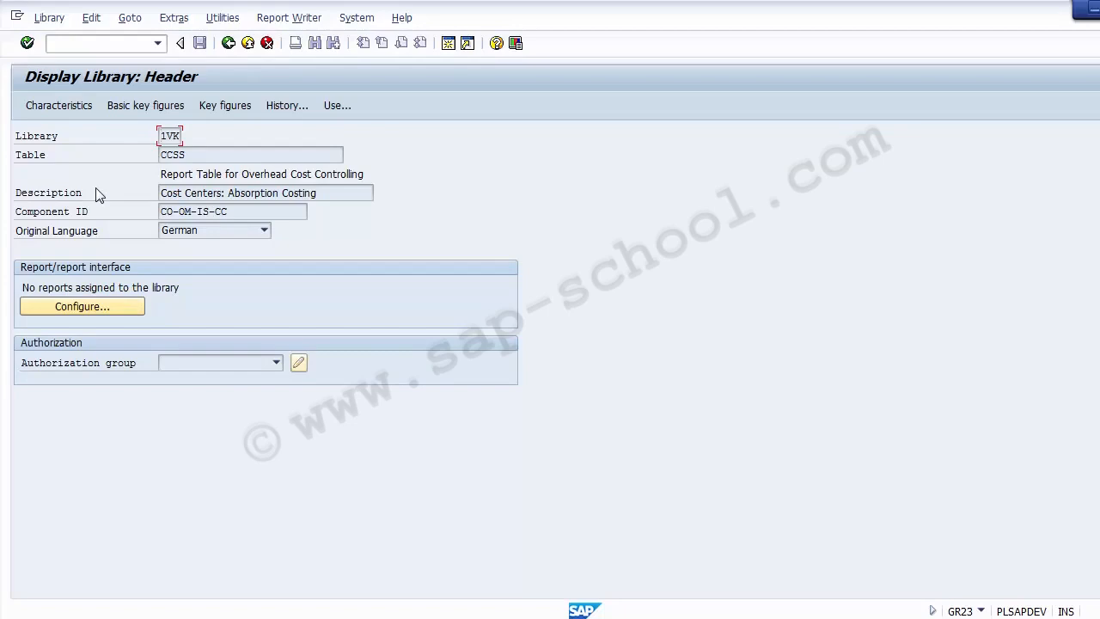
{"action": "mouse_move", "coordinate": [160, 135]}
{"action": "left_mouse_down"}
{"action": "mouse_move", "coordinate": [198, 154]}
{"action": "mouse_move", "coordinate": [150, 155]}
{"action": "left_mouse_up"}
{"action": "left_click", "coordinate": [312, 193]}
{"action": "left_click_drag", "start_coordinate": [312, 193], "coordinate": [159, 192]}
{"action": "left_click_drag", "start_coordinate": [250, 212], "coordinate": [141, 217]}
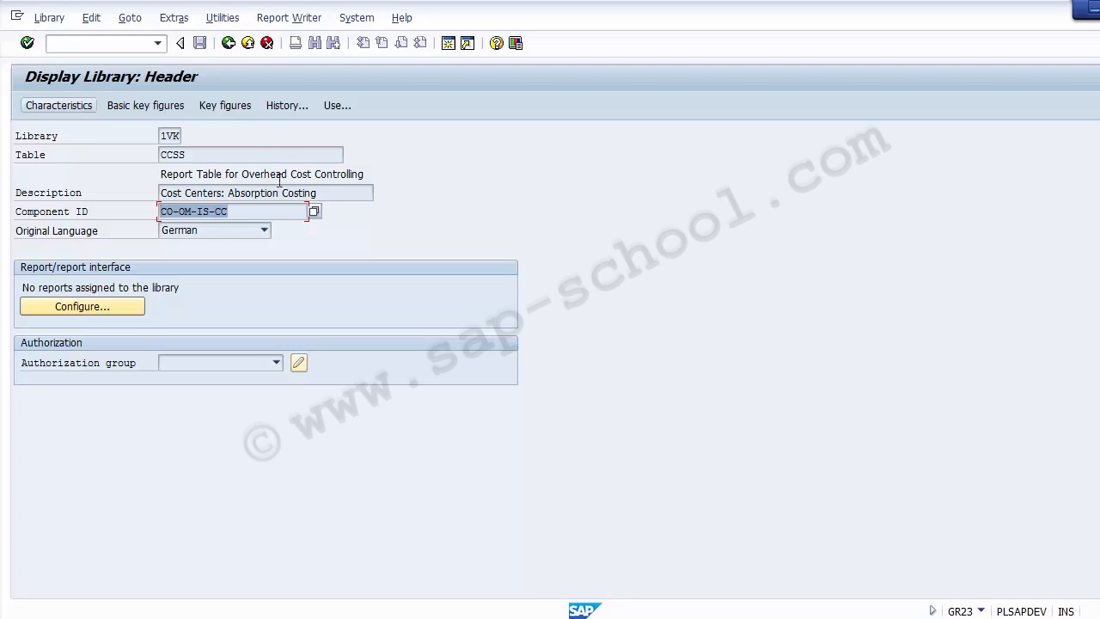
Step: Open the characteristics of library 1VK and examine Controlling Area, Fiscal Year, Period, Cost Center, Cost Element, Activity Type and Statistical key figure
{"action": "left_click", "coordinate": [59, 108]}
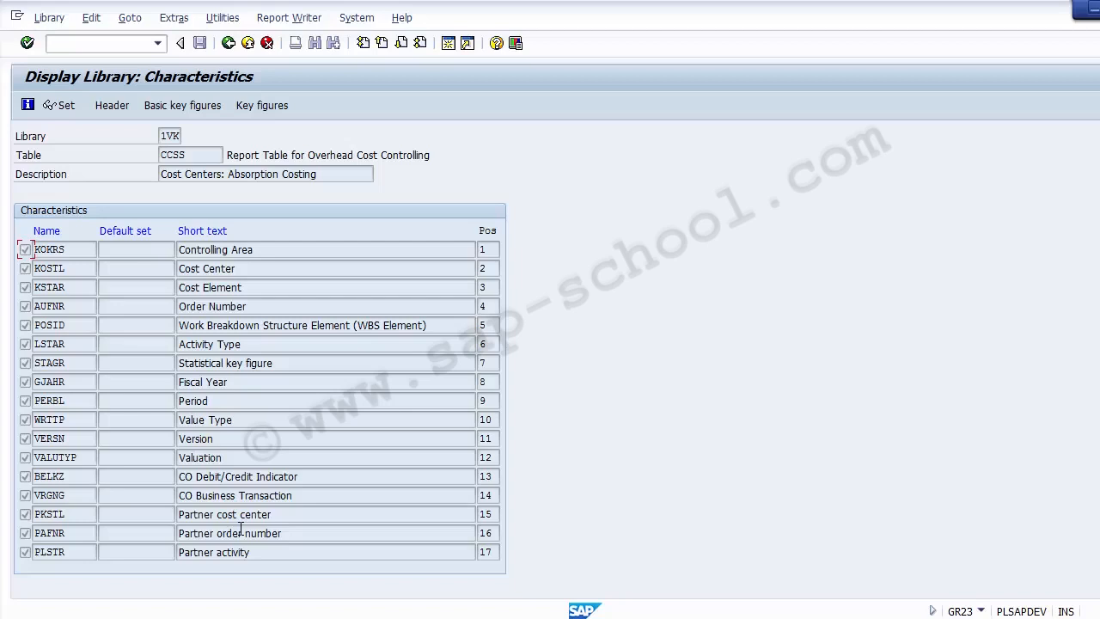
{"action": "left_click", "coordinate": [265, 249]}
{"action": "left_click_drag", "start_coordinate": [265, 249], "coordinate": [158, 255]}
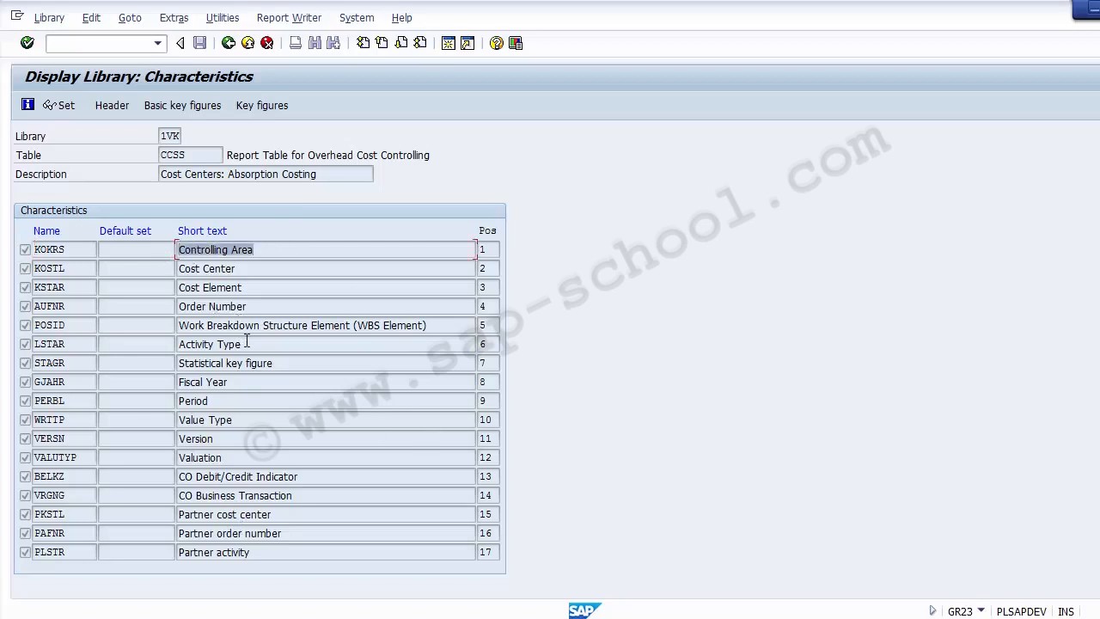
{"action": "left_click_drag", "start_coordinate": [239, 378], "coordinate": [179, 382]}
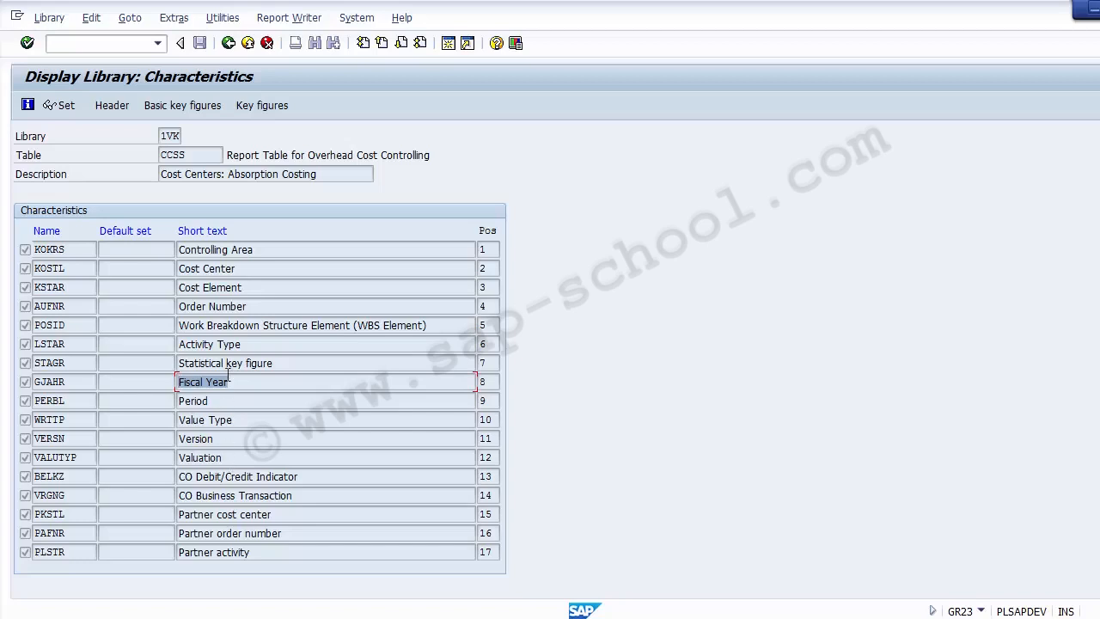
{"action": "left_click_drag", "start_coordinate": [254, 399], "coordinate": [186, 399]}
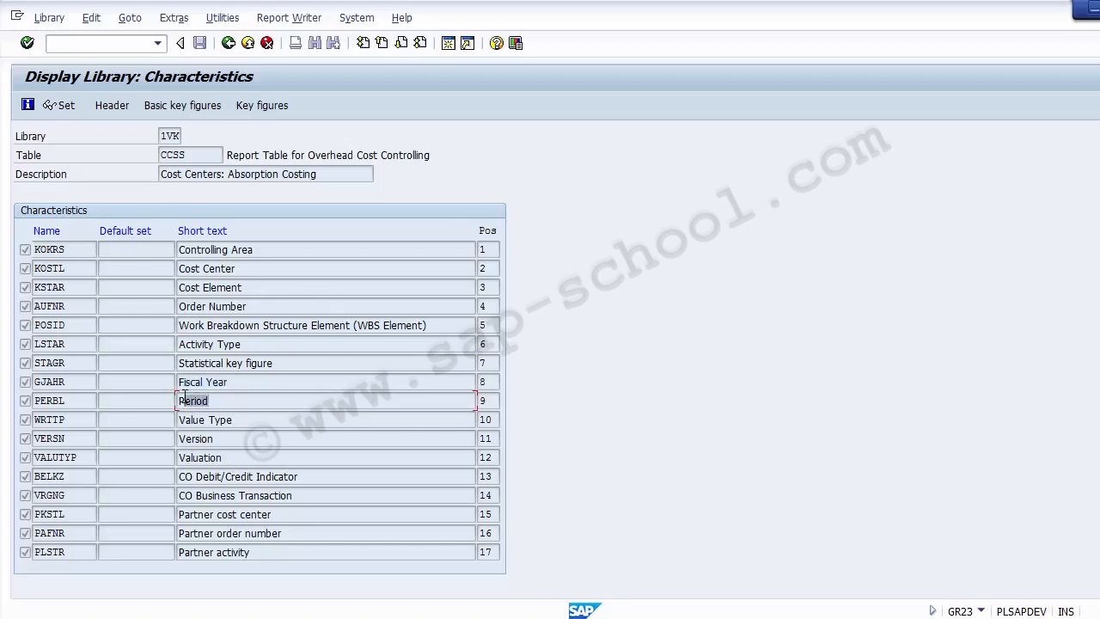
{"action": "left_click_drag", "start_coordinate": [239, 268], "coordinate": [185, 268]}
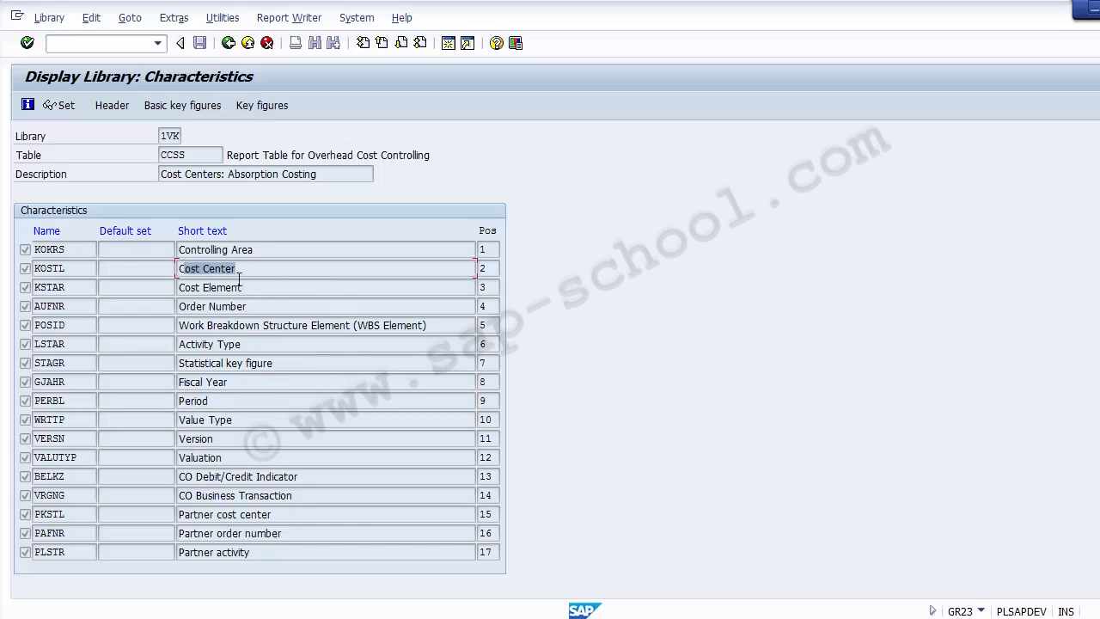
{"action": "left_click_drag", "start_coordinate": [246, 286], "coordinate": [162, 288]}
{"action": "left_click_drag", "start_coordinate": [258, 351], "coordinate": [184, 345]}
{"action": "left_click", "coordinate": [259, 365]}
{"action": "left_click_drag", "start_coordinate": [258, 364], "coordinate": [183, 362]}
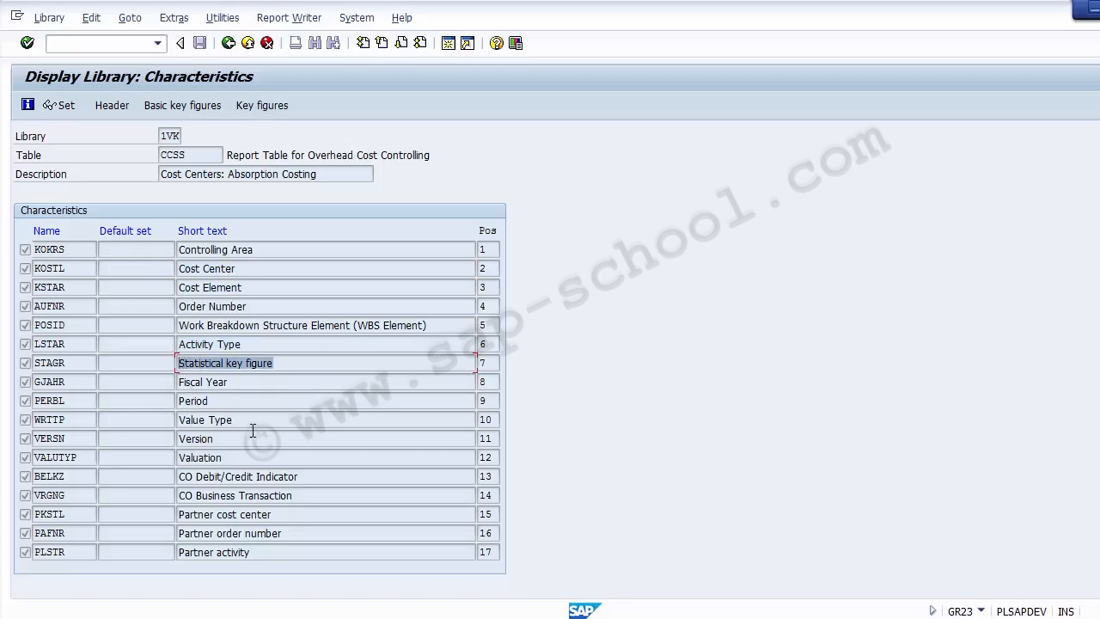
Step: Examine the Value Type, Version and CO Debit/Credit Indicator characteristics of the library
{"action": "left_click_drag", "start_coordinate": [250, 420], "coordinate": [183, 419]}
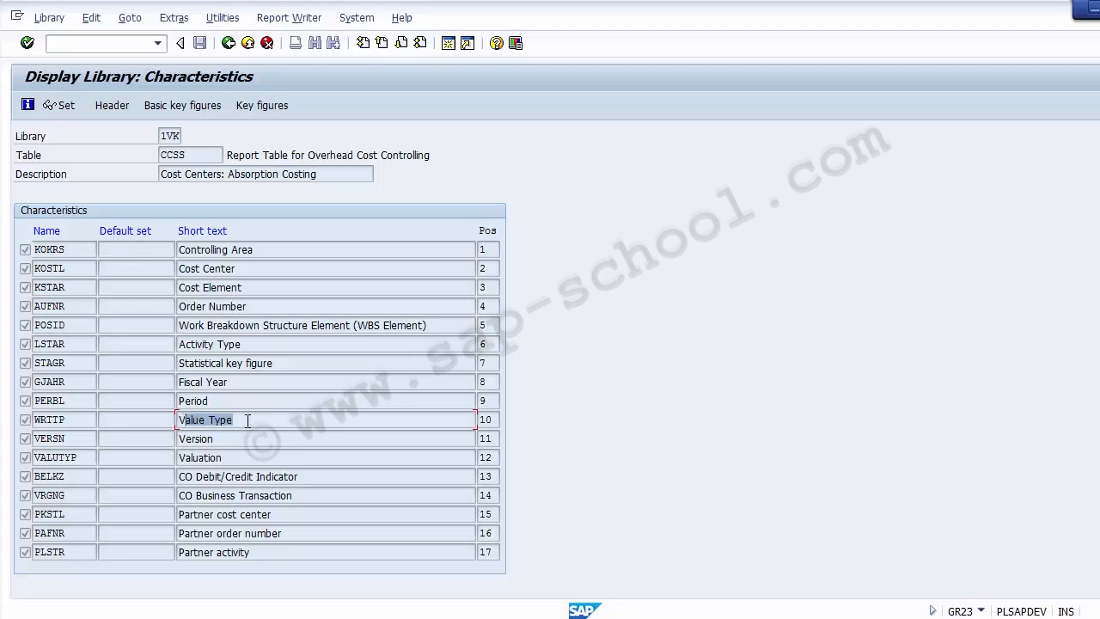
{"action": "left_click_drag", "start_coordinate": [247, 420], "coordinate": [167, 418]}
{"action": "left_click_drag", "start_coordinate": [214, 439], "coordinate": [167, 440]}
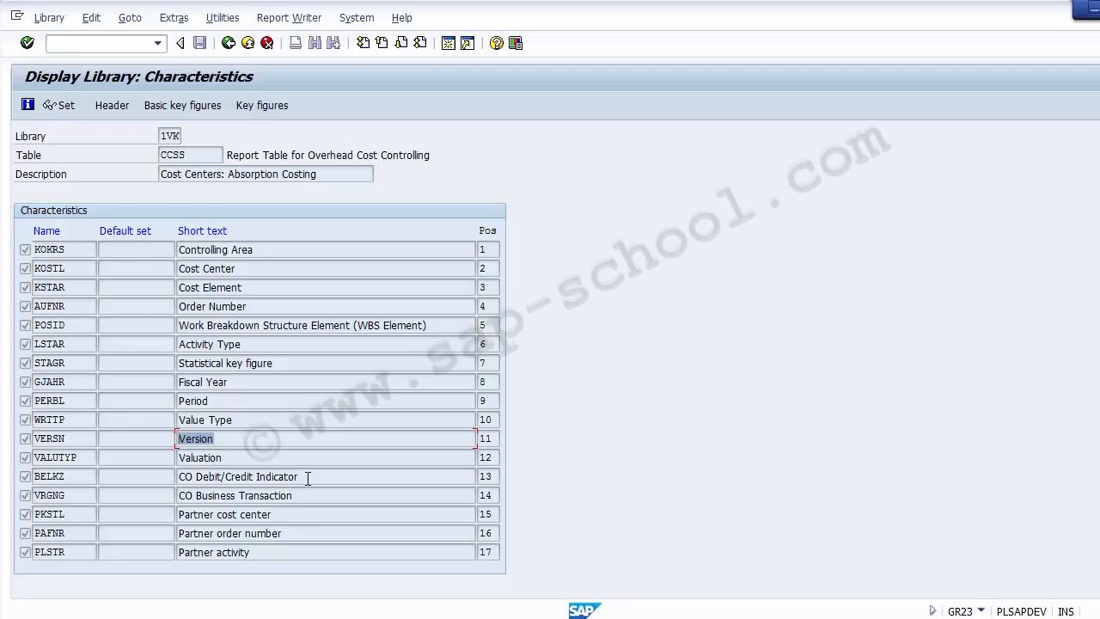
{"action": "left_click_drag", "start_coordinate": [307, 478], "coordinate": [163, 482]}
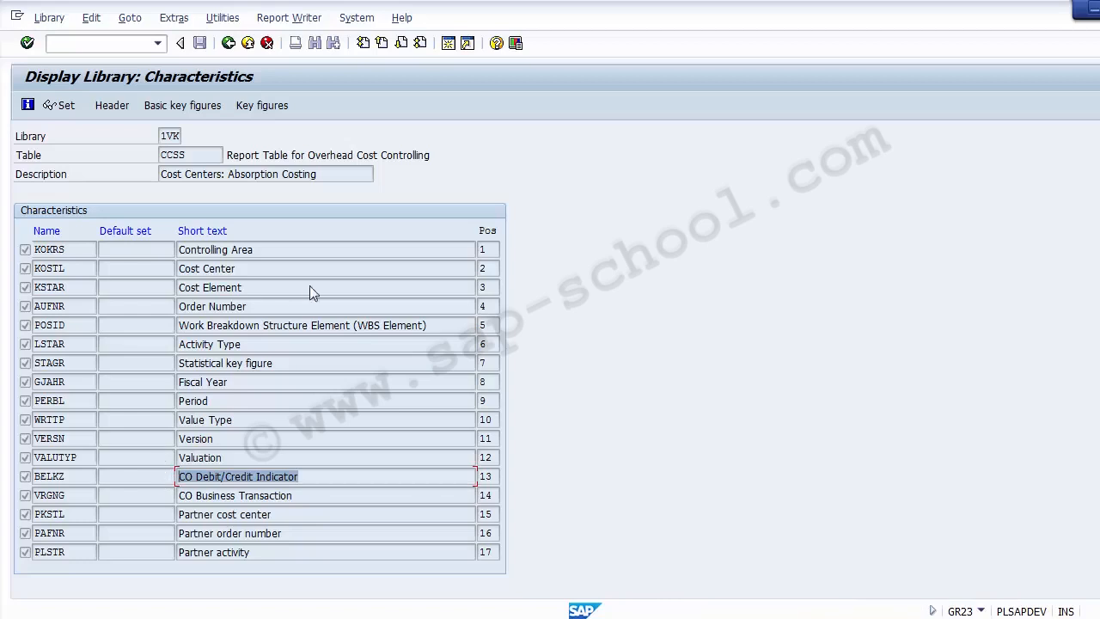
Step: Open the library's key figures and examine the total actual and plan costs, actual and planned quantity, and actual activity entries
{"action": "left_click", "coordinate": [250, 106]}
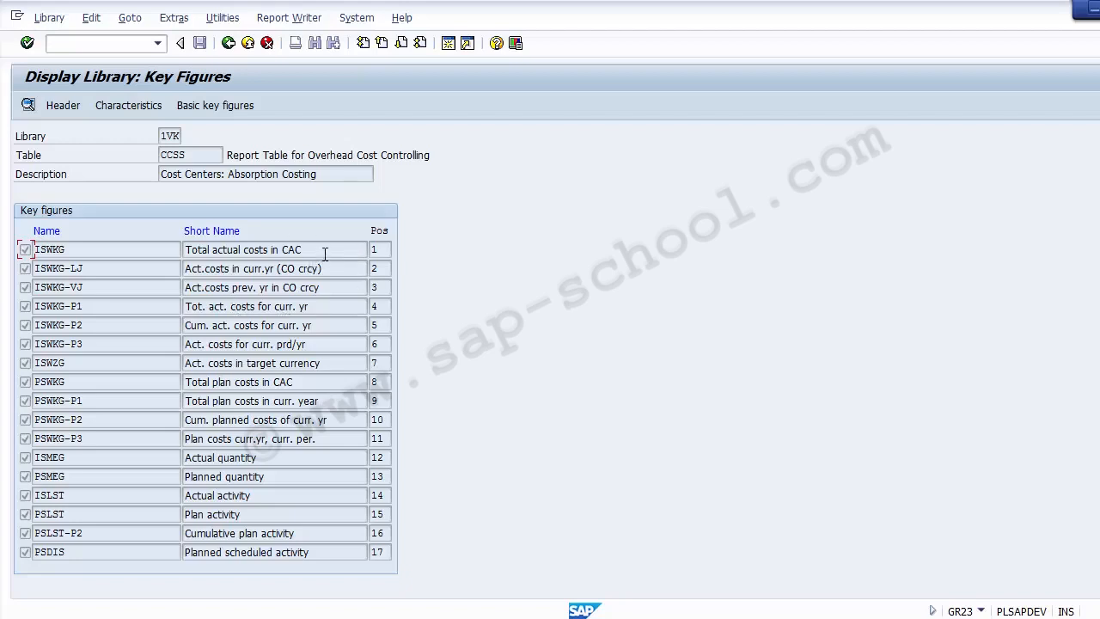
{"action": "left_click_drag", "start_coordinate": [319, 250], "coordinate": [186, 252]}
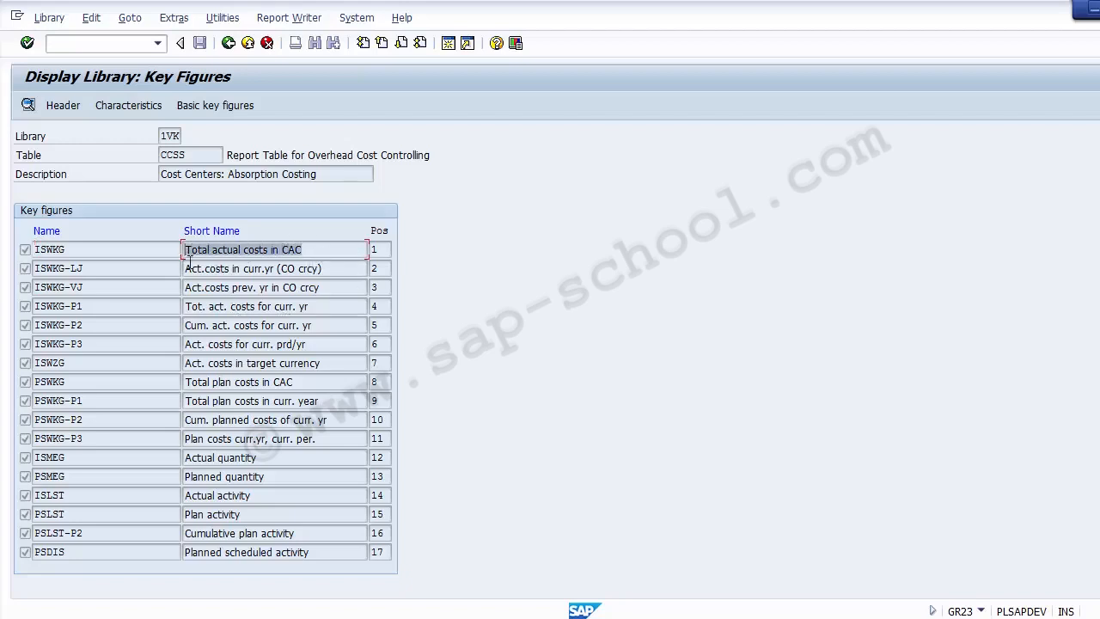
{"action": "left_click", "coordinate": [298, 249]}
{"action": "left_click_drag", "start_coordinate": [298, 249], "coordinate": [162, 244]}
{"action": "left_click_drag", "start_coordinate": [330, 382], "coordinate": [164, 381]}
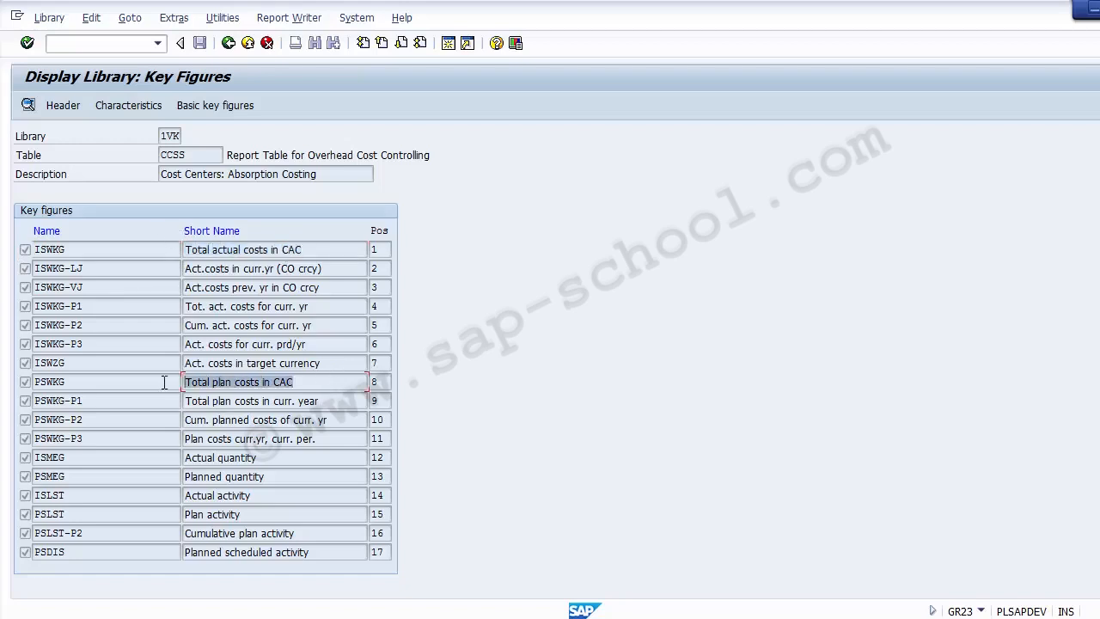
{"action": "left_click", "coordinate": [251, 458]}
{"action": "left_click_drag", "start_coordinate": [251, 459], "coordinate": [172, 458]}
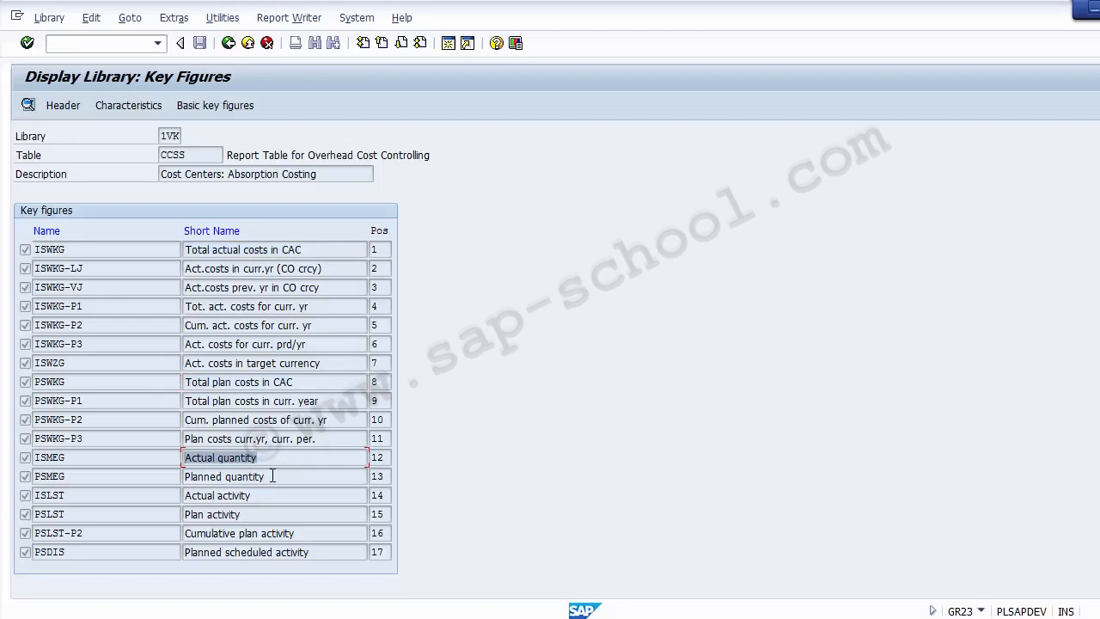
{"action": "left_click_drag", "start_coordinate": [269, 475], "coordinate": [183, 479]}
{"action": "left_click_drag", "start_coordinate": [262, 496], "coordinate": [164, 501]}
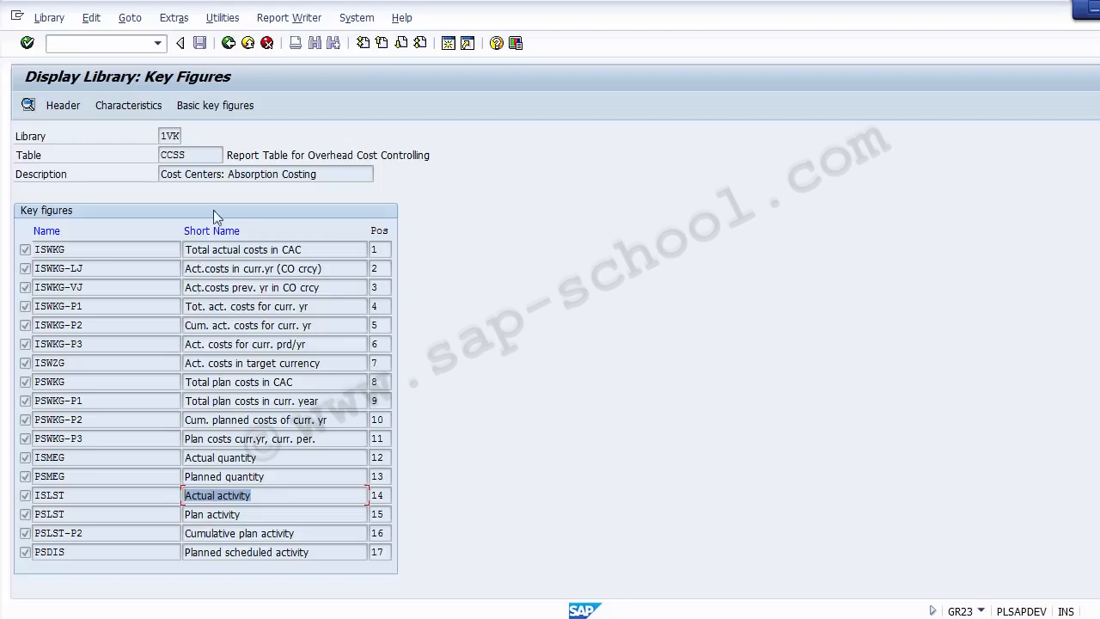
Step: Open the library's basic key figures and examine the costs, CO area currency, activity quantity, statistical quantity and target currency entries
{"action": "left_click", "coordinate": [217, 106]}
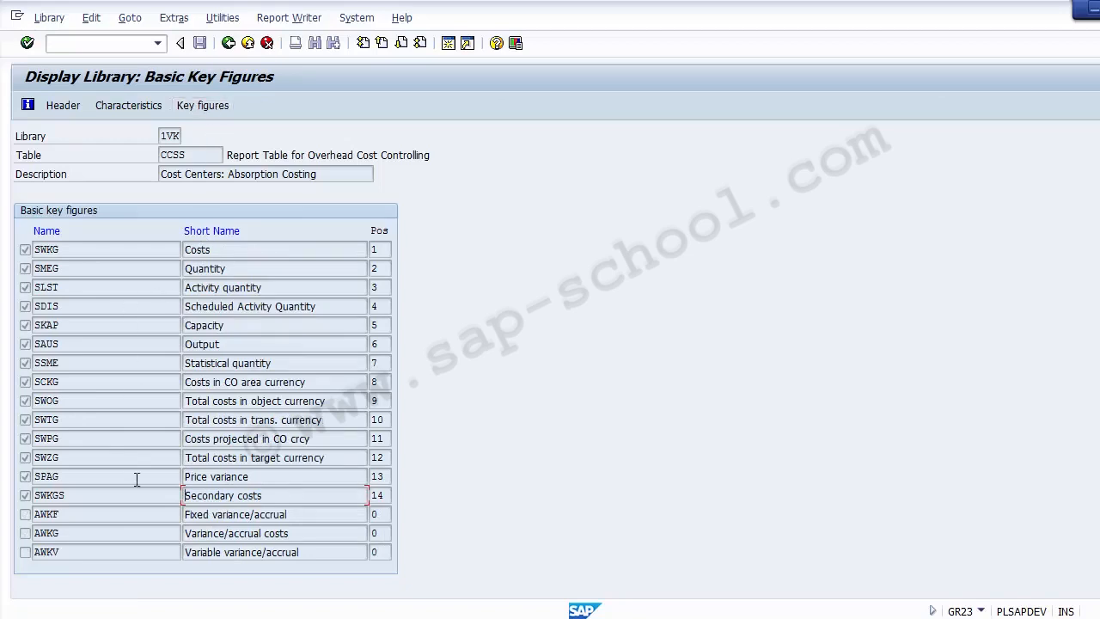
{"action": "double_click", "coordinate": [222, 250]}
{"action": "left_click", "coordinate": [80, 249]}
{"action": "left_click_drag", "start_coordinate": [79, 250], "coordinate": [31, 247]}
{"action": "left_click", "coordinate": [319, 382]}
{"action": "left_click_drag", "start_coordinate": [320, 387], "coordinate": [194, 392]}
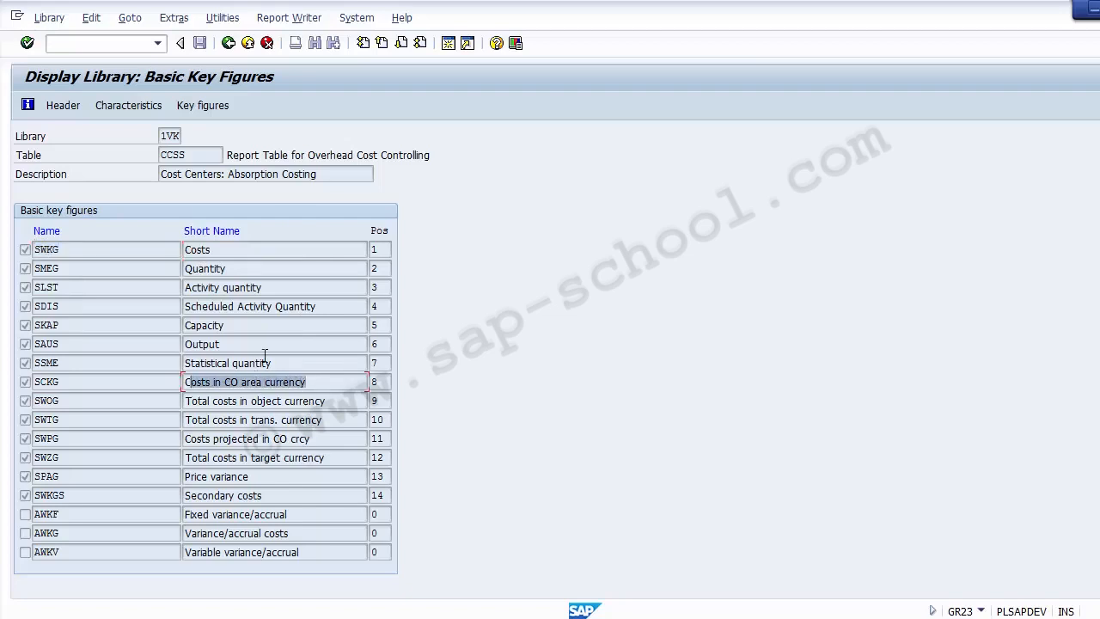
{"action": "left_click_drag", "start_coordinate": [265, 287], "coordinate": [179, 287]}
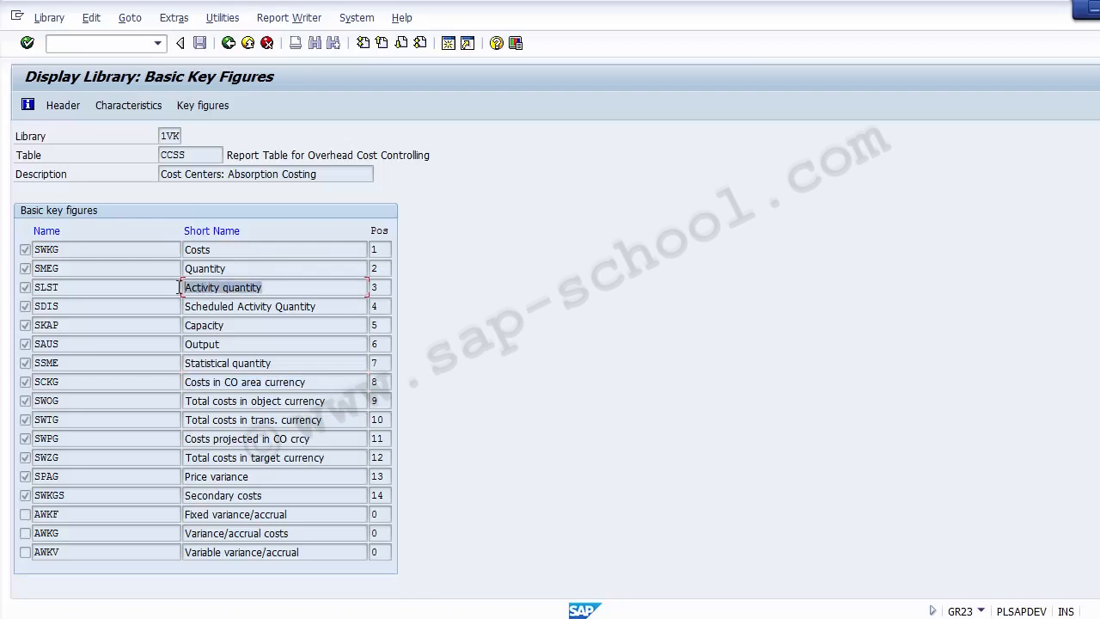
{"action": "left_click_drag", "start_coordinate": [276, 362], "coordinate": [142, 349]}
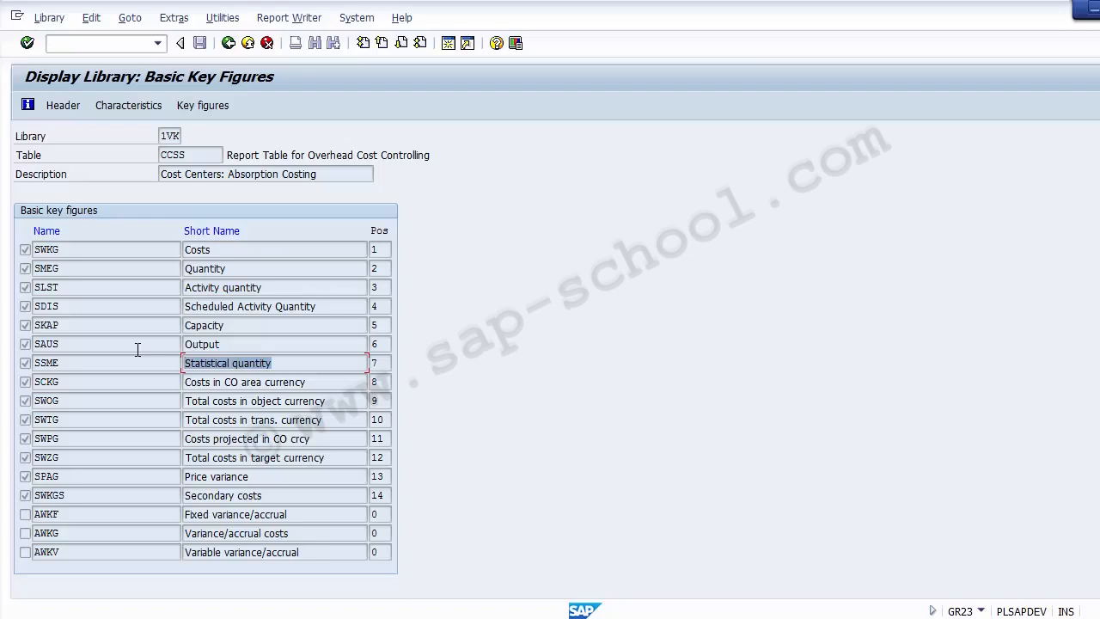
{"action": "left_click_drag", "start_coordinate": [327, 457], "coordinate": [169, 453]}
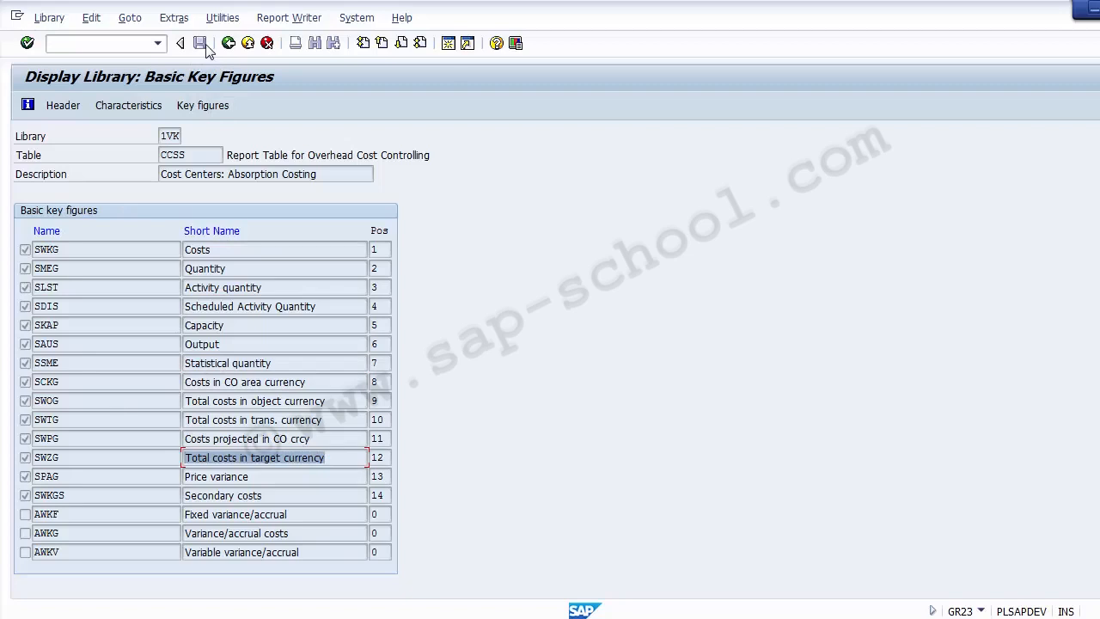
Step: Return to the library header, view the list of reports using library 1VK, and go back to the initial screen
{"action": "left_click", "coordinate": [63, 107]}
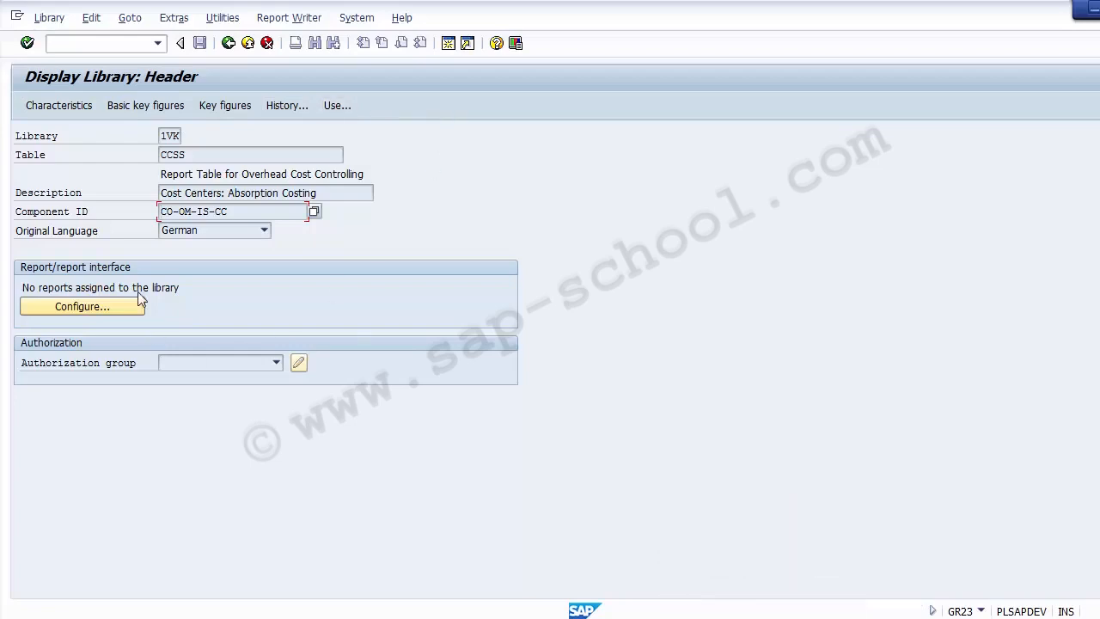
{"action": "left_click", "coordinate": [332, 108]}
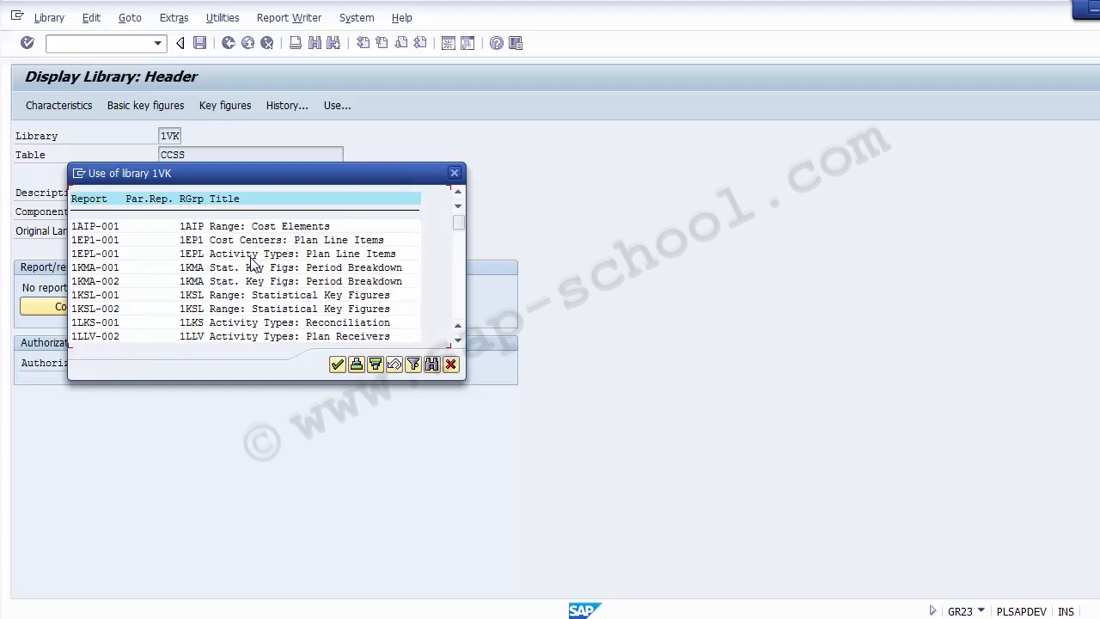
{"action": "left_click", "coordinate": [450, 369]}
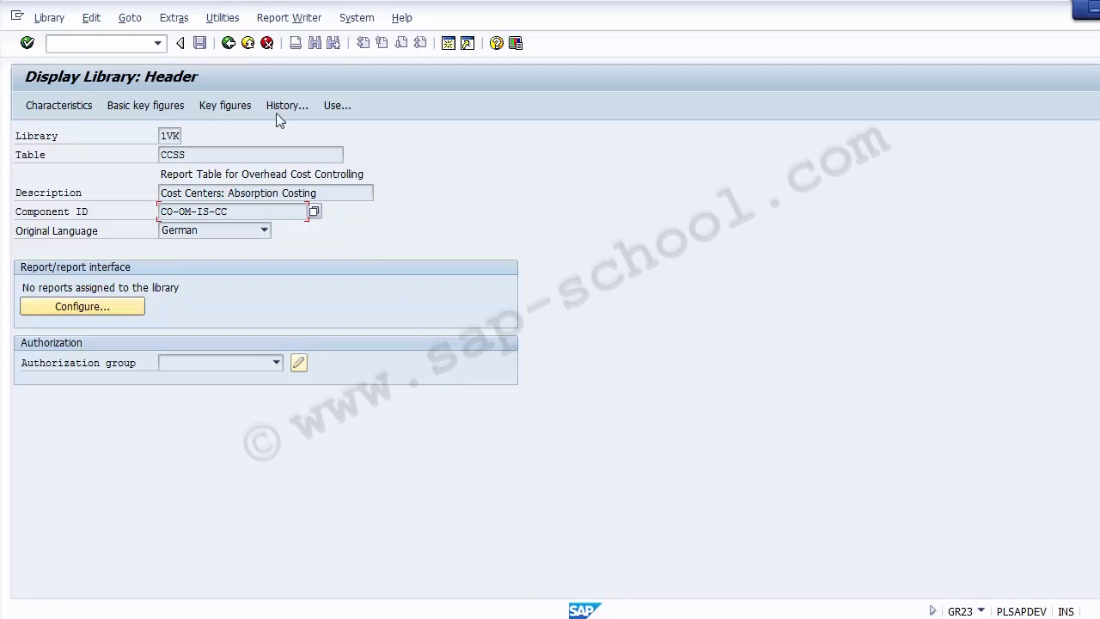
{"action": "left_click", "coordinate": [229, 44]}
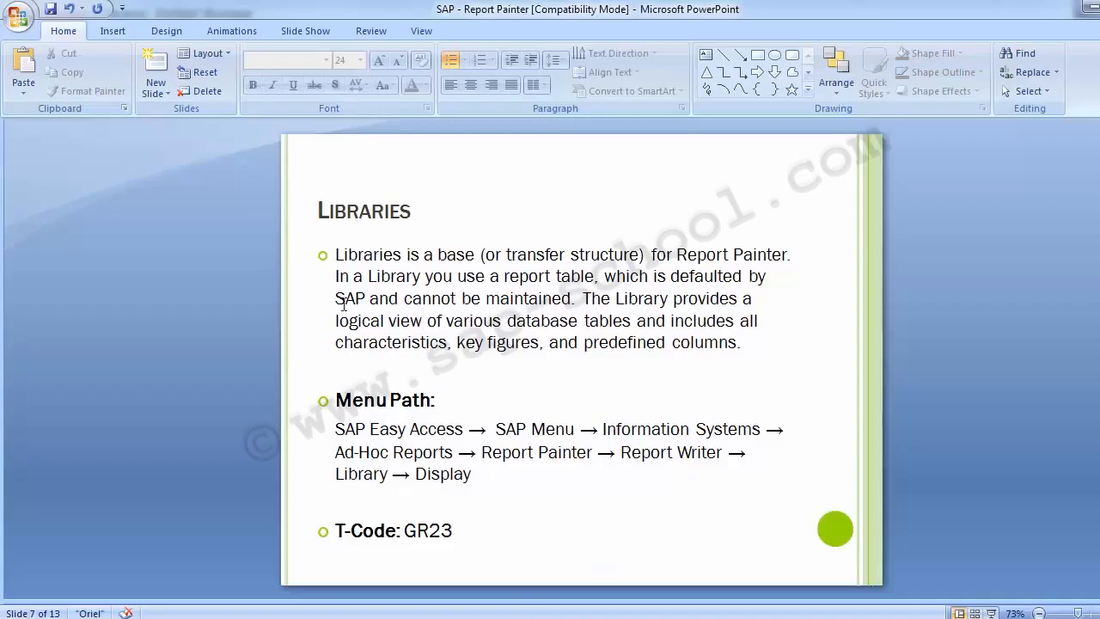
Step: Review the menu path and T-codes on the Create Variable slide in PowerPoint, and advance to the Copy Existing Report slide
{"action": "scroll", "coordinate": [341, 307], "scroll_direction": "down", "scroll_amount": 1}
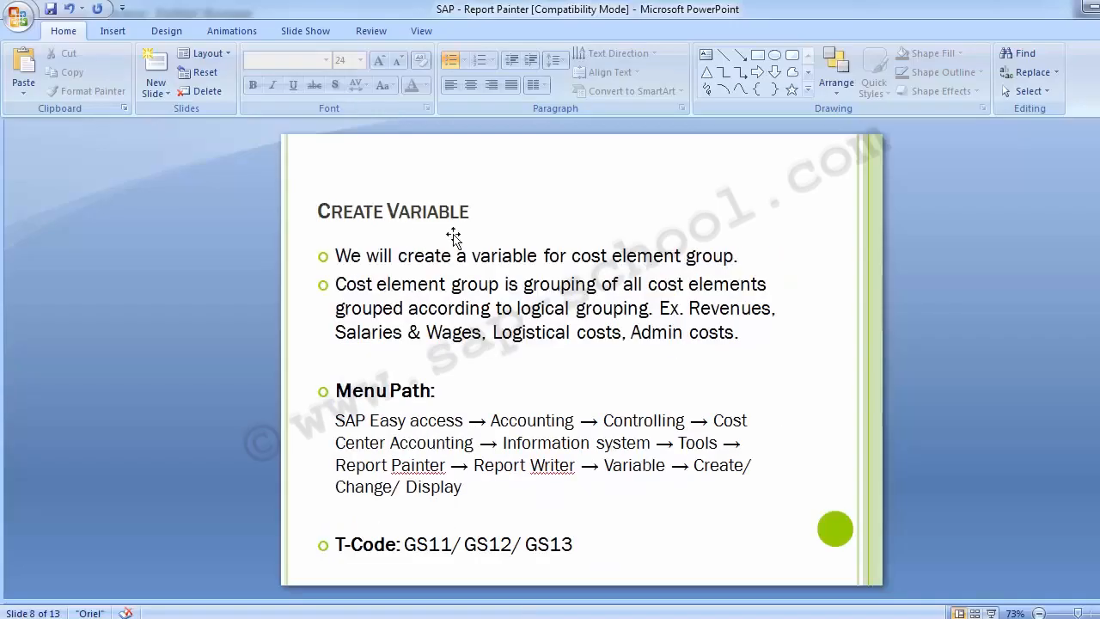
{"action": "left_click_drag", "start_coordinate": [335, 418], "coordinate": [446, 497]}
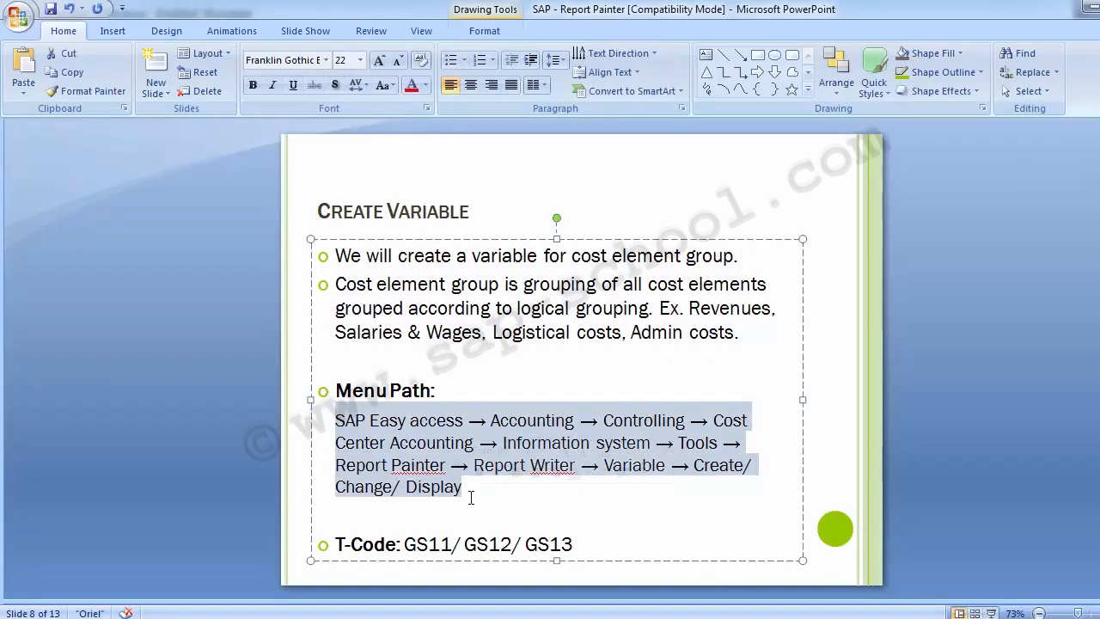
{"action": "left_click_drag", "start_coordinate": [403, 544], "coordinate": [609, 542]}
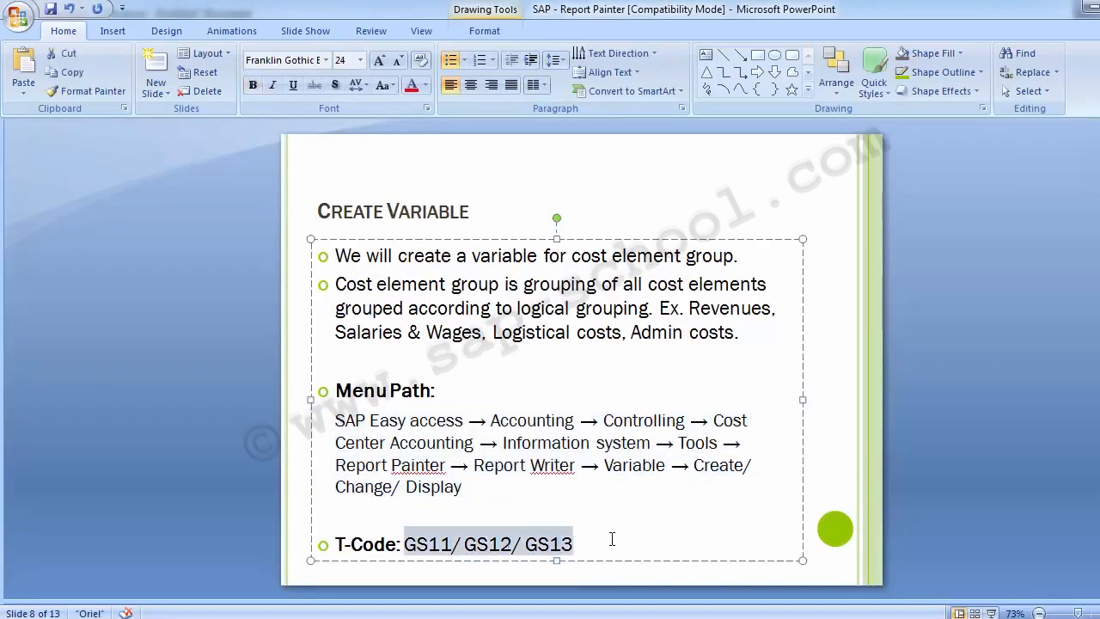
{"action": "left_click", "coordinate": [188, 356]}
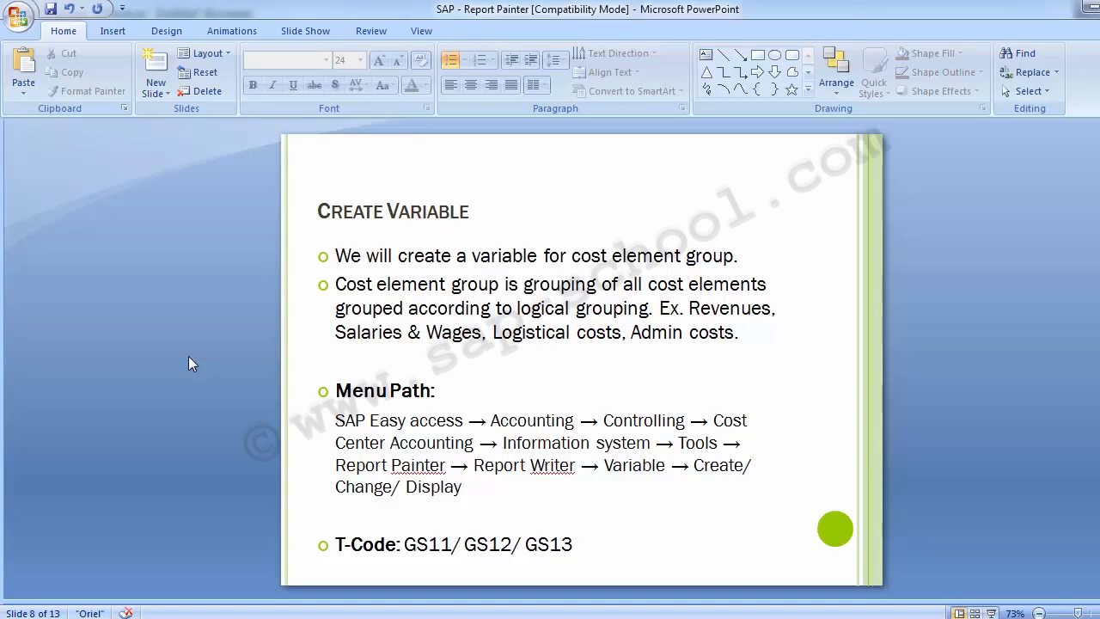
{"action": "key", "text": "Page_Down"}
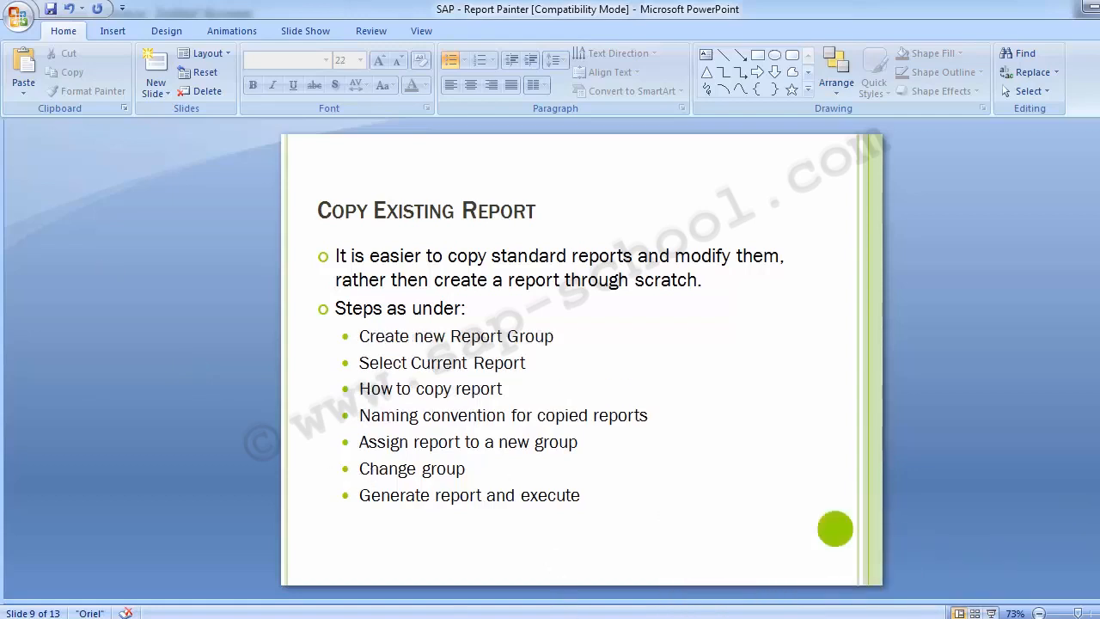
Step: Switch back to SAP and leave the Display Library transaction with /n to reach the SAP Easy Access menu
{"action": "left_click", "coordinate": [490, 561]}
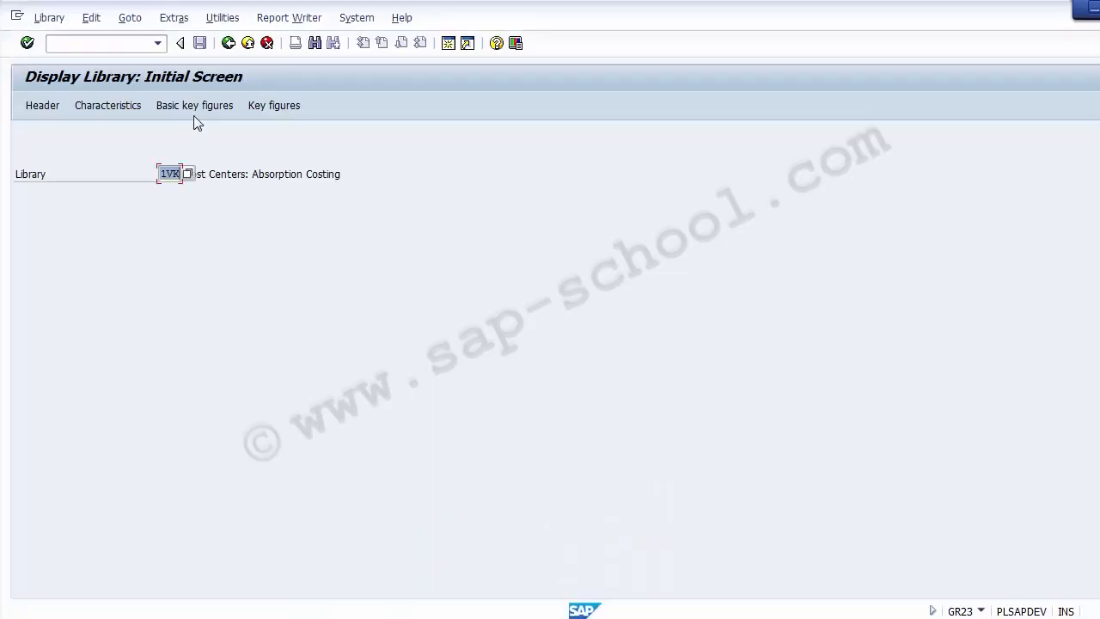
{"action": "left_click", "coordinate": [113, 46]}
{"action": "type", "text": "/n"}
{"action": "key", "text": "Return"}
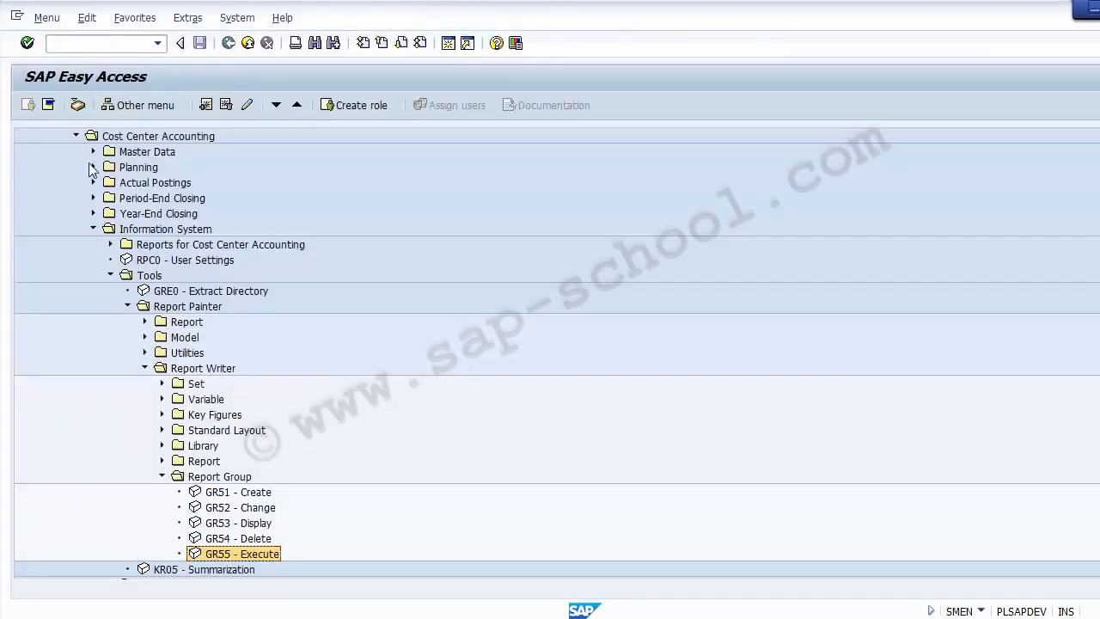
Step: Retrace the menu path from Accounting through Controlling and Cost Center Accounting to the Information System folder
{"action": "left_click", "coordinate": [93, 229]}
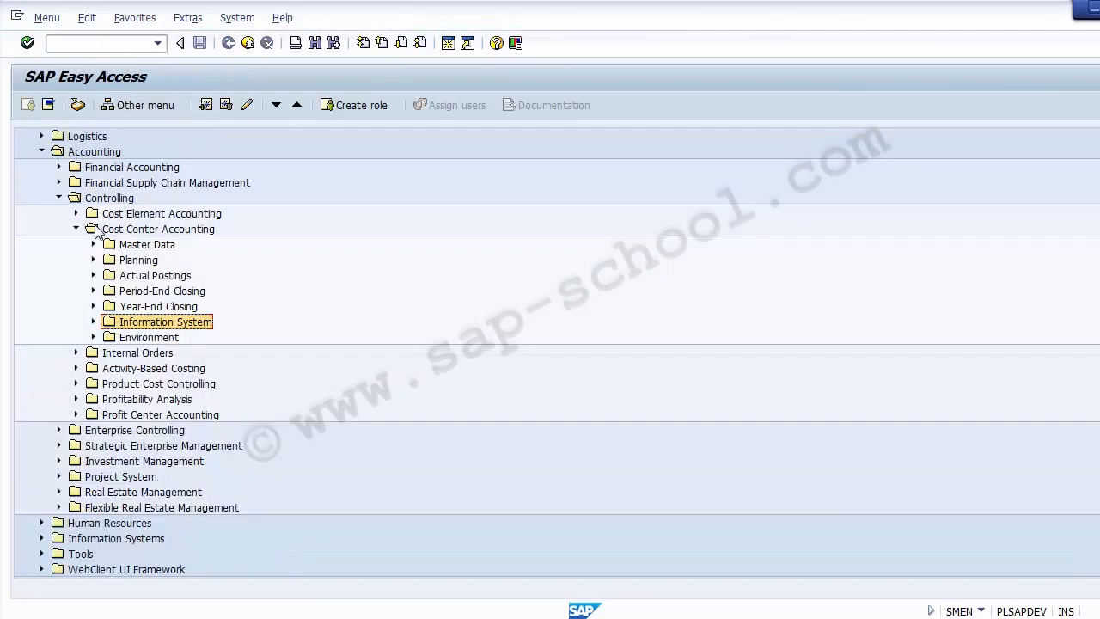
{"action": "left_click", "coordinate": [59, 198]}
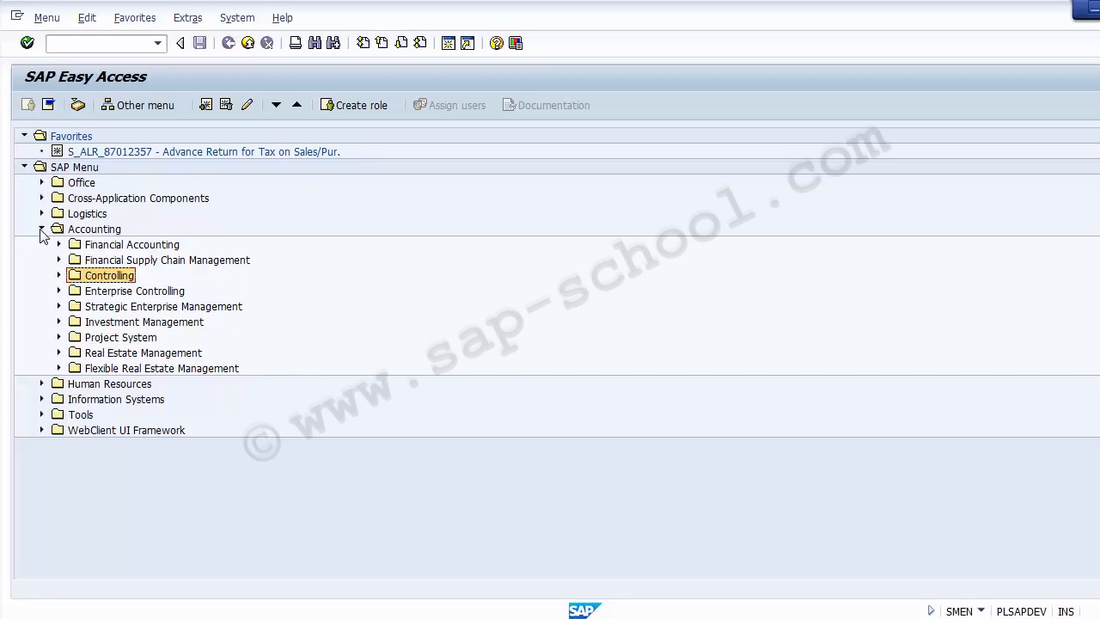
{"action": "left_click", "coordinate": [58, 276]}
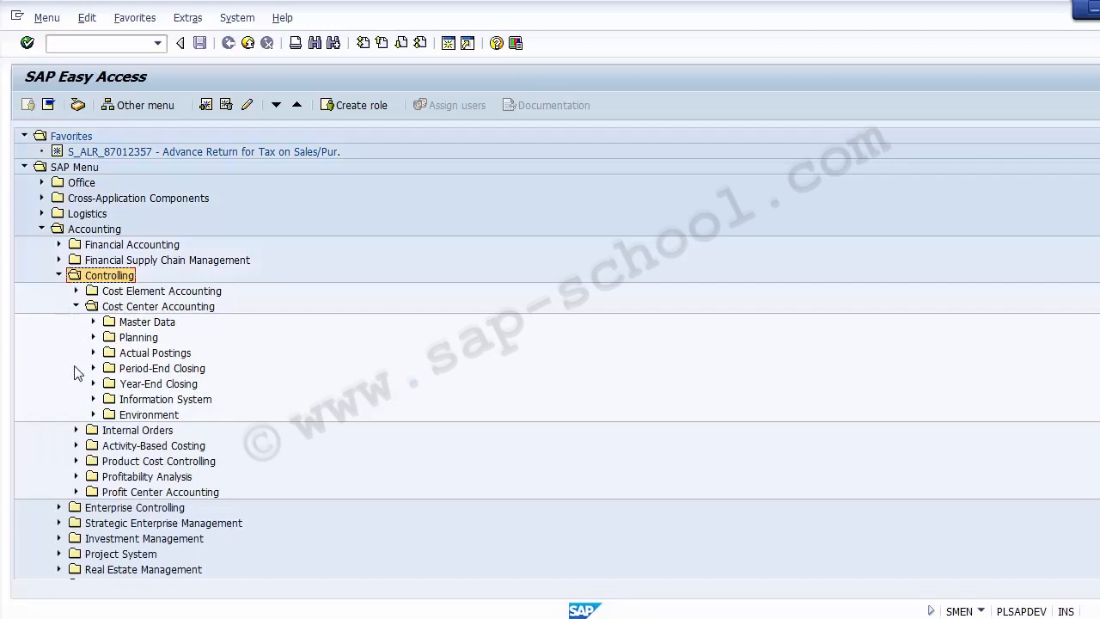
{"action": "left_click", "coordinate": [58, 276]}
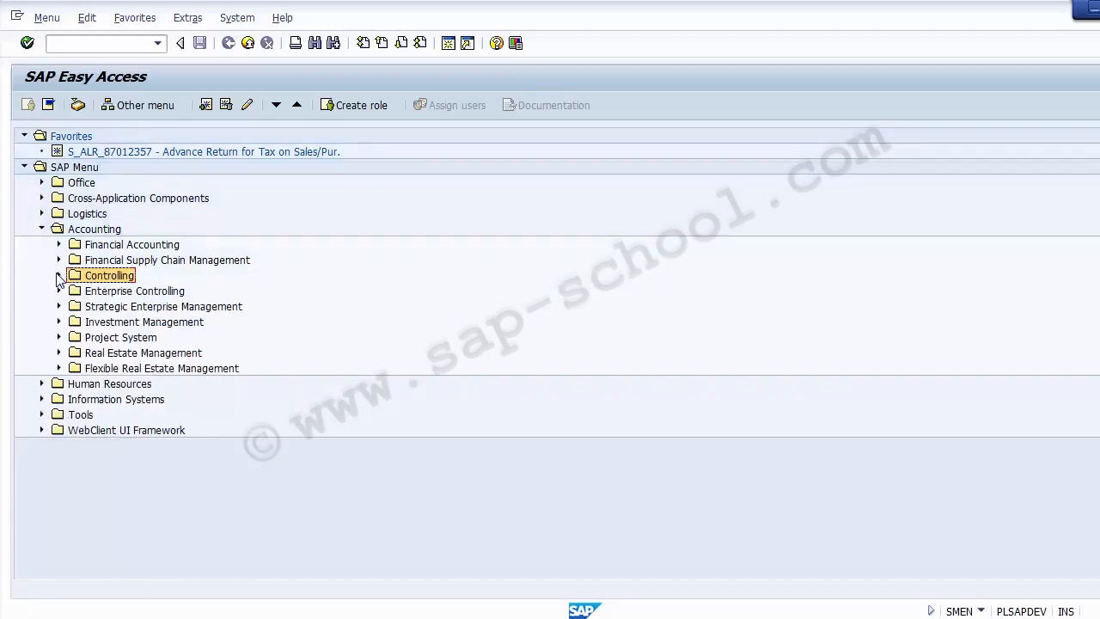
{"action": "left_click", "coordinate": [42, 230]}
{"action": "left_click", "coordinate": [43, 230]}
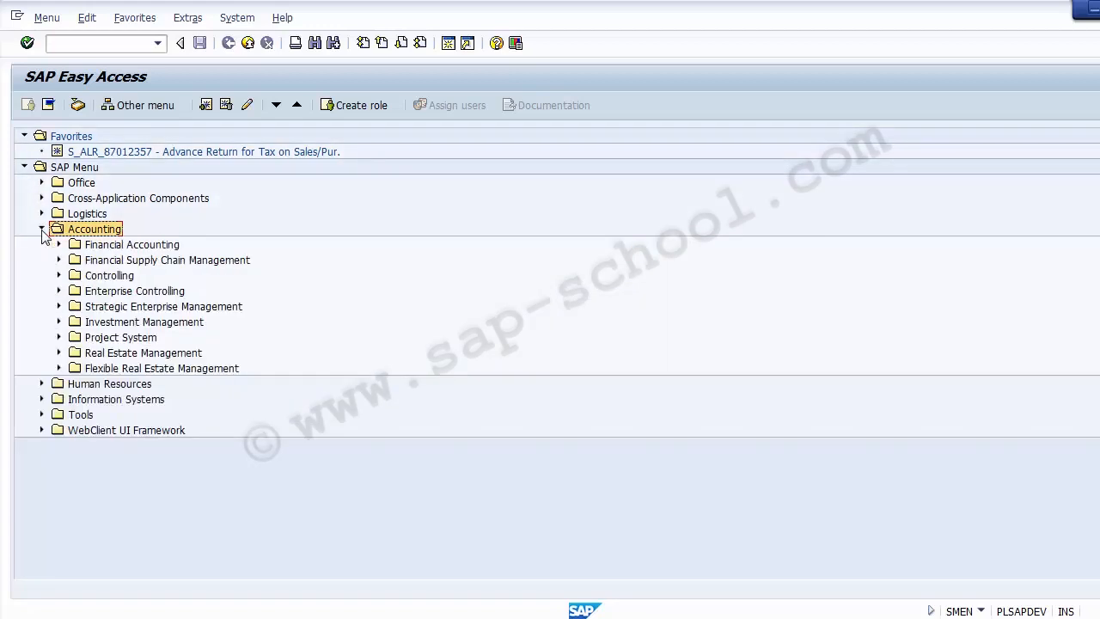
{"action": "left_click", "coordinate": [58, 276]}
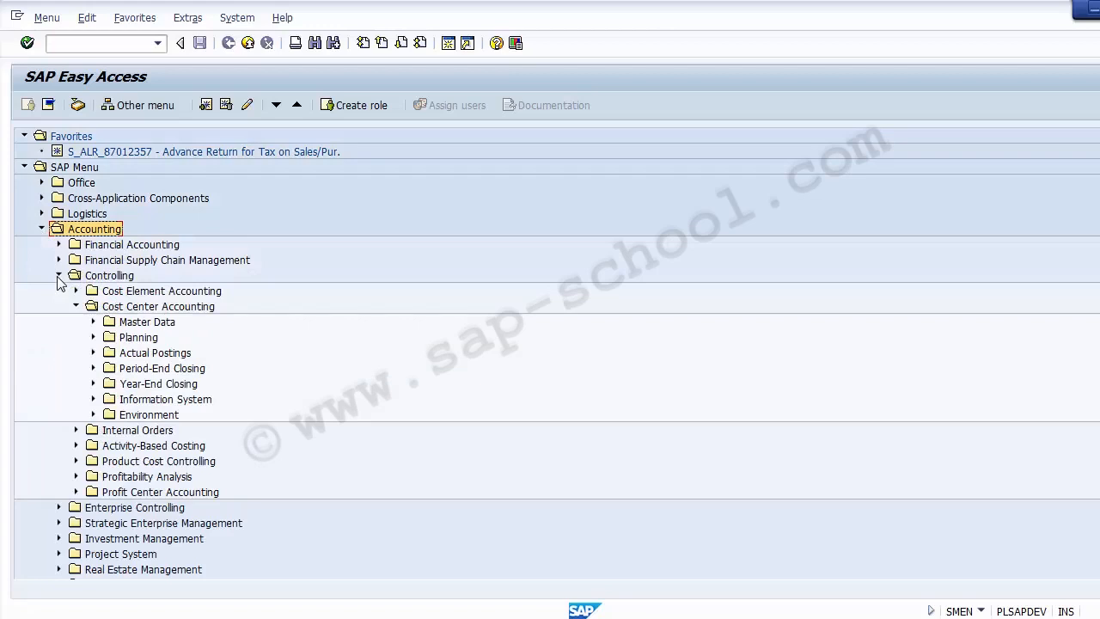
{"action": "left_click", "coordinate": [129, 400]}
{"action": "left_click", "coordinate": [94, 401]}
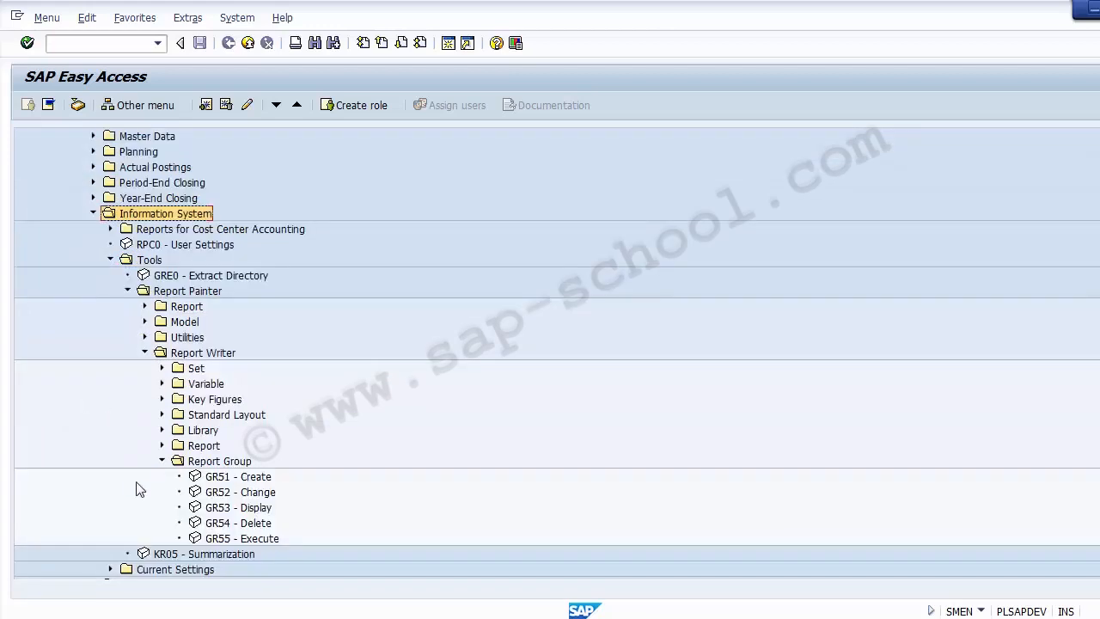
Step: Collapse the Tools branch and expand Reports for Cost Center Accounting down to its Plan/Actual Comparisons
{"action": "left_click", "coordinate": [162, 460]}
{"action": "left_click", "coordinate": [145, 353]}
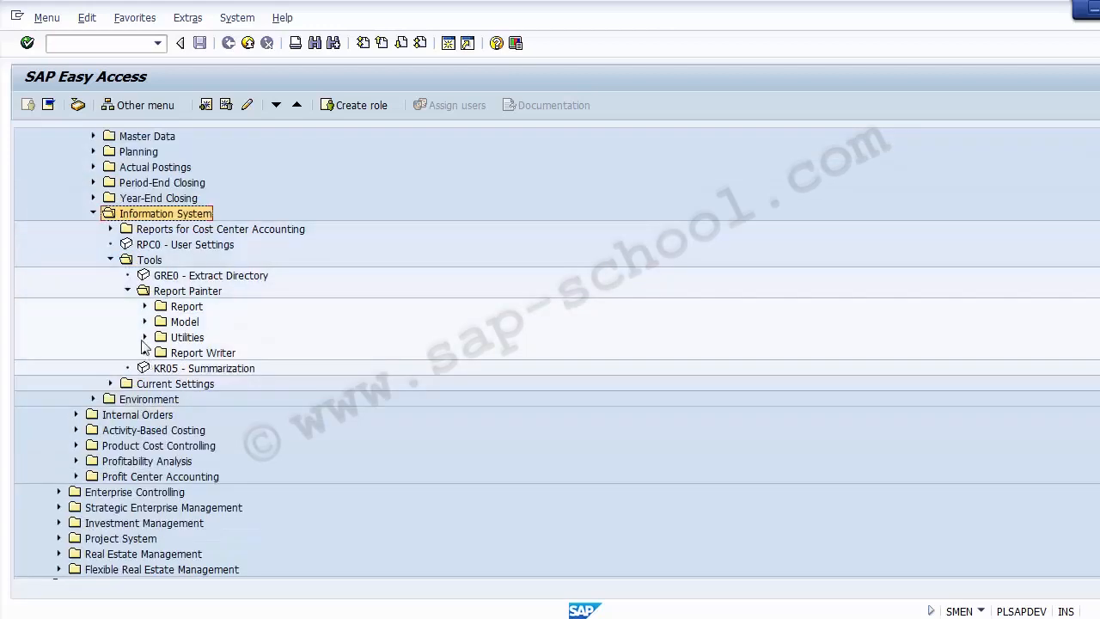
{"action": "left_click", "coordinate": [128, 291]}
{"action": "left_click", "coordinate": [111, 259]}
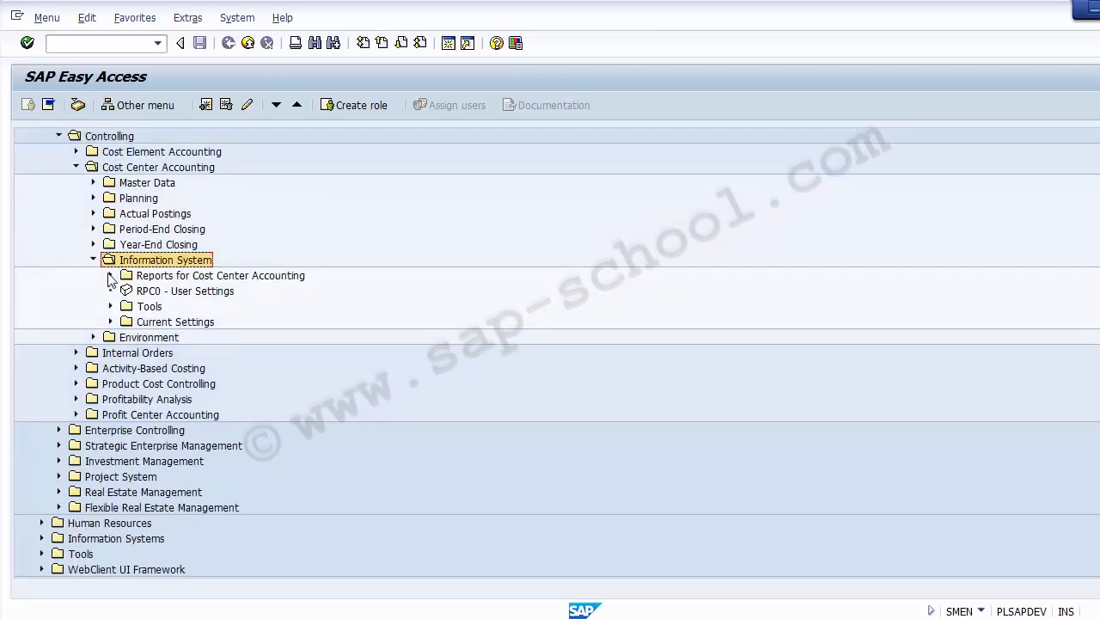
{"action": "left_click", "coordinate": [148, 279]}
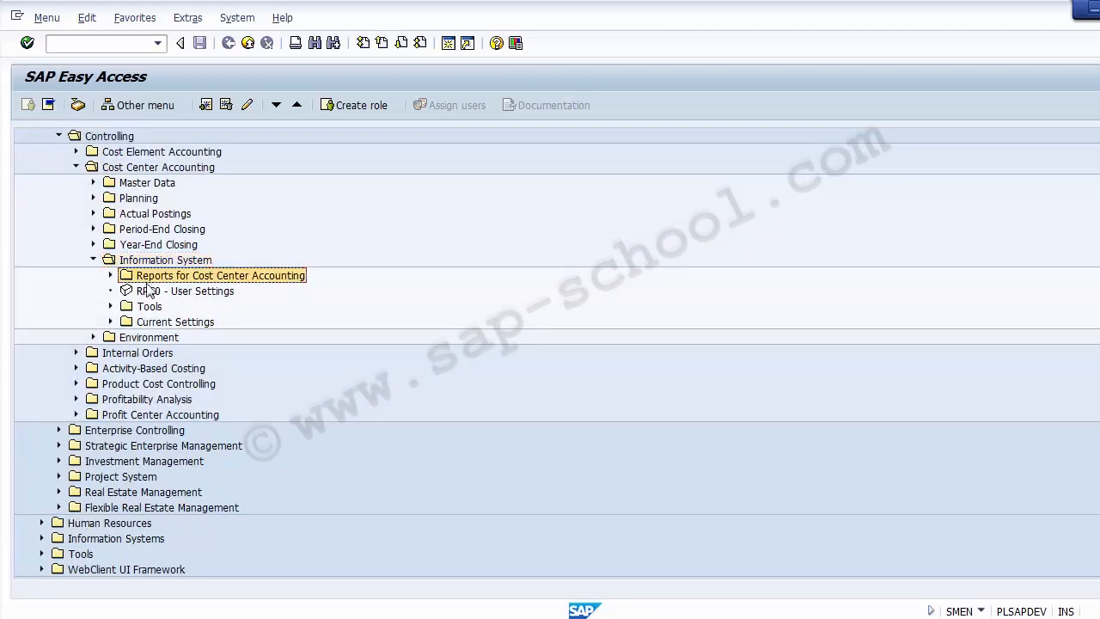
{"action": "left_click", "coordinate": [110, 276]}
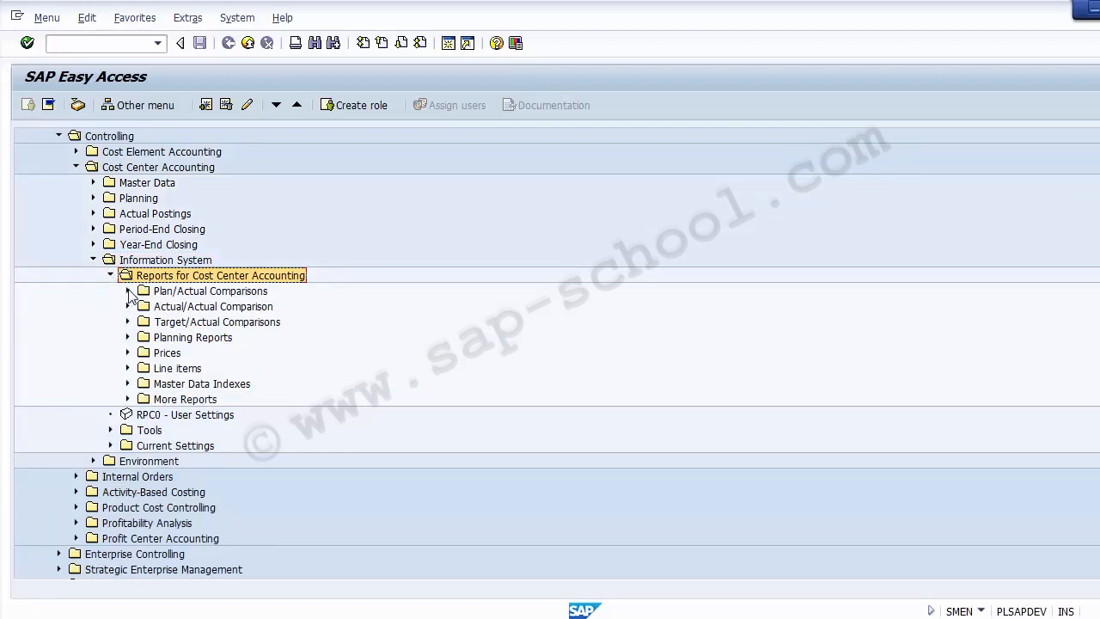
{"action": "left_click", "coordinate": [128, 292]}
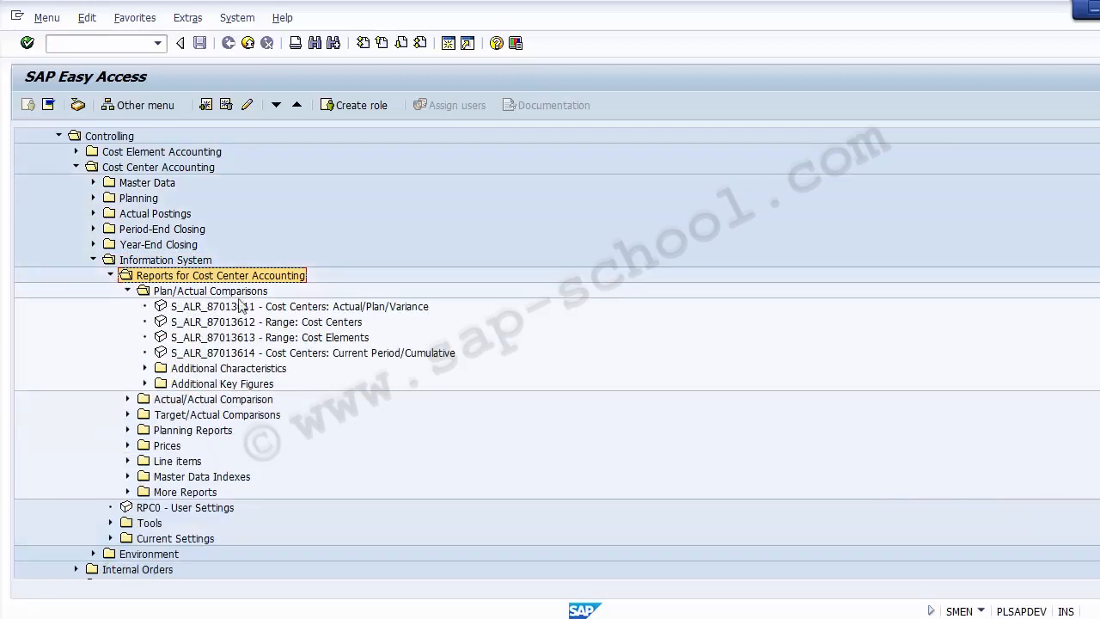
Step: Look over the plan/actual comparison reports and open S_ALR_87013612 - Range: Cost Centers
{"action": "left_click", "coordinate": [269, 306]}
{"action": "left_click", "coordinate": [287, 322]}
{"action": "left_click", "coordinate": [290, 352]}
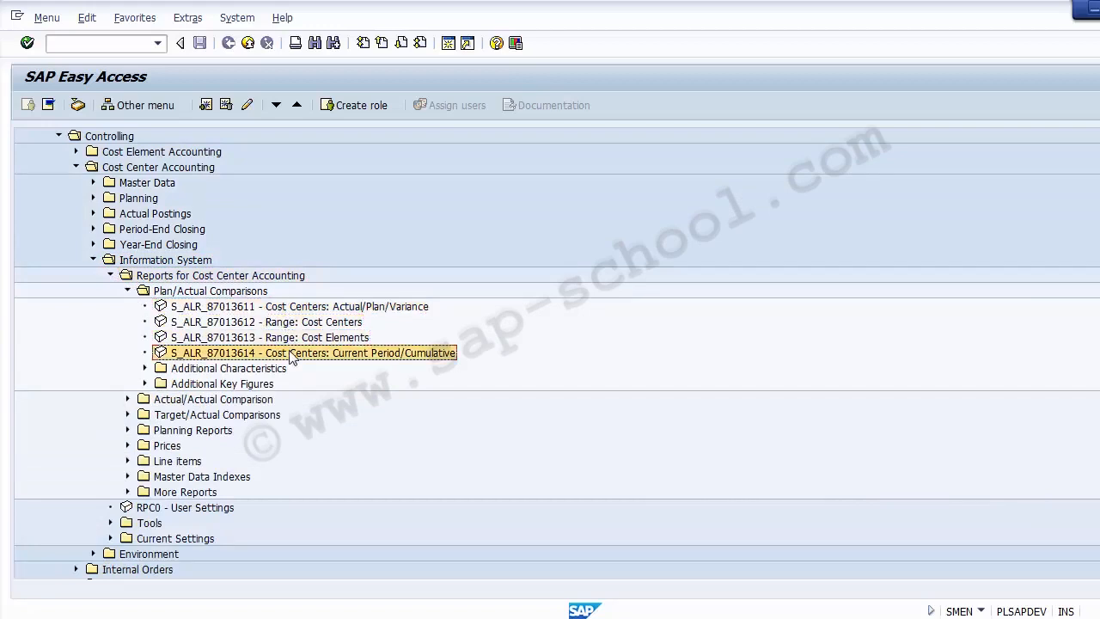
{"action": "left_click", "coordinate": [290, 322], "text": "ctrl"}
{"action": "left_click", "coordinate": [290, 350], "text": "ctrl"}
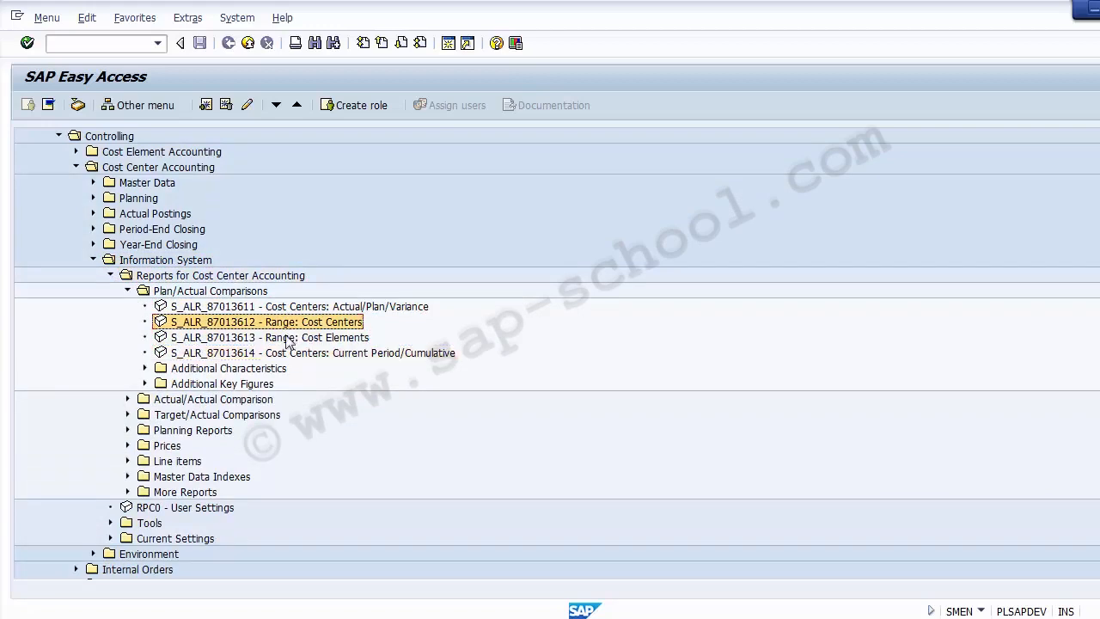
{"action": "double_click", "coordinate": [243, 323]}
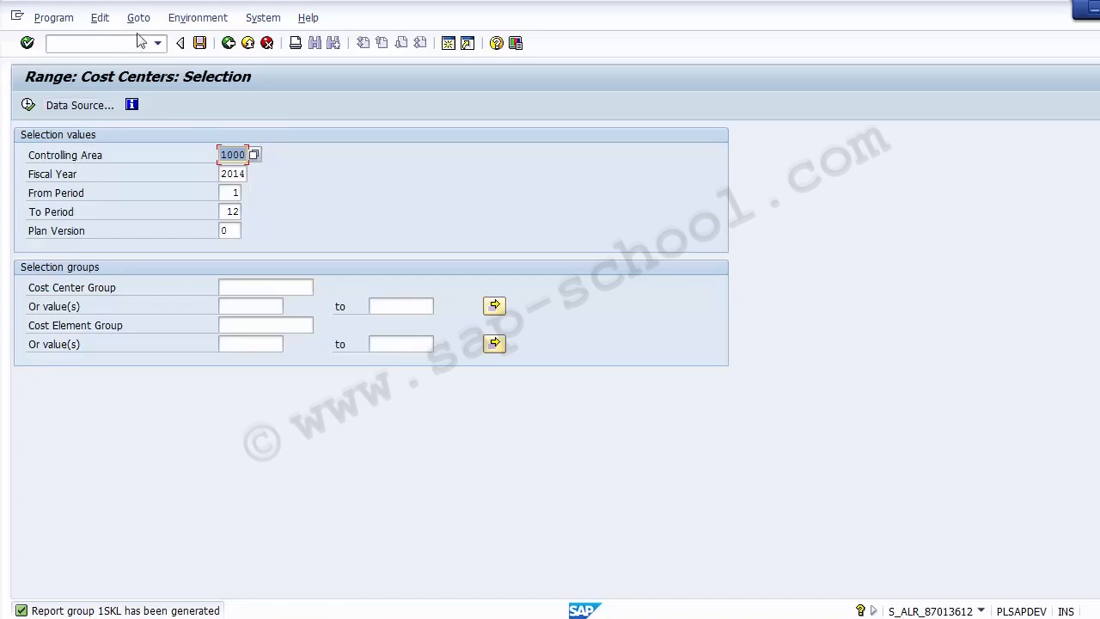
Step: Display the report's technical information, examine its table, library and report group, and close it
{"action": "left_click", "coordinate": [190, 20]}
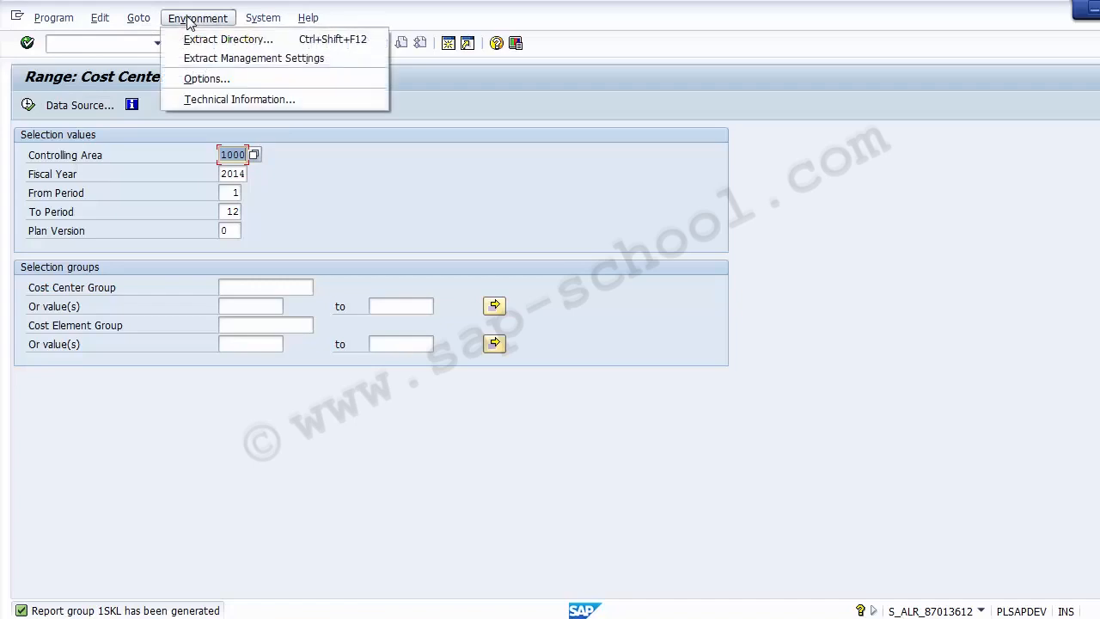
{"action": "left_click", "coordinate": [207, 99]}
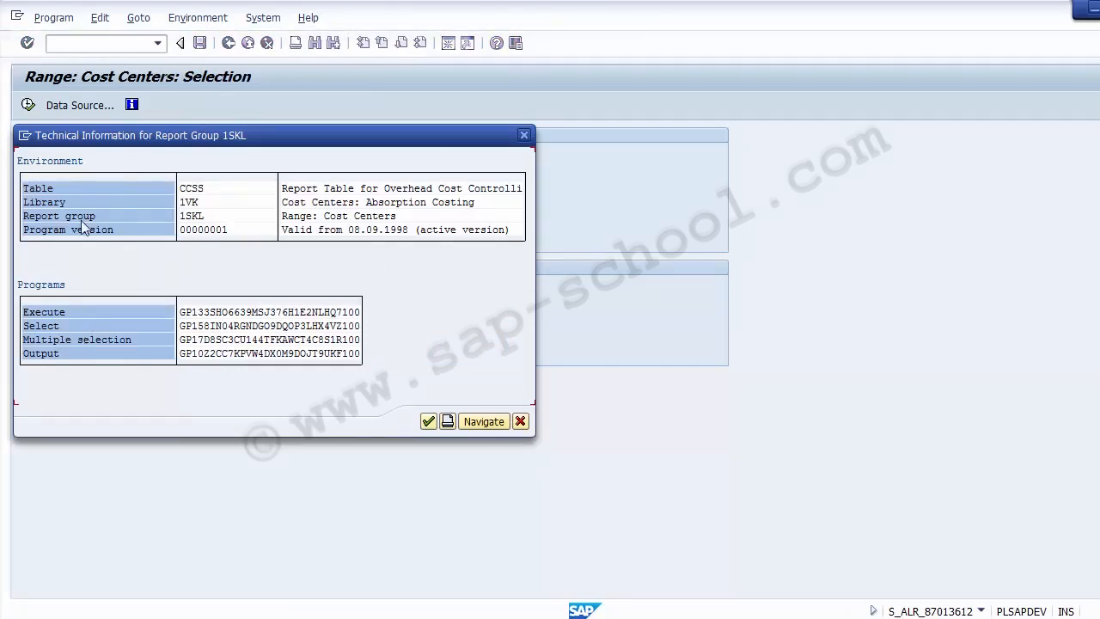
{"action": "left_click", "coordinate": [210, 190]}
{"action": "left_click", "coordinate": [191, 204]}
{"action": "left_click", "coordinate": [182, 217]}
{"action": "left_click", "coordinate": [190, 220]}
{"action": "left_click", "coordinate": [196, 219]}
{"action": "left_click", "coordinate": [204, 220]}
{"action": "left_click", "coordinate": [521, 422]}
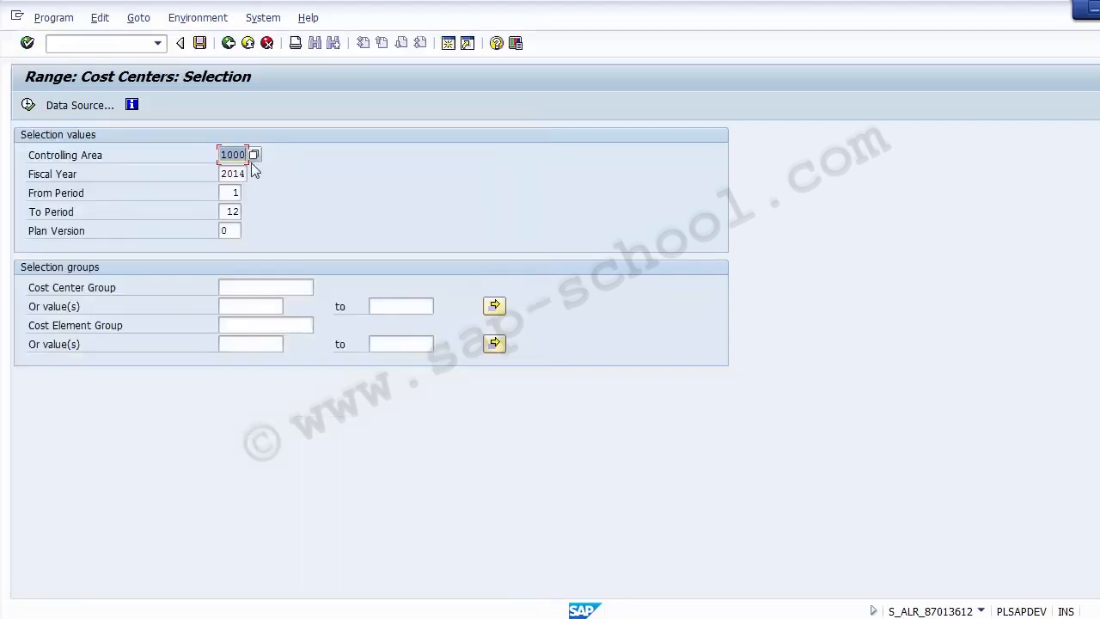
Step: Recheck the technical information for the Range: Cost Centers report, close it and exit the report's selection screen
{"action": "left_click", "coordinate": [199, 19]}
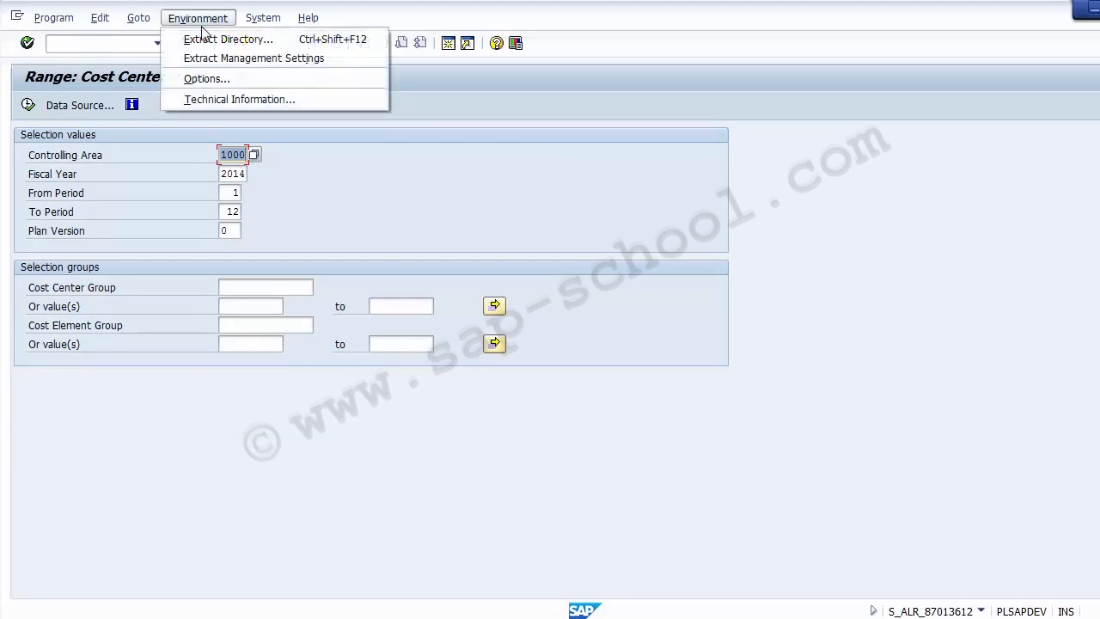
{"action": "left_click", "coordinate": [212, 100]}
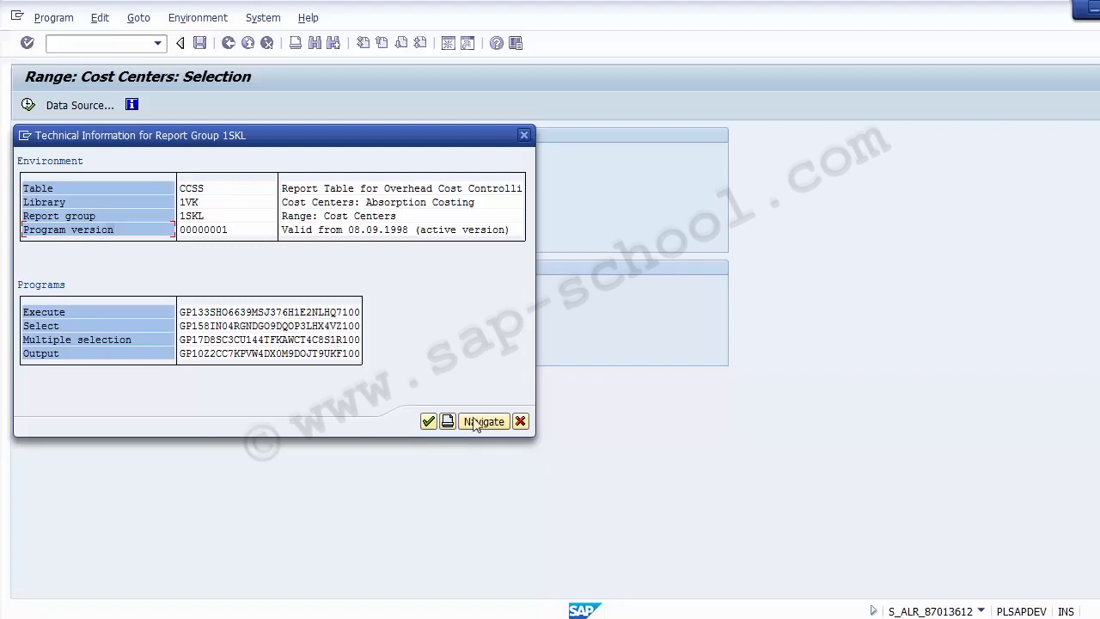
{"action": "left_click", "coordinate": [521, 421]}
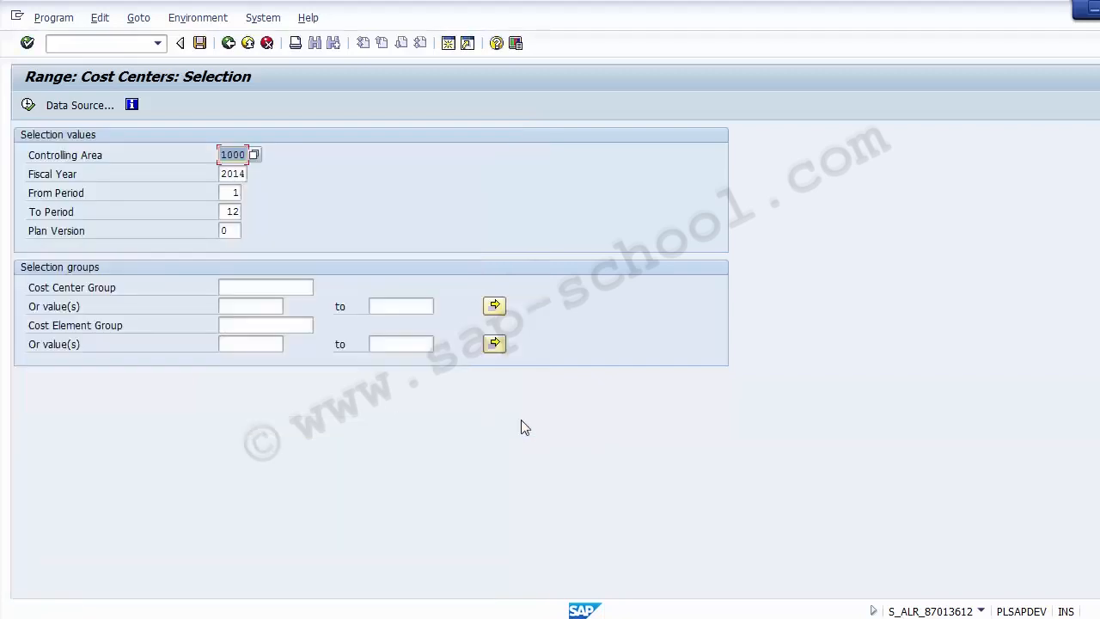
{"action": "left_click", "coordinate": [247, 46]}
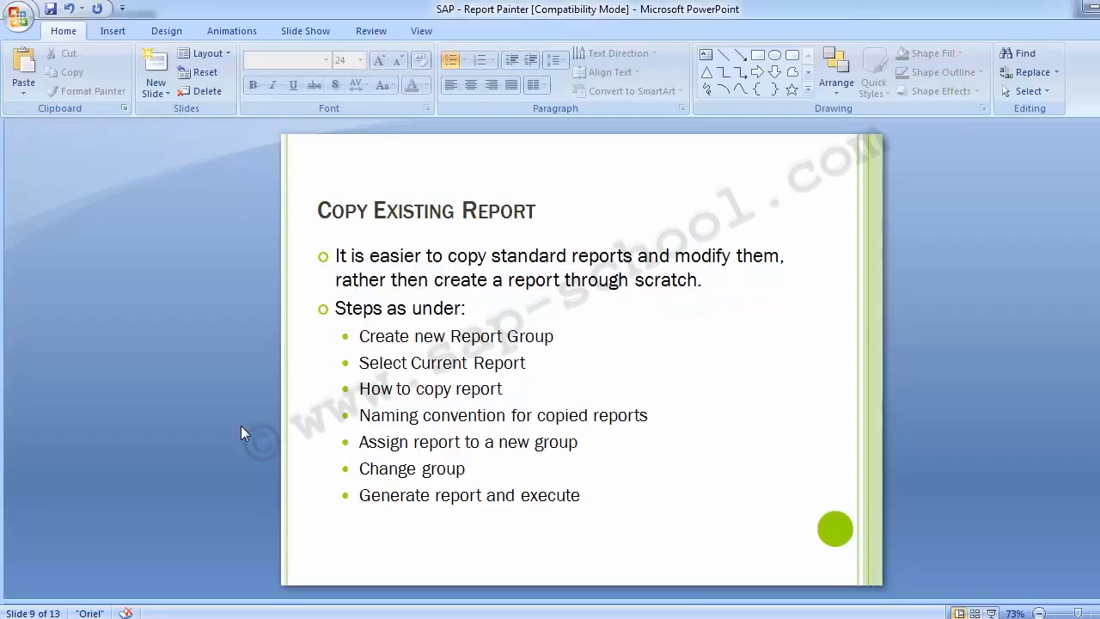
Step: Go back to the Report Group slide in PowerPoint and highlight the T-codes GR51/ GR52/ GR53
{"action": "key", "text": "Page_Up"}
{"action": "key", "text": "Page_Up"}
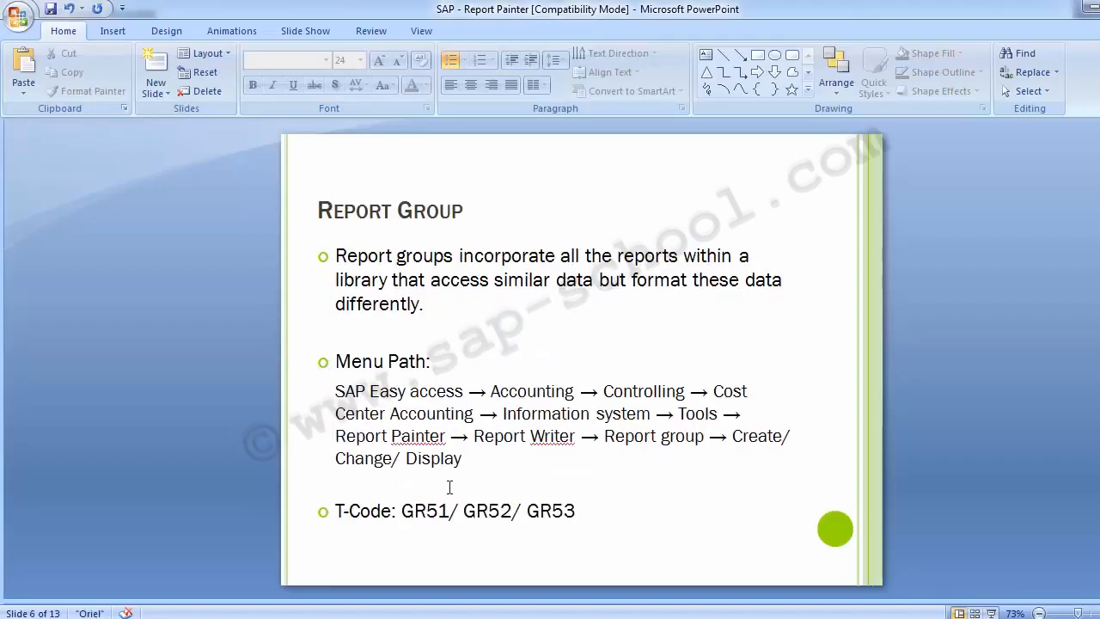
{"action": "left_click_drag", "start_coordinate": [403, 509], "coordinate": [577, 512]}
{"action": "left_click", "coordinate": [49, 352]}
Step: Switch back to SAP and start transaction GR51 to create a report group
{"action": "key", "text": "alt+Tab"}
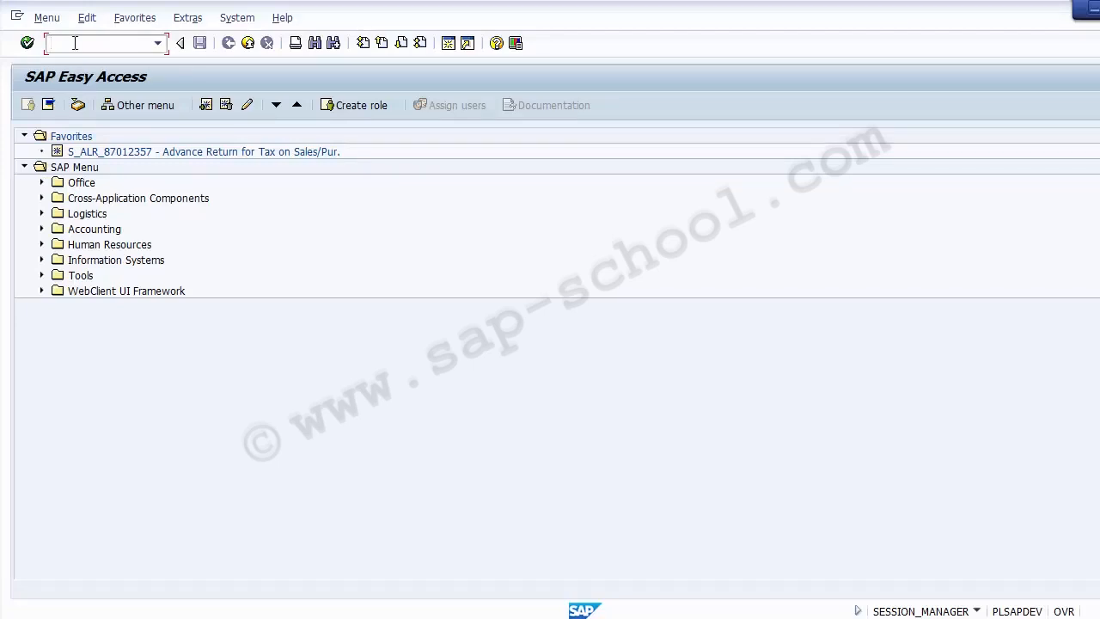
{"action": "type", "text": "GR51"}
{"action": "key", "text": "Return"}
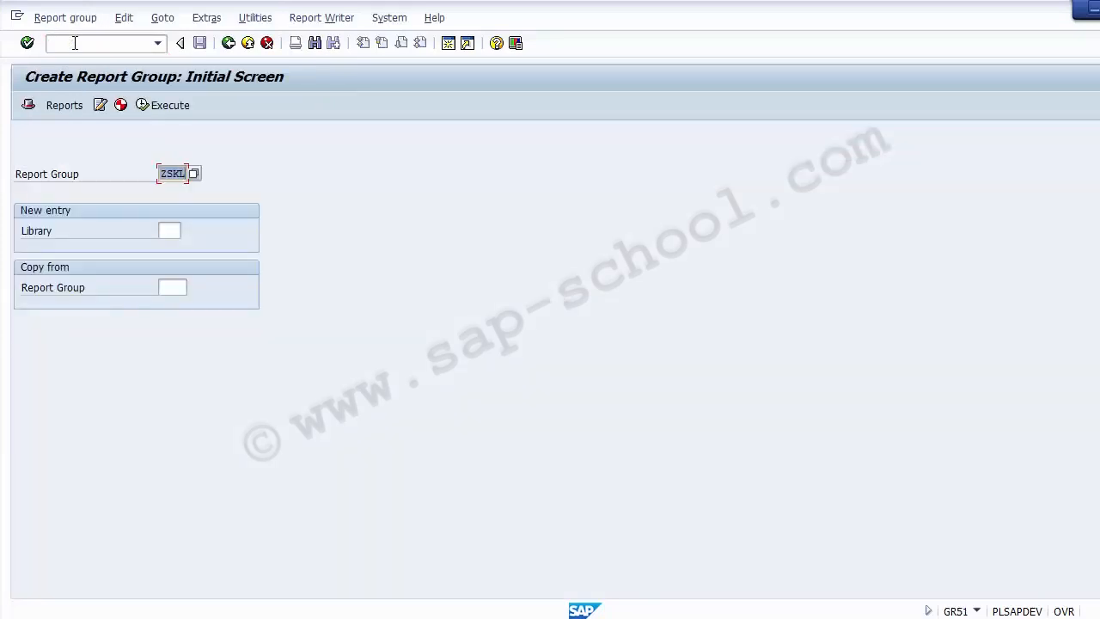
Step: Keep ZSKL as the new report group and enter 1SKL as the report group to copy from
{"action": "left_click", "coordinate": [45, 176]}
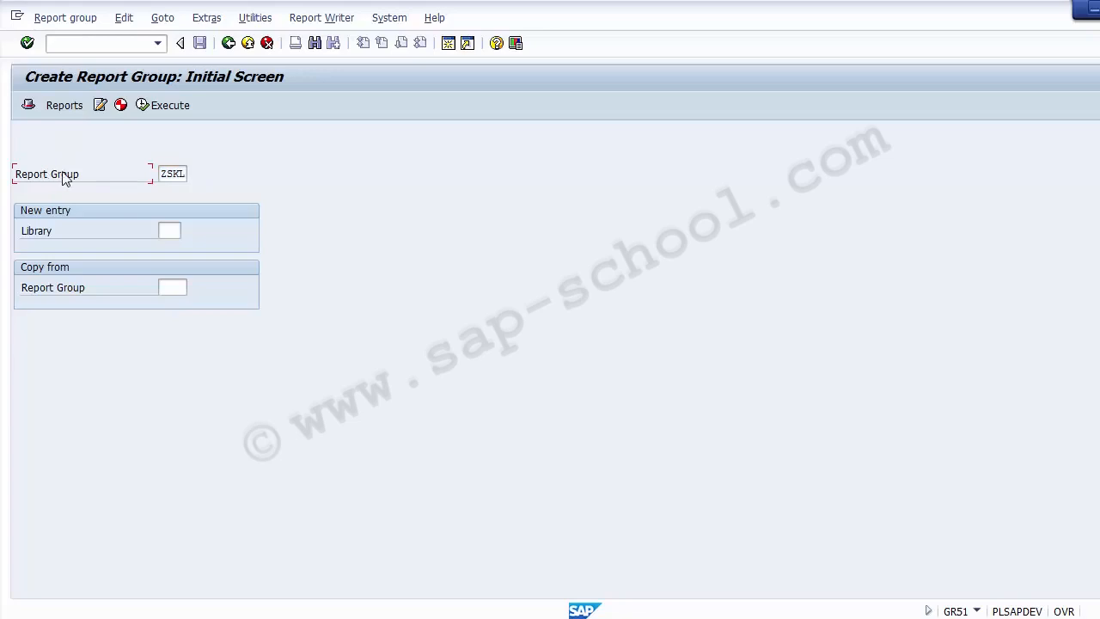
{"action": "left_click", "coordinate": [163, 174]}
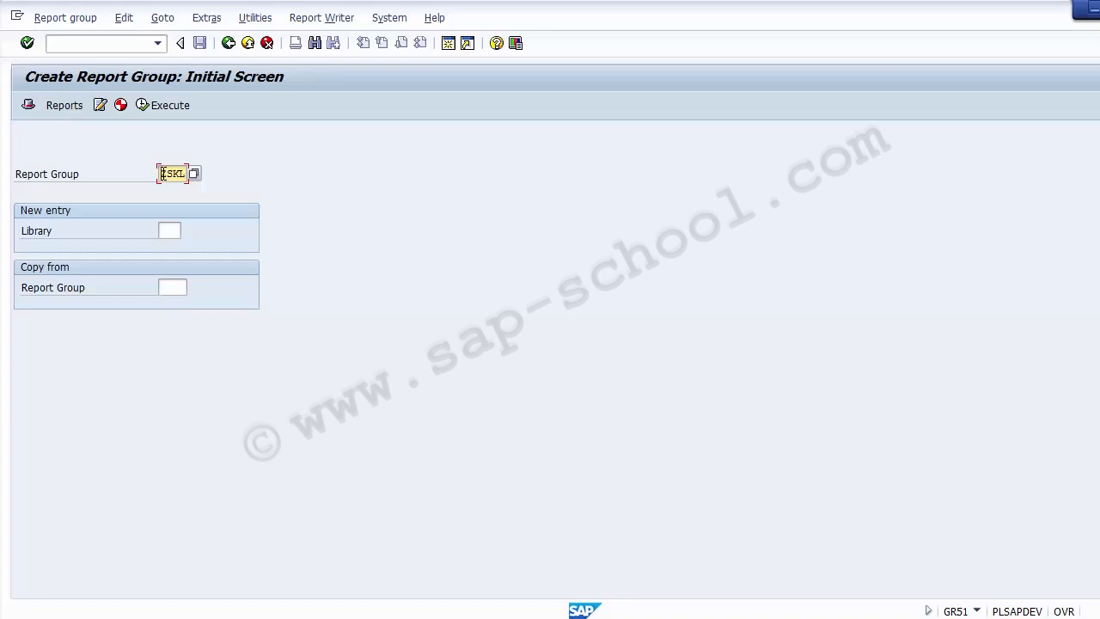
{"action": "key", "text": "Tab"}
{"action": "key", "text": "Tab"}
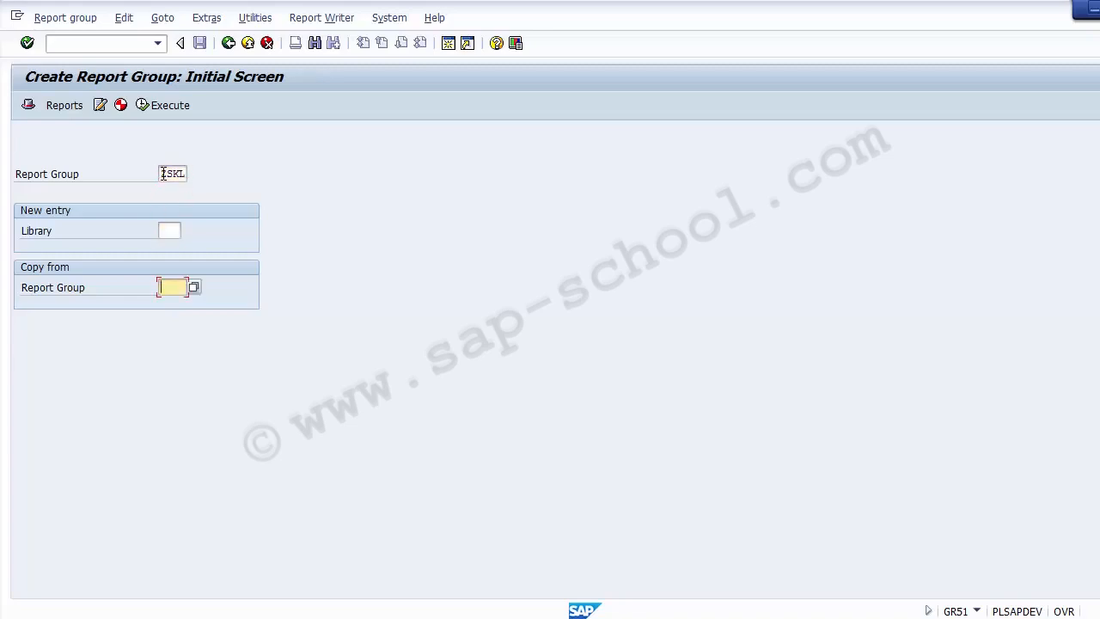
{"action": "type", "text": "1SKL"}
Step: Browse the value list of report groups to be copied and choose 1SKL, Range: Cost Centers, as the copy source
{"action": "left_click", "coordinate": [191, 289]}
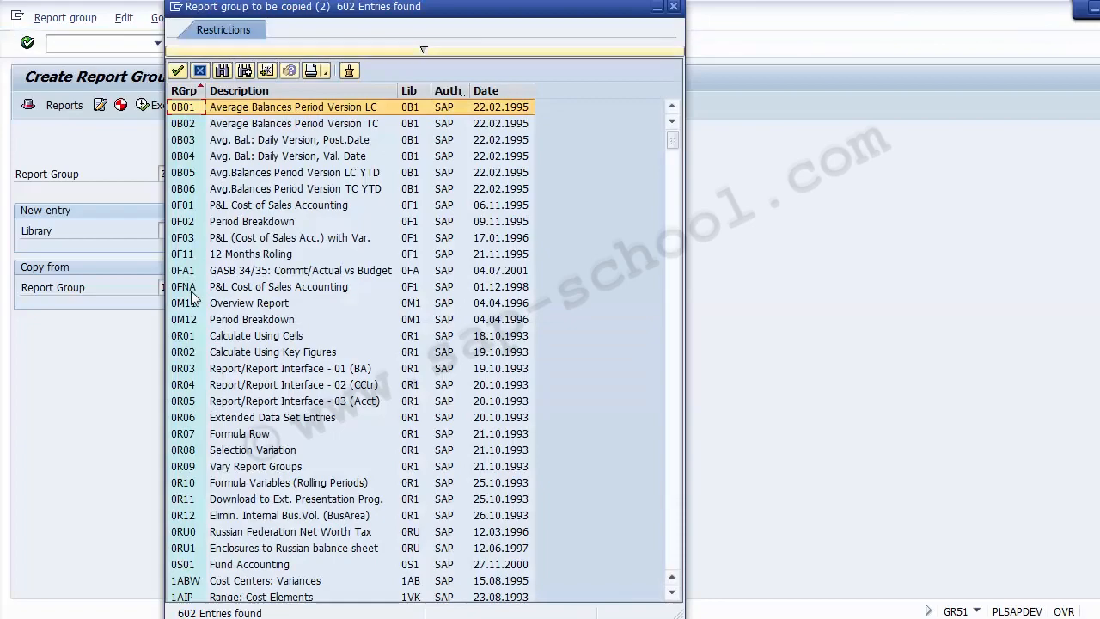
{"action": "left_click", "coordinate": [191, 291]}
{"action": "key", "text": "Down"}
{"action": "key", "text": "Down"}
{"action": "key", "text": "Down"}
{"action": "key", "text": "Down"}
{"action": "key", "text": "Down"}
{"action": "key", "text": "Down"}
{"action": "key", "text": "Down"}
{"action": "key", "text": "Down"}
{"action": "key", "text": "Down"}
{"action": "key", "text": "Down"}
{"action": "key", "text": "Down"}
{"action": "key", "text": "Down"}
{"action": "key", "text": "Down"}
{"action": "key", "text": "Down"}
{"action": "key", "text": "Down"}
{"action": "key", "text": "Down"}
{"action": "key", "text": "Down"}
{"action": "key", "text": "Down"}
{"action": "key", "text": "Down"}
{"action": "key", "text": "Down"}
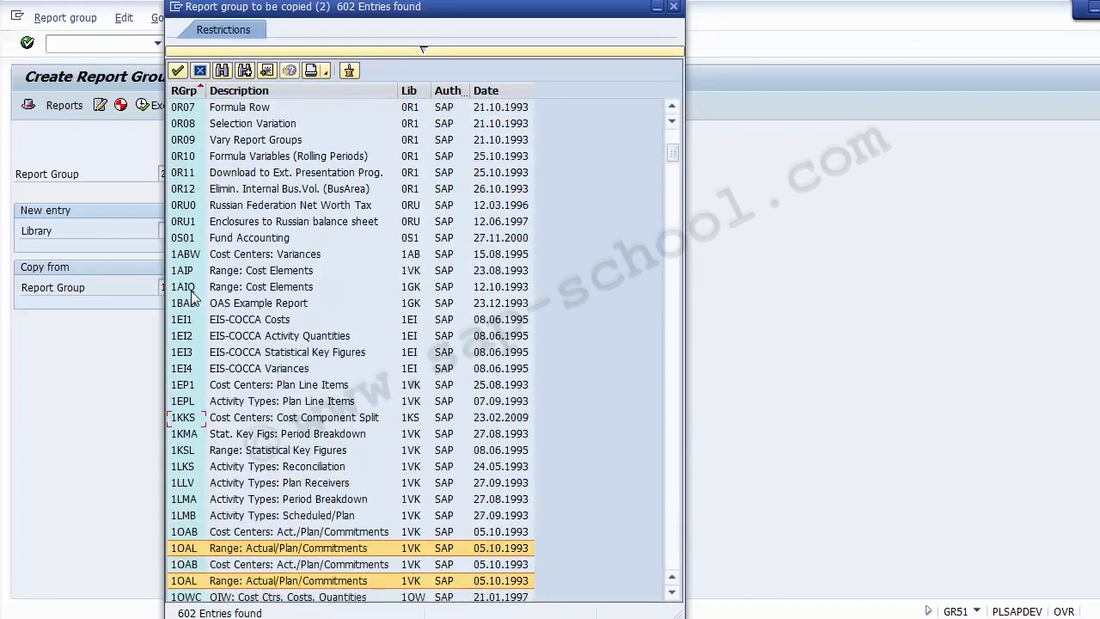
{"action": "key", "text": "Up"}
{"action": "key", "text": "Up"}
{"action": "key", "text": "Up"}
{"action": "key", "text": "Up"}
{"action": "key", "text": "Up"}
{"action": "key", "text": "Up"}
{"action": "key", "text": "Up"}
{"action": "key", "text": "Up"}
{"action": "key", "text": "Up"}
{"action": "key", "text": "Up"}
{"action": "key", "text": "Up"}
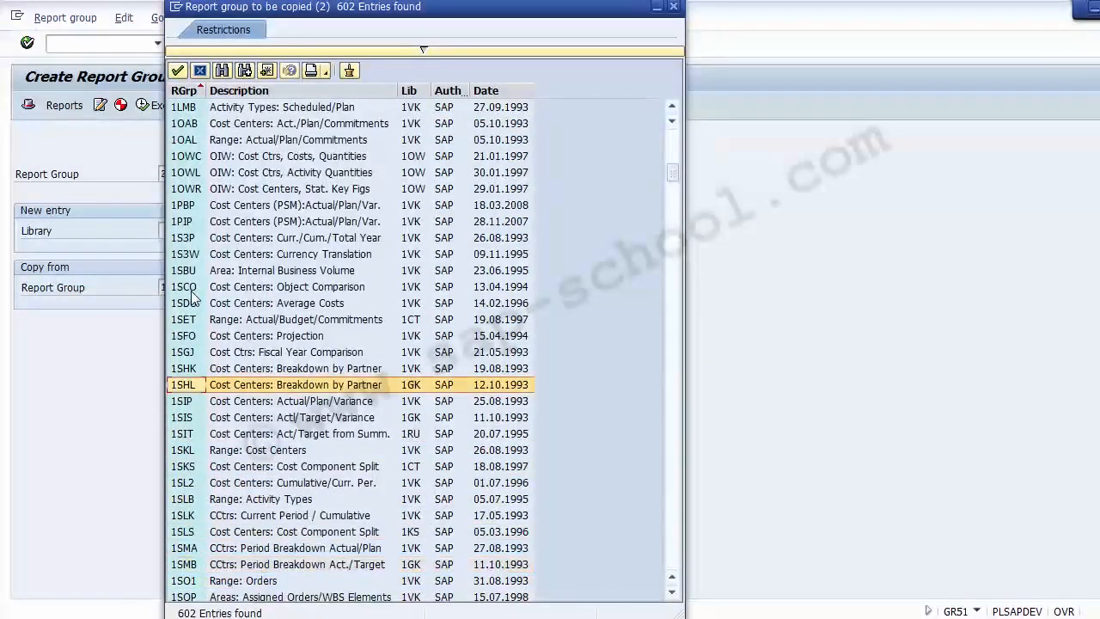
{"action": "key", "text": "Up"}
{"action": "key", "text": "Up"}
{"action": "key", "text": "Up"}
{"action": "key", "text": "Up"}
{"action": "key", "text": "Up"}
{"action": "key", "text": "Up"}
{"action": "key", "text": "Up"}
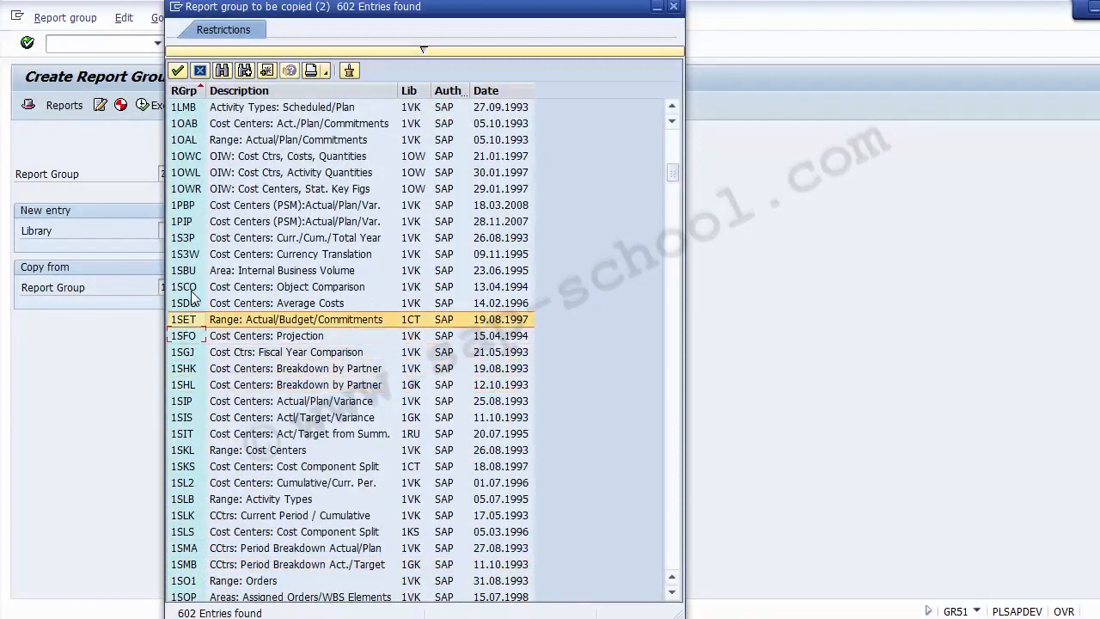
{"action": "key", "text": "Down"}
{"action": "key", "text": "Down"}
{"action": "key", "text": "Down"}
{"action": "key", "text": "Down"}
{"action": "key", "text": "Down"}
{"action": "key", "text": "Down"}
{"action": "key", "text": "Down"}
{"action": "key", "text": "Down"}
{"action": "key", "text": "Down"}
{"action": "key", "text": "Down"}
{"action": "key", "text": "Down"}
{"action": "key", "text": "Down"}
{"action": "key", "text": "Down"}
{"action": "key", "text": "Down"}
{"action": "key", "text": "Down"}
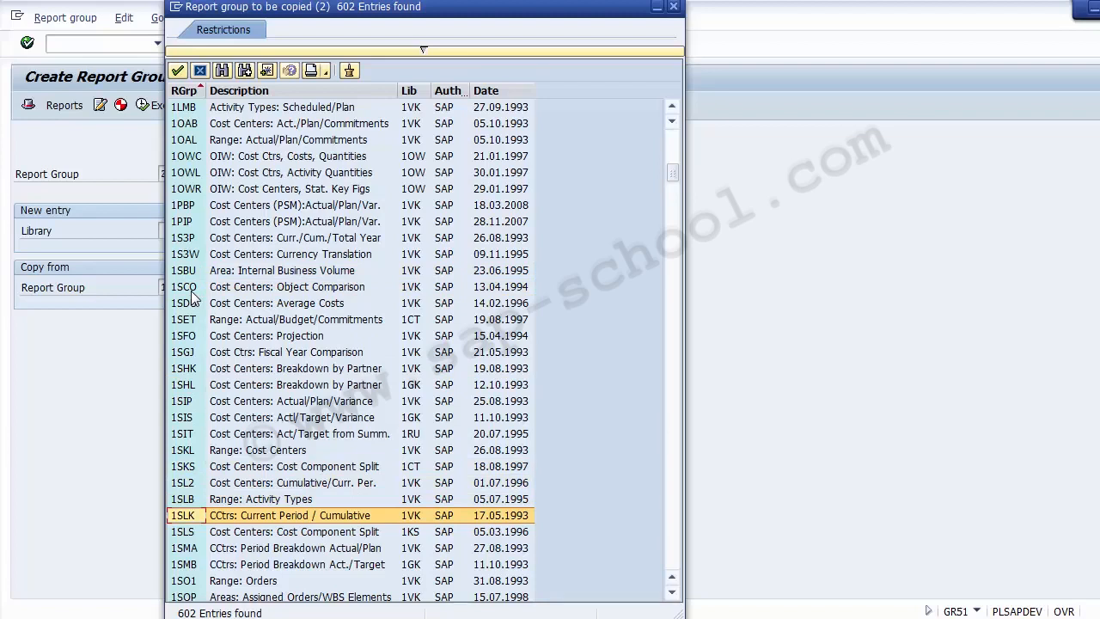
{"action": "key", "text": "Down"}
{"action": "key", "text": "Up"}
{"action": "key", "text": "Up"}
{"action": "key", "text": "Up"}
{"action": "key", "text": "Up"}
{"action": "key", "text": "Up"}
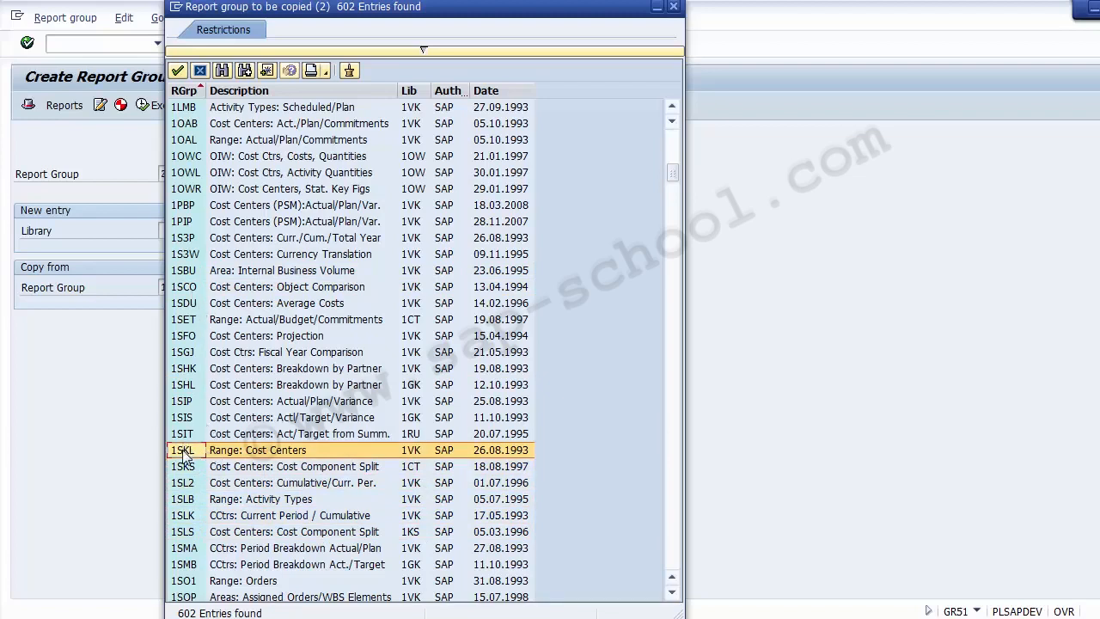
{"action": "double_click", "coordinate": [221, 449]}
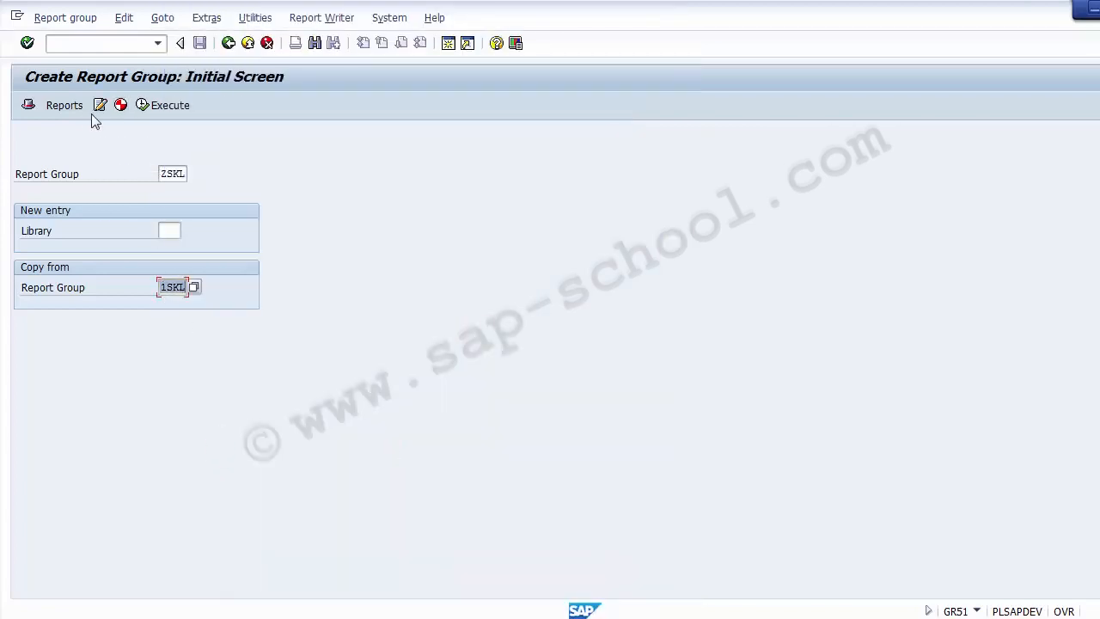
Step: Continue to the header of the copied report group ZSKL and set its description to "Testing Report Cost Center"
{"action": "key", "text": "Return"}
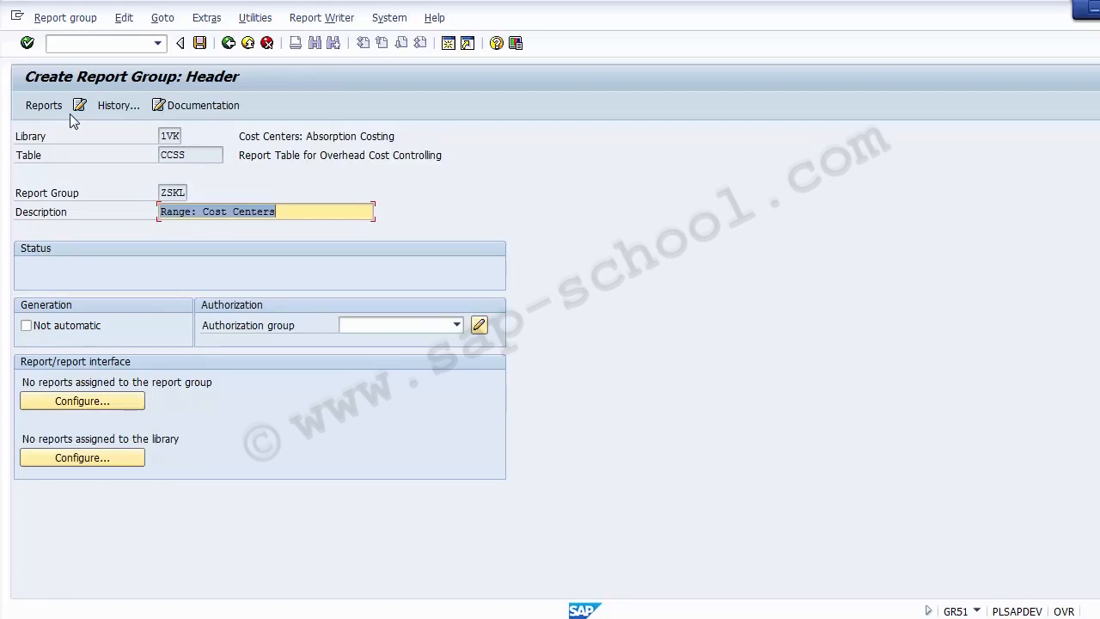
{"action": "key", "text": "Right"}
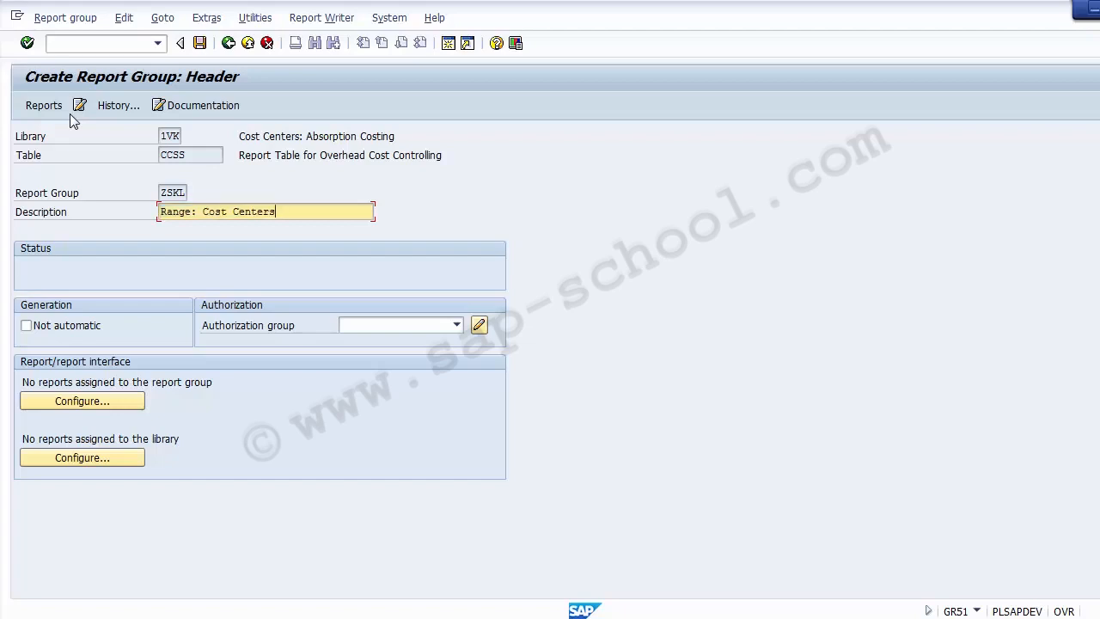
{"action": "type", "text": "Testing Report Cost Center"}
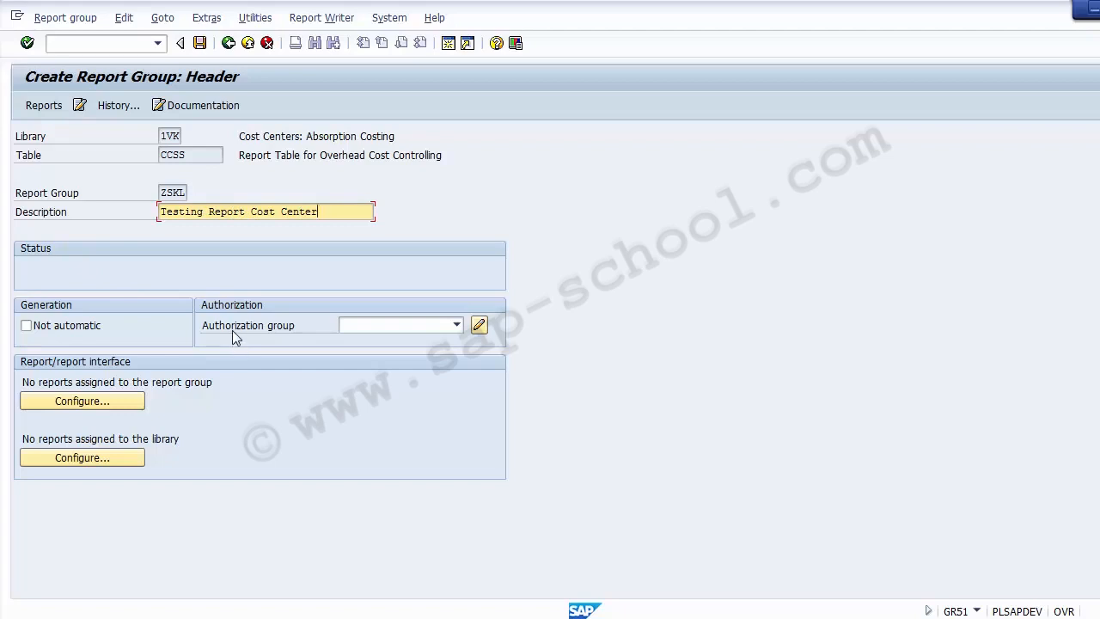
{"action": "left_click", "coordinate": [378, 325]}
{"action": "left_click", "coordinate": [341, 276]}
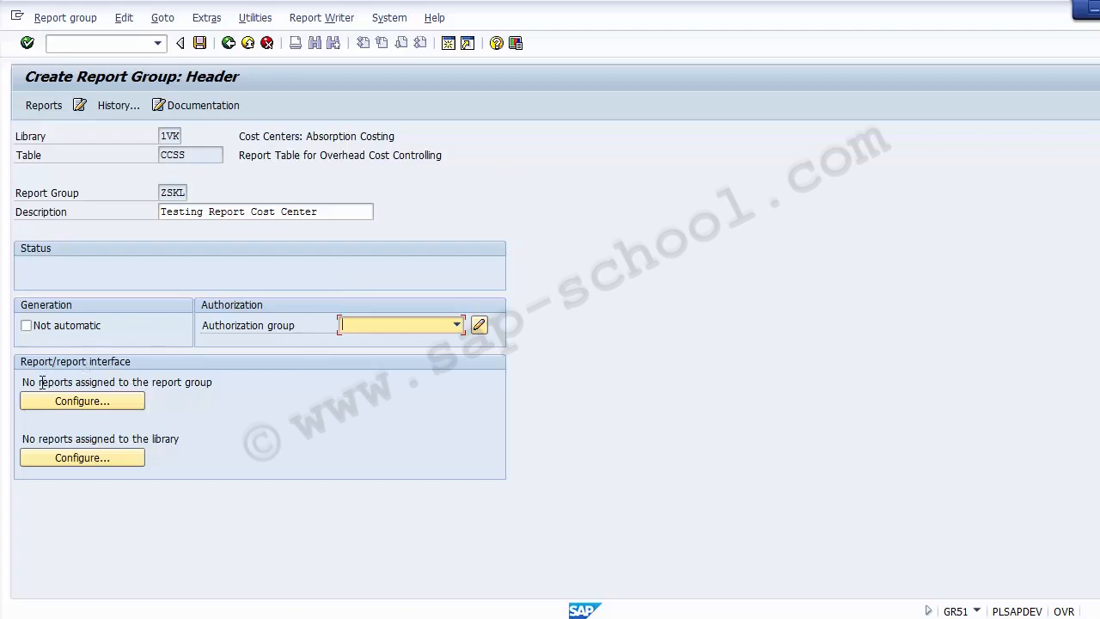
Step: Try to configure the reports assigned to the report group, and save report group ZSKL
{"action": "left_click_drag", "start_coordinate": [21, 384], "coordinate": [215, 386]}
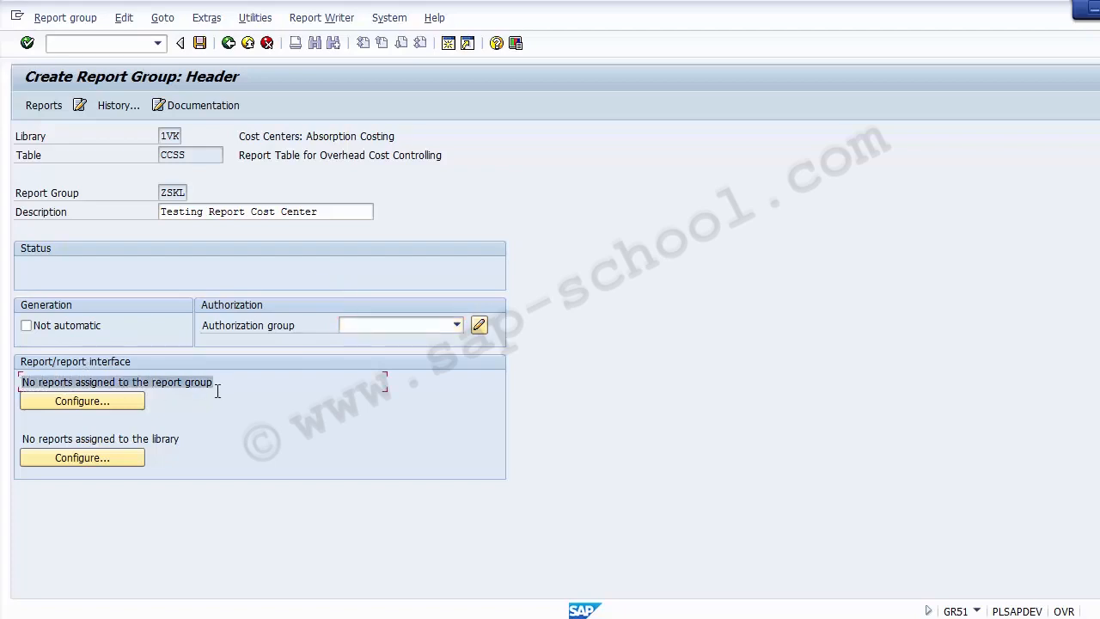
{"action": "left_click", "coordinate": [83, 404]}
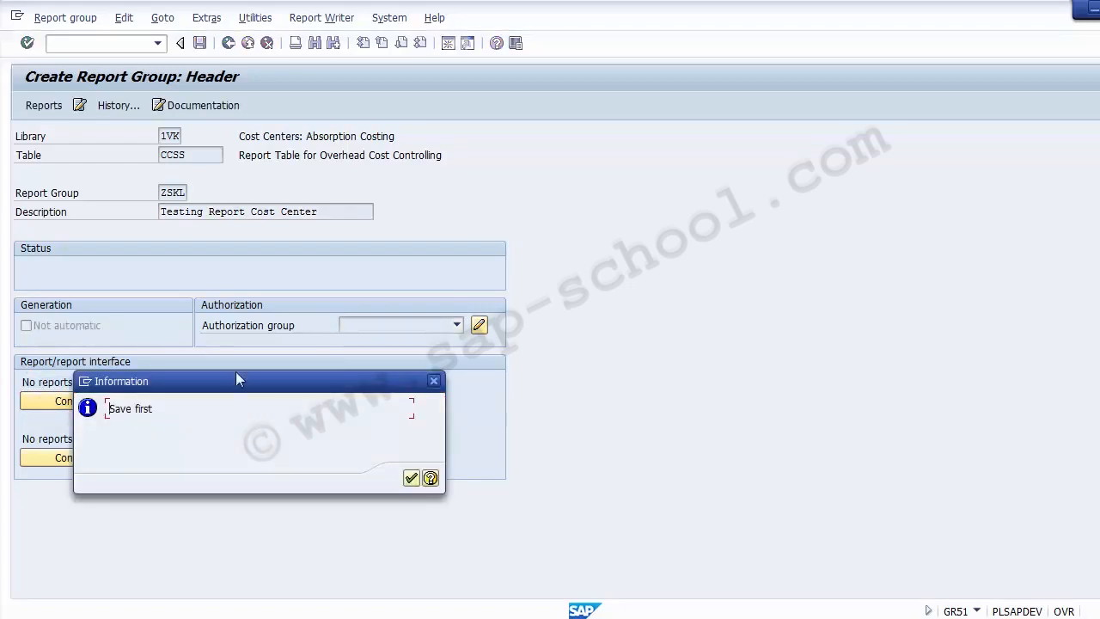
{"action": "left_click", "coordinate": [412, 479]}
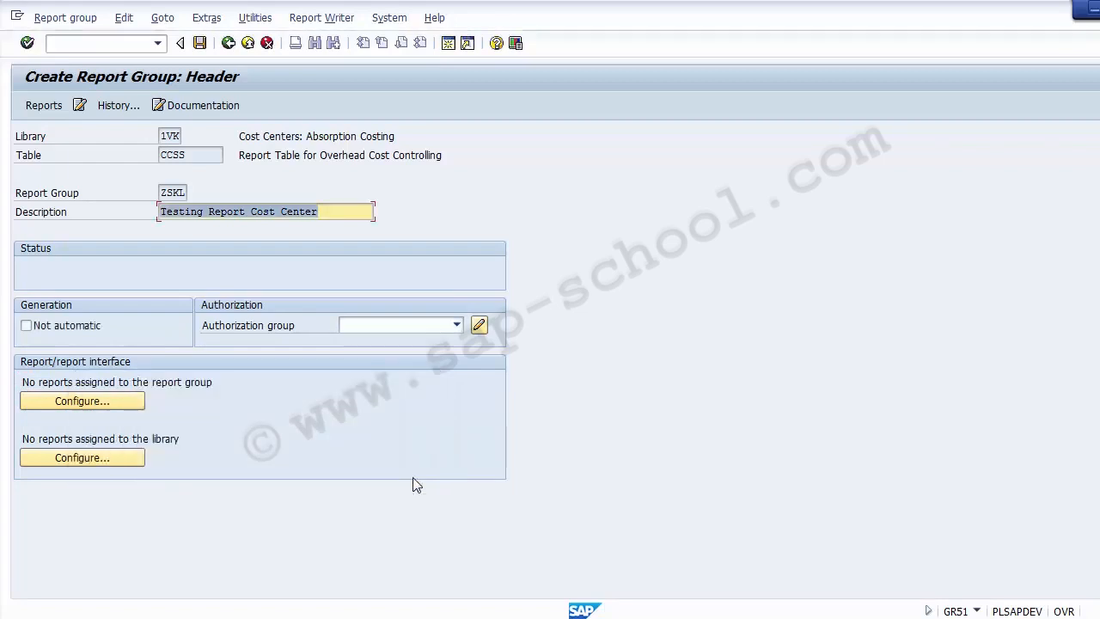
{"action": "left_click", "coordinate": [201, 48]}
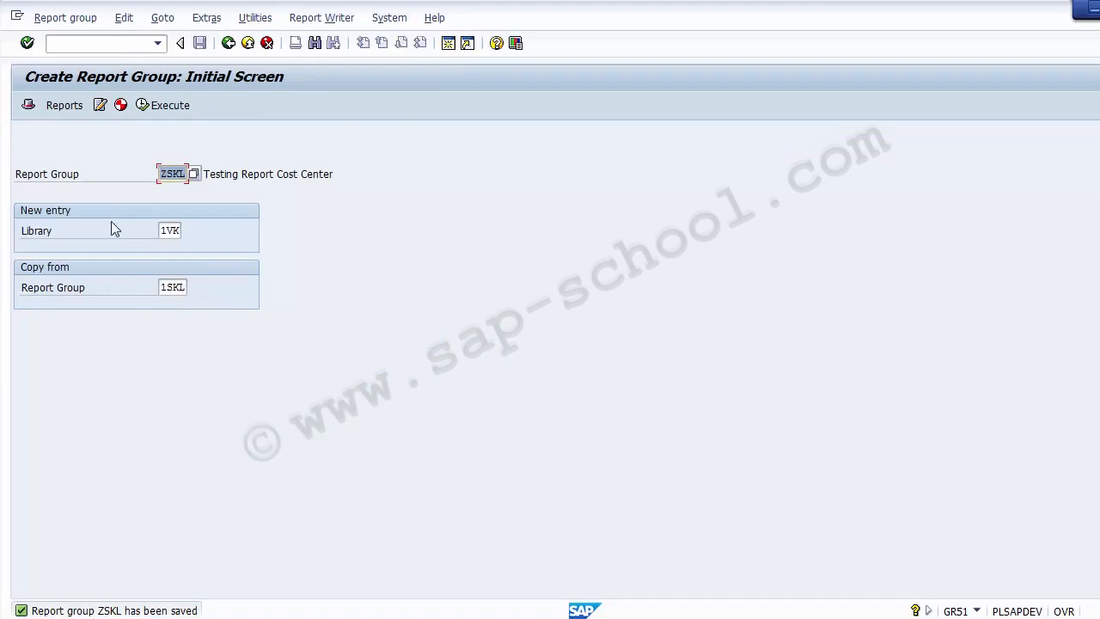
Step: Switch report group ZSKL from create to change mode and open its header
{"action": "left_click", "coordinate": [29, 107]}
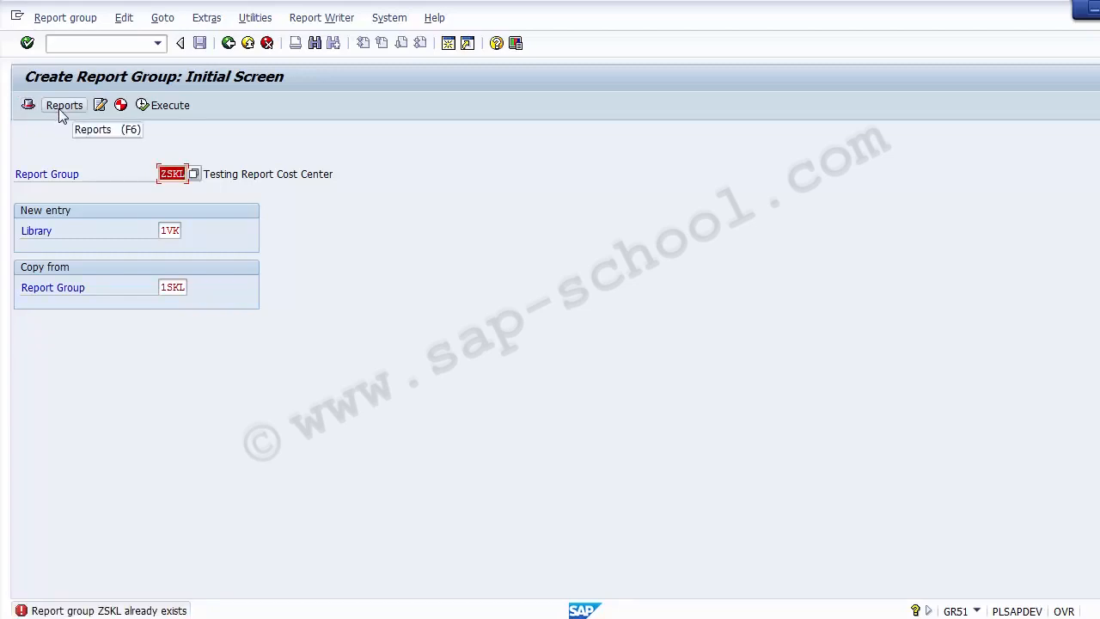
{"action": "left_click", "coordinate": [60, 19]}
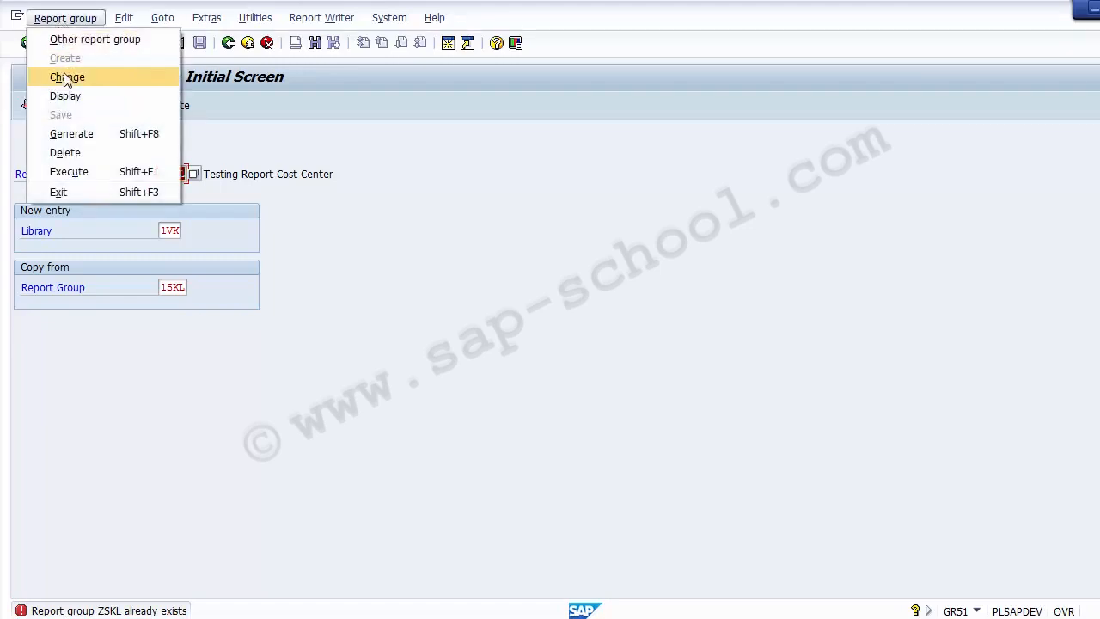
{"action": "left_click", "coordinate": [67, 79]}
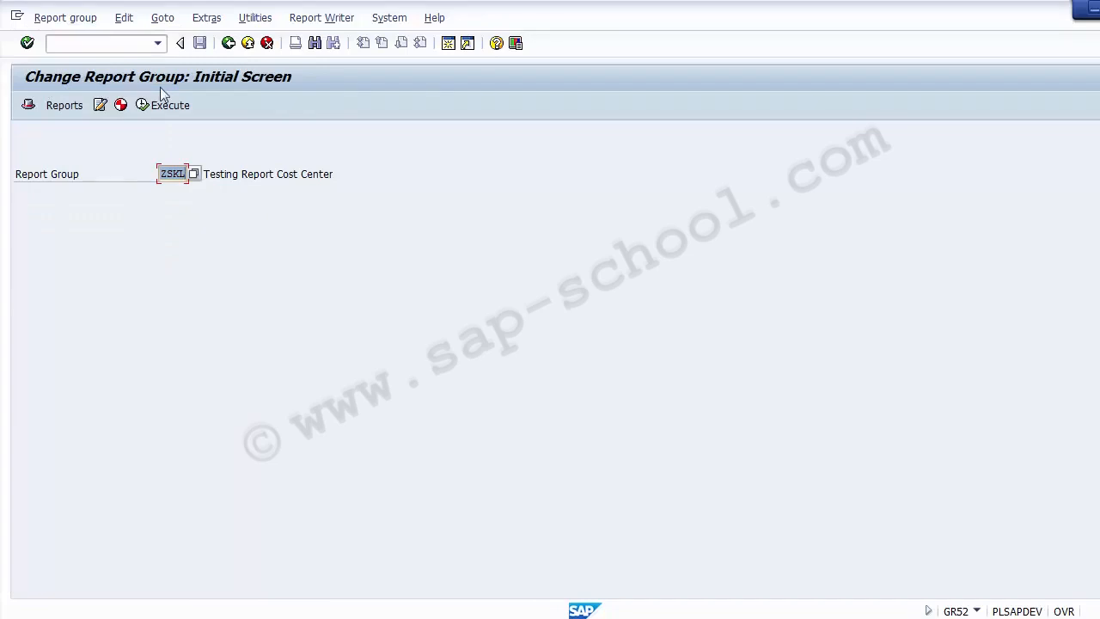
{"action": "left_click", "coordinate": [27, 105]}
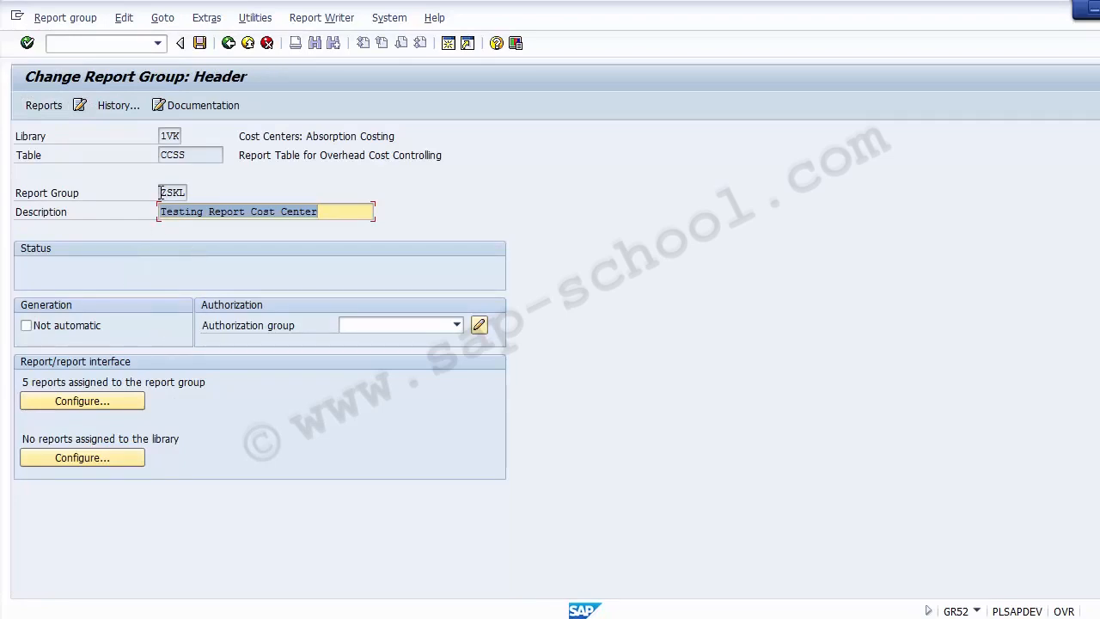
Step: Review the header's report group, description and the line on reports assigned to the report group
{"action": "left_click_drag", "start_coordinate": [160, 193], "coordinate": [334, 219]}
{"action": "left_click", "coordinate": [135, 269]}
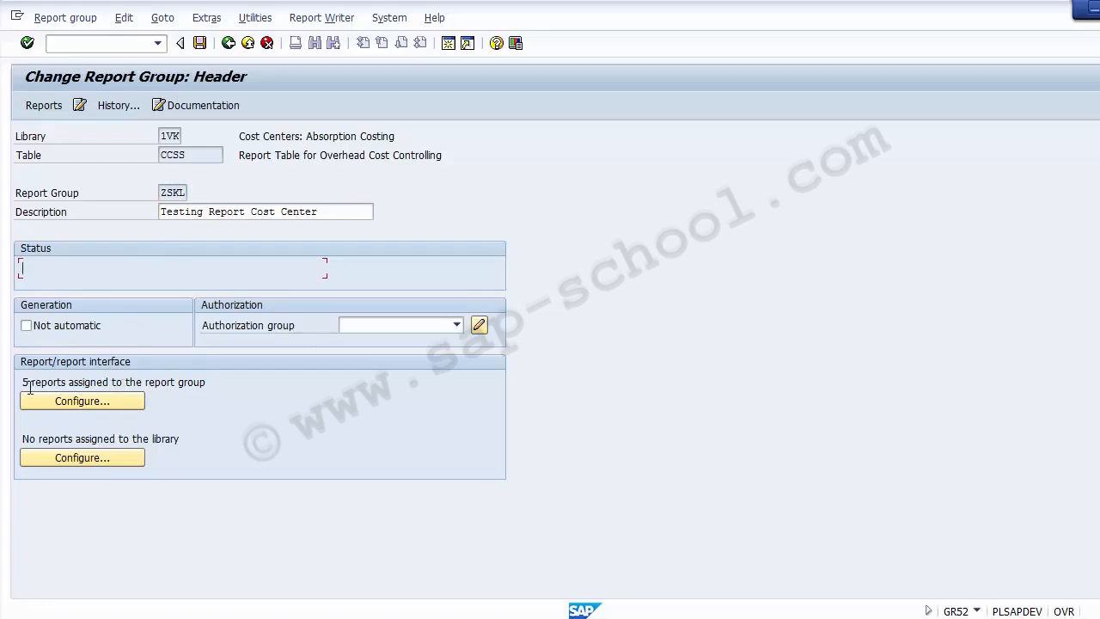
{"action": "left_click_drag", "start_coordinate": [21, 383], "coordinate": [224, 382]}
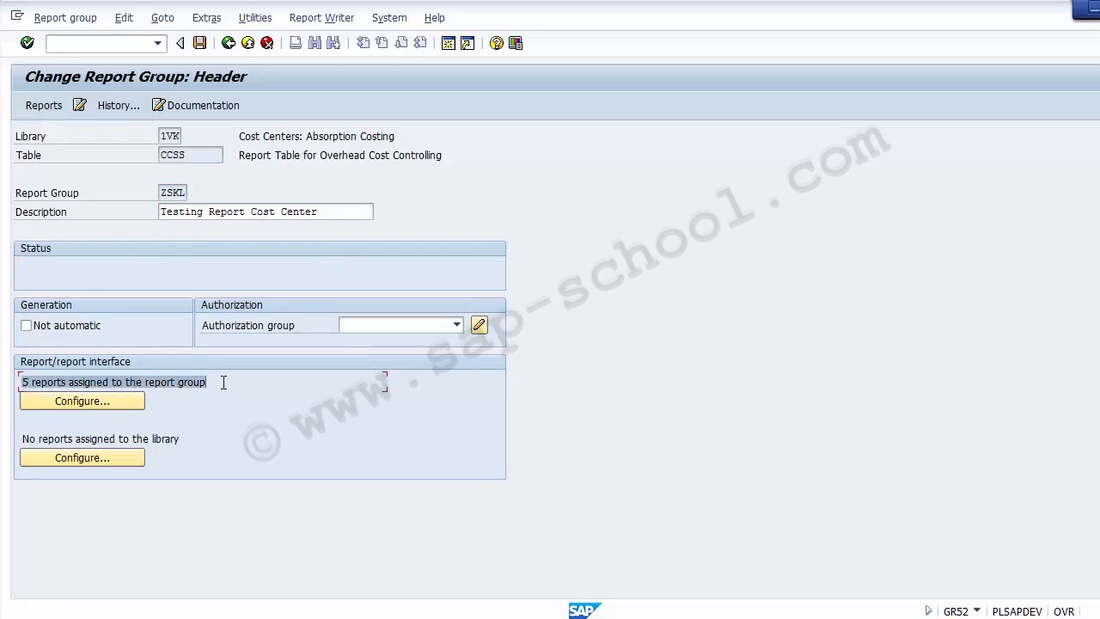
{"action": "left_click", "coordinate": [224, 382]}
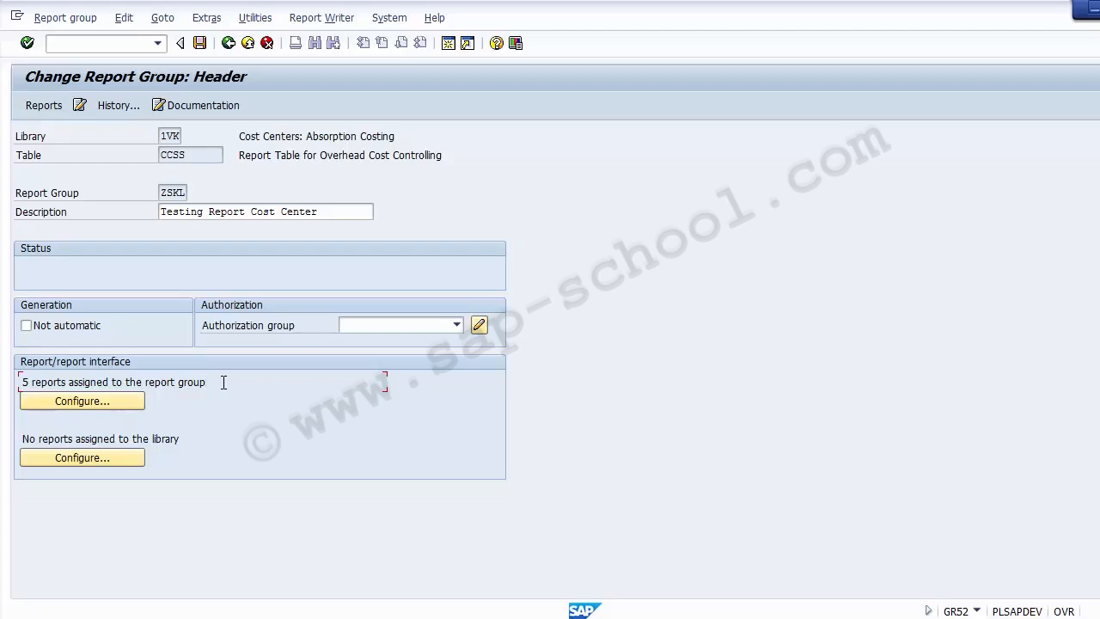
Step: Open the configuration of reports assigned to the report group, show technical names and select receiver report 1SVG
{"action": "left_click", "coordinate": [86, 402]}
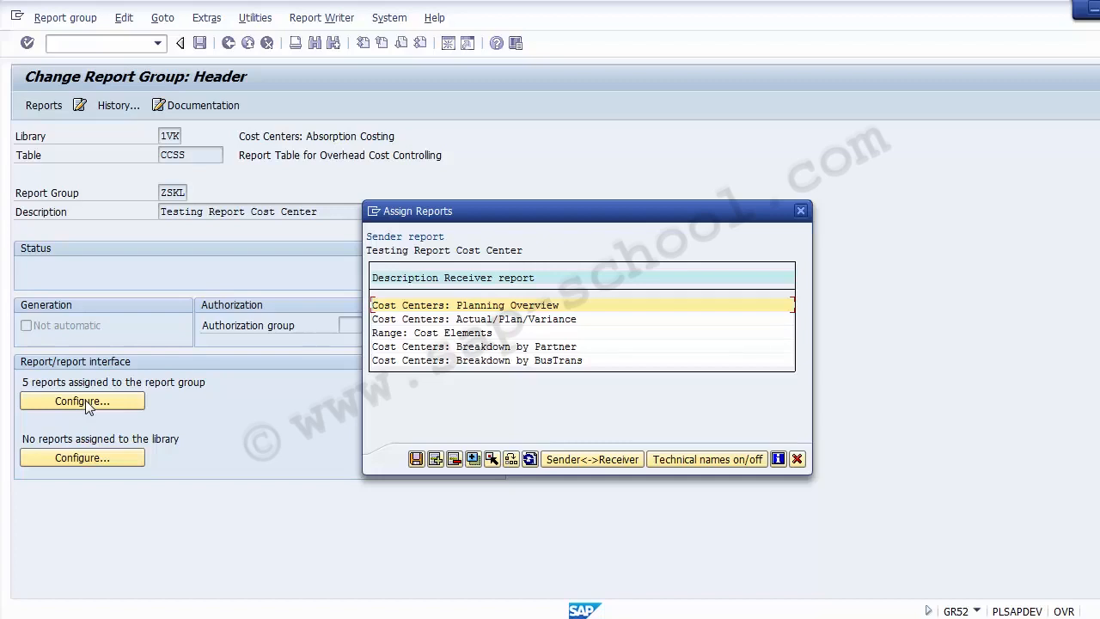
{"action": "left_click", "coordinate": [685, 459]}
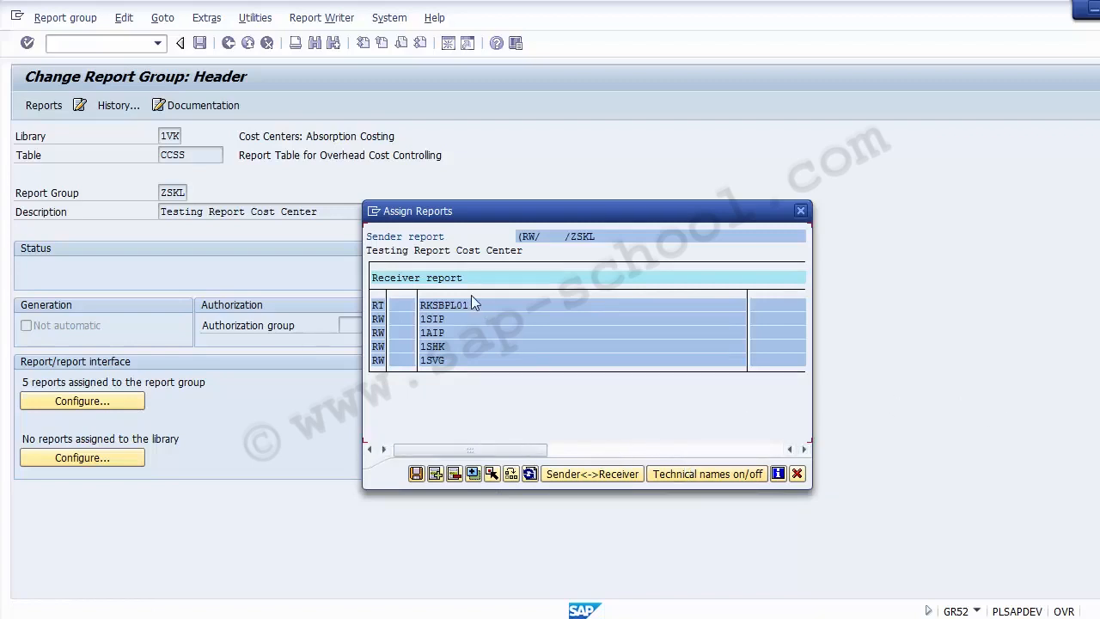
{"action": "left_click", "coordinate": [434, 332]}
{"action": "left_click", "coordinate": [434, 360]}
Step: Insert a new receiver report and choose TR (Transaction) as its report type
{"action": "left_click", "coordinate": [436, 473]}
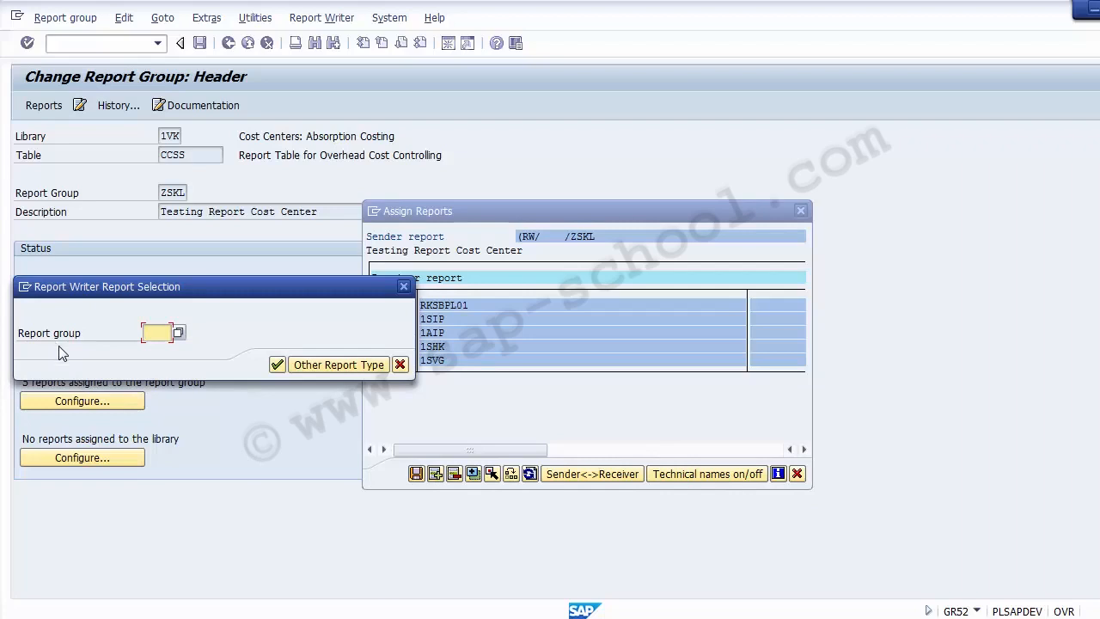
{"action": "left_click", "coordinate": [342, 366]}
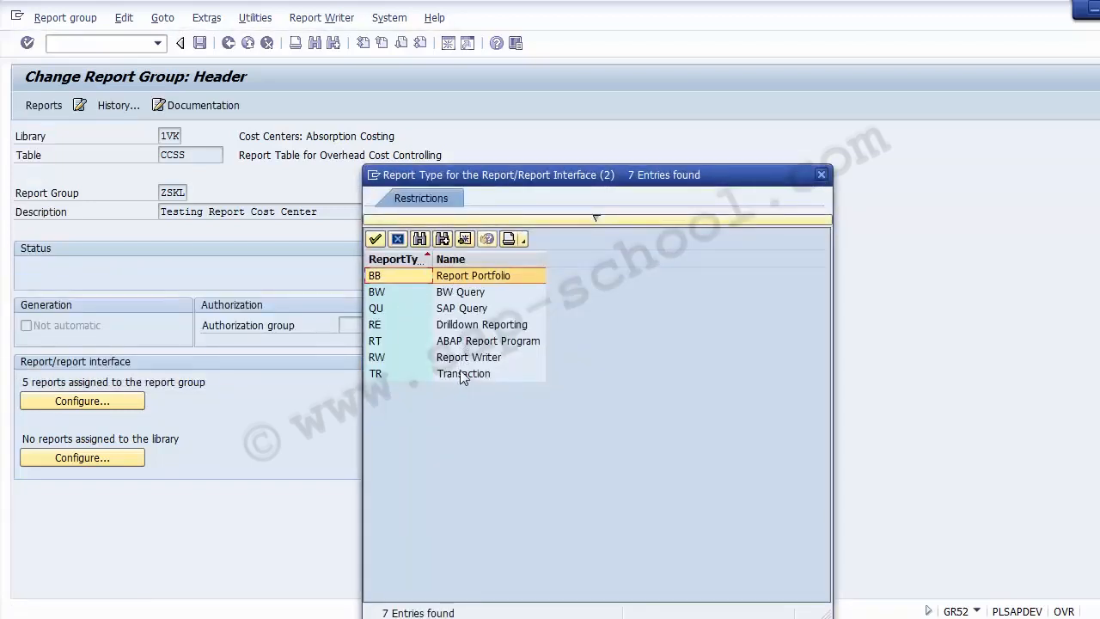
{"action": "left_click", "coordinate": [484, 332]}
{"action": "left_click", "coordinate": [486, 342]}
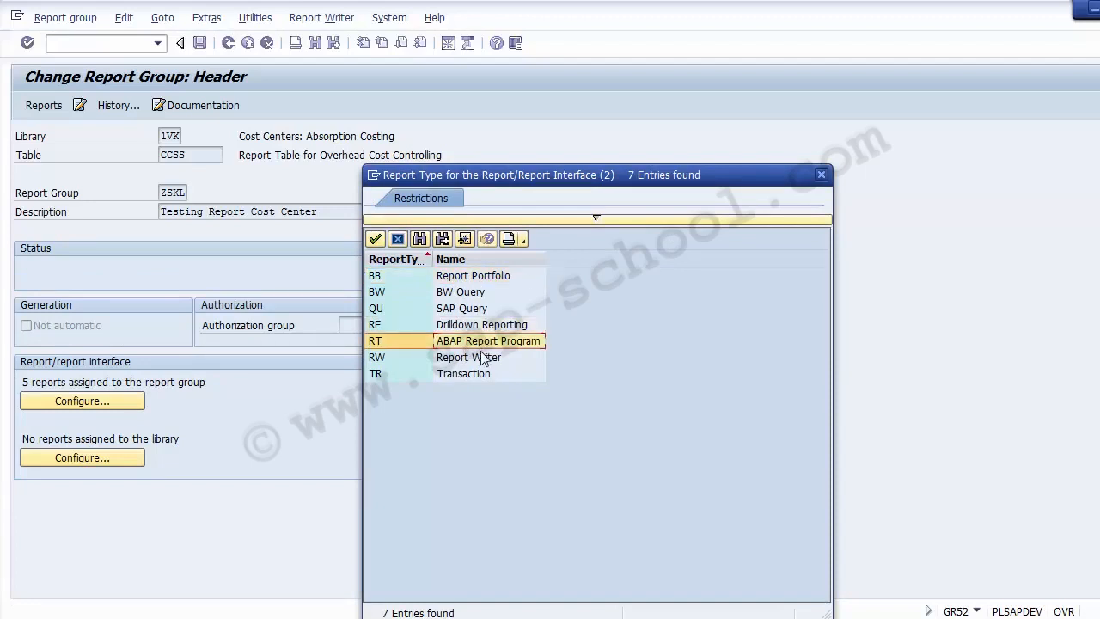
{"action": "left_click", "coordinate": [480, 359]}
{"action": "left_click", "coordinate": [466, 374]}
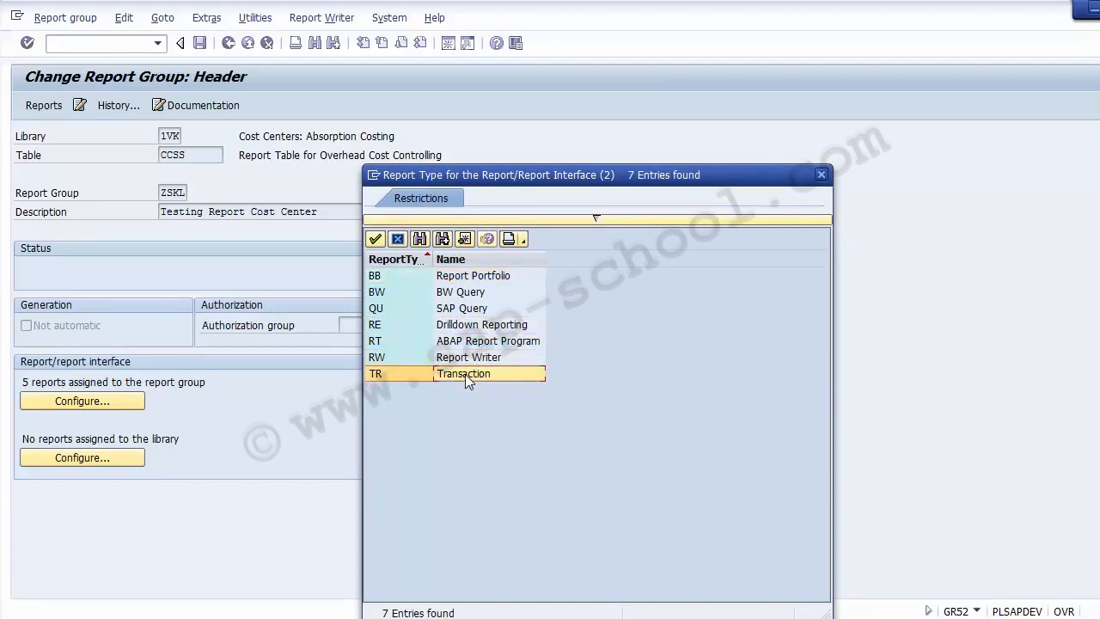
{"action": "double_click", "coordinate": [465, 374]}
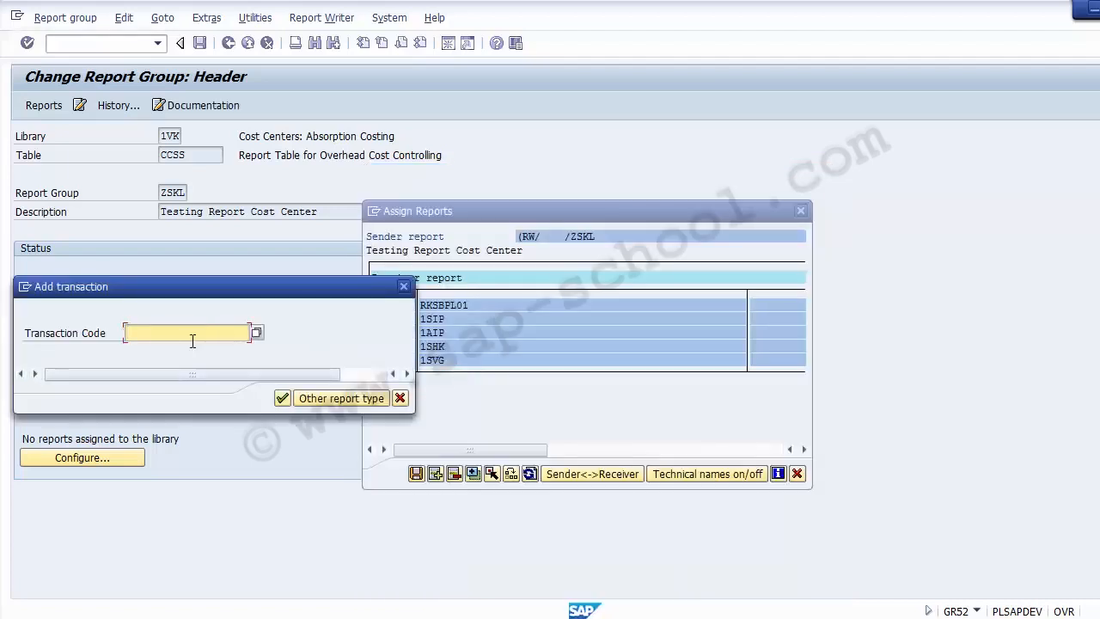
Step: Enter transaction code KSB1 as the new receiver report and save the report assignments
{"action": "left_click", "coordinate": [192, 339]}
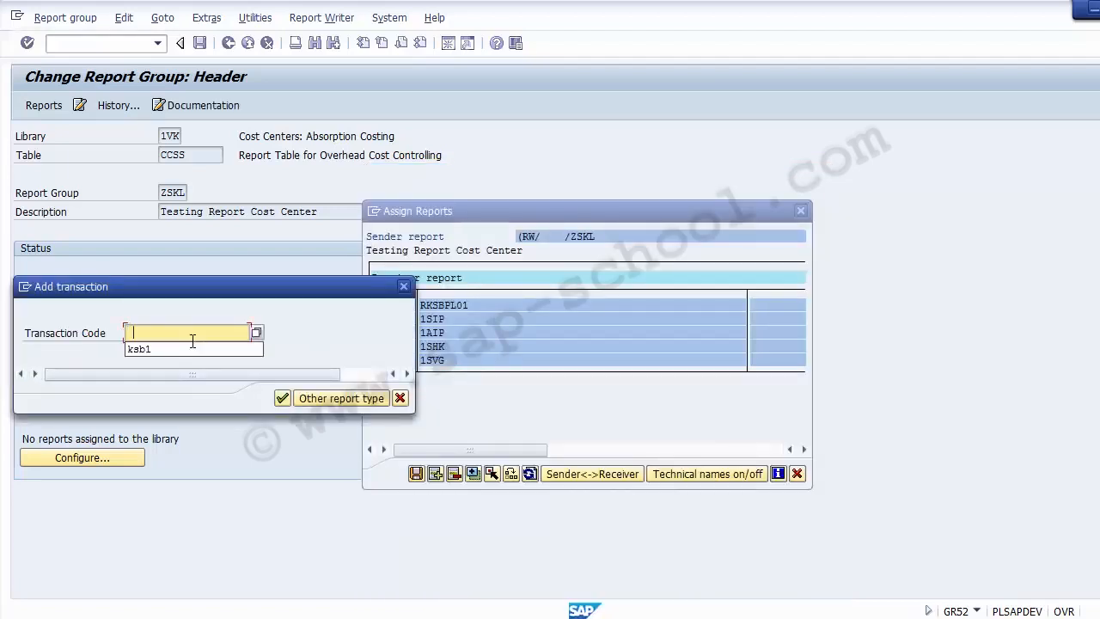
{"action": "left_click", "coordinate": [193, 342]}
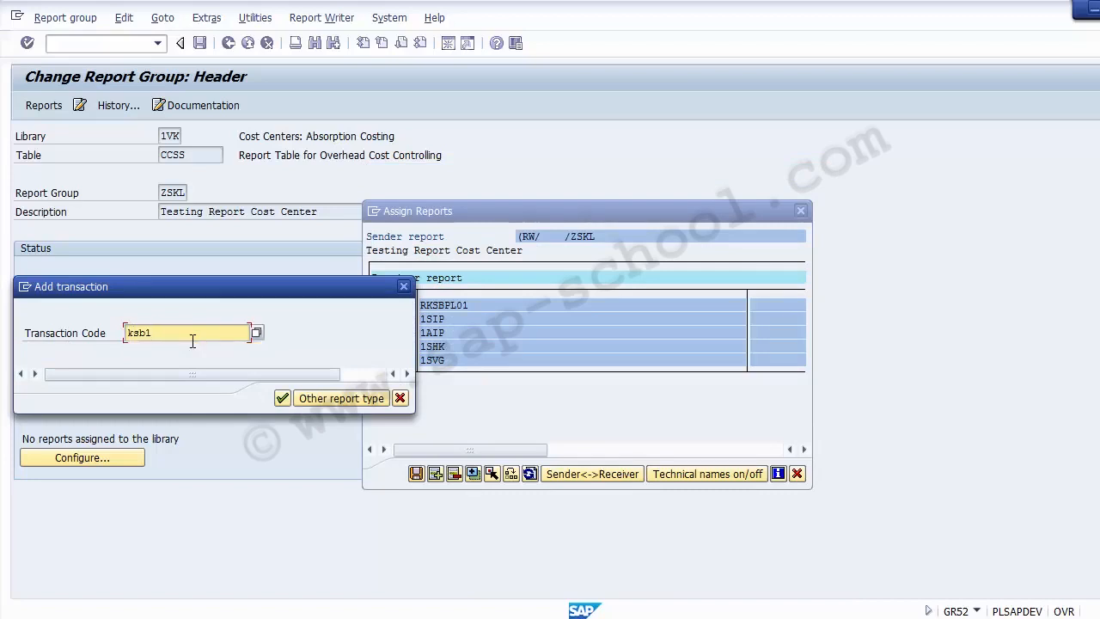
{"action": "left_click_drag", "start_coordinate": [170, 334], "coordinate": [79, 320]}
{"action": "left_click", "coordinate": [281, 398]}
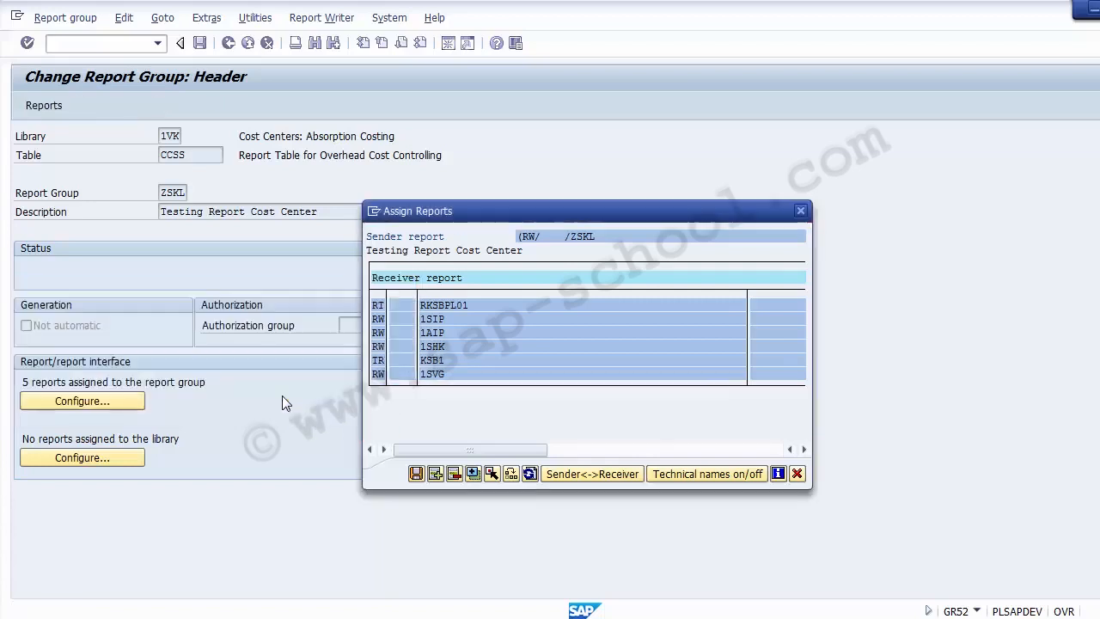
{"action": "left_click", "coordinate": [425, 362]}
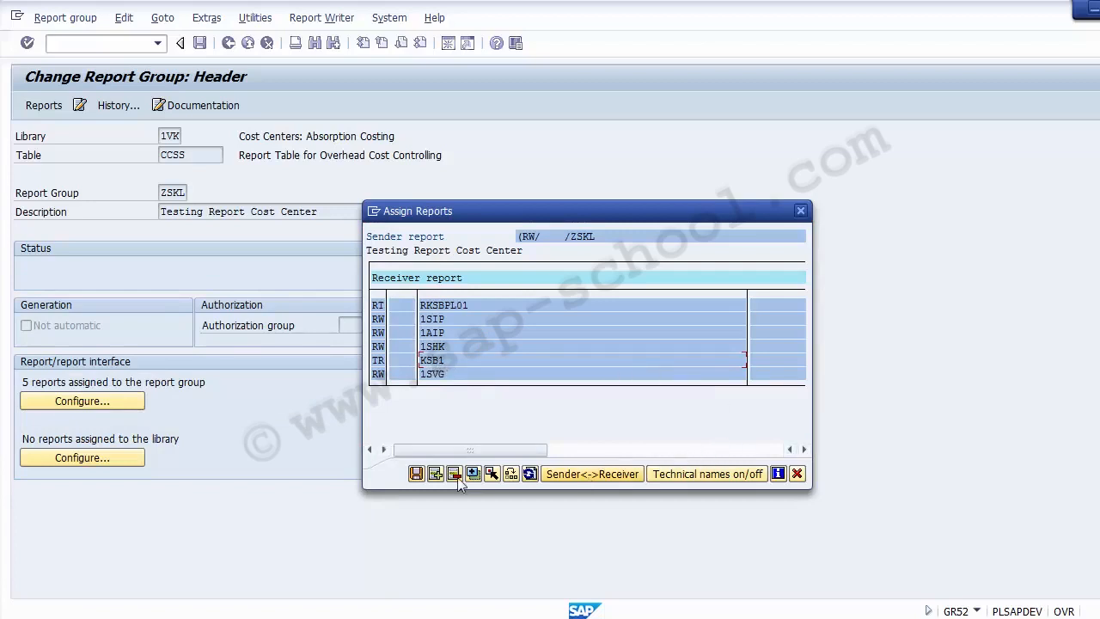
{"action": "left_click", "coordinate": [416, 474]}
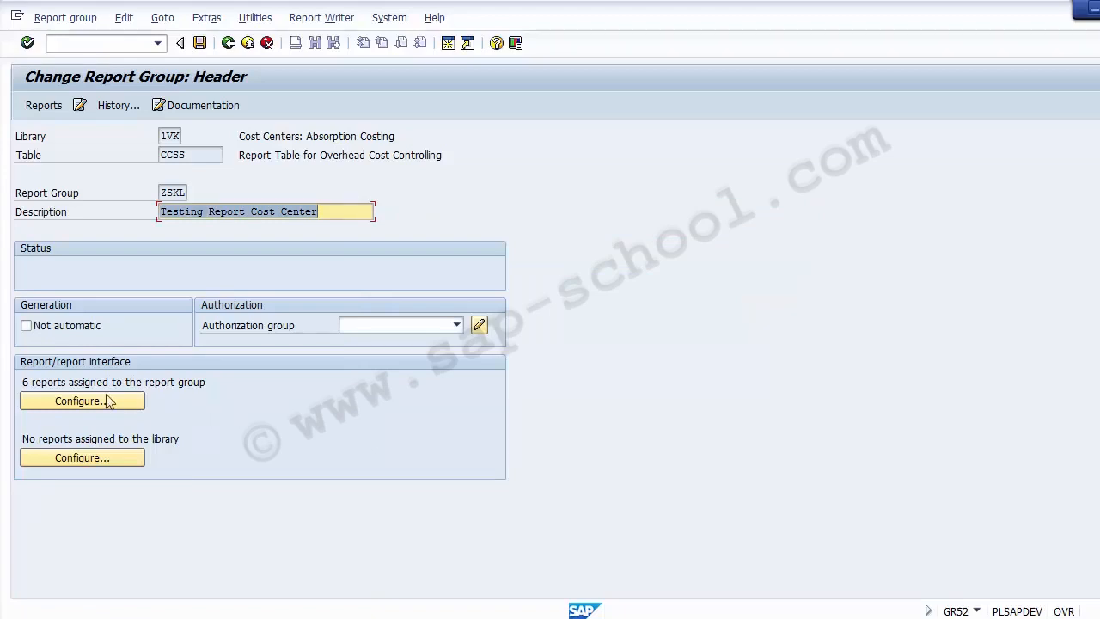
Step: Check the report group's assigned reports for Cost Centers: Actual Line Items, and close the assignment window
{"action": "left_click", "coordinate": [23, 383]}
{"action": "left_click_drag", "start_coordinate": [23, 383], "coordinate": [232, 377]}
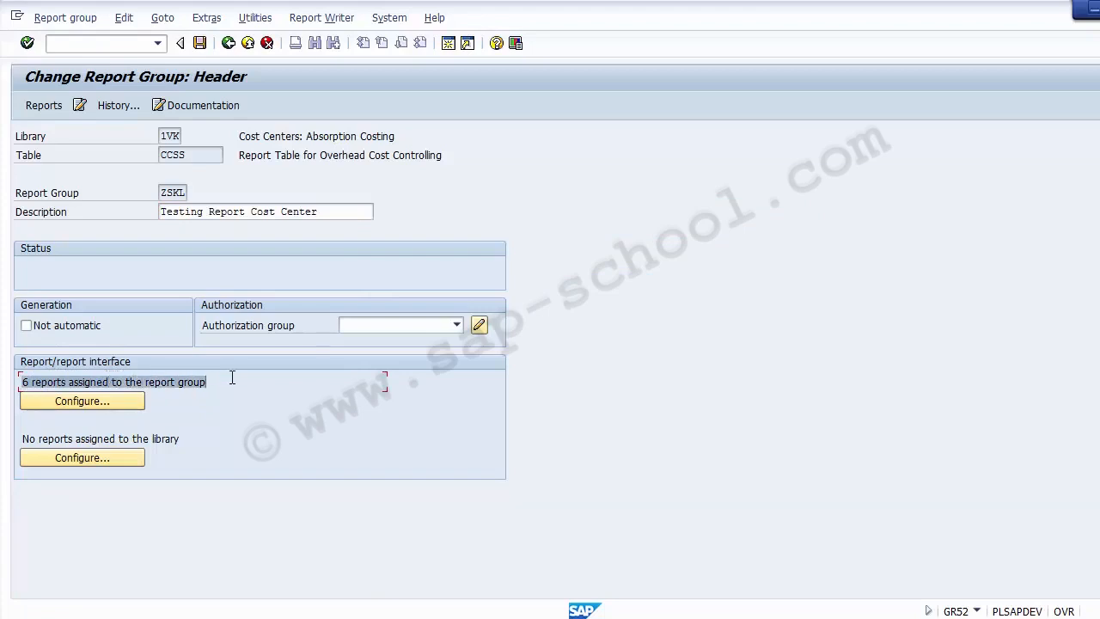
{"action": "left_click", "coordinate": [232, 378]}
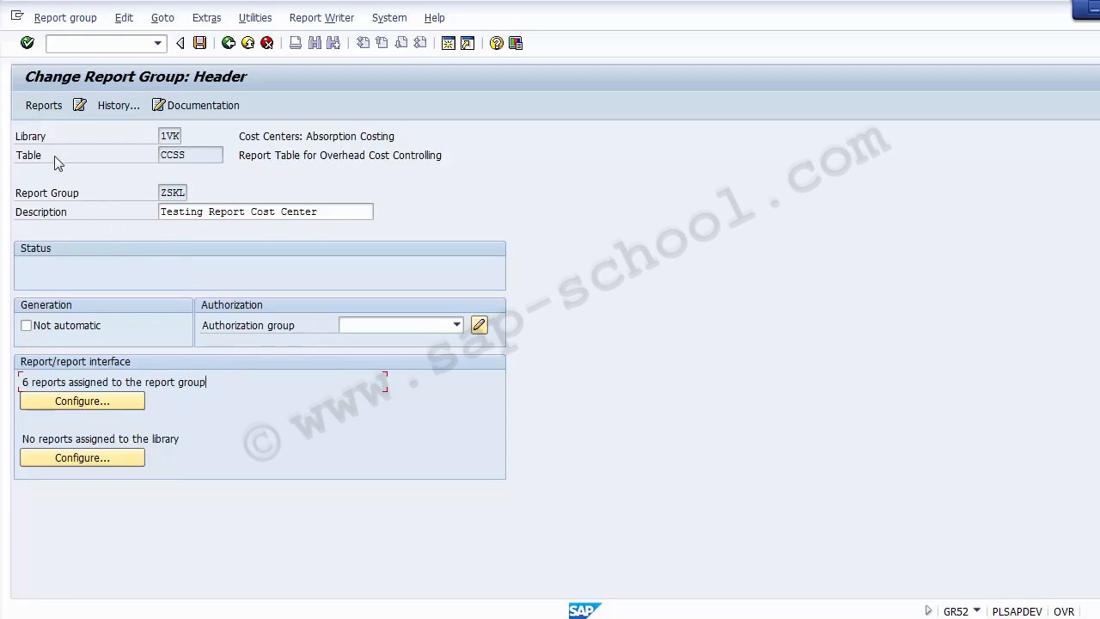
{"action": "left_click", "coordinate": [62, 402]}
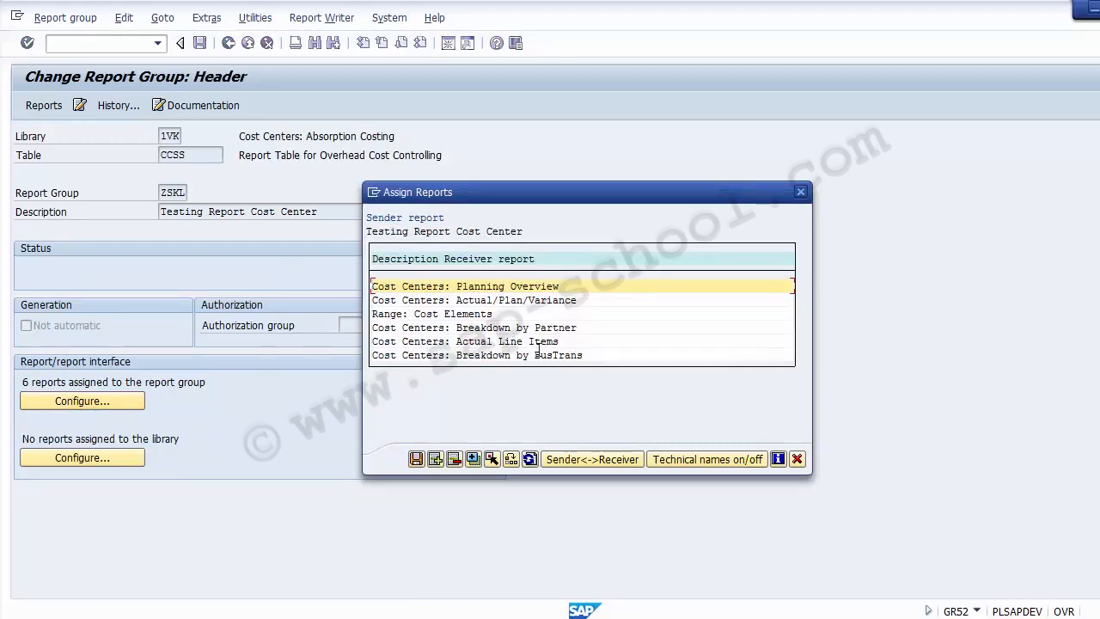
{"action": "left_click_drag", "start_coordinate": [566, 346], "coordinate": [371, 341]}
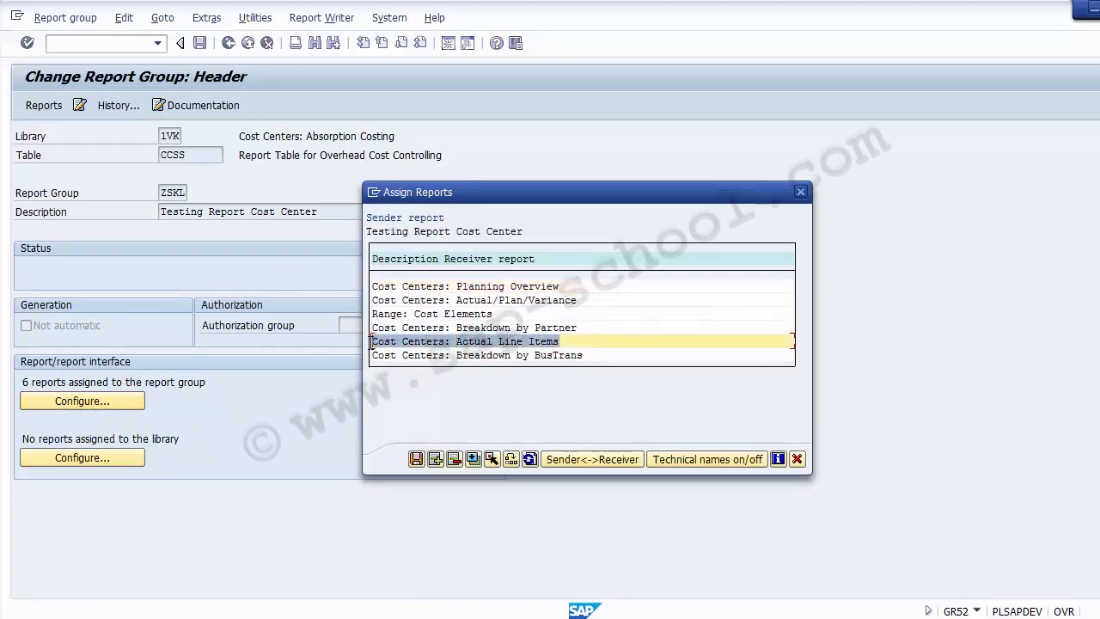
{"action": "left_click", "coordinate": [797, 458]}
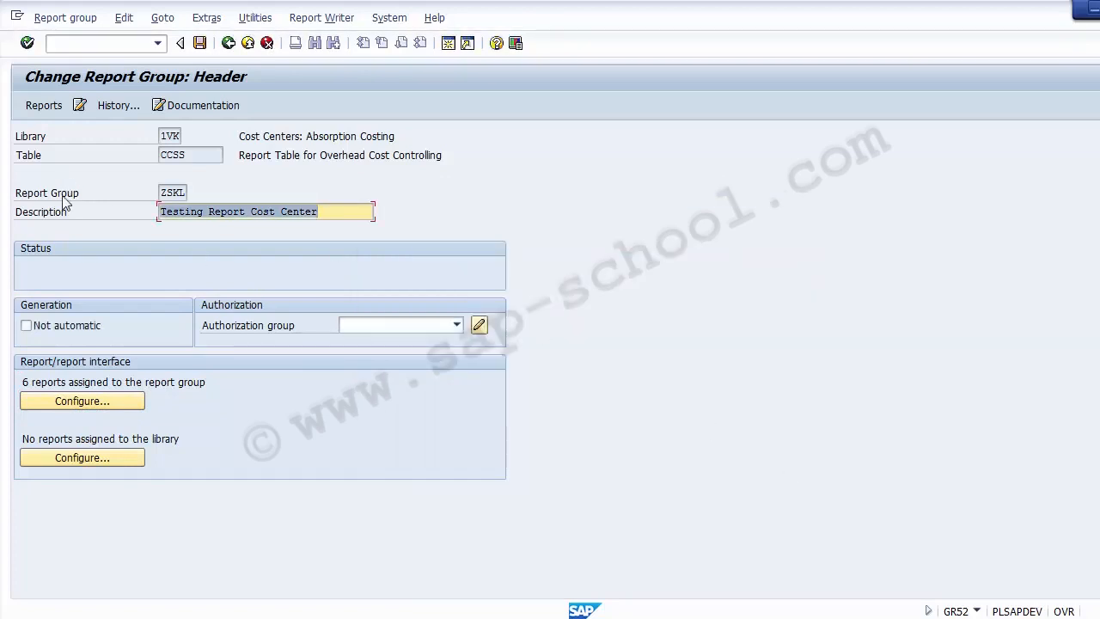
Step: Open the list of reports contained in report group ZSKL and examine the entry 1SKL-001, Range: Cost Centers
{"action": "left_click", "coordinate": [43, 106]}
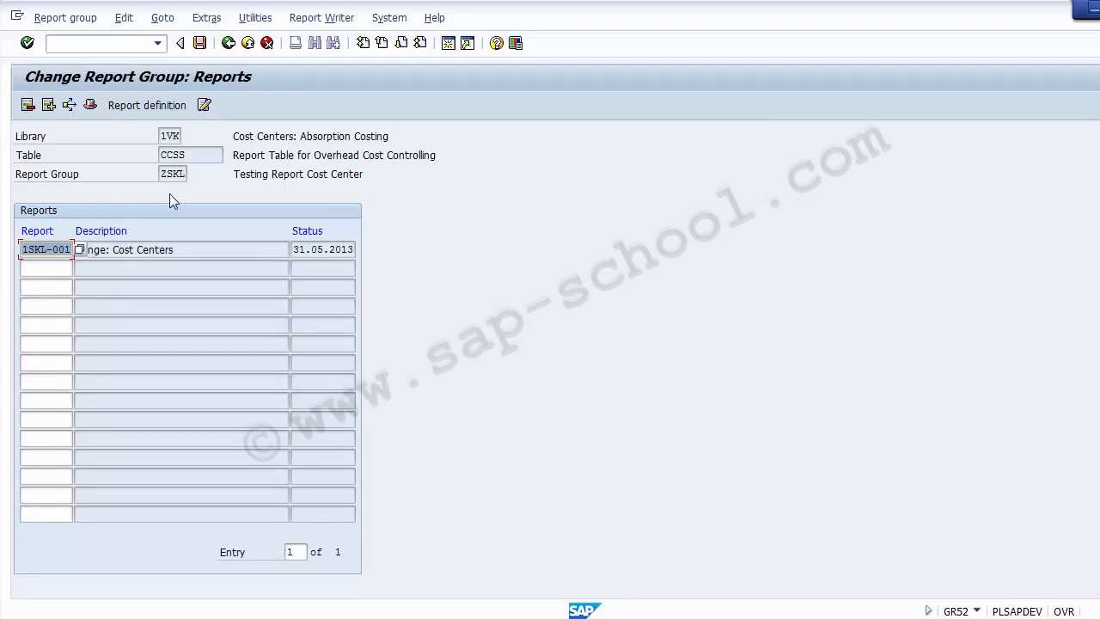
{"action": "left_click", "coordinate": [169, 250]}
{"action": "left_click_drag", "start_coordinate": [185, 250], "coordinate": [57, 249]}
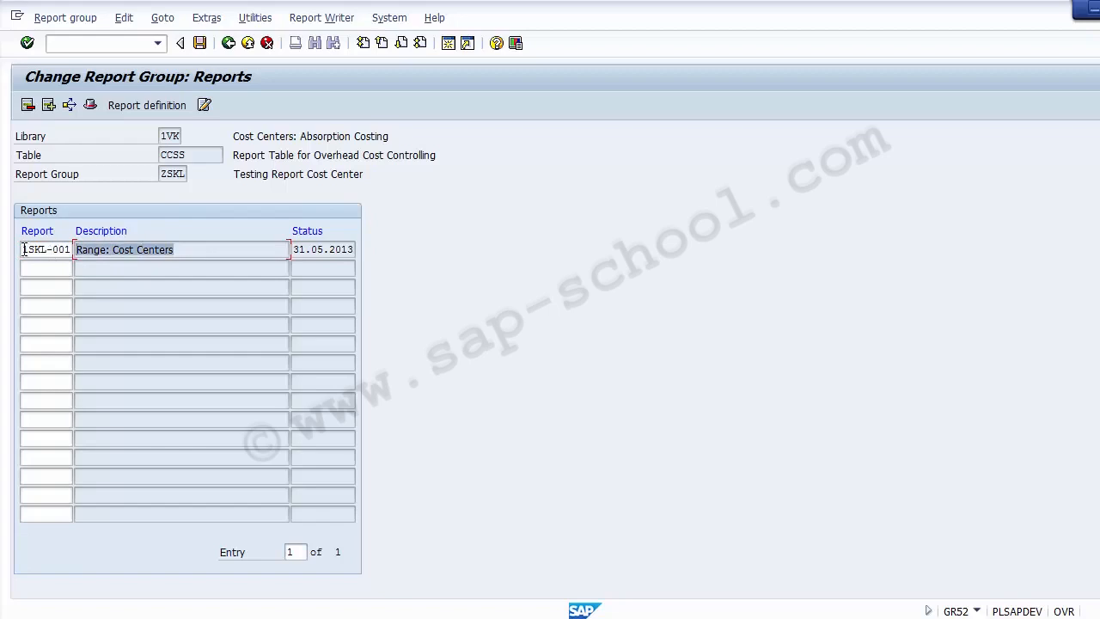
{"action": "double_click", "coordinate": [24, 249]}
{"action": "left_click", "coordinate": [86, 268]}
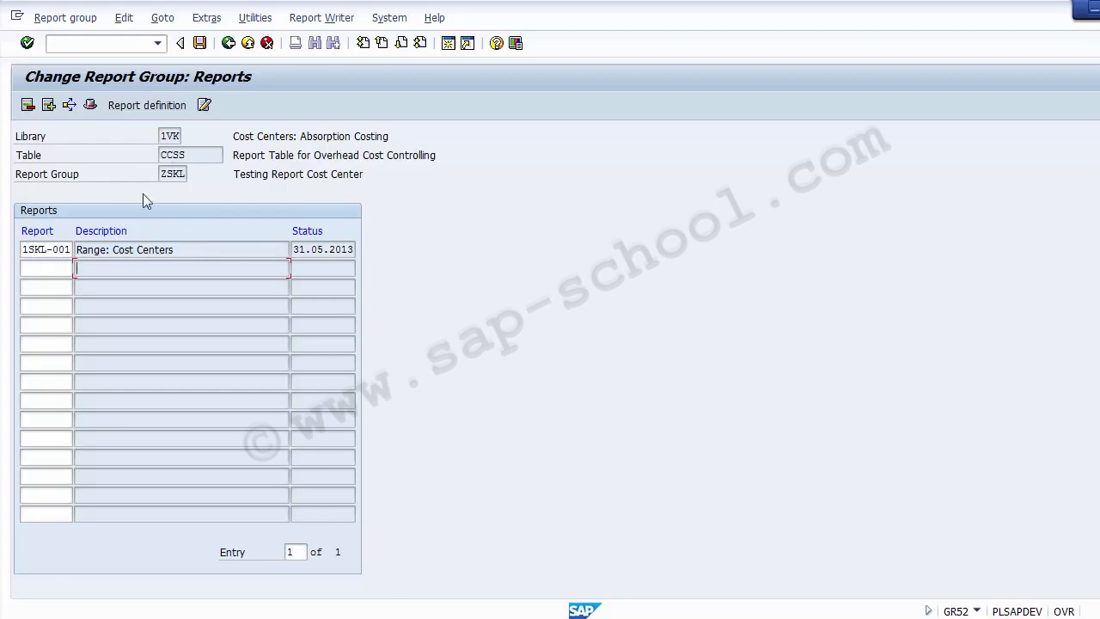
Step: Examine the empty report rows below 1SKL-001 in report group ZSKL
{"action": "left_click", "coordinate": [55, 267]}
{"action": "left_click", "coordinate": [53, 286]}
{"action": "left_click", "coordinate": [52, 305]}
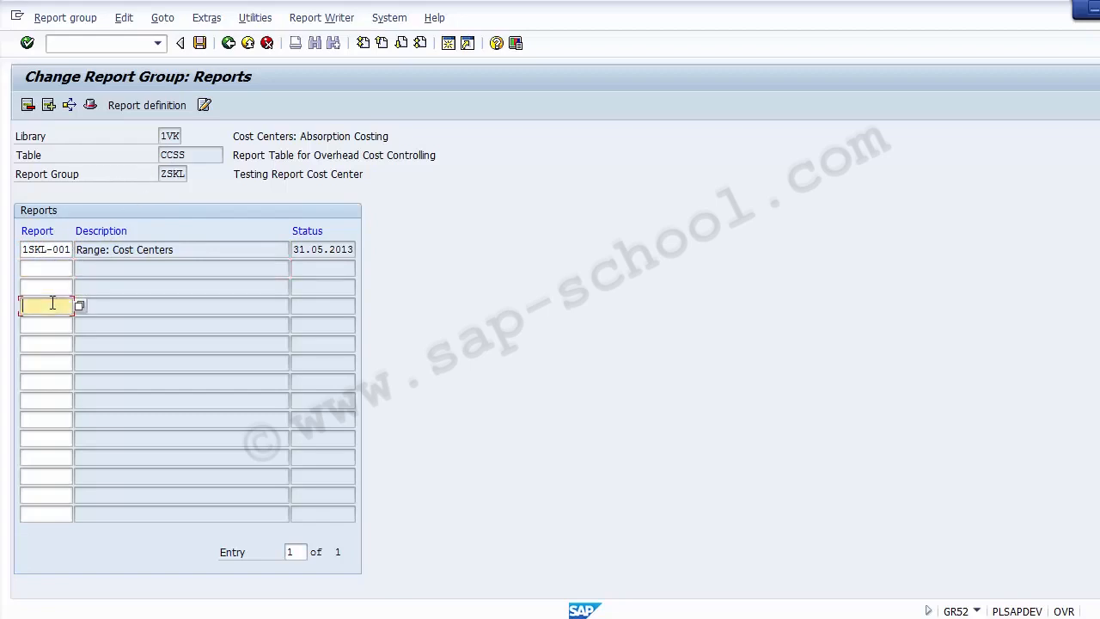
{"action": "left_click", "coordinate": [50, 326]}
{"action": "left_click", "coordinate": [49, 344]}
{"action": "left_click", "coordinate": [49, 361]}
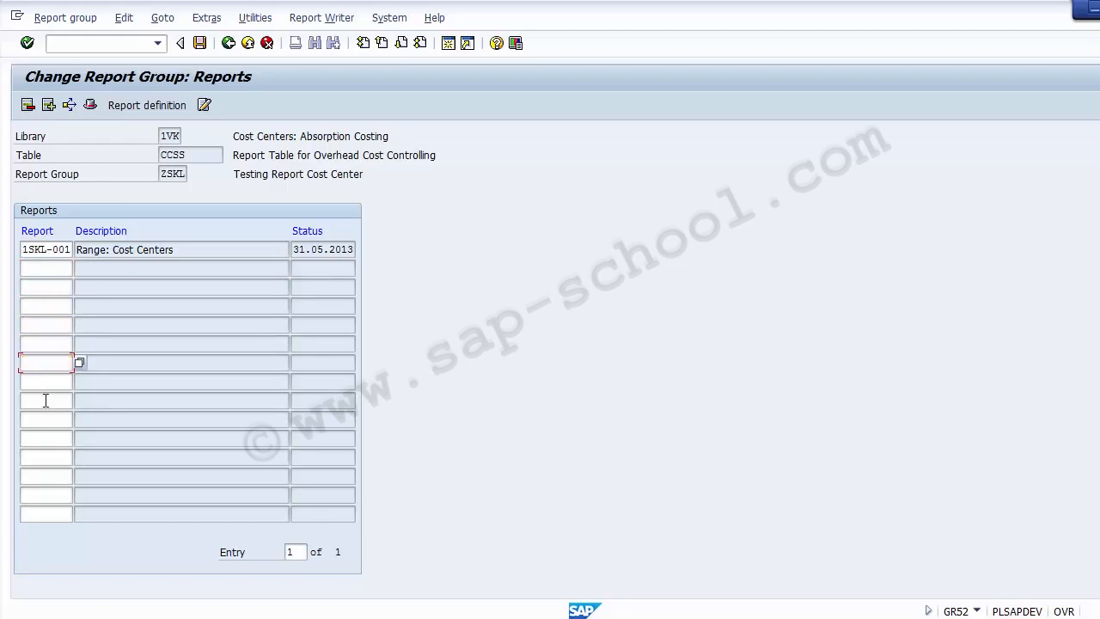
{"action": "left_click", "coordinate": [48, 400]}
{"action": "left_click", "coordinate": [47, 419]}
{"action": "left_click", "coordinate": [40, 268]}
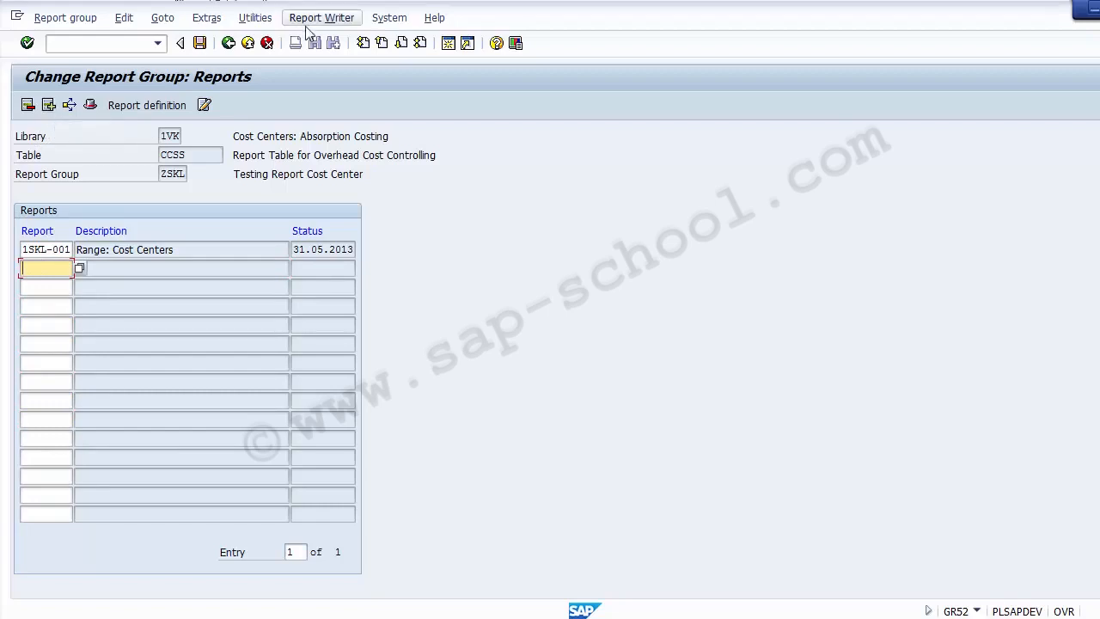
Step: Save report group ZSKL and leave the report group transaction for SAP Easy Access
{"action": "left_click", "coordinate": [199, 45]}
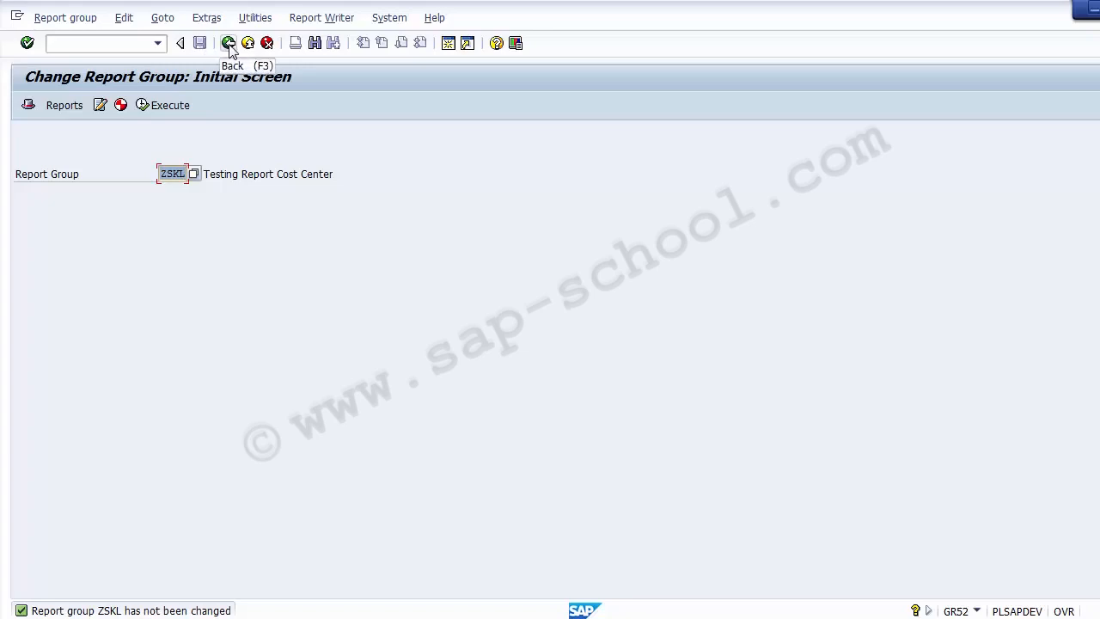
{"action": "left_click", "coordinate": [229, 43]}
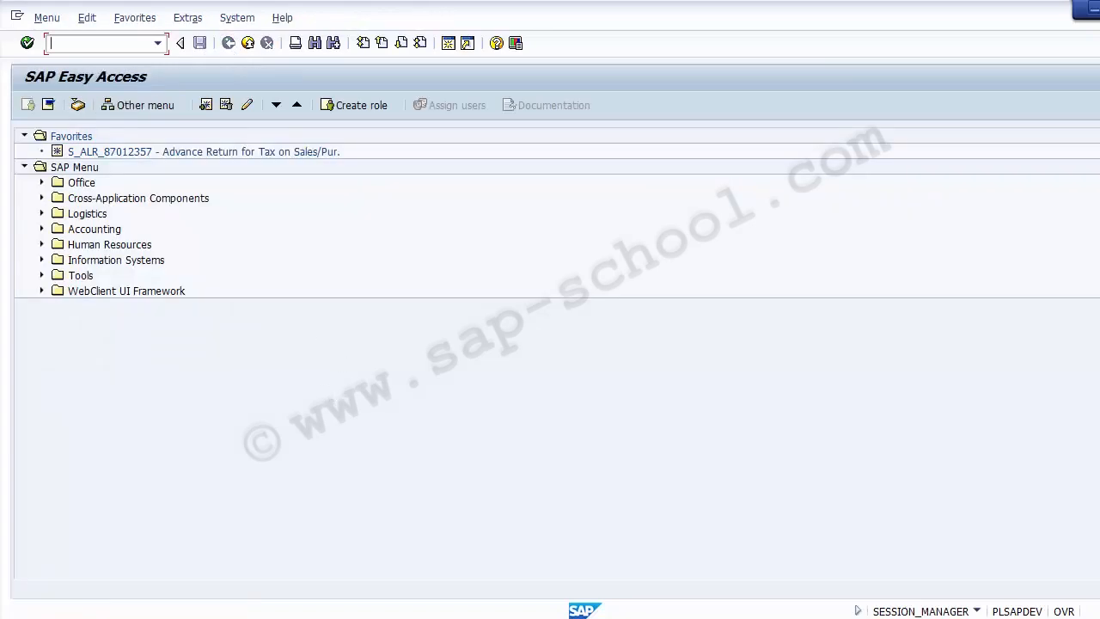
Step: Switch to the PowerPoint presentation, review the "Select Current Report" point on the Copy Existing Report slide, and return to SAP
{"action": "left_click", "coordinate": [464, 618]}
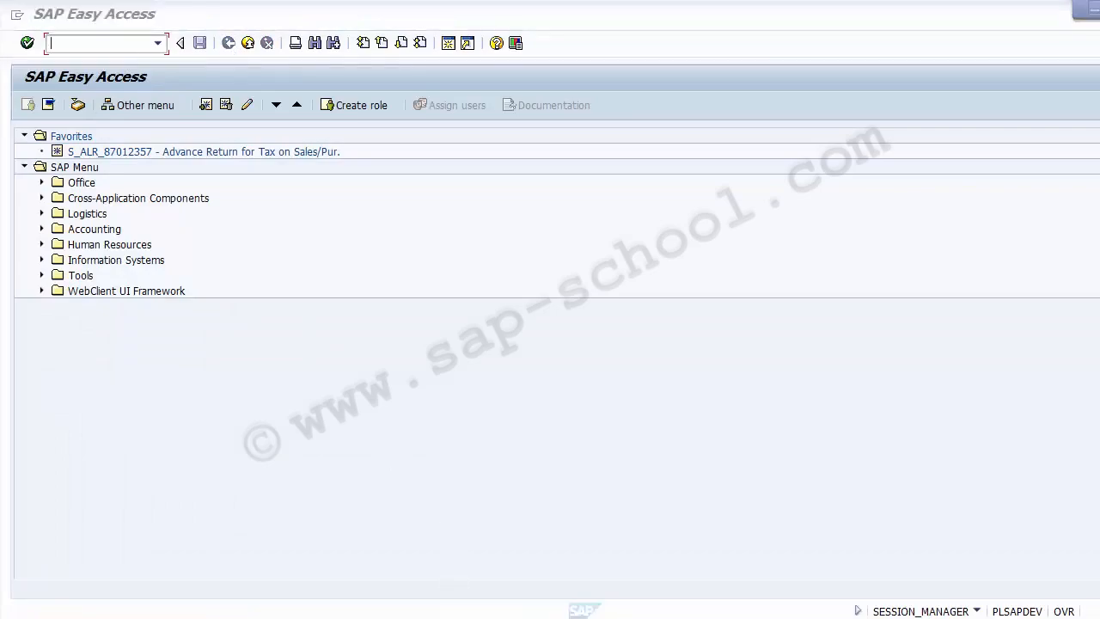
{"action": "scroll", "coordinate": [176, 381], "scroll_direction": "down", "scroll_amount": 3}
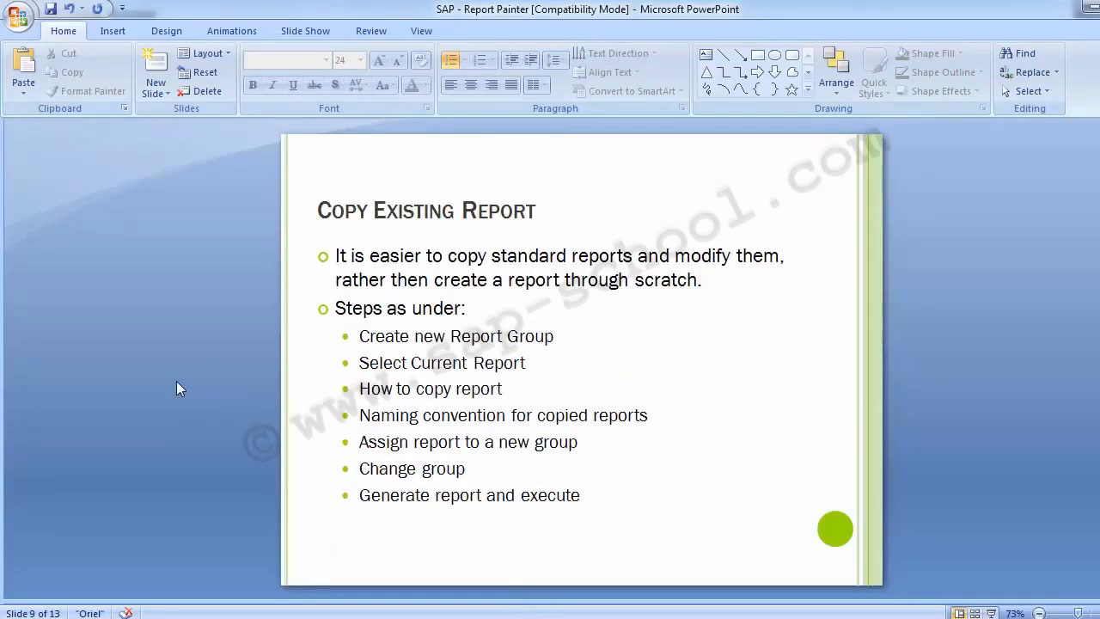
{"action": "left_click_drag", "start_coordinate": [359, 362], "coordinate": [542, 361]}
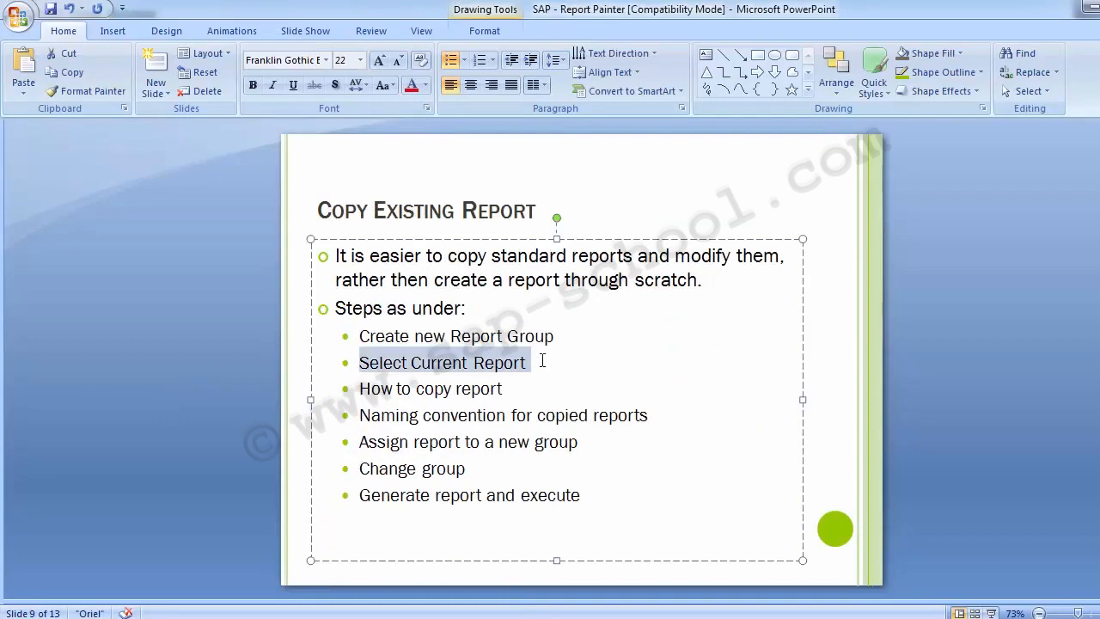
{"action": "left_click", "coordinate": [138, 312]}
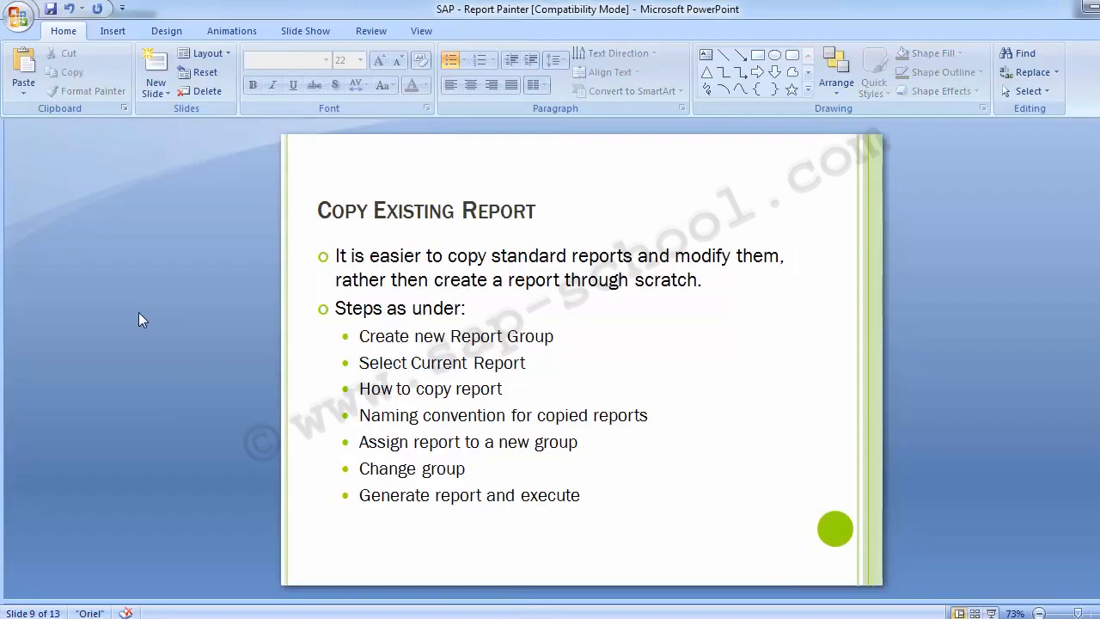
{"action": "key", "text": "alt+Tab"}
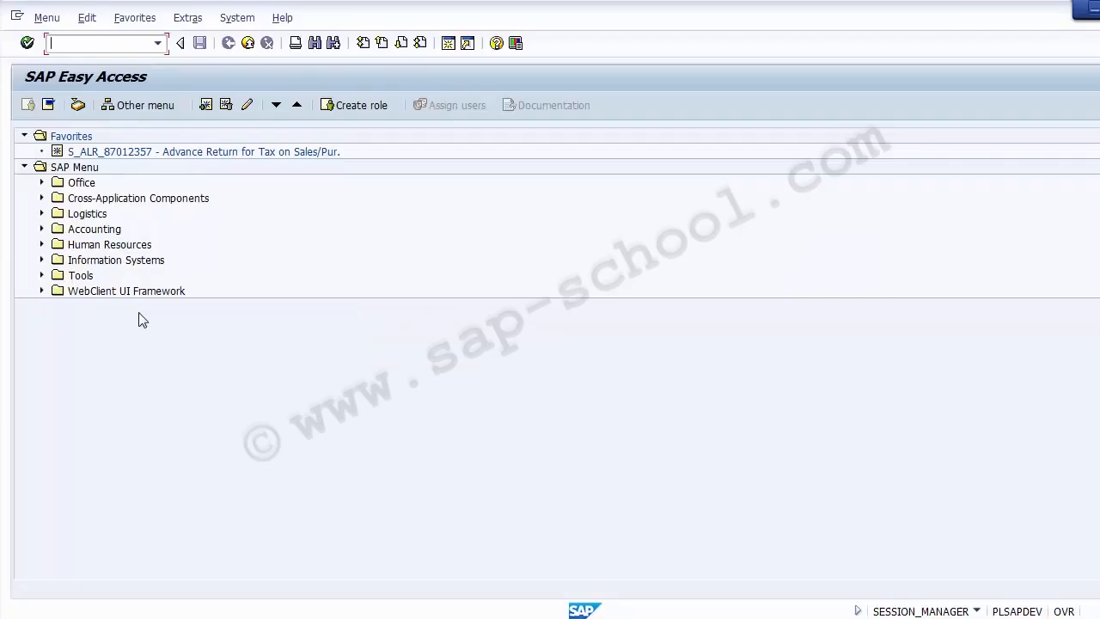
Step: Open report S_ALR_87013612 - Range: Cost Centers from the Plan/Actual Comparisons of Cost Center Accounting
{"action": "left_click", "coordinate": [42, 229]}
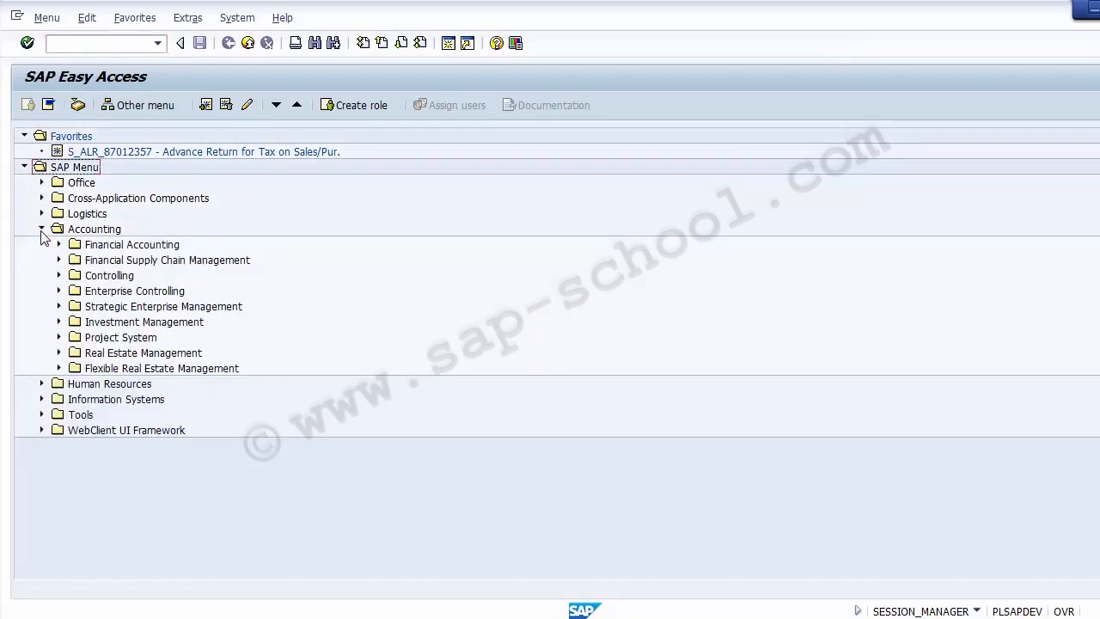
{"action": "left_click", "coordinate": [58, 276]}
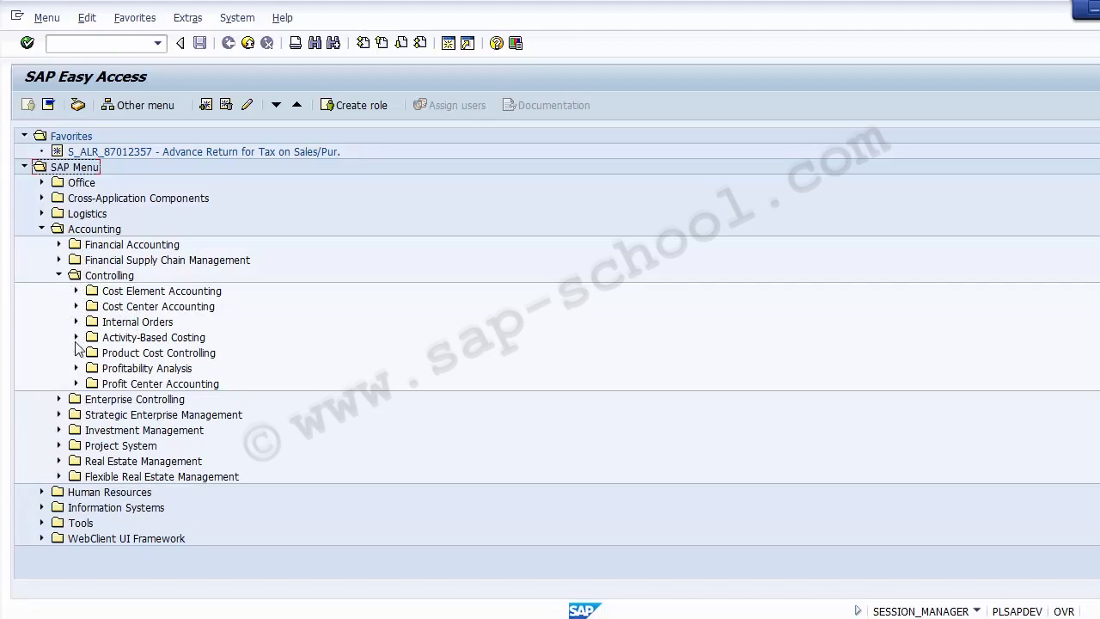
{"action": "left_click", "coordinate": [76, 308]}
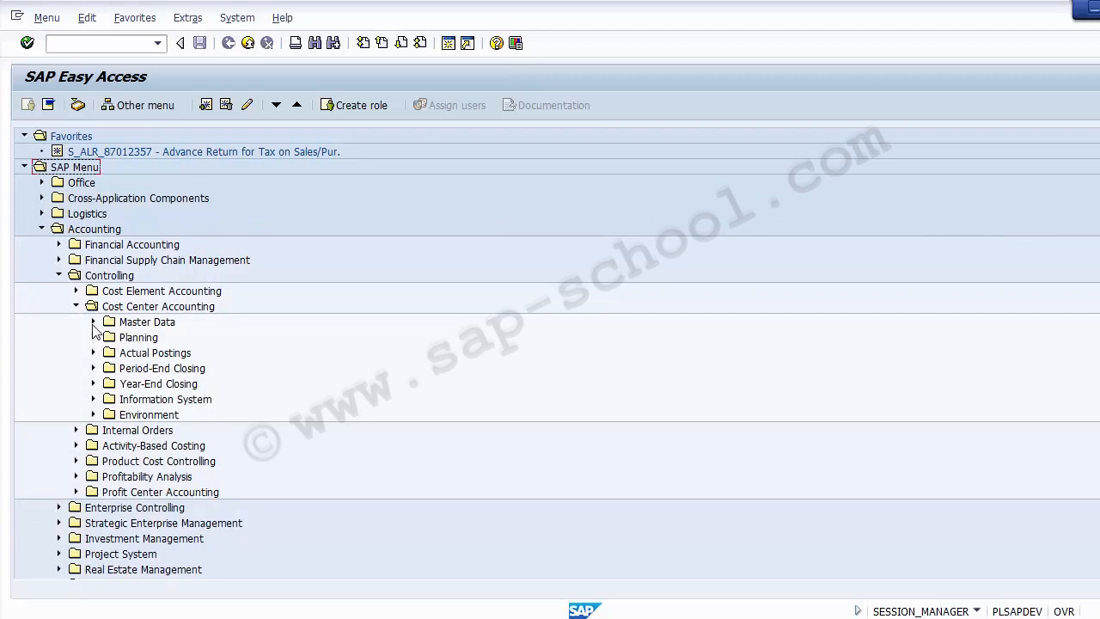
{"action": "left_click", "coordinate": [93, 398]}
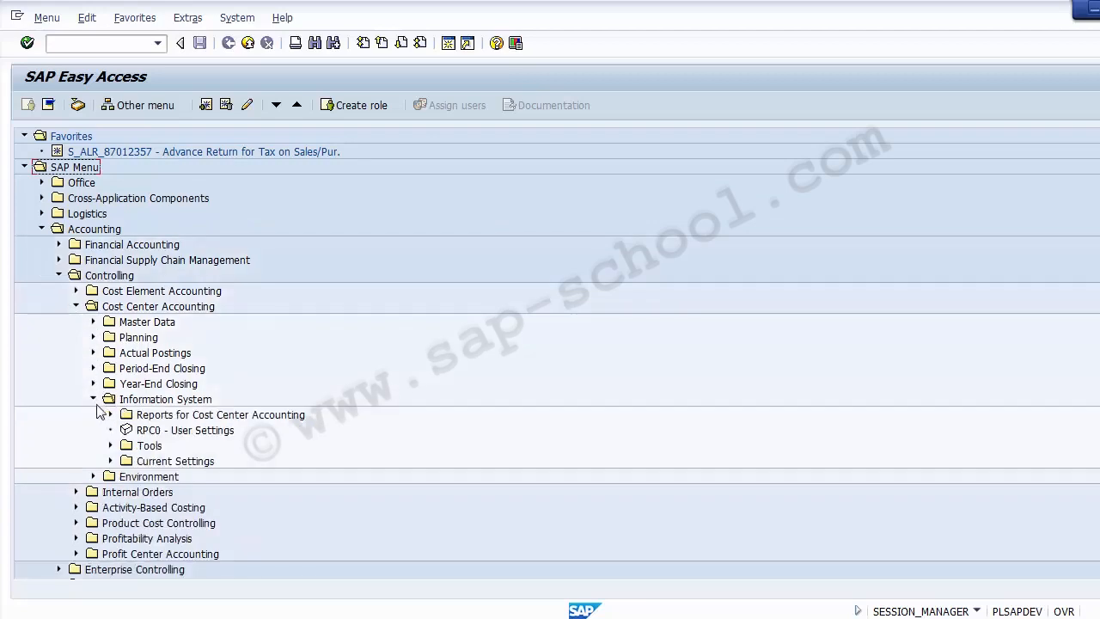
{"action": "left_click", "coordinate": [111, 415]}
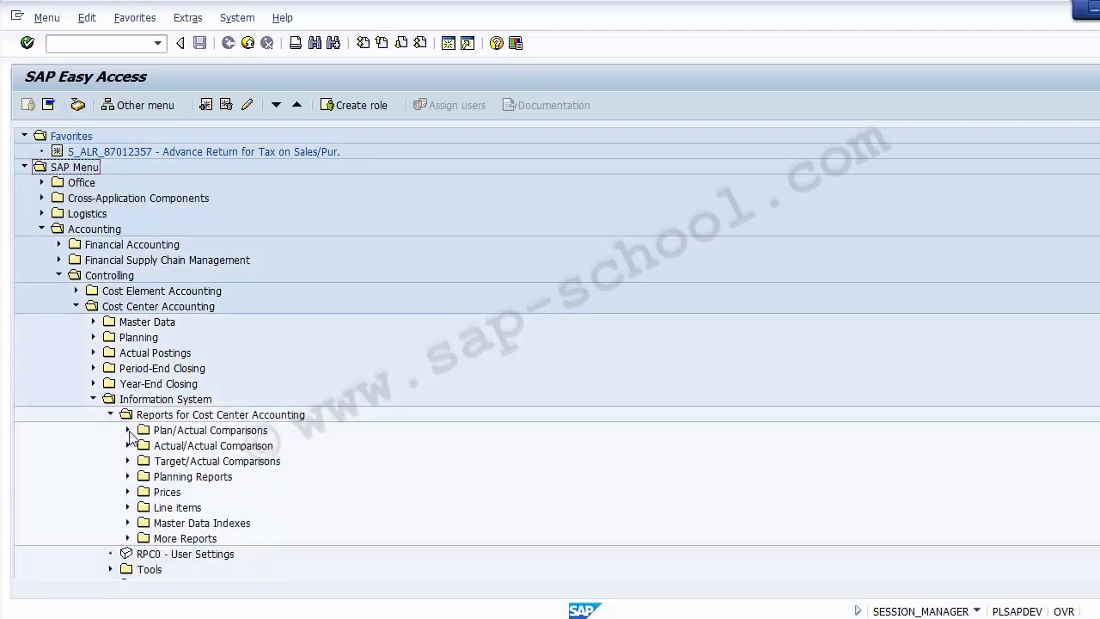
{"action": "left_click", "coordinate": [127, 430]}
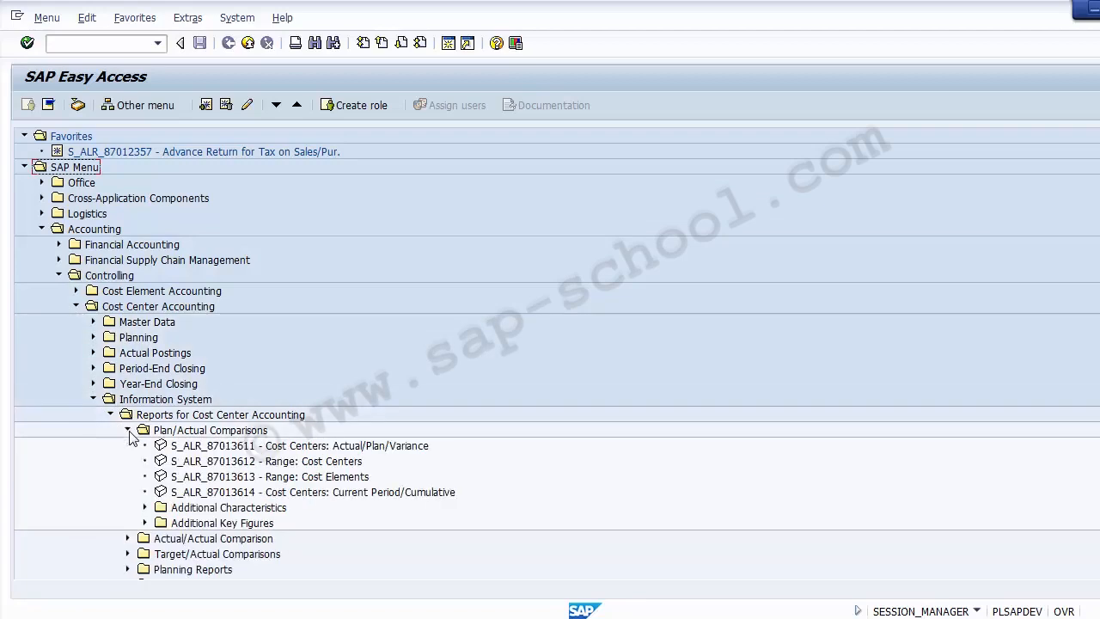
{"action": "left_click", "coordinate": [278, 461]}
{"action": "double_click", "coordinate": [228, 462]}
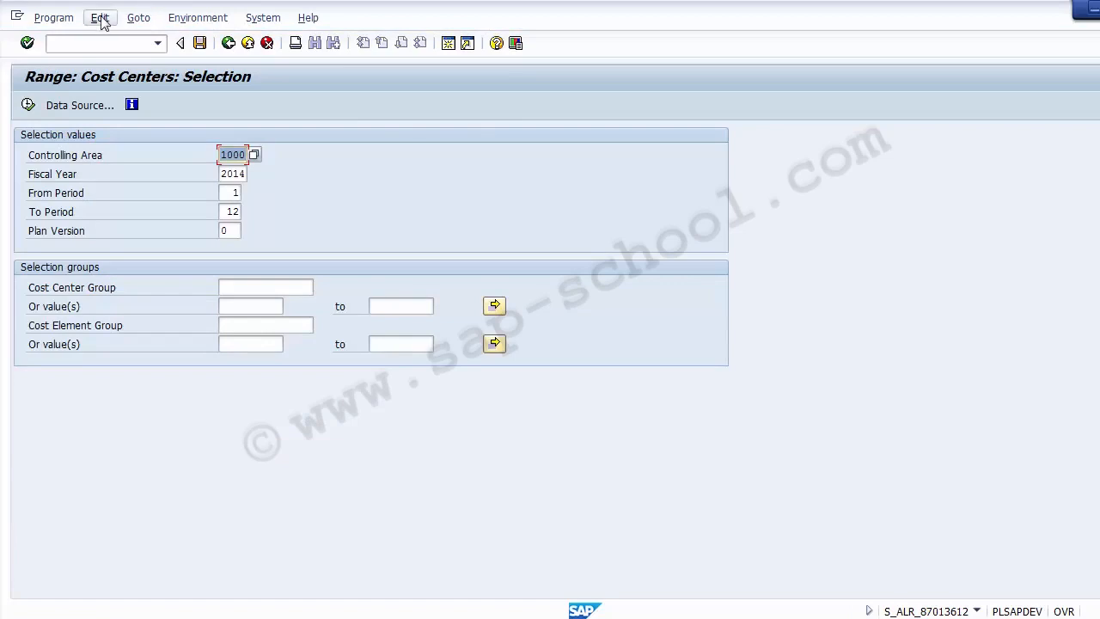
Step: Examine the library and table in the technical information of the Range: Cost Centers report
{"action": "left_click", "coordinate": [197, 18]}
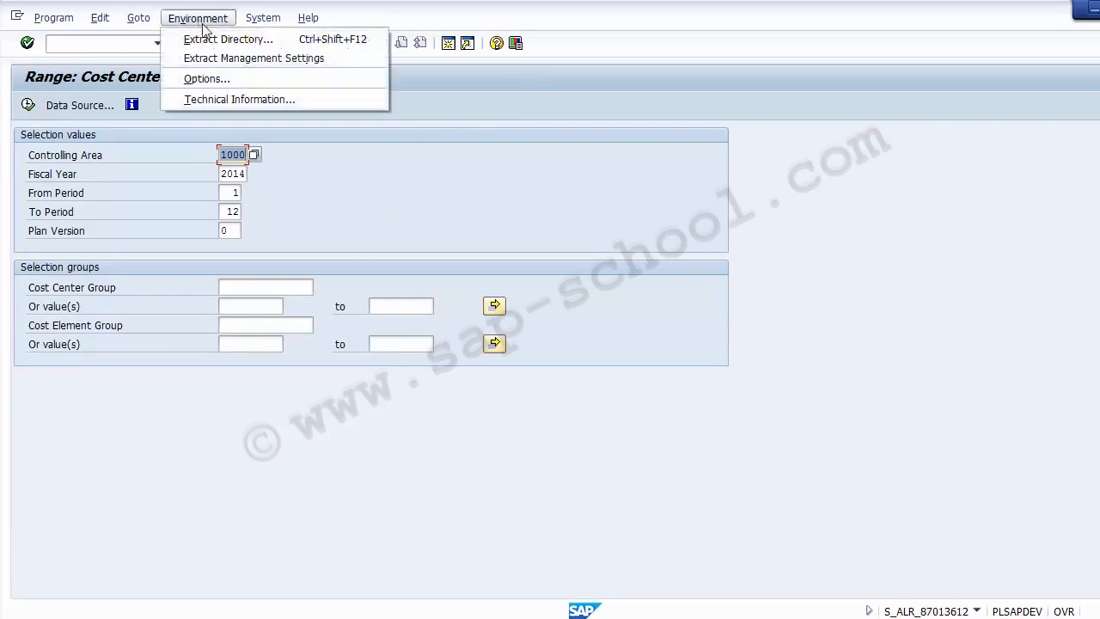
{"action": "left_click", "coordinate": [246, 100]}
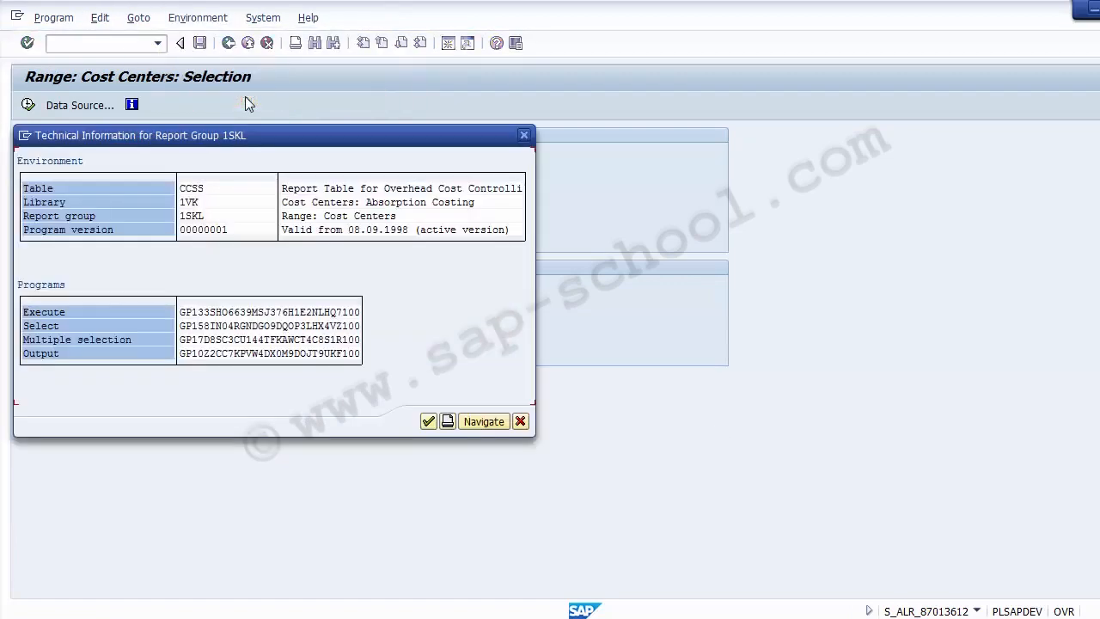
{"action": "left_click", "coordinate": [193, 205]}
{"action": "left_click", "coordinate": [186, 190]}
{"action": "left_click", "coordinate": [519, 421]}
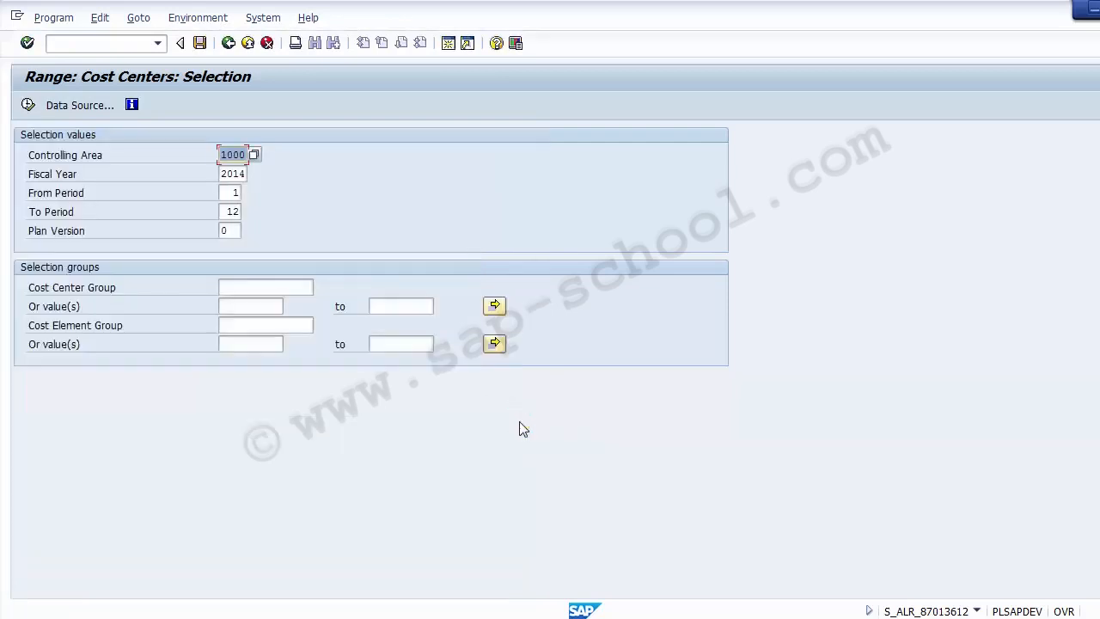
Step: Leave the report selection for the SAP Easy Access menu and stay logged on
{"action": "left_click", "coordinate": [228, 42]}
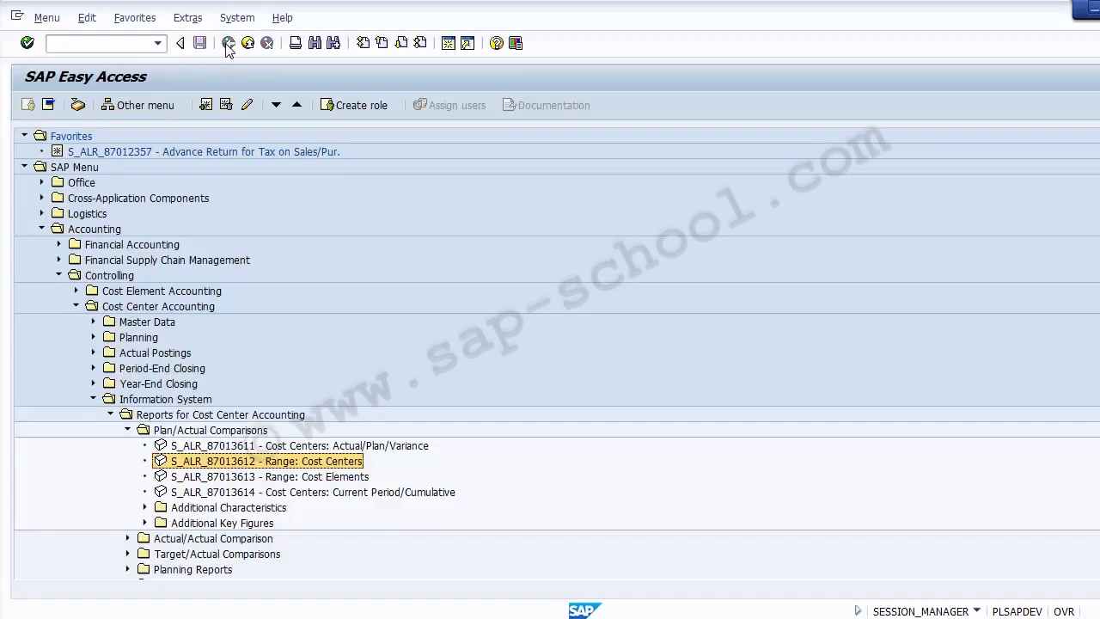
{"action": "left_click", "coordinate": [248, 43]}
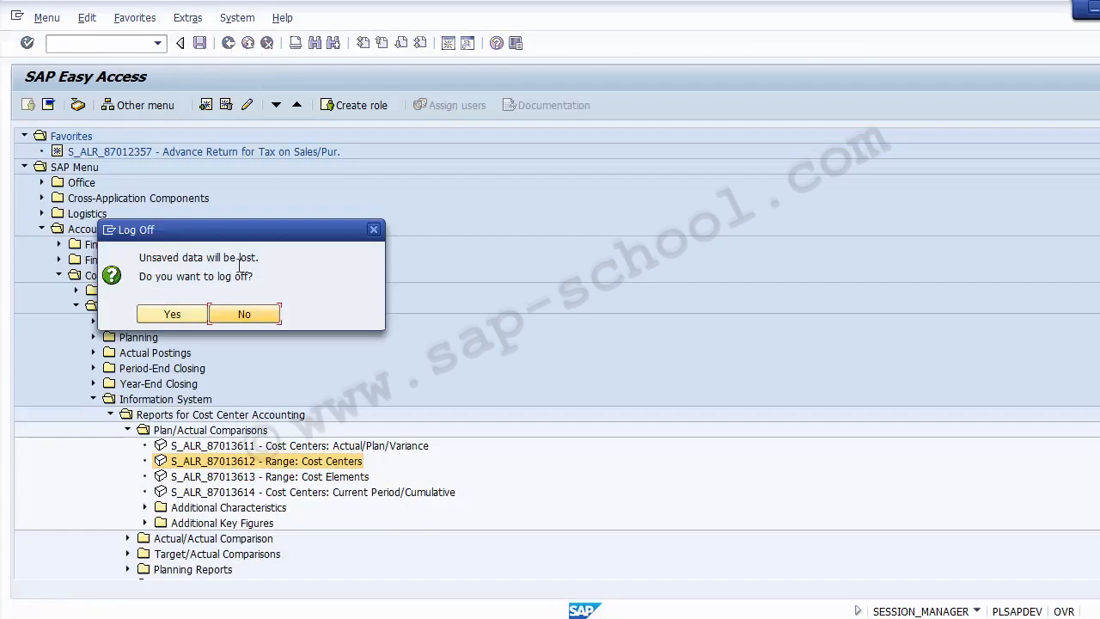
{"action": "left_click", "coordinate": [245, 315]}
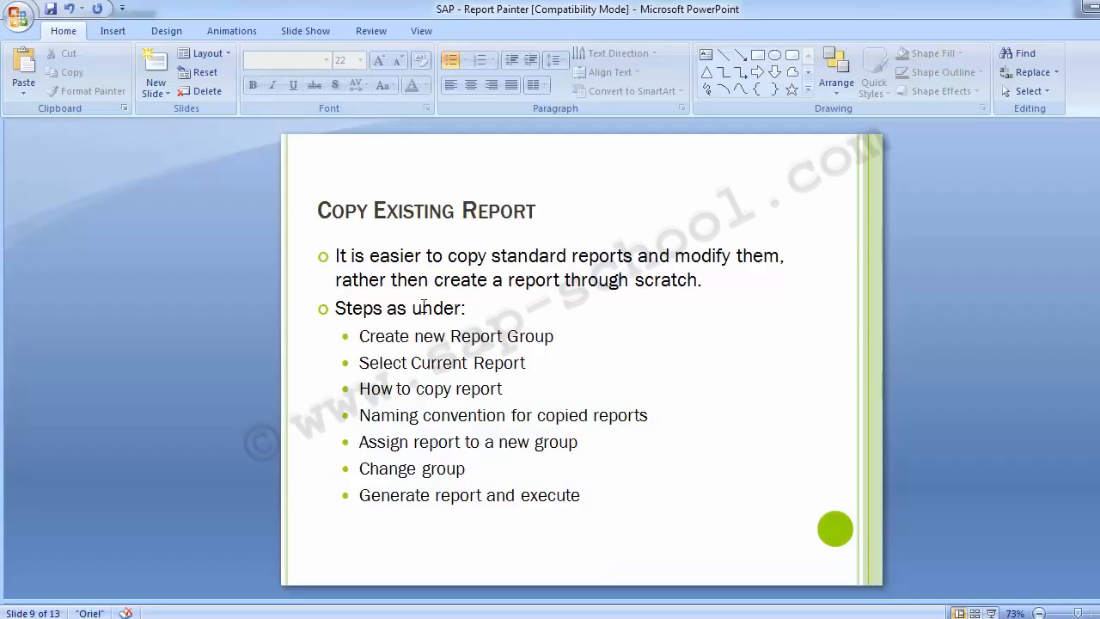
Step: In the PowerPoint presentation, look up the transaction codes on the Create Report slide
{"action": "scroll", "coordinate": [424, 305], "scroll_direction": "up", "scroll_amount": 4}
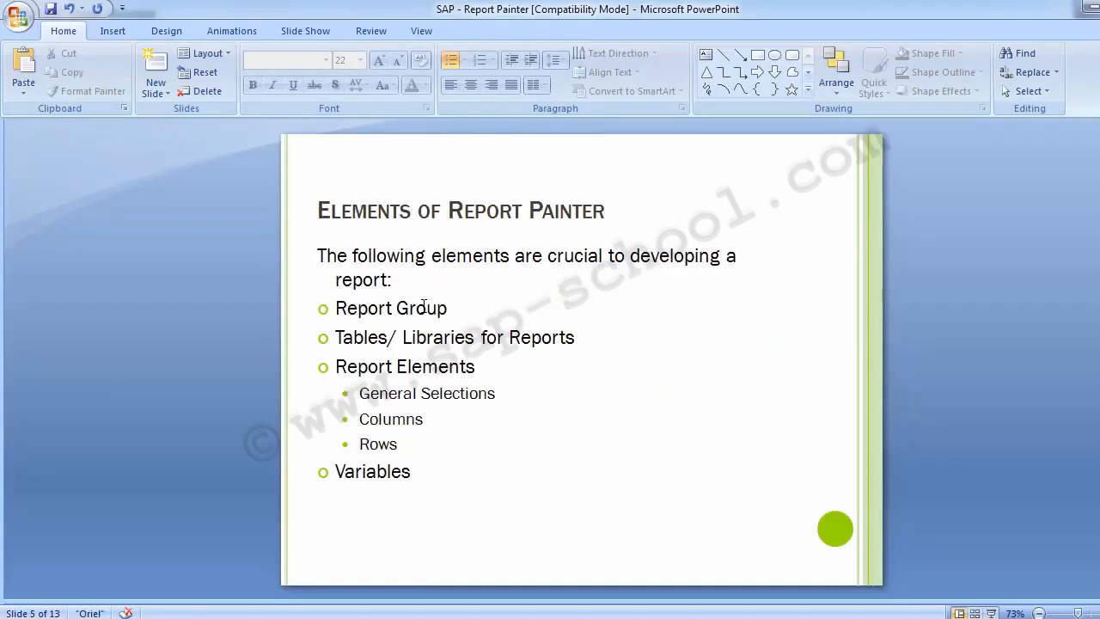
{"action": "scroll", "coordinate": [423, 305], "scroll_direction": "up", "scroll_amount": 1}
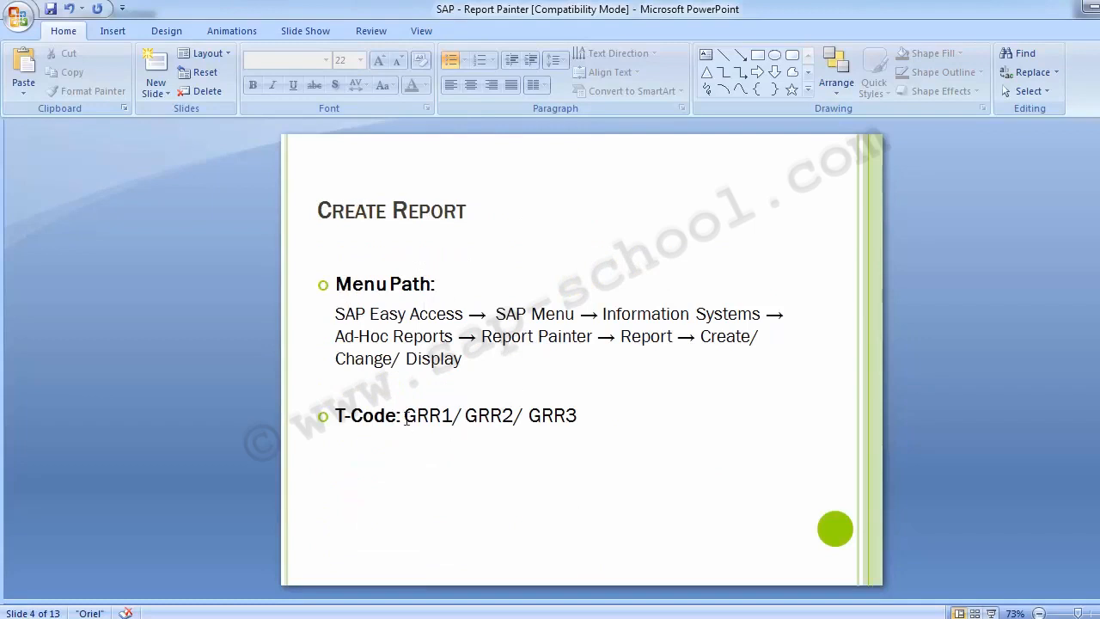
{"action": "left_click_drag", "start_coordinate": [405, 415], "coordinate": [514, 421]}
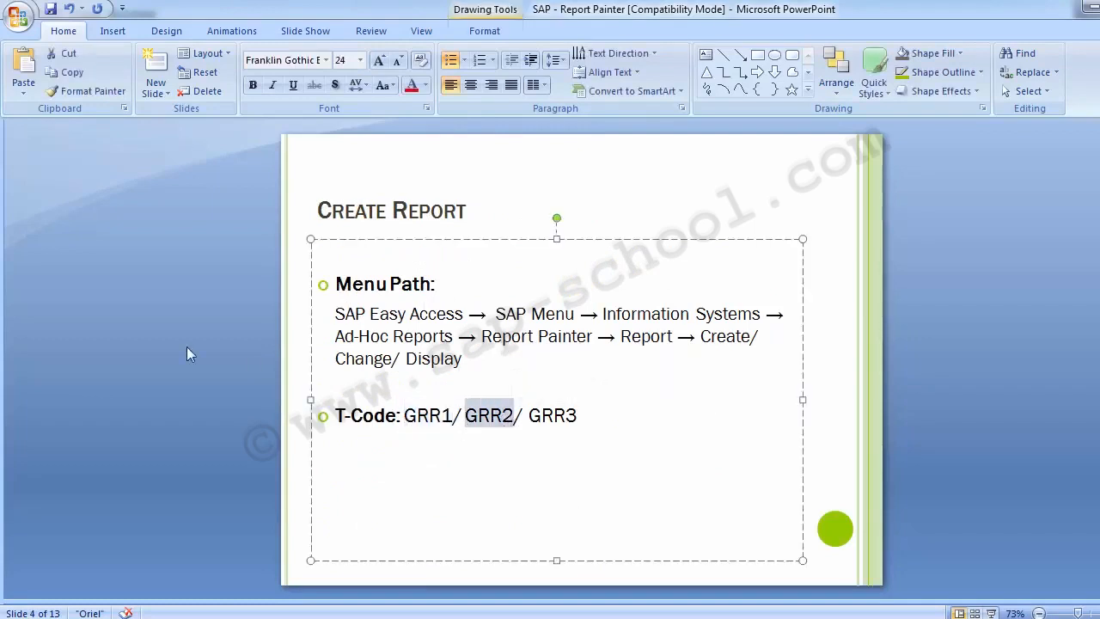
Step: Switch back to SAP and start transaction GRR1 for creating a Report Painter report
{"action": "left_click", "coordinate": [159, 349]}
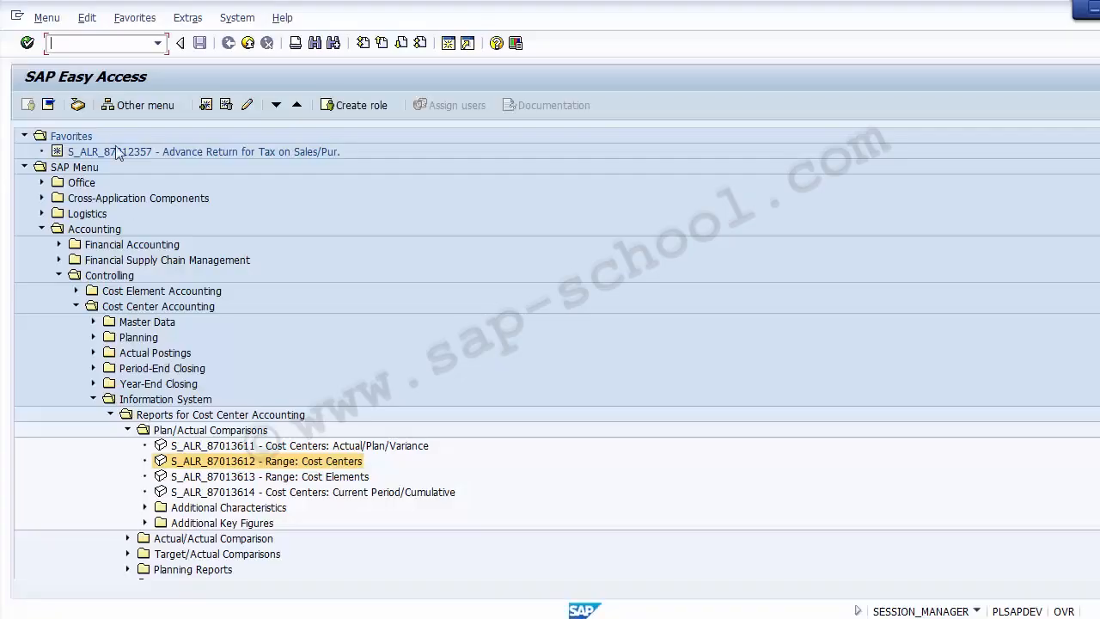
{"action": "type", "text": "/nGRR1"}
{"action": "key", "text": "Return"}
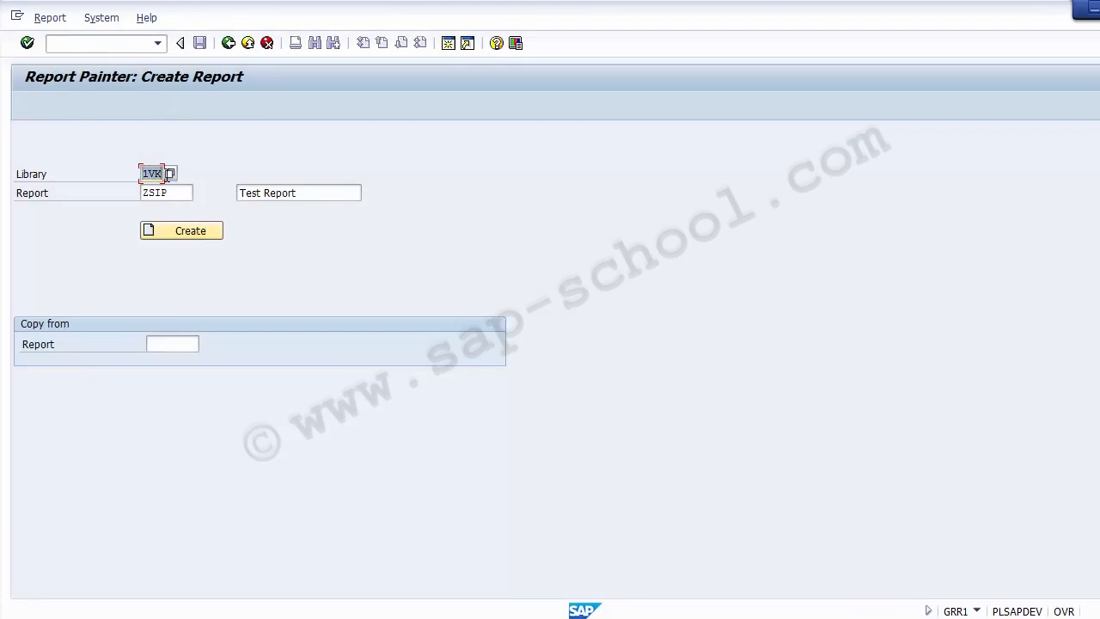
Step: Clear the prefilled report name and set the report description to "Test Cost Center"
{"action": "left_click", "coordinate": [183, 192]}
{"action": "key", "text": "BackSpace"}
{"action": "key", "text": "BackSpace"}
{"action": "key", "text": "BackSpace"}
{"action": "key", "text": "BackSpace"}
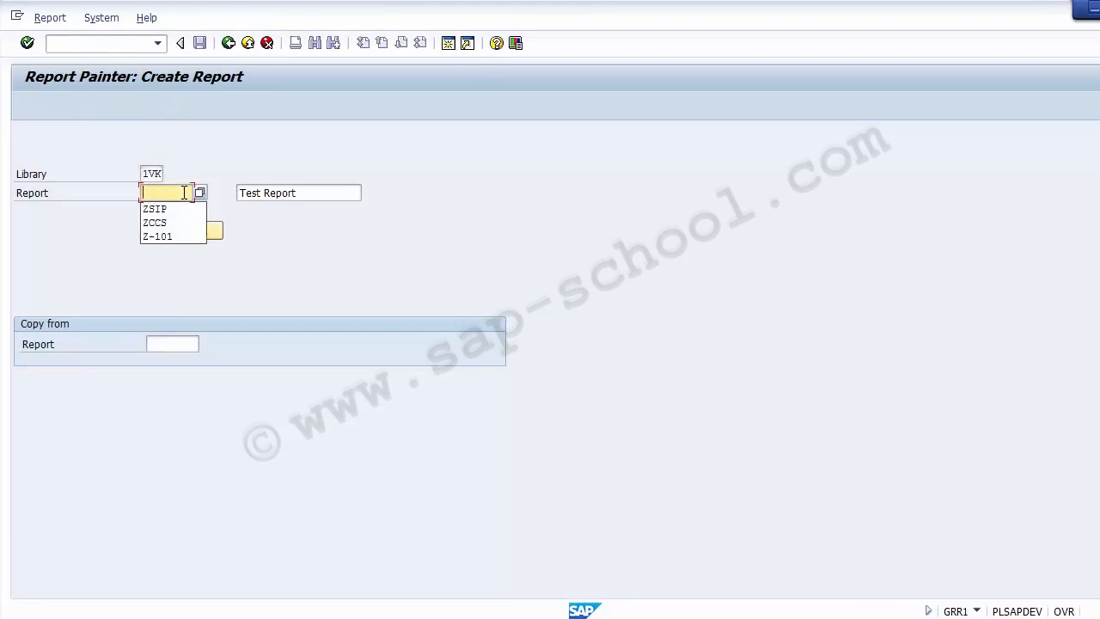
{"action": "left_click", "coordinate": [334, 191]}
{"action": "key", "text": "BackSpace"}
{"action": "key", "text": "BackSpace"}
{"action": "key", "text": "BackSpace"}
{"action": "key", "text": "BackSpace"}
{"action": "key", "text": "BackSpace"}
{"action": "key", "text": "BackSpace"}
{"action": "key", "text": "BackSpace"}
{"action": "key", "text": "BackSpace"}
{"action": "key", "text": "BackSpace"}
{"action": "key", "text": "BackSpace"}
{"action": "key", "text": "BackSpace"}
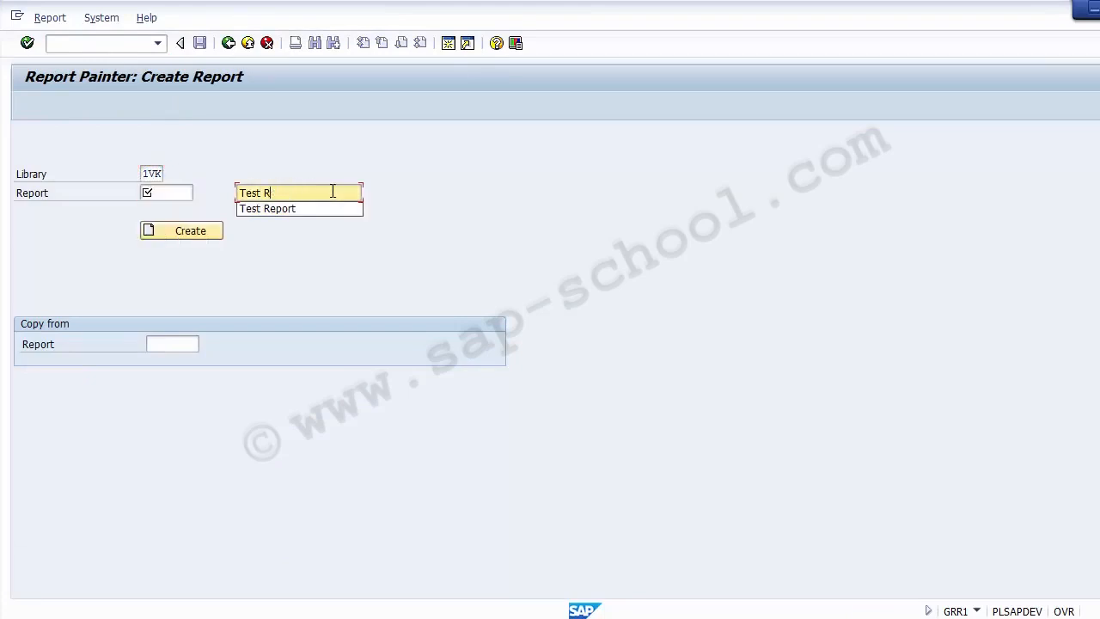
{"action": "type", "text": "Test C"}
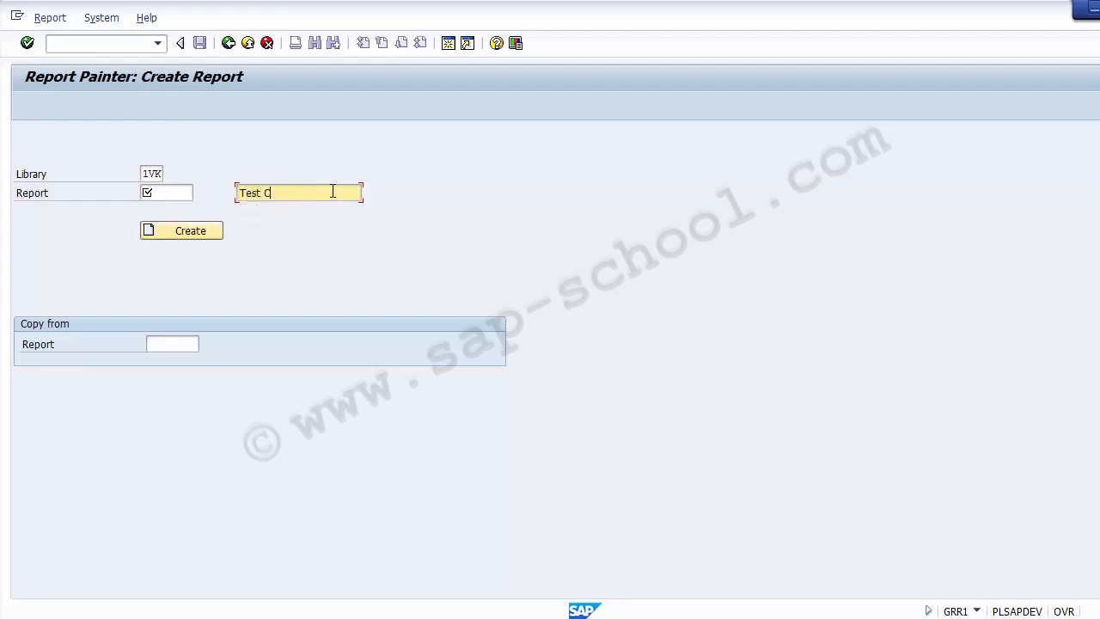
{"action": "type", "text": "ost Center"}
Step: Set the name of the new report to ZSIP001
{"action": "left_click", "coordinate": [159, 197]}
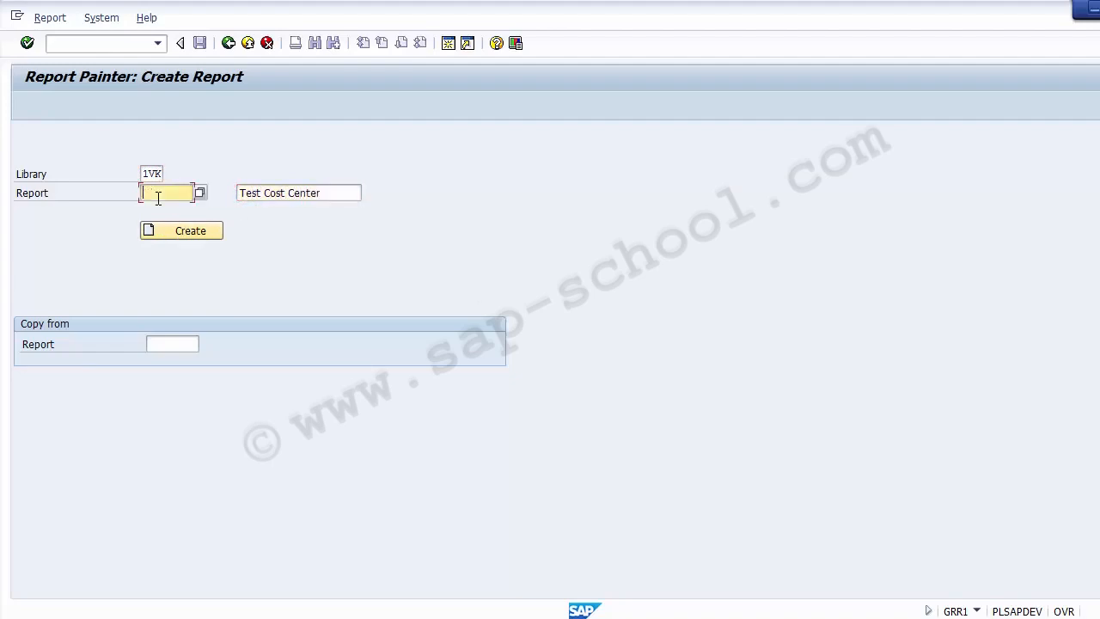
{"action": "type", "text": "Z"}
{"action": "key", "text": "Down"}
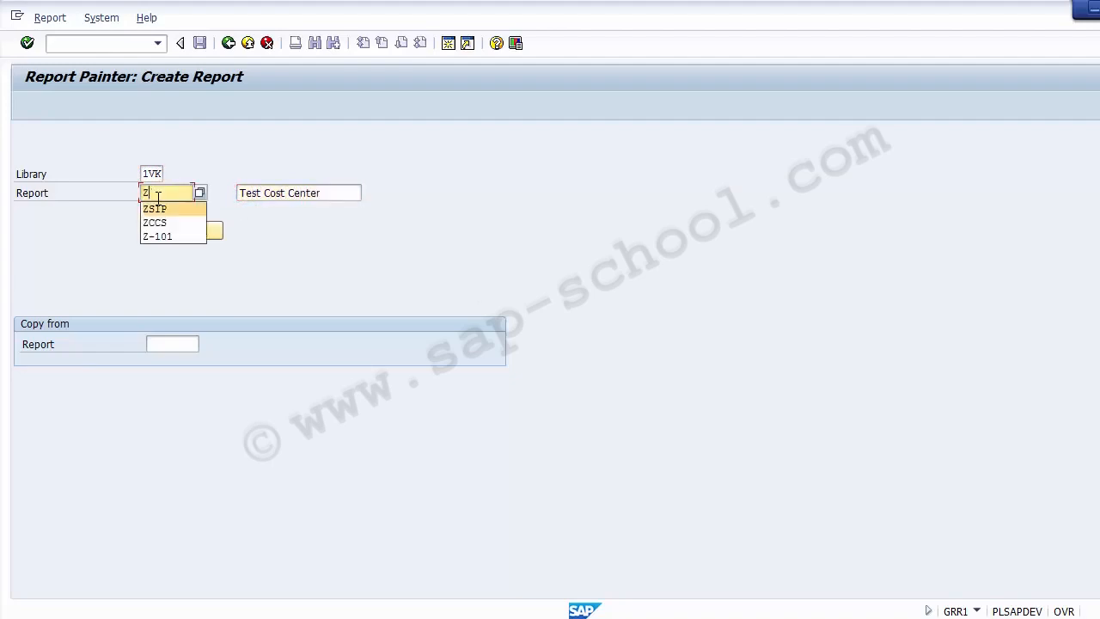
{"action": "key", "text": "Return"}
{"action": "type", "text": "1"}
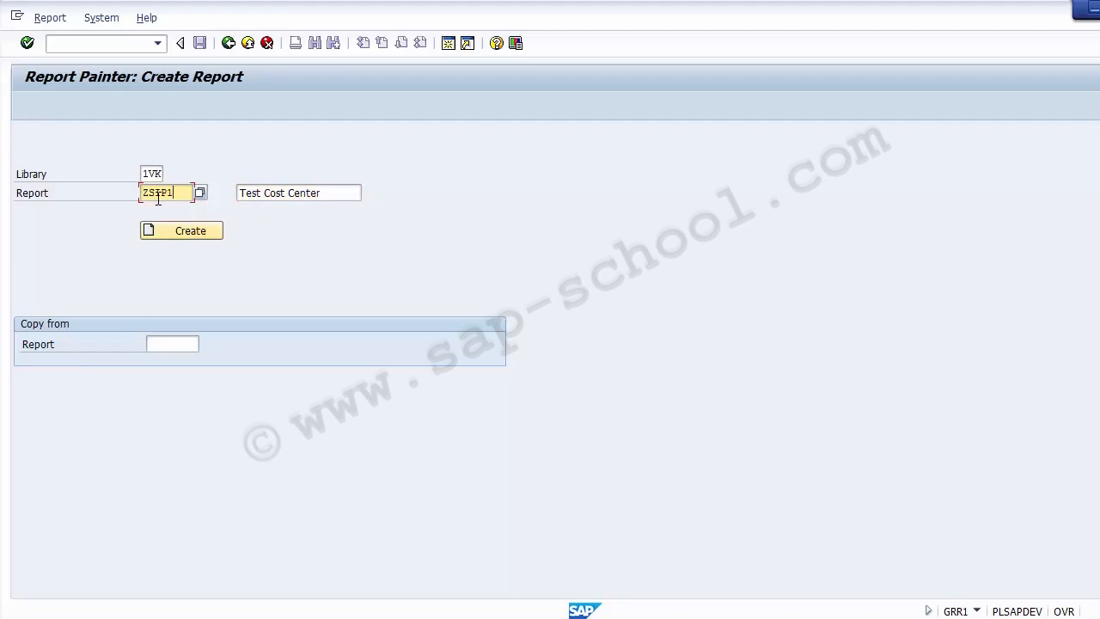
{"action": "key", "text": "BackSpace"}
{"action": "type", "text": "001"}
Step: Specify 1SIP-001 as the report to copy from and create the new report in library 1VK
{"action": "left_click", "coordinate": [170, 344]}
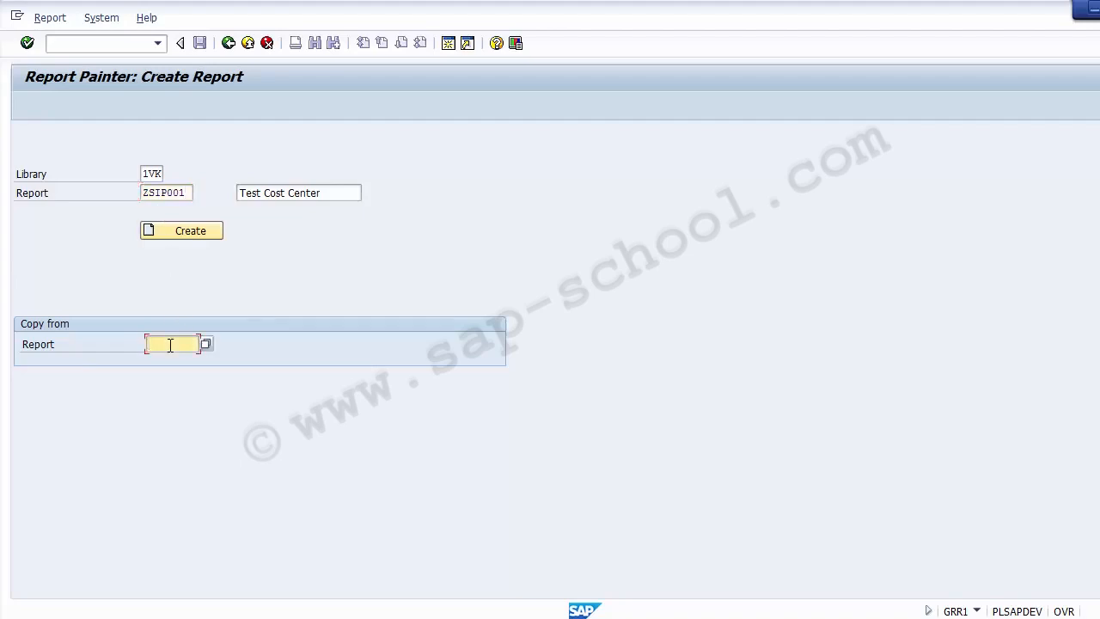
{"action": "key", "text": "space"}
{"action": "key", "text": "Down"}
{"action": "key", "text": "Return"}
{"action": "double_click", "coordinate": [151, 174]}
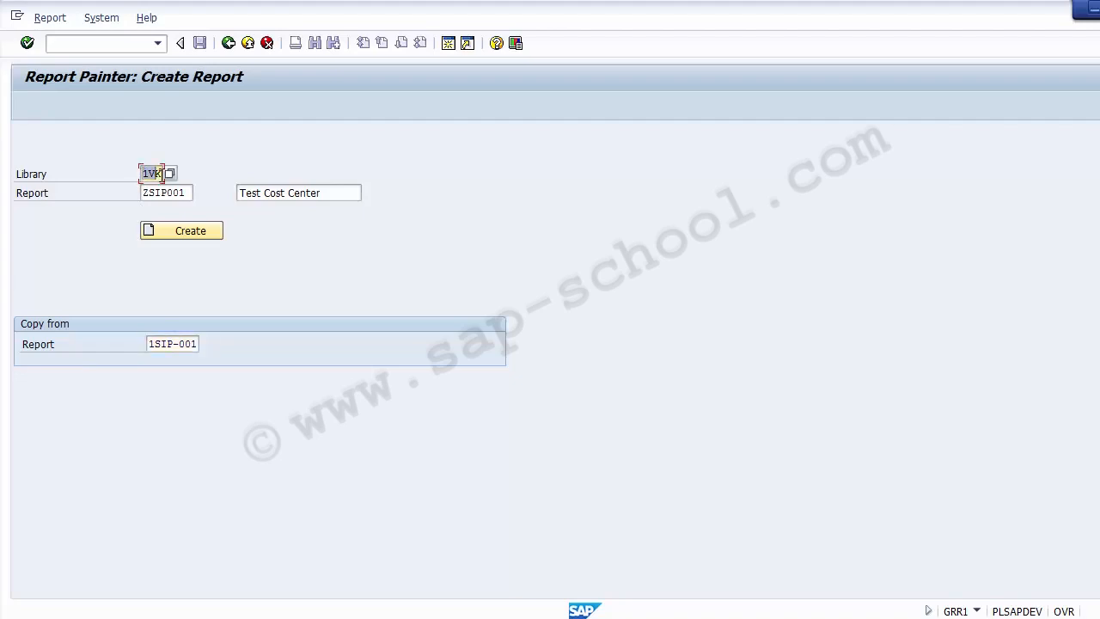
{"action": "left_click_drag", "start_coordinate": [146, 193], "coordinate": [188, 195]}
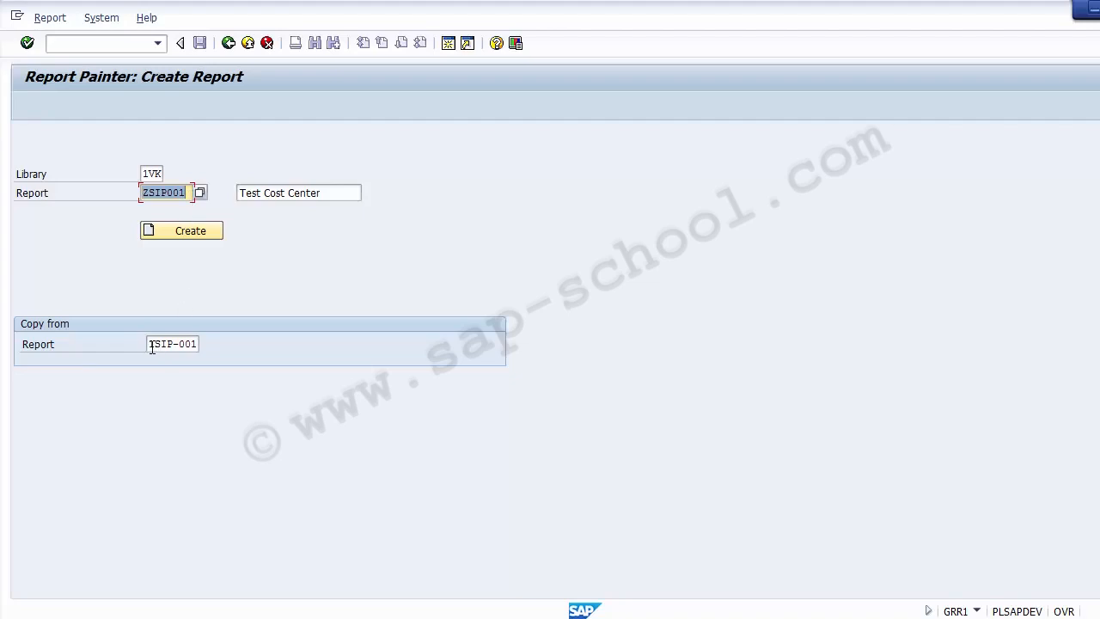
{"action": "left_click_drag", "start_coordinate": [149, 343], "coordinate": [202, 346]}
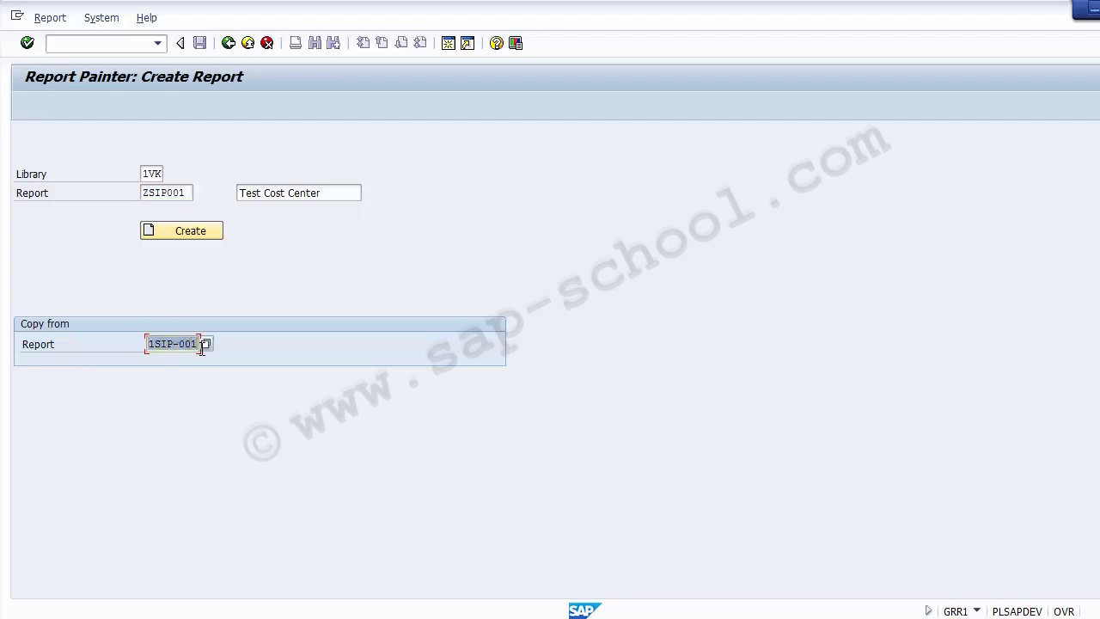
{"action": "left_click", "coordinate": [189, 232]}
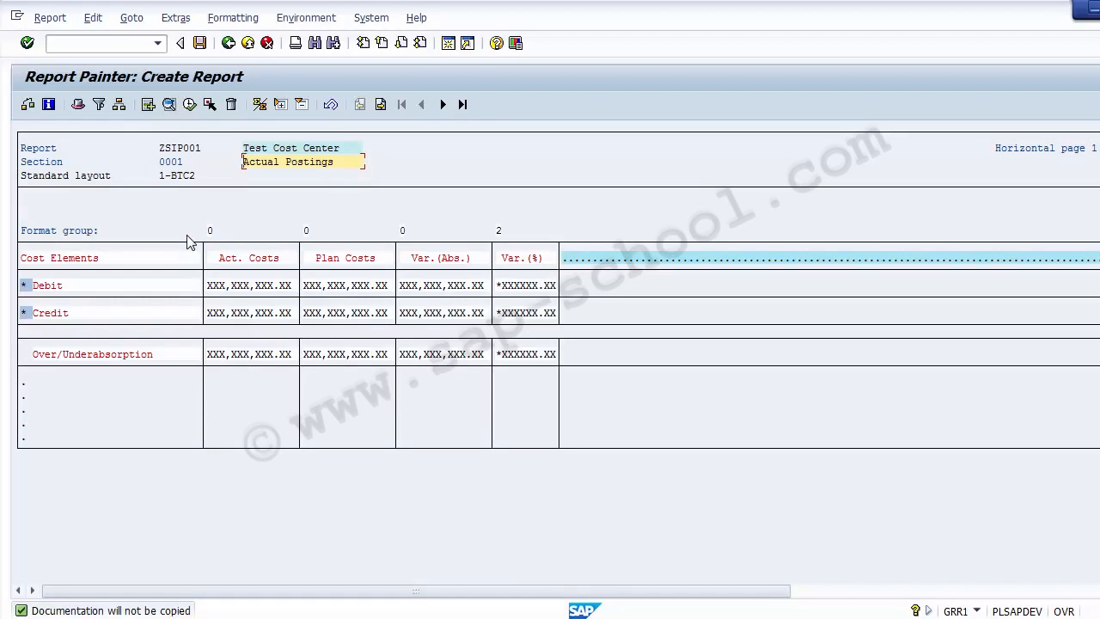
Step: Save the newly created report ZSIP001
{"action": "left_click", "coordinate": [165, 150]}
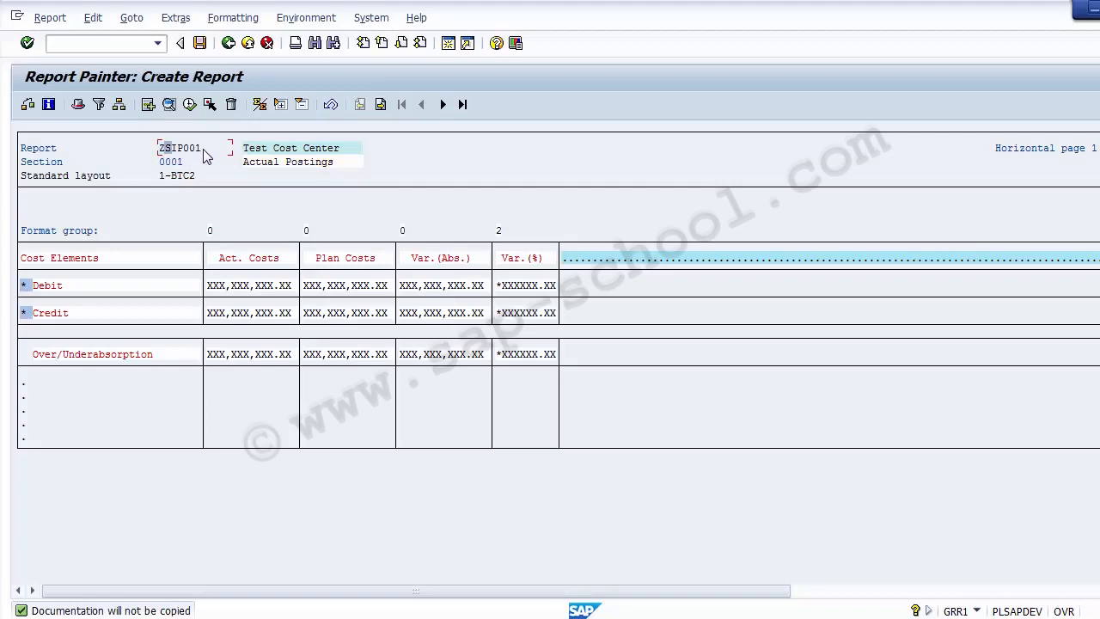
{"action": "left_click", "coordinate": [203, 150]}
{"action": "left_click", "coordinate": [198, 43]}
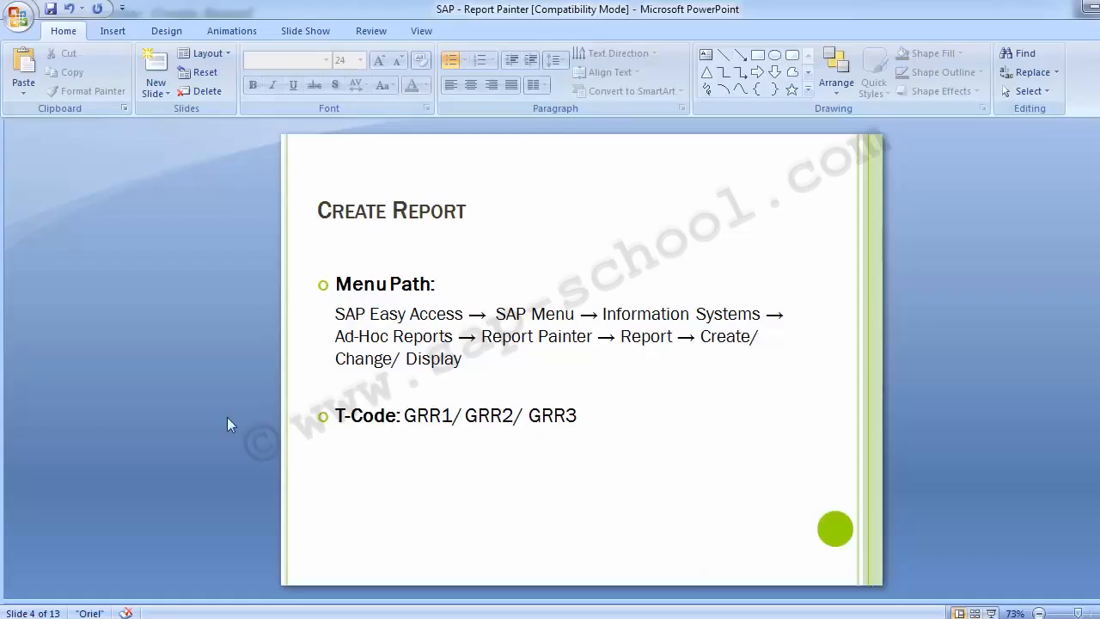
Step: Review the Copy Existing Report slide in PowerPoint for assigning the report to a new group, and return to SAP
{"action": "scroll", "coordinate": [163, 466], "scroll_direction": "down", "scroll_amount": 2}
{"action": "scroll", "coordinate": [163, 466], "scroll_direction": "down", "scroll_amount": 3}
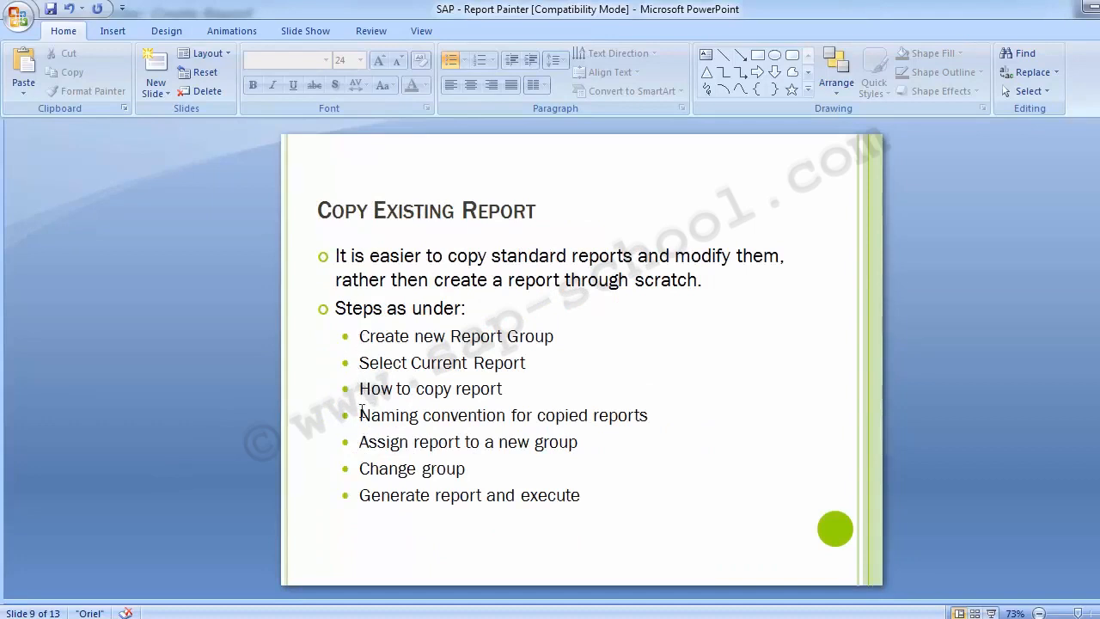
{"action": "left_click_drag", "start_coordinate": [359, 442], "coordinate": [564, 447]}
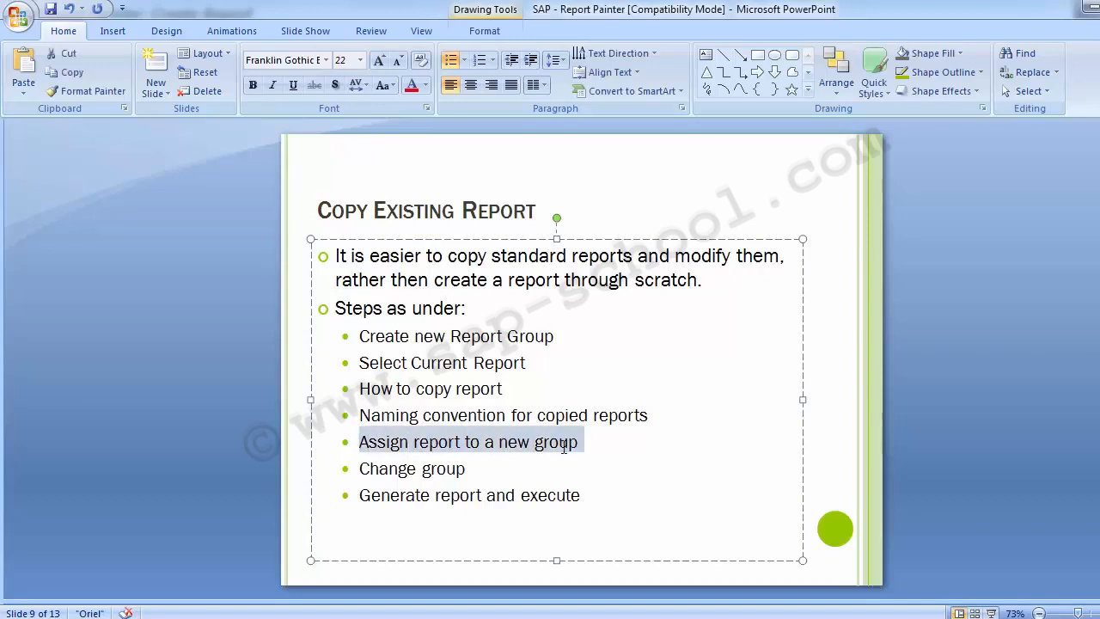
{"action": "left_click", "coordinate": [143, 362]}
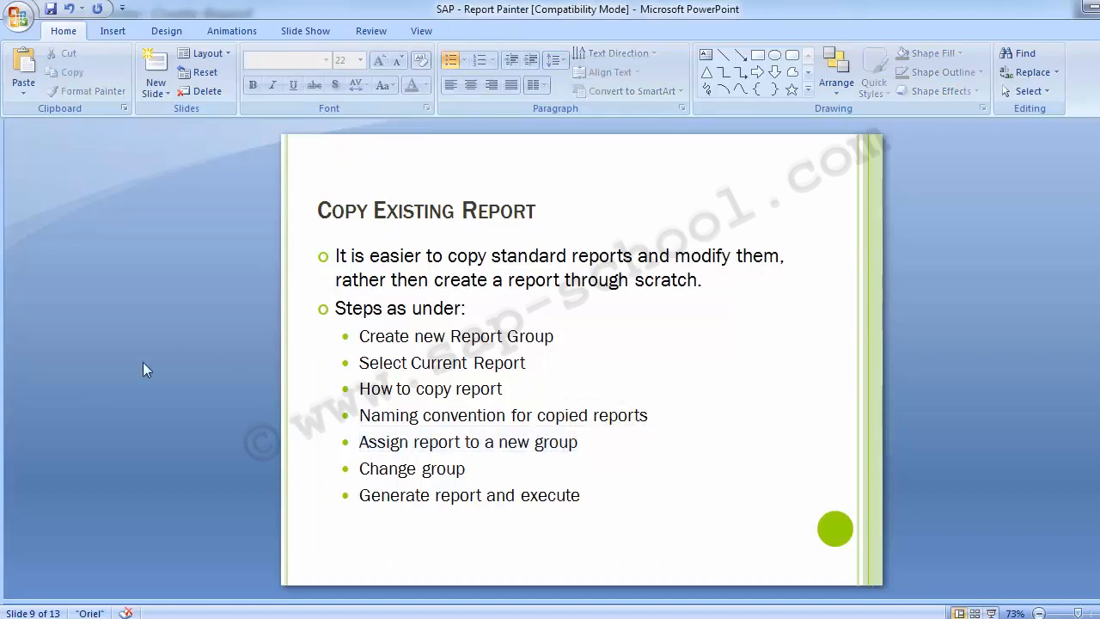
{"action": "key", "text": "alt+Tab"}
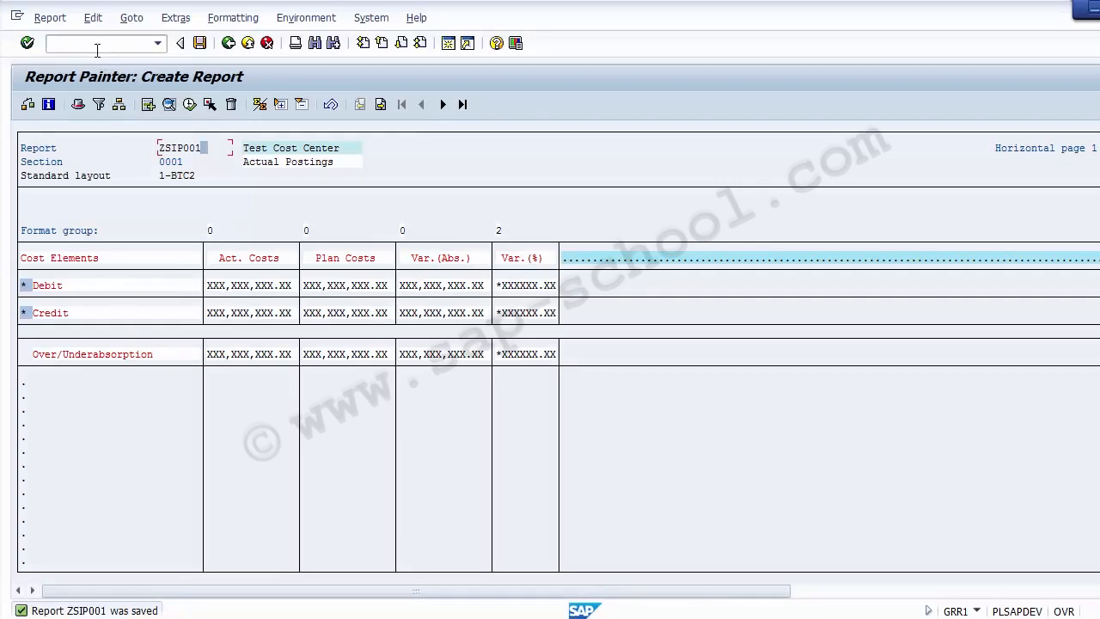
Step: Try to open transaction GR55 in a new session with the command /oGR55
{"action": "left_click", "coordinate": [97, 45]}
{"action": "type", "text": "/oGR%%"}
{"action": "key", "text": "BackSpace"}
{"action": "key", "text": "BackSpace"}
{"action": "type", "text": "55"}
{"action": "key", "text": "Return"}
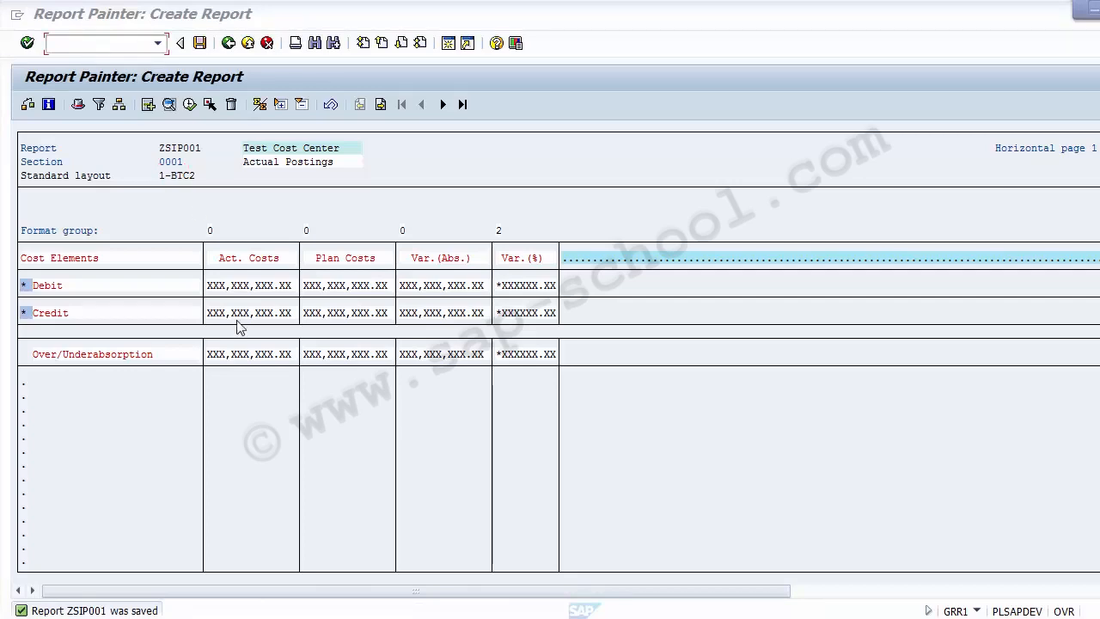
Step: Open a new SAP session and start transaction GR55 in it
{"action": "left_click", "coordinate": [449, 617]}
{"action": "left_click", "coordinate": [448, 43]}
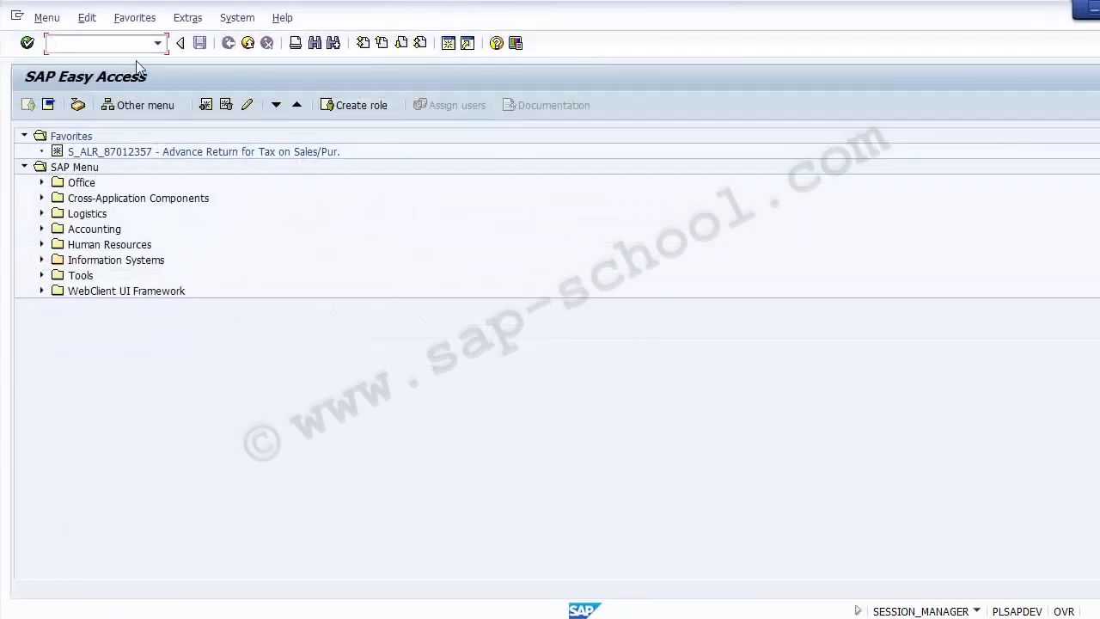
{"action": "type", "text": "gr55"}
{"action": "key", "text": "Return"}
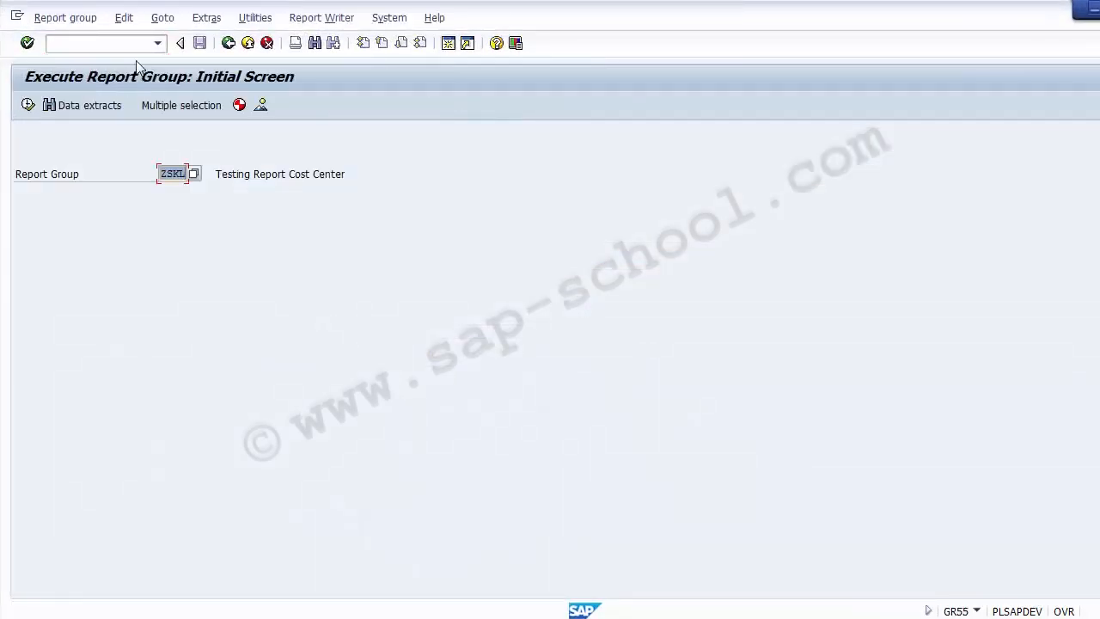
Step: Open report group ZSKL in change mode and bring up its list of assigned reports
{"action": "left_click", "coordinate": [46, 180]}
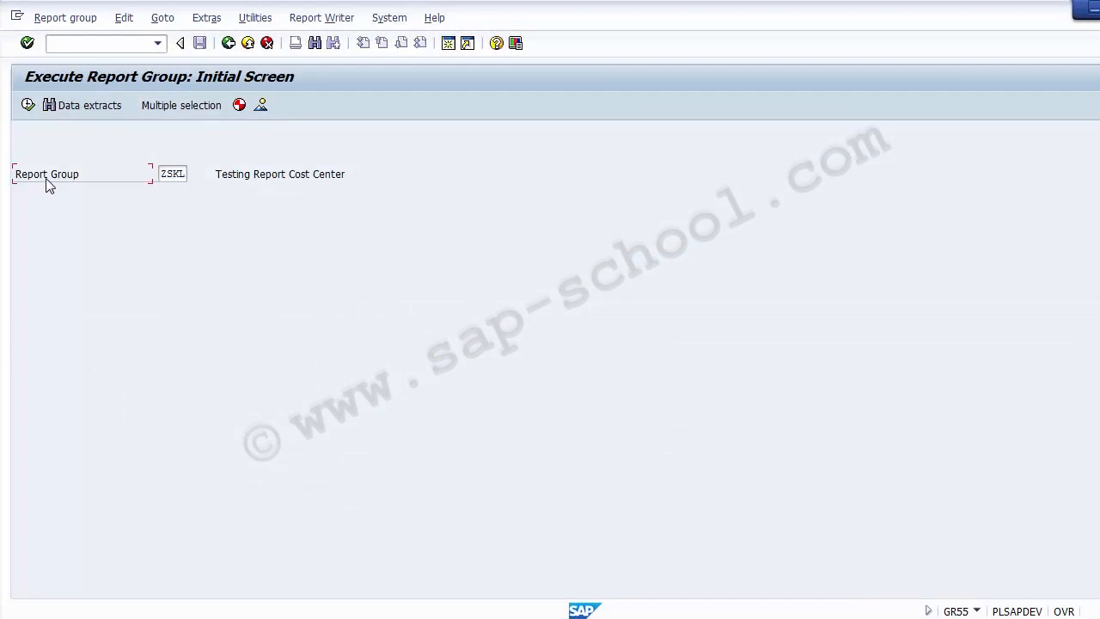
{"action": "left_click_drag", "start_coordinate": [159, 173], "coordinate": [189, 176]}
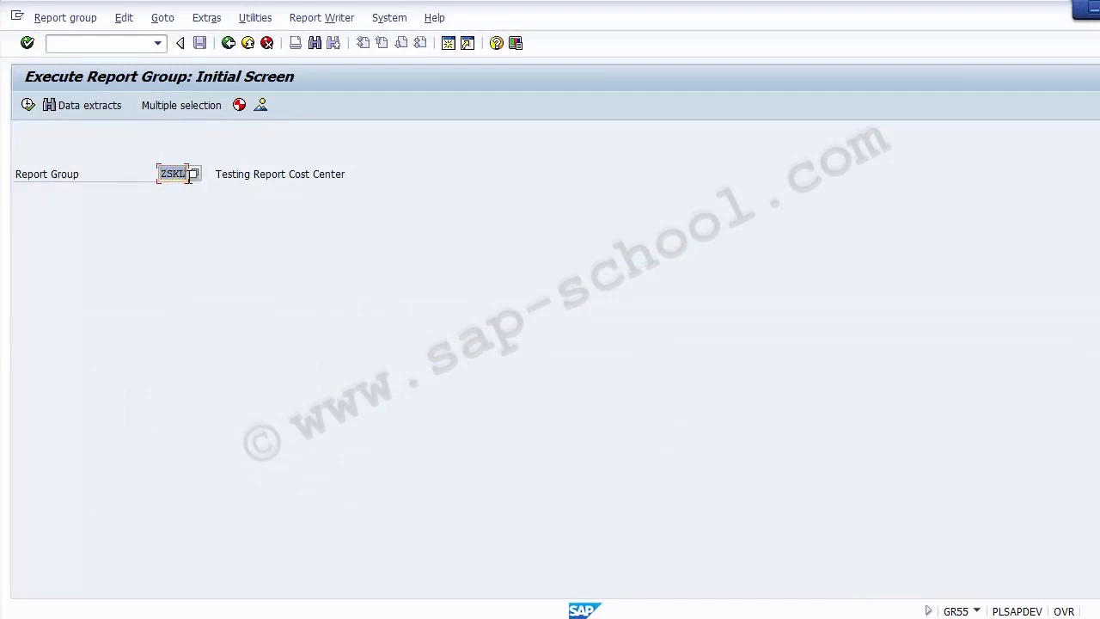
{"action": "left_click", "coordinate": [59, 22]}
{"action": "left_click", "coordinate": [68, 78]}
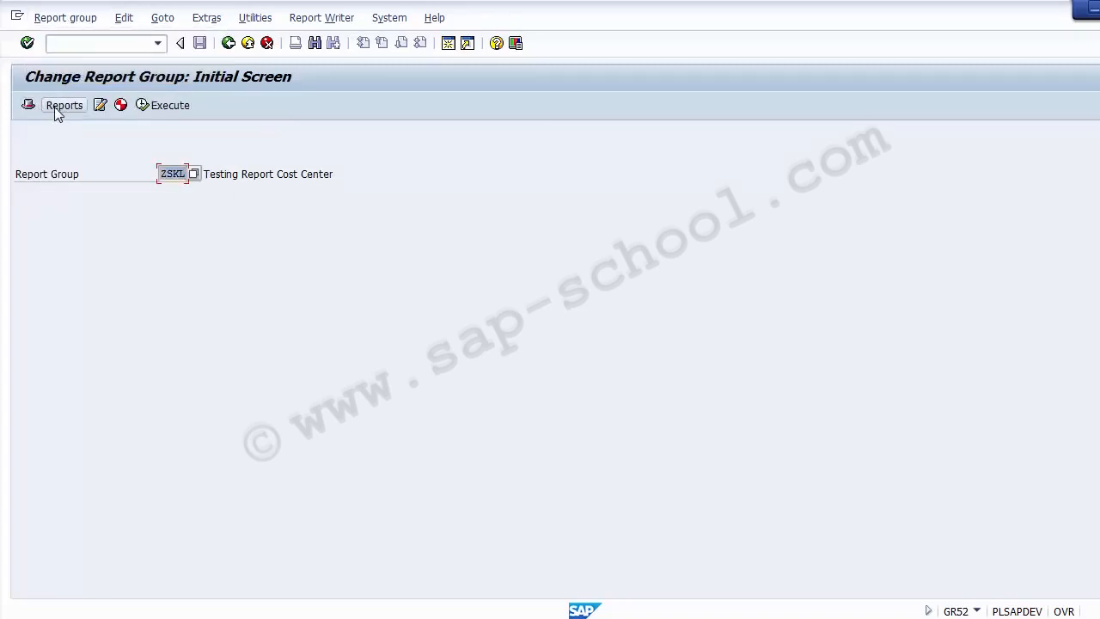
{"action": "left_click", "coordinate": [57, 108]}
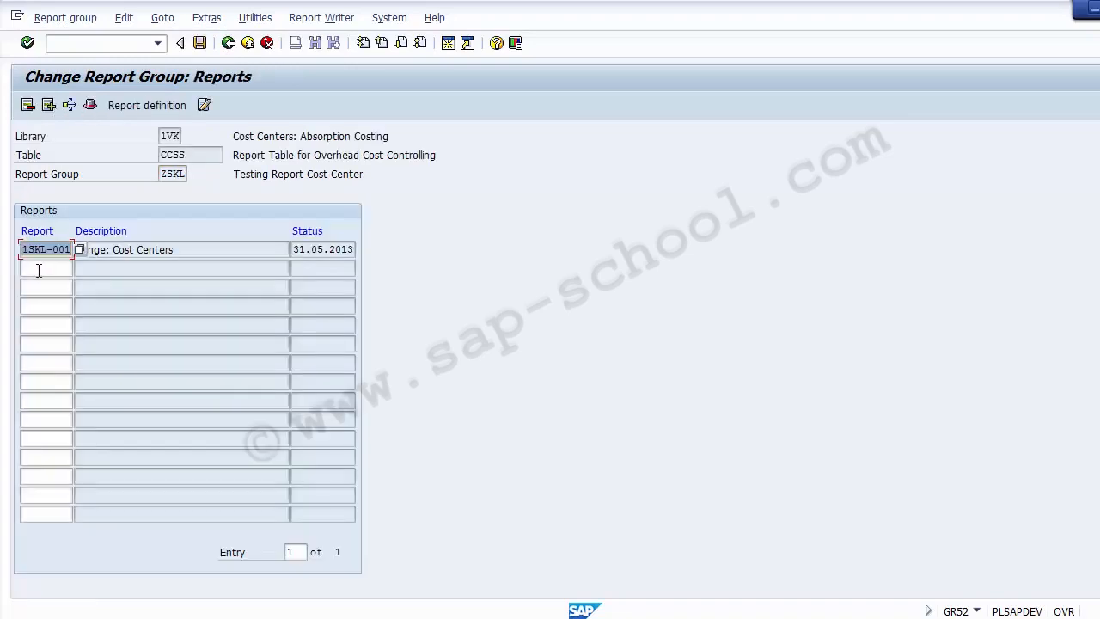
Step: Add report ZSIP001 to the report group below 1SKL-001 and save the group
{"action": "left_click", "coordinate": [39, 270]}
{"action": "type", "text": "ZSIP"}
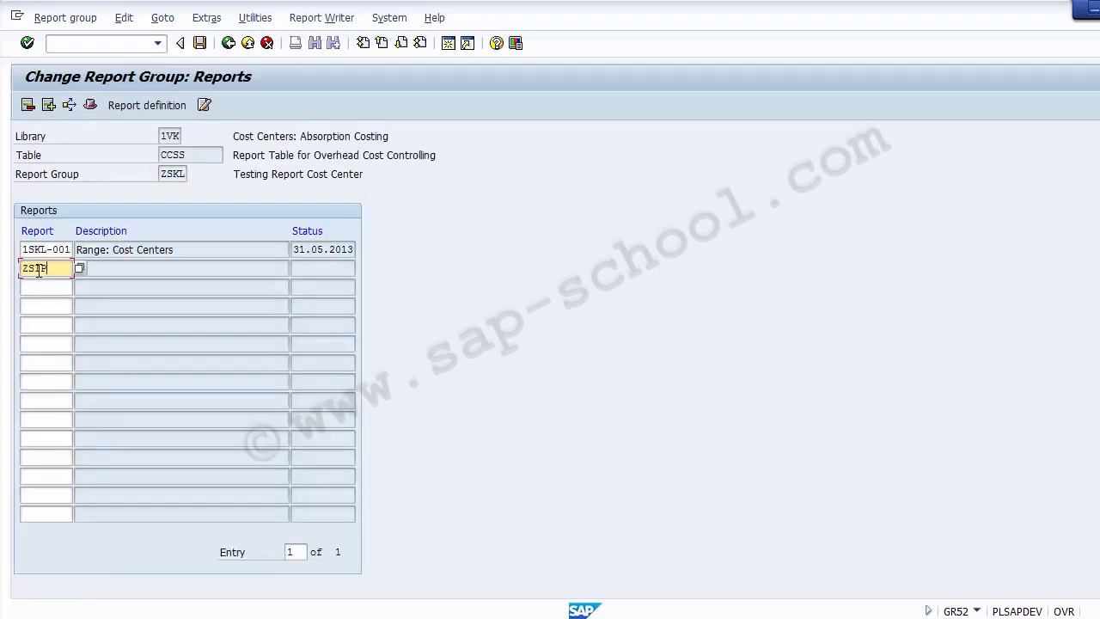
{"action": "type", "text": "001"}
{"action": "left_click", "coordinate": [110, 270]}
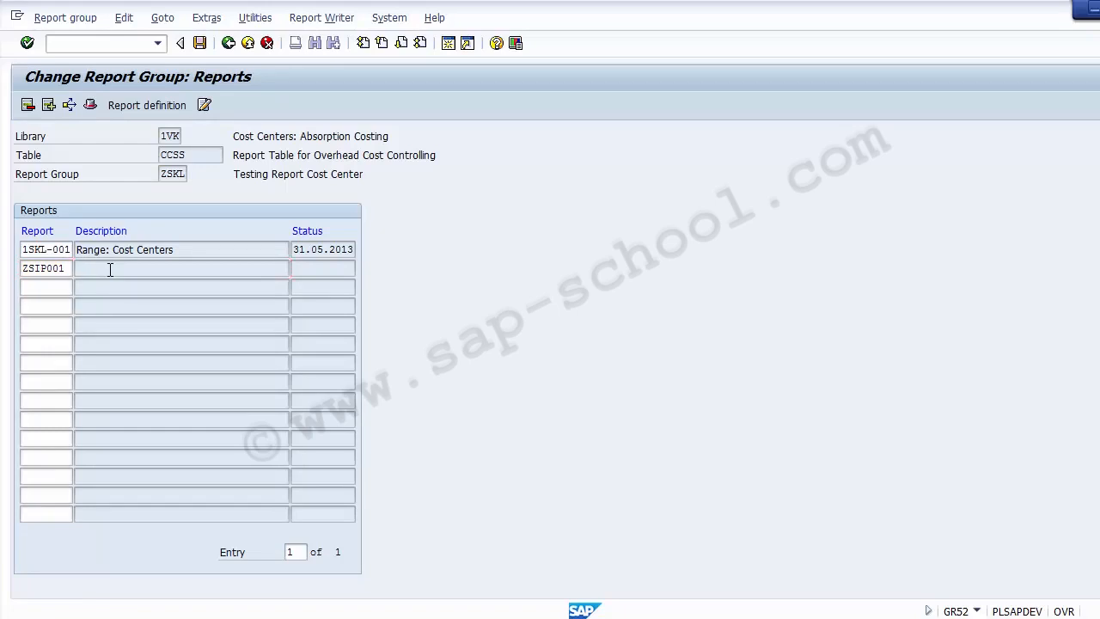
{"action": "key", "text": "Return"}
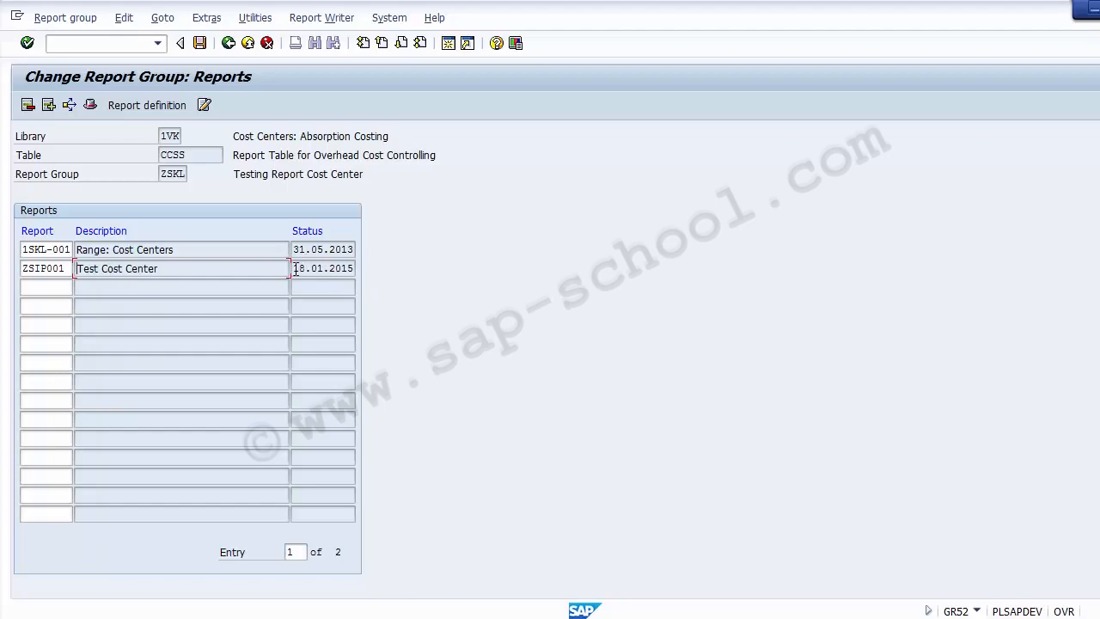
{"action": "left_click_drag", "start_coordinate": [295, 268], "coordinate": [362, 269]}
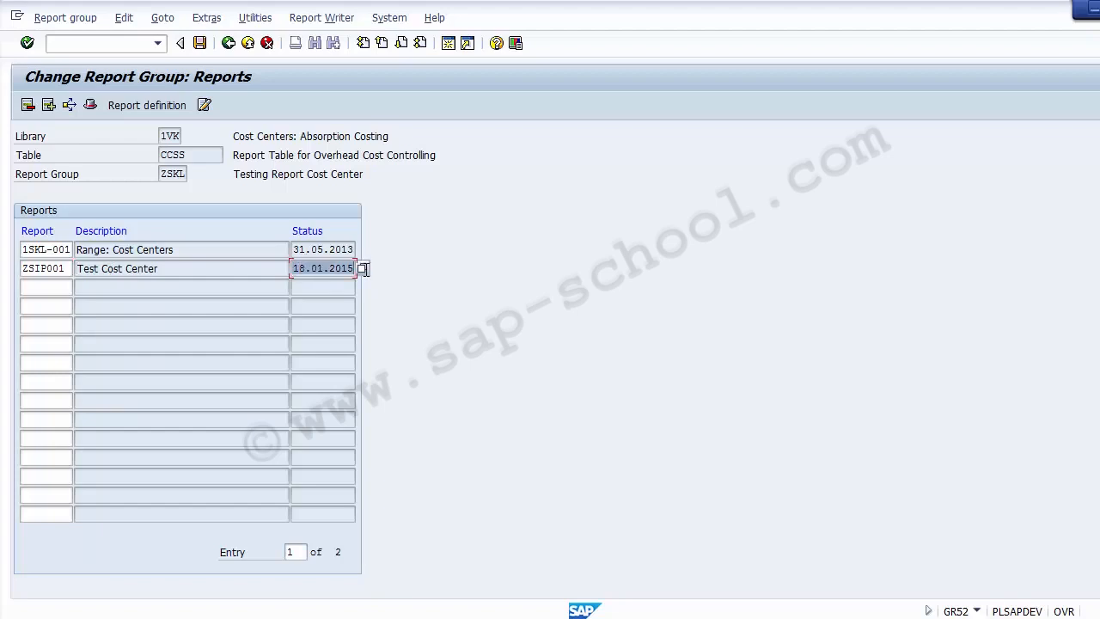
{"action": "left_click", "coordinate": [201, 46]}
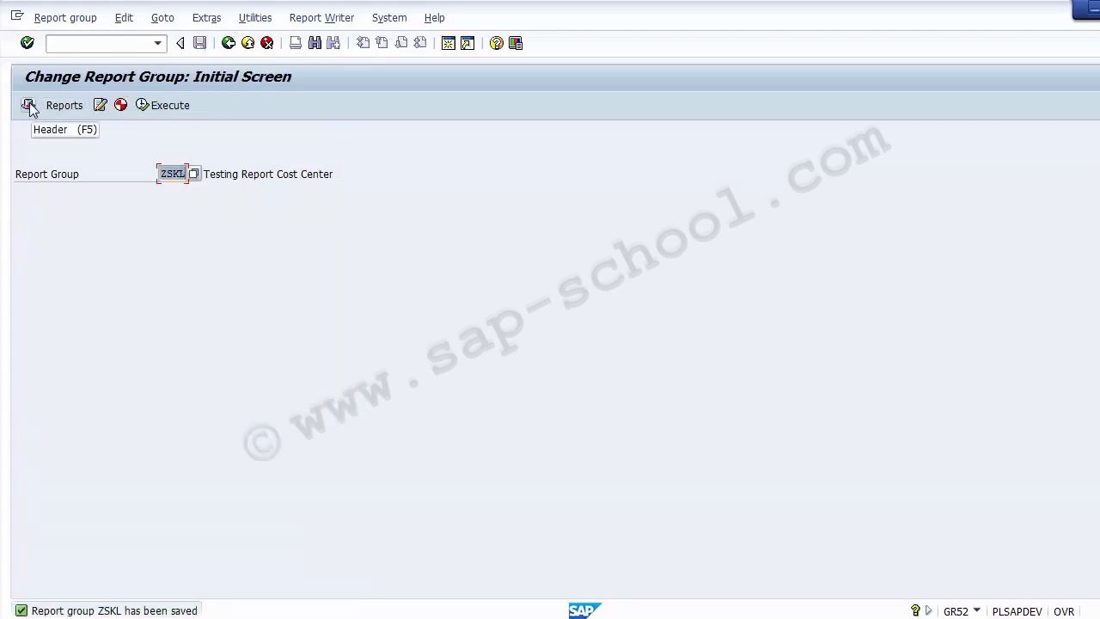
Step: Start adding a receiver report to the report assignments in the report group header, and bring up the other report types
{"action": "left_click", "coordinate": [28, 105]}
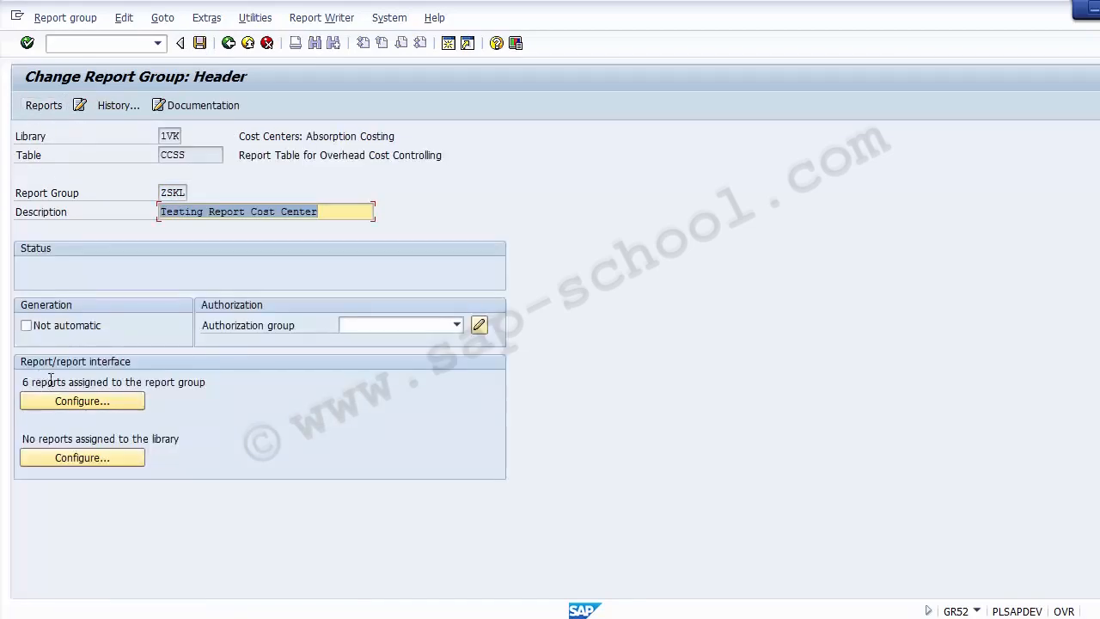
{"action": "left_click", "coordinate": [84, 401]}
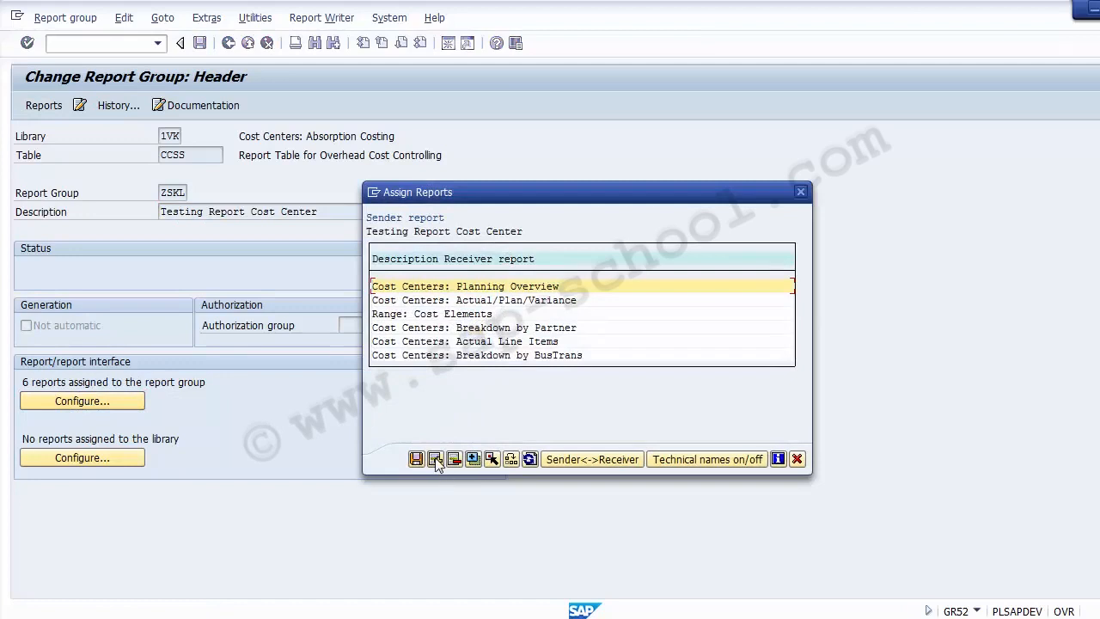
{"action": "left_click", "coordinate": [436, 462]}
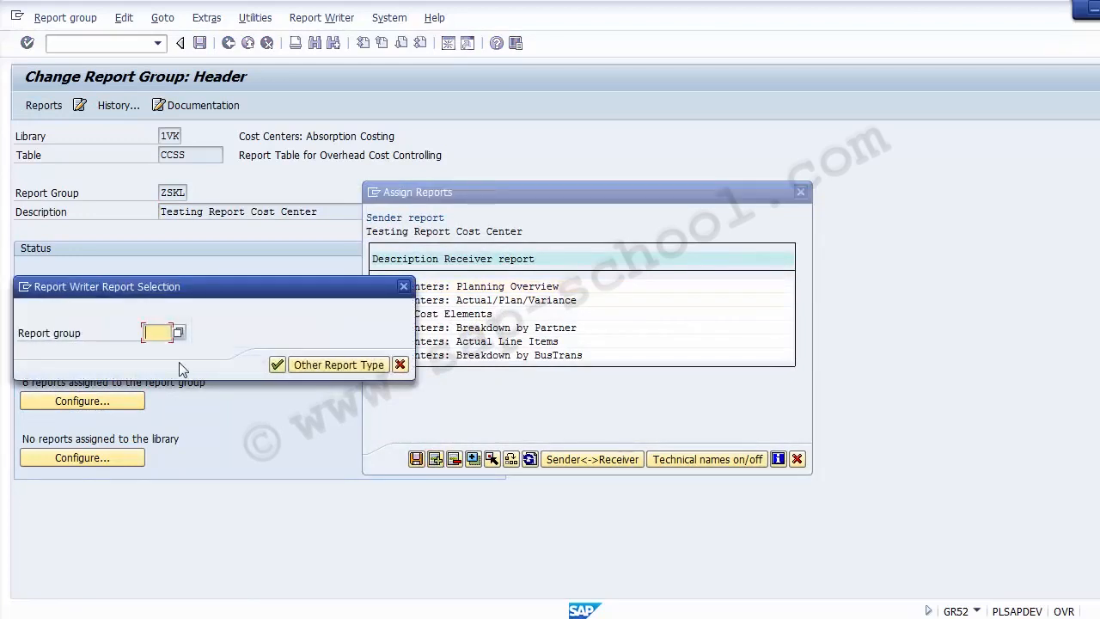
{"action": "type", "text": "ZSIP"}
{"action": "key", "text": "BackSpace"}
{"action": "key", "text": "BackSpace"}
{"action": "key", "text": "BackSpace"}
{"action": "key", "text": "BackSpace"}
{"action": "left_click", "coordinate": [302, 368]}
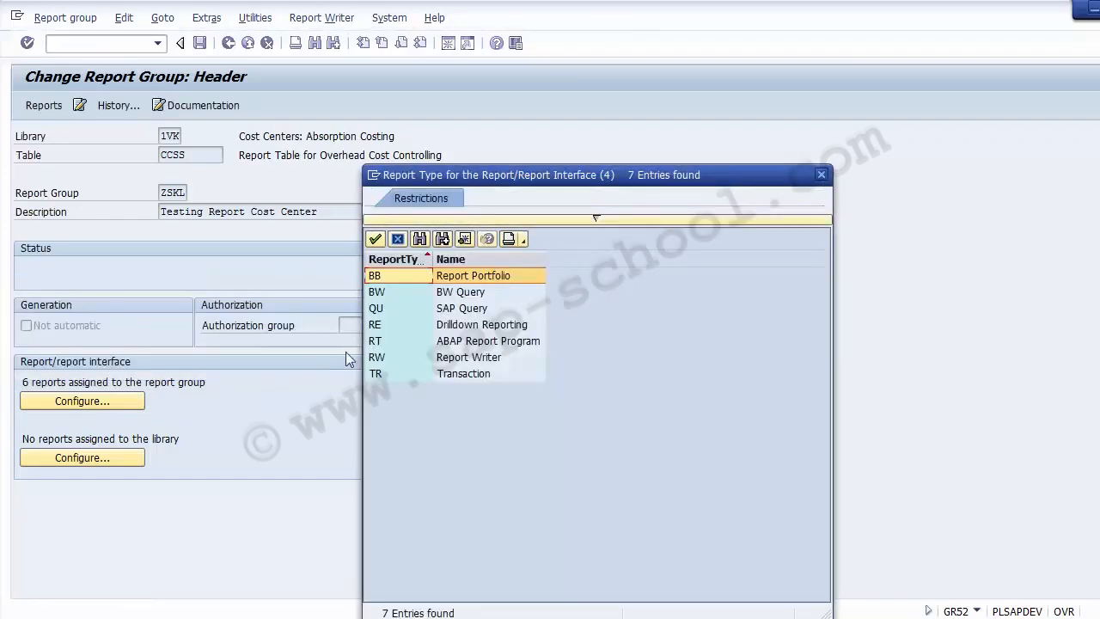
Step: Try to add ZSIP001 as a receiver report of type Transaction, and close the report assignments
{"action": "left_click", "coordinate": [461, 377]}
{"action": "double_click", "coordinate": [453, 376]}
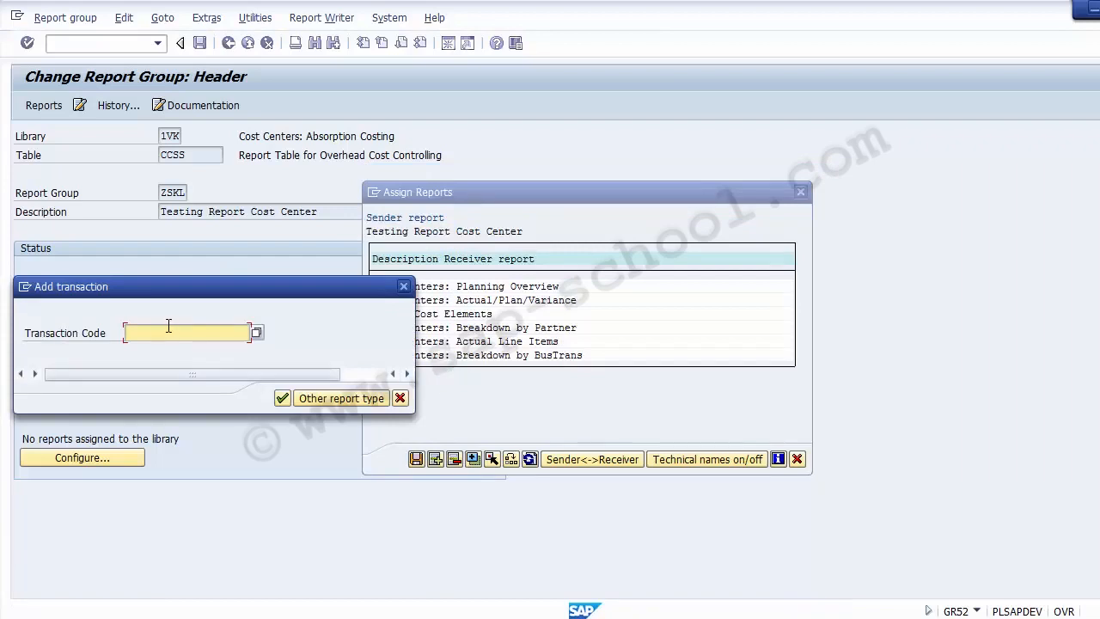
{"action": "type", "text": "ZSIP001"}
{"action": "left_click_drag", "start_coordinate": [180, 333], "coordinate": [112, 334]}
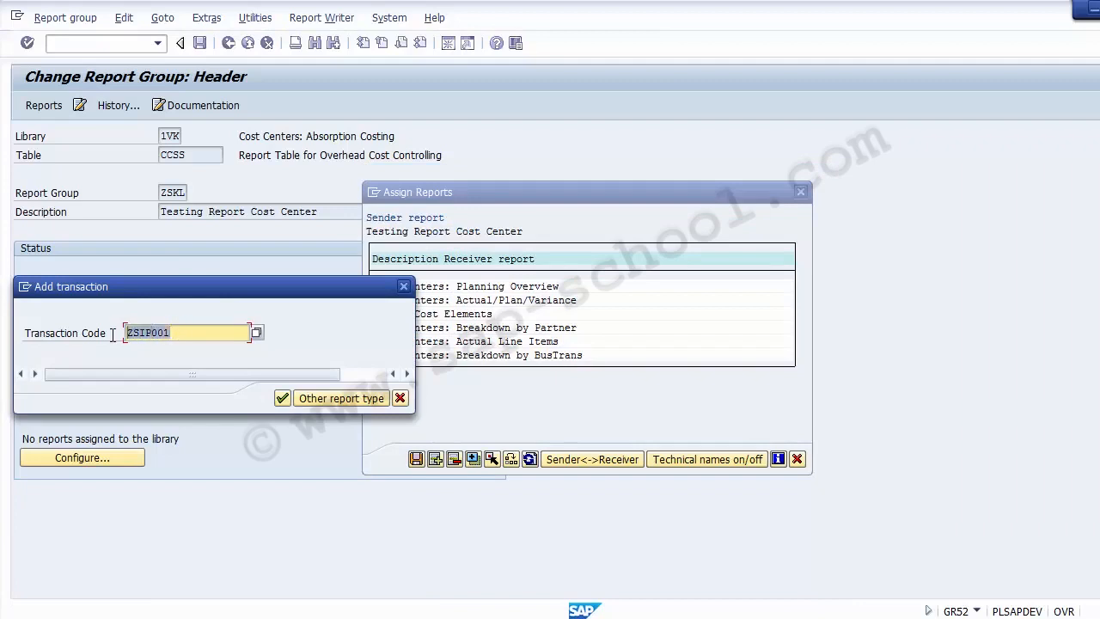
{"action": "left_click", "coordinate": [281, 399]}
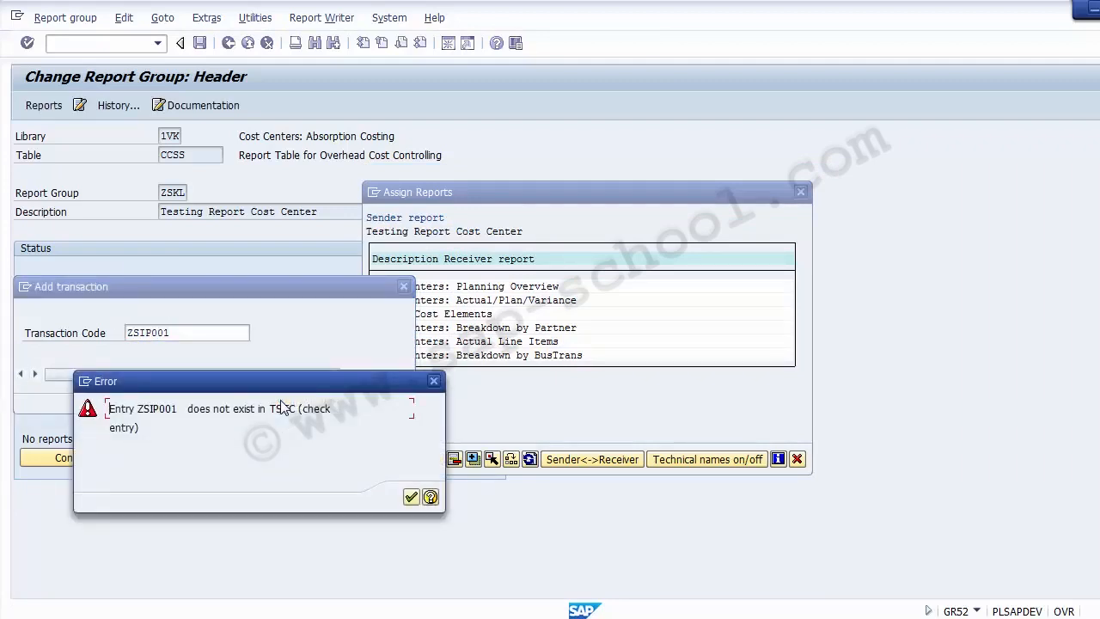
{"action": "left_click", "coordinate": [410, 499]}
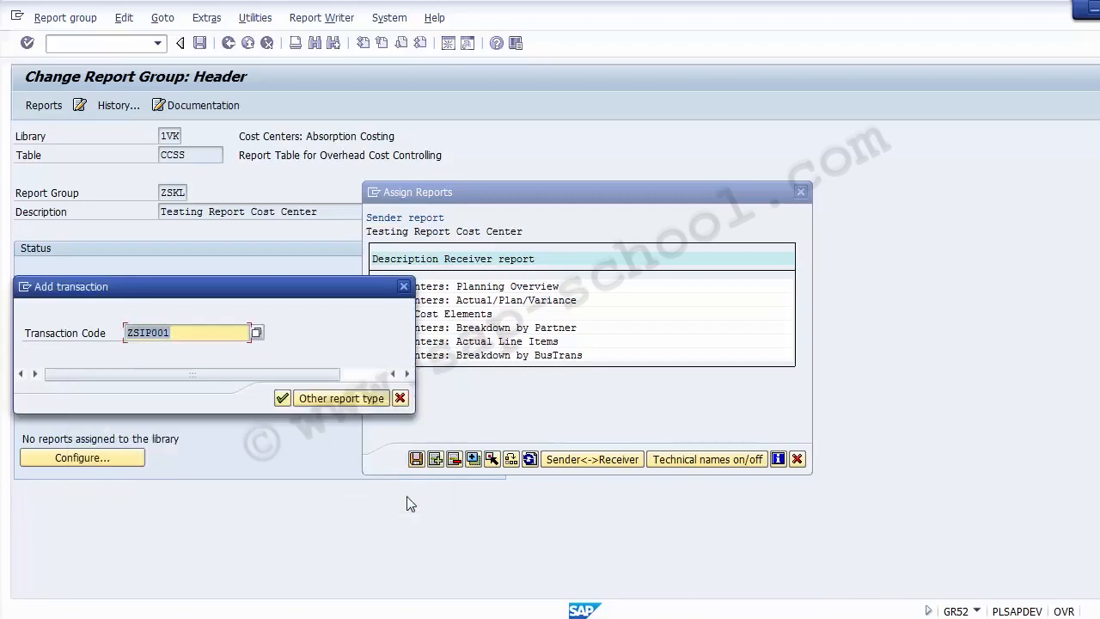
{"action": "left_click", "coordinate": [399, 398]}
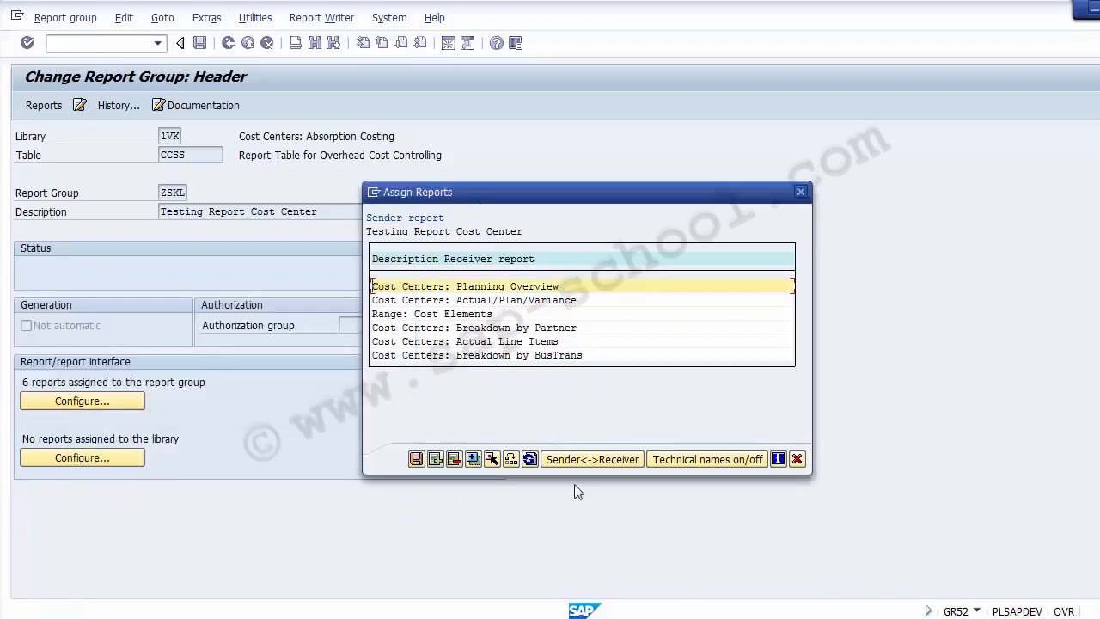
{"action": "left_click", "coordinate": [797, 459]}
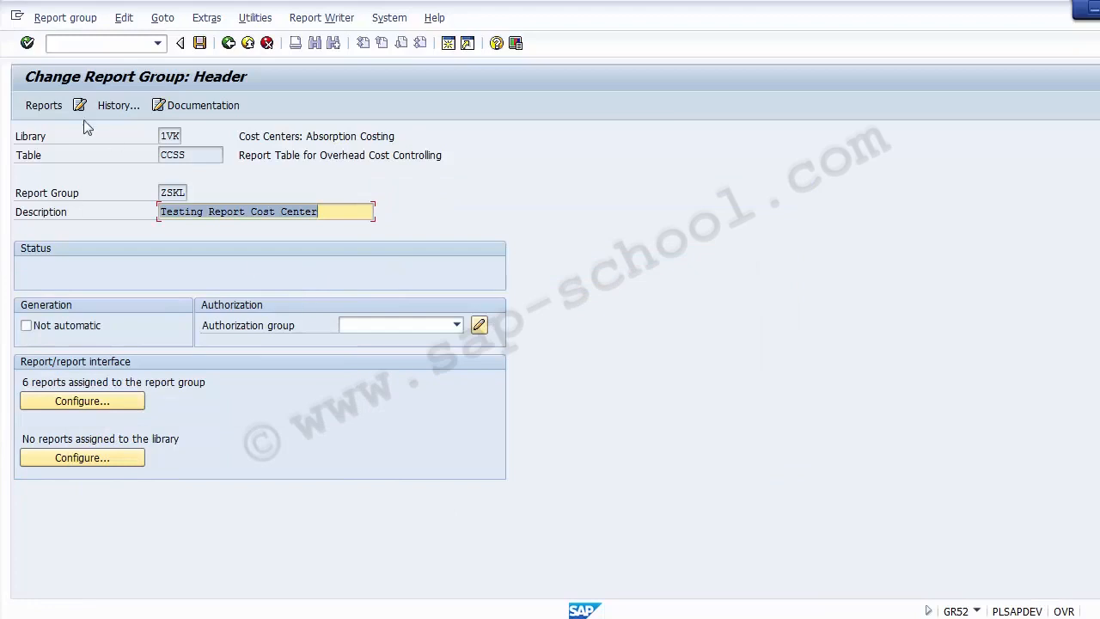
Step: Check the ZSIP001 entry in the report group's list of reports, and leave the report group transaction
{"action": "left_click", "coordinate": [44, 105]}
{"action": "left_click", "coordinate": [52, 268]}
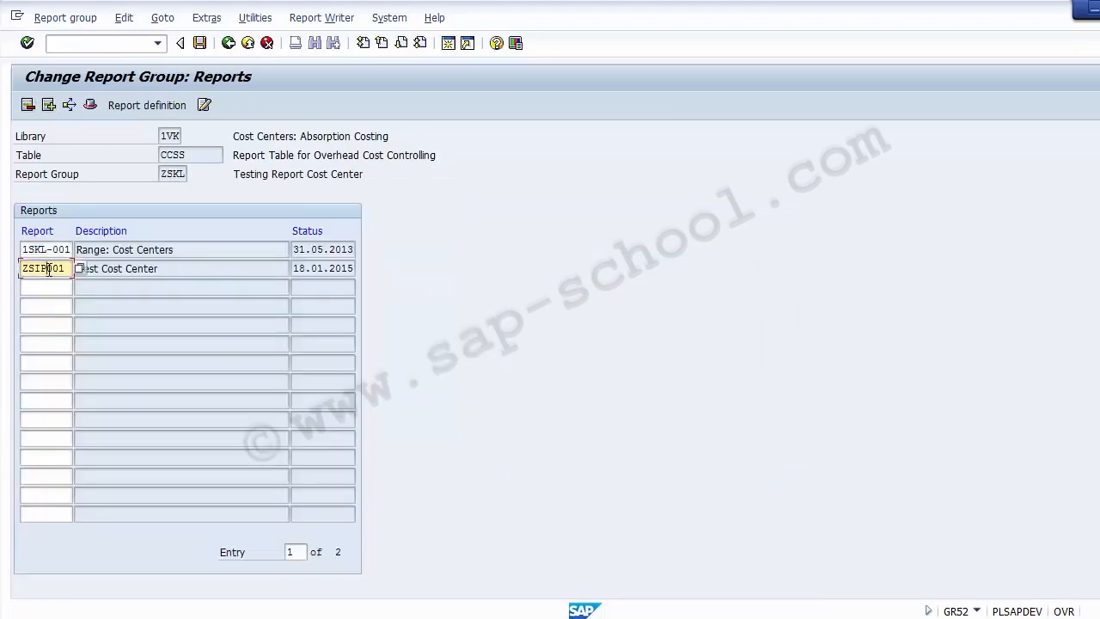
{"action": "left_click", "coordinate": [109, 268]}
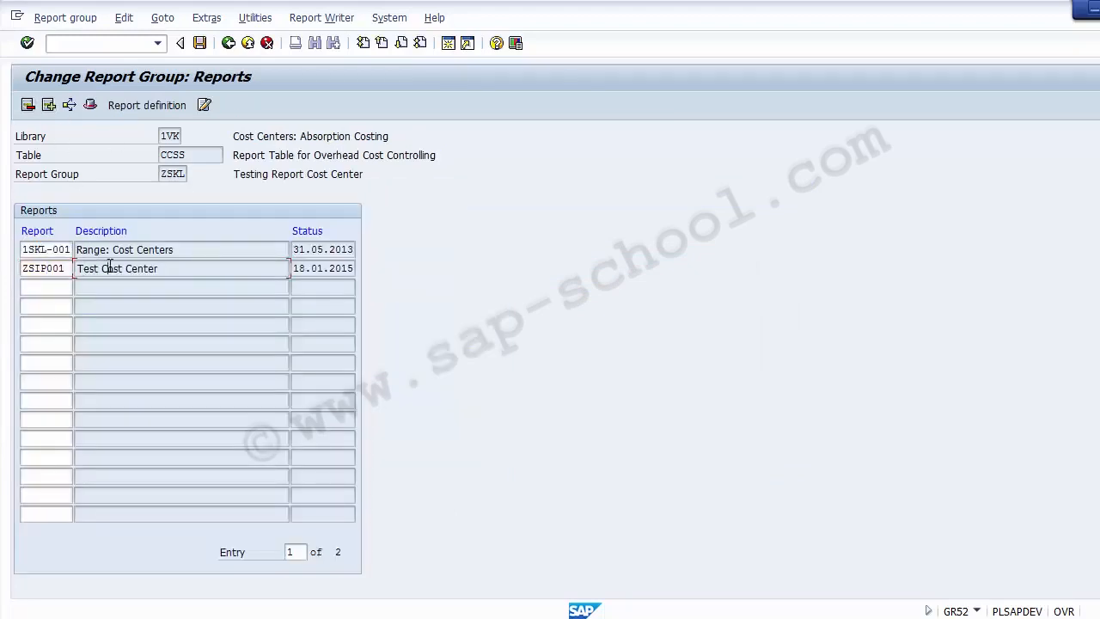
{"action": "left_click", "coordinate": [227, 43]}
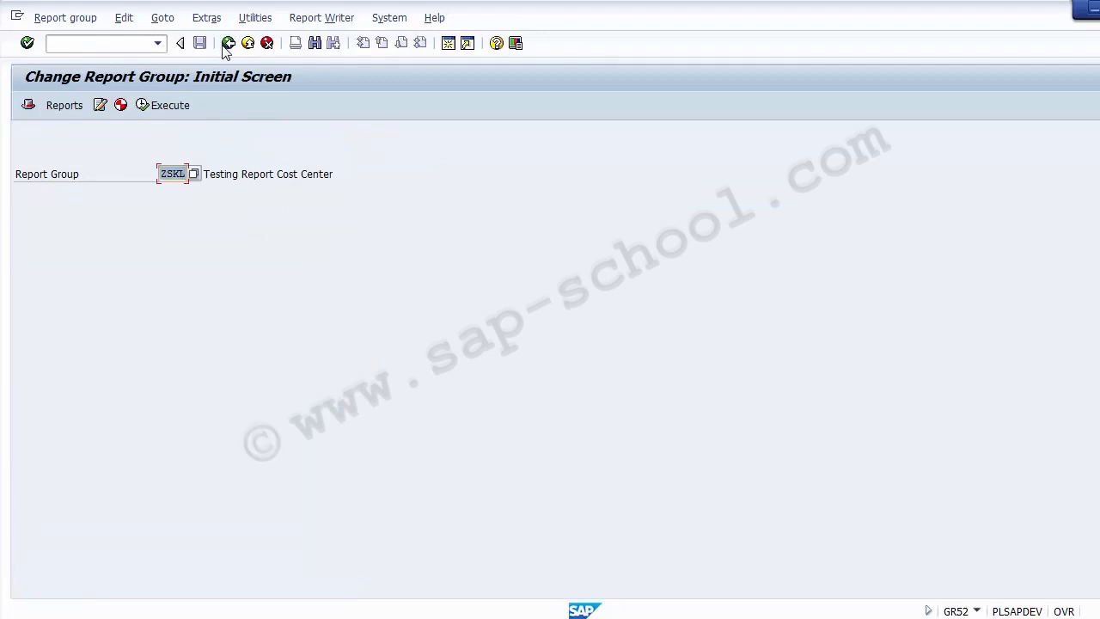
{"action": "left_click", "coordinate": [227, 43]}
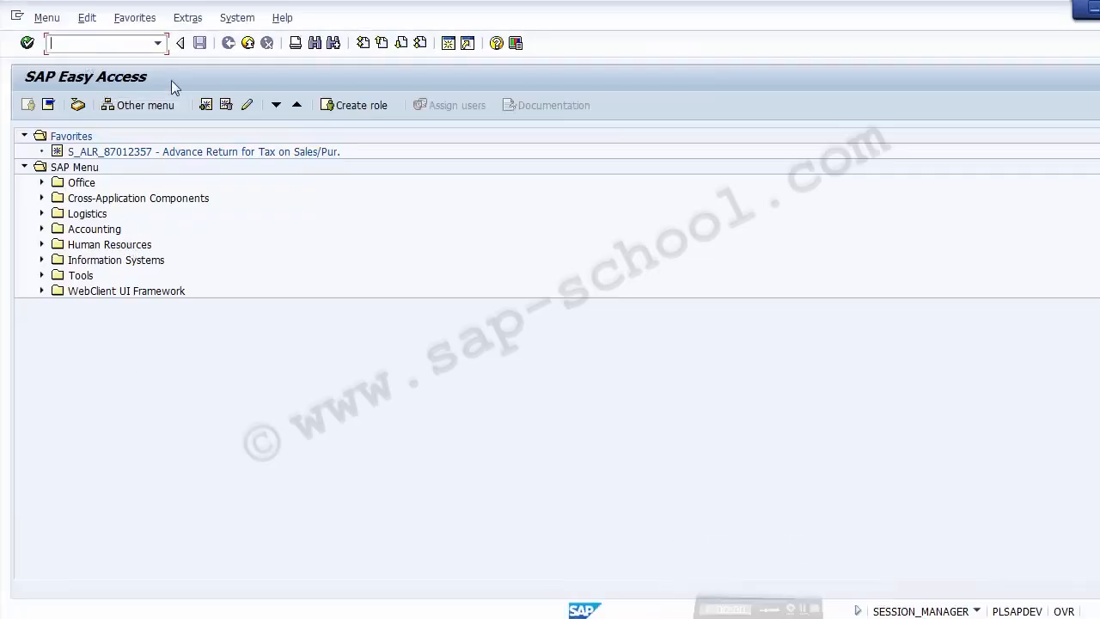
Step: Open report ZSIP001 from library 1VK with transaction GRR2, and shrink the report tree to widen the layout
{"action": "type", "text": "G"}
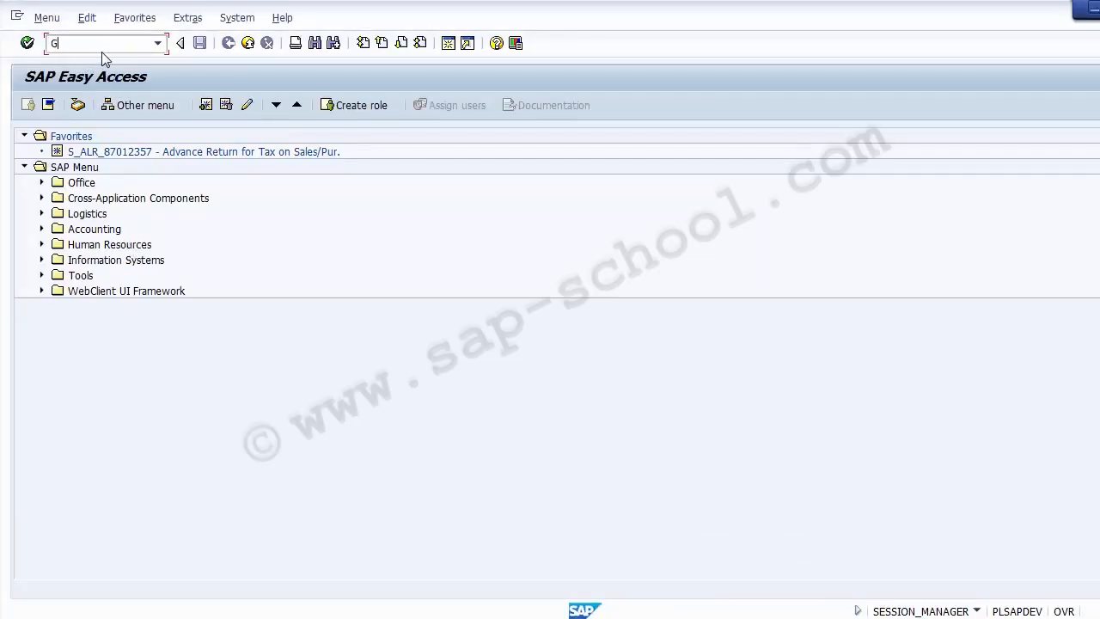
{"action": "type", "text": "RR2"}
{"action": "key", "text": "Return"}
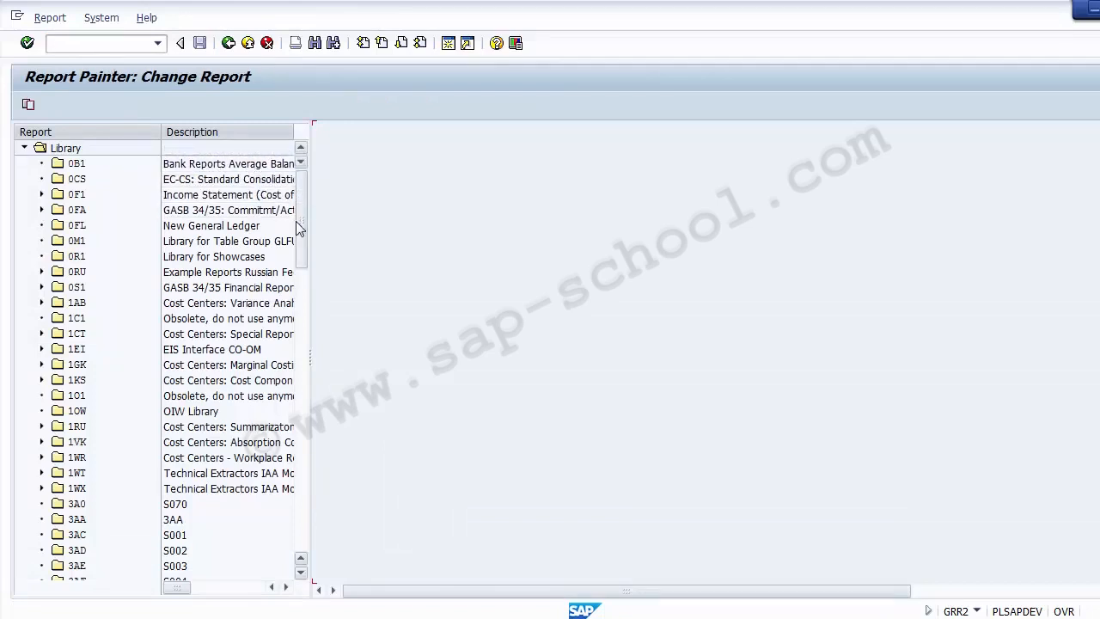
{"action": "left_click_drag", "start_coordinate": [298, 221], "coordinate": [298, 230]}
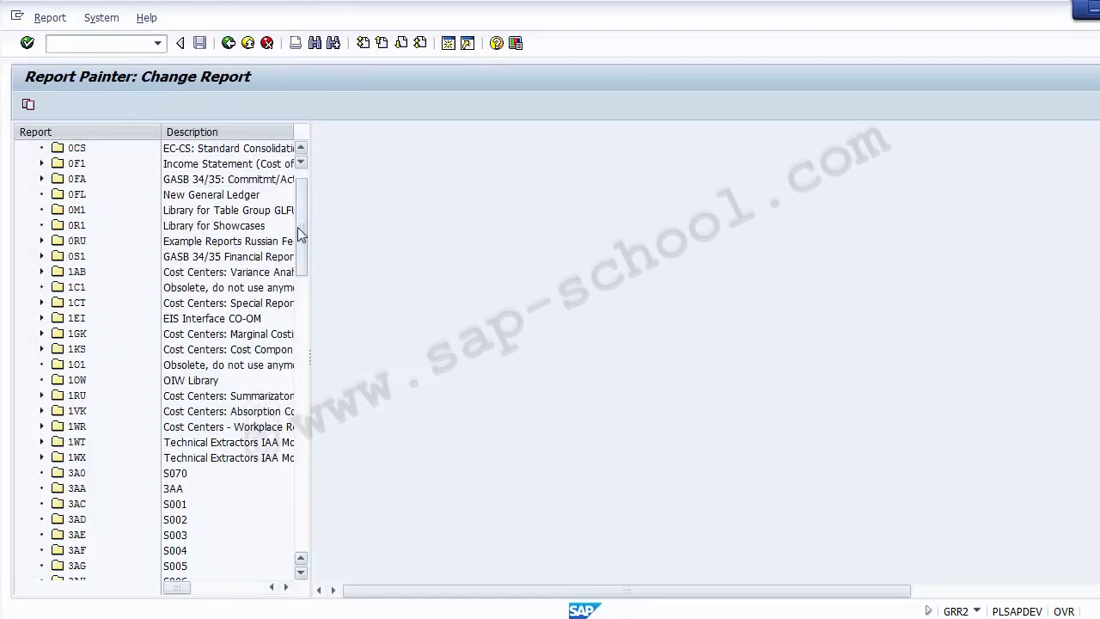
{"action": "left_click", "coordinate": [42, 411]}
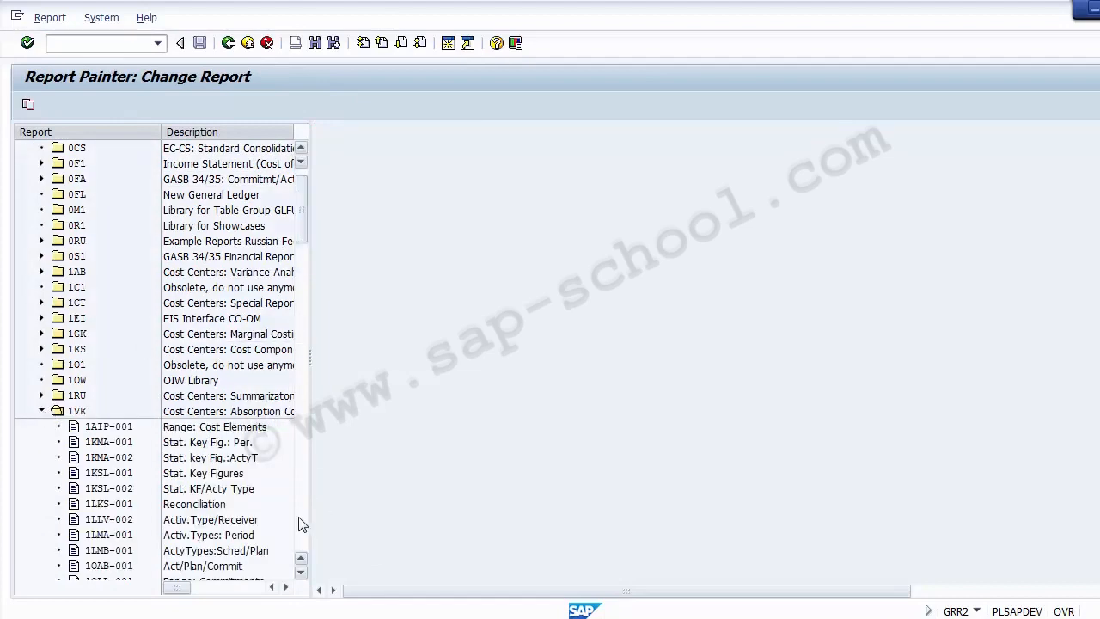
{"action": "left_click", "coordinate": [303, 539]}
{"action": "left_click", "coordinate": [302, 540]}
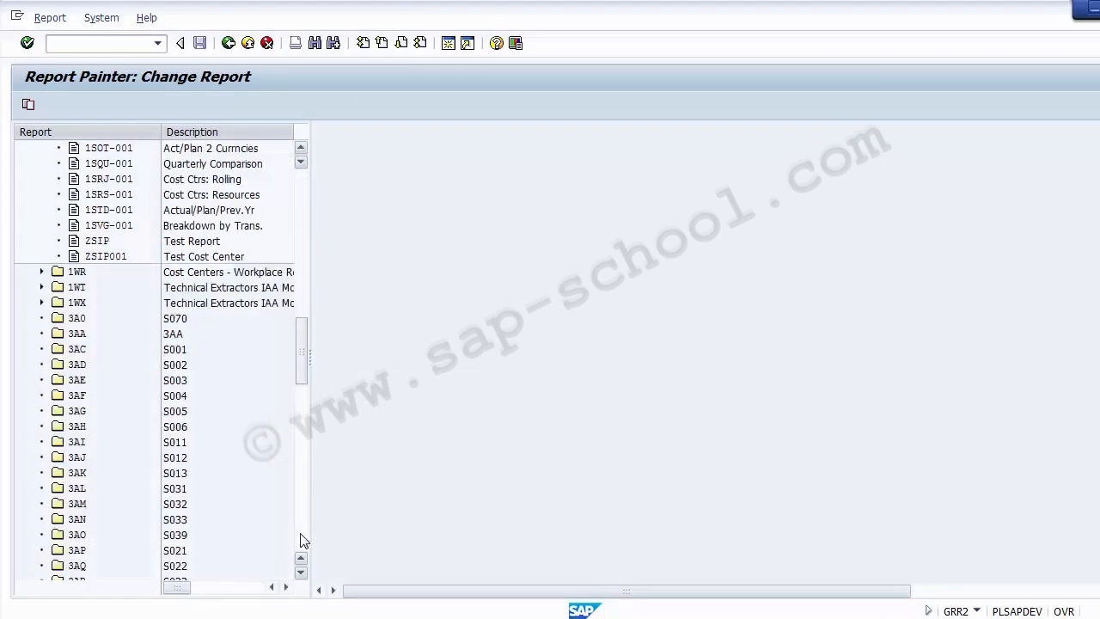
{"action": "left_click", "coordinate": [213, 258]}
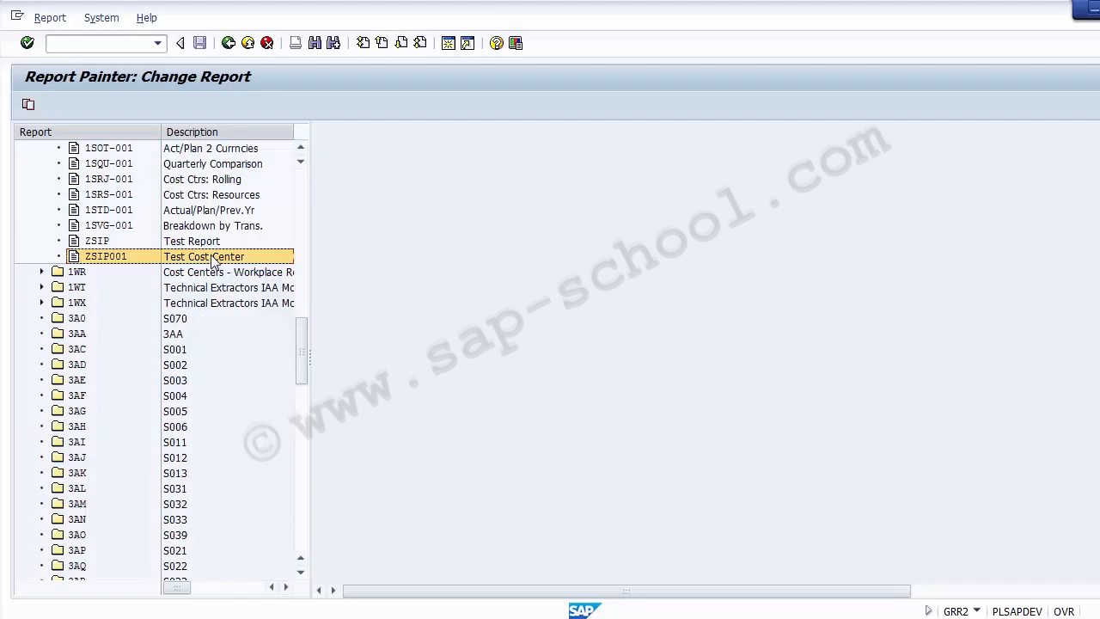
{"action": "double_click", "coordinate": [93, 259]}
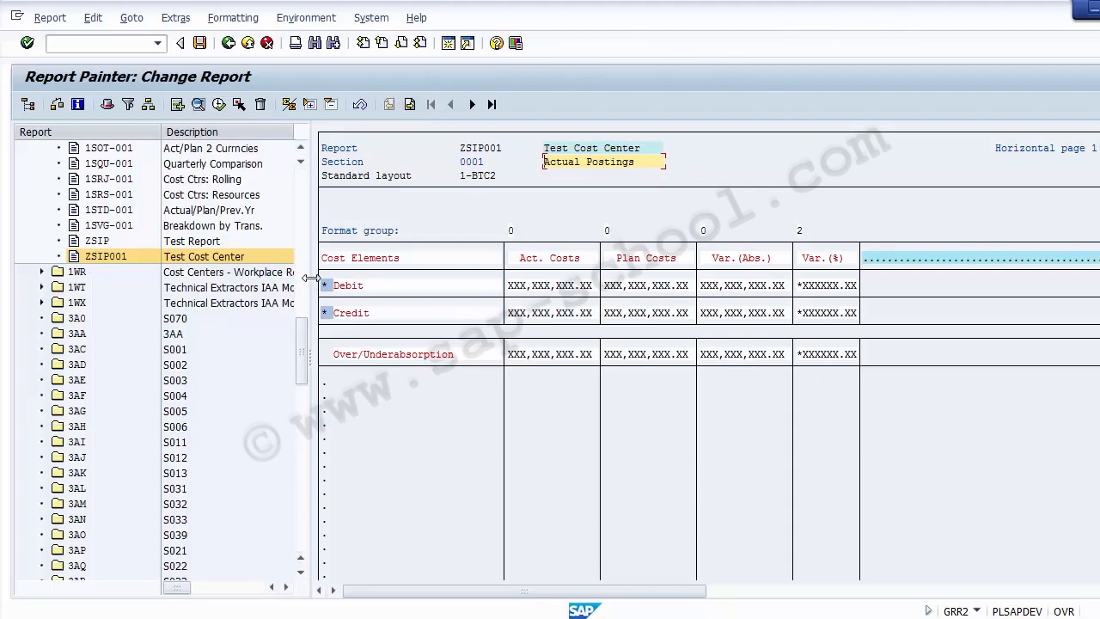
{"action": "left_click_drag", "start_coordinate": [309, 278], "coordinate": [44, 281]}
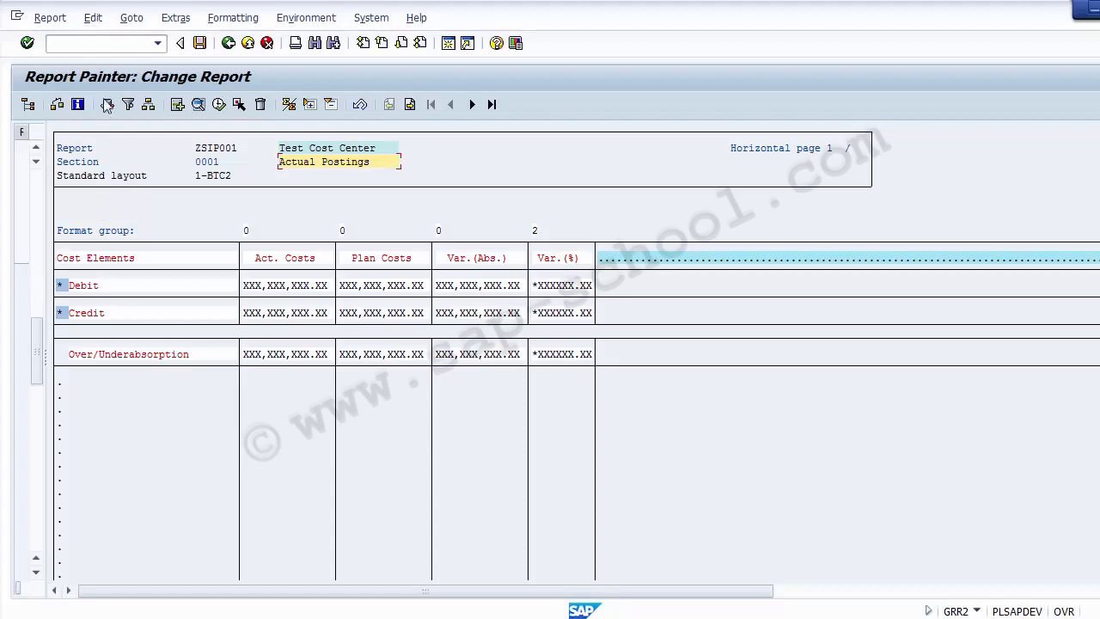
Step: Open the report's general data selection and examine the selected characteristics CO Area, Cost Center, Fiscal Year and Period
{"action": "left_click", "coordinate": [93, 19]}
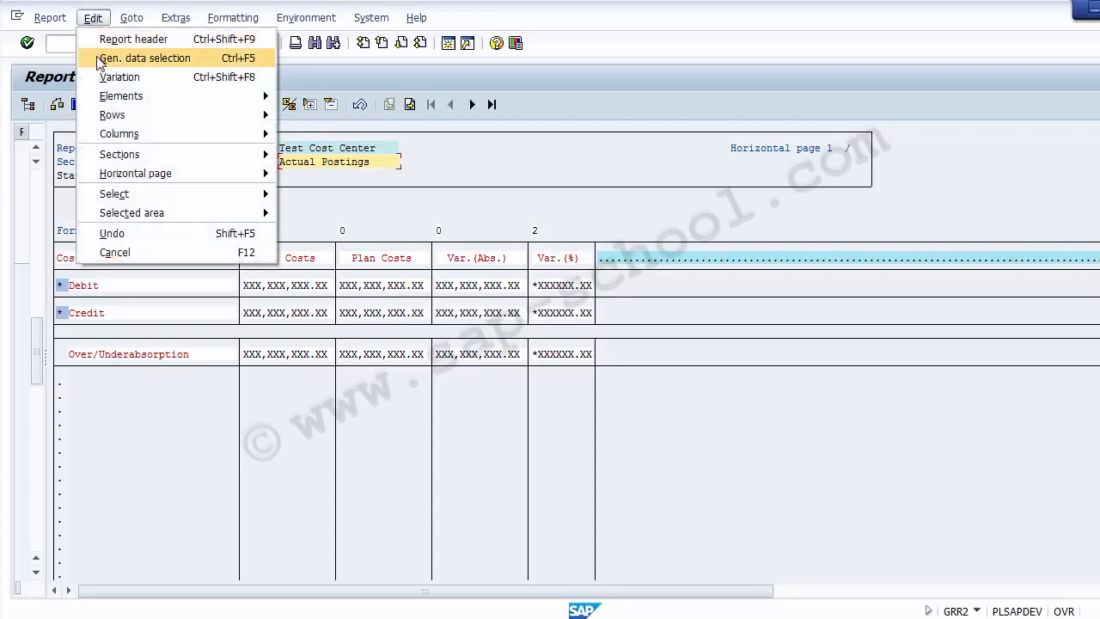
{"action": "left_click", "coordinate": [144, 64]}
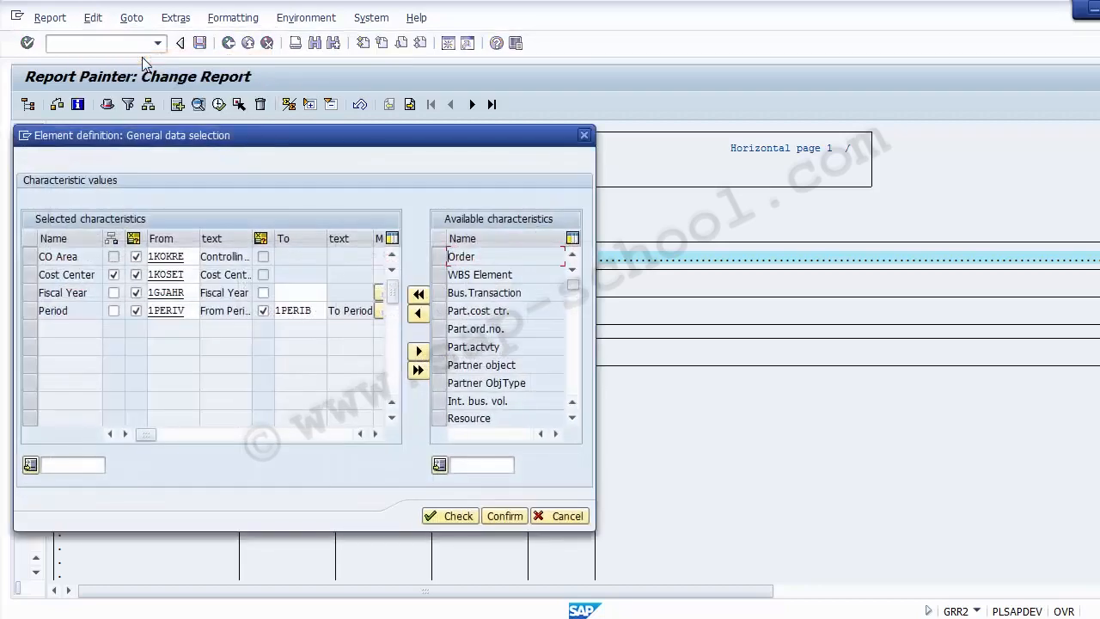
{"action": "left_click", "coordinate": [55, 274]}
{"action": "left_click", "coordinate": [57, 294]}
{"action": "left_click", "coordinate": [61, 314]}
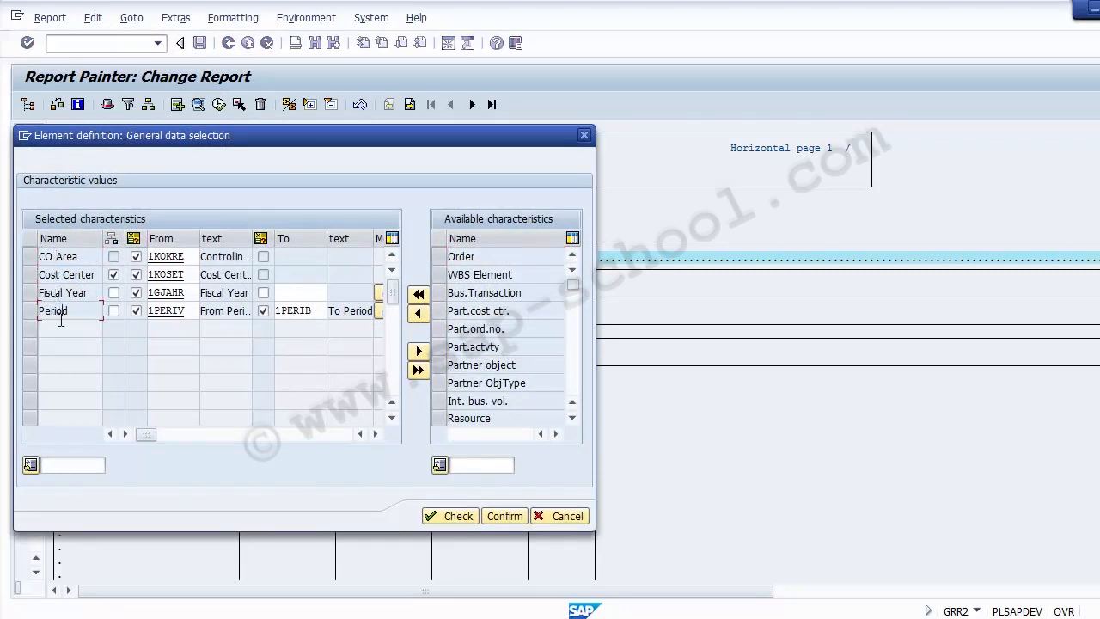
{"action": "left_click", "coordinate": [61, 257]}
{"action": "double_click", "coordinate": [74, 312]}
{"action": "left_click", "coordinate": [81, 311]}
Step: Add Bus.Transaction to the selected characteristics and switch it to selection by set
{"action": "left_click", "coordinate": [445, 293]}
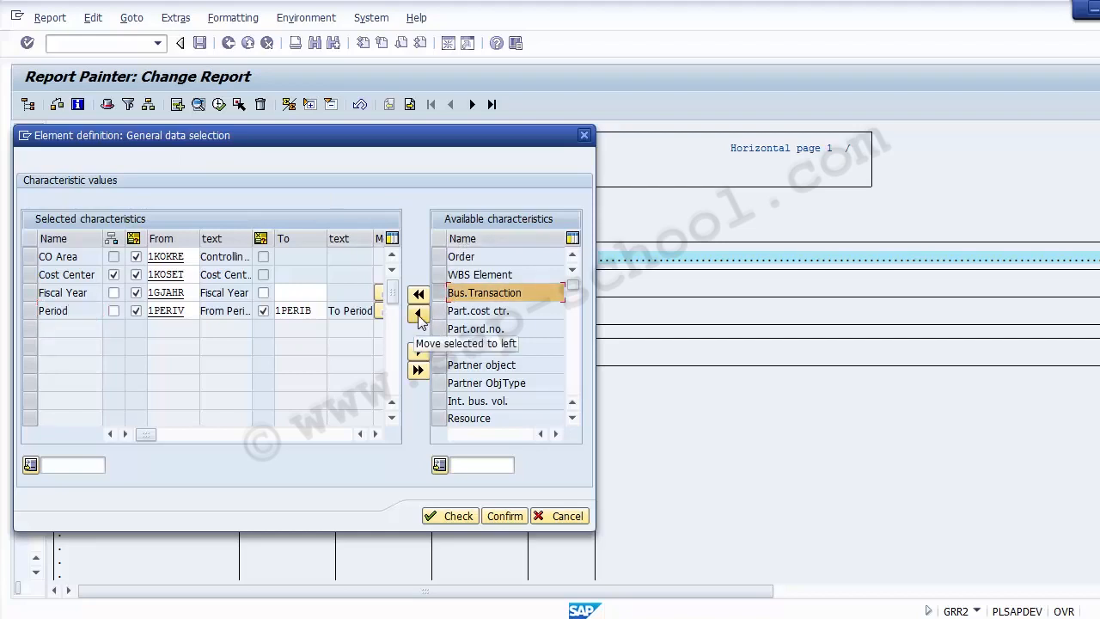
{"action": "left_click", "coordinate": [419, 314]}
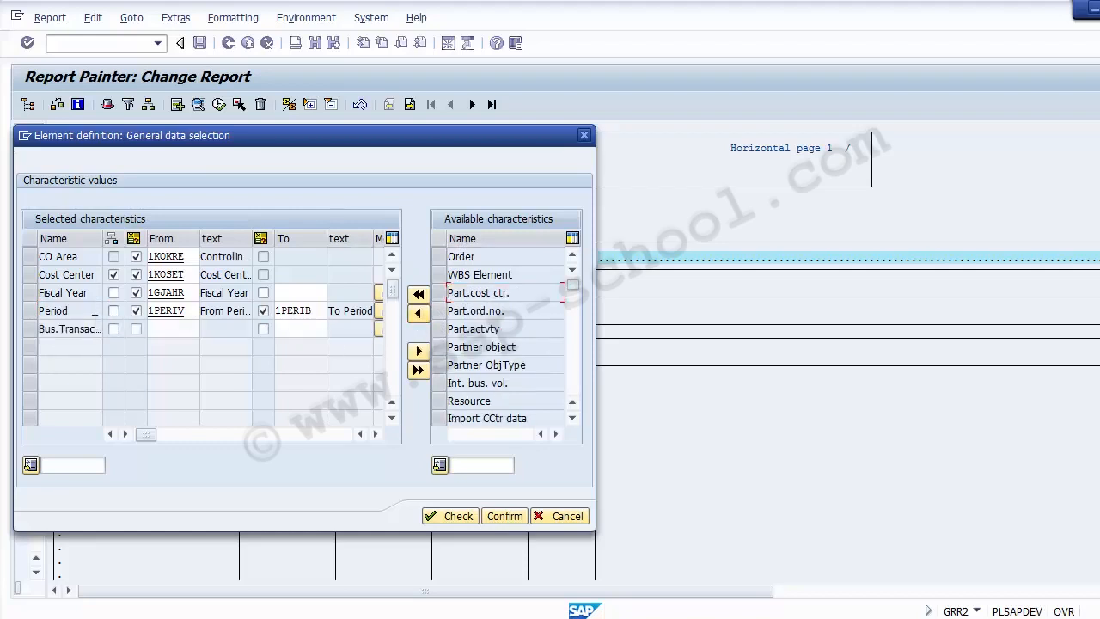
{"action": "left_click", "coordinate": [58, 329]}
{"action": "left_click", "coordinate": [114, 329]}
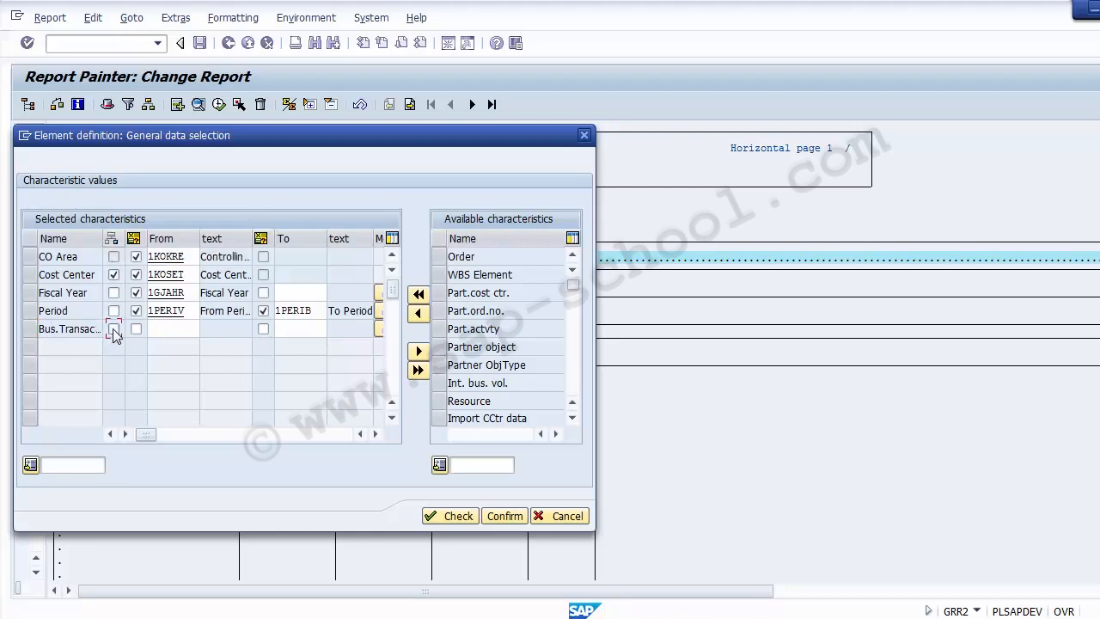
Step: Choose the Total Costs set 1-L-VORGANG.CCSS from the available sets as the From value of Bus.Transaction
{"action": "left_click", "coordinate": [162, 330]}
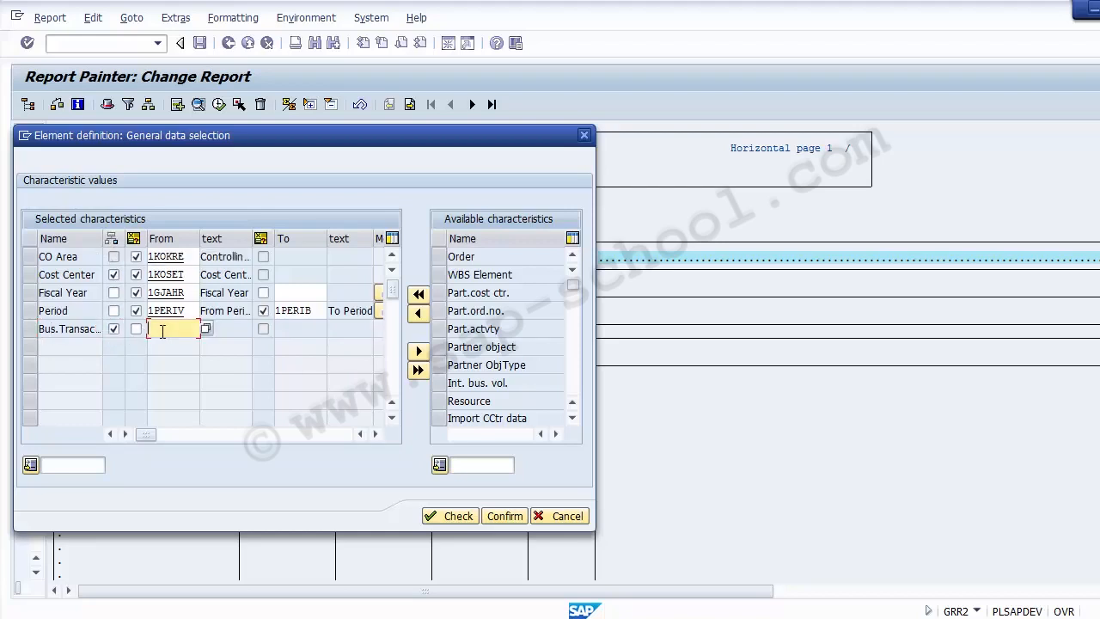
{"action": "left_click", "coordinate": [207, 330]}
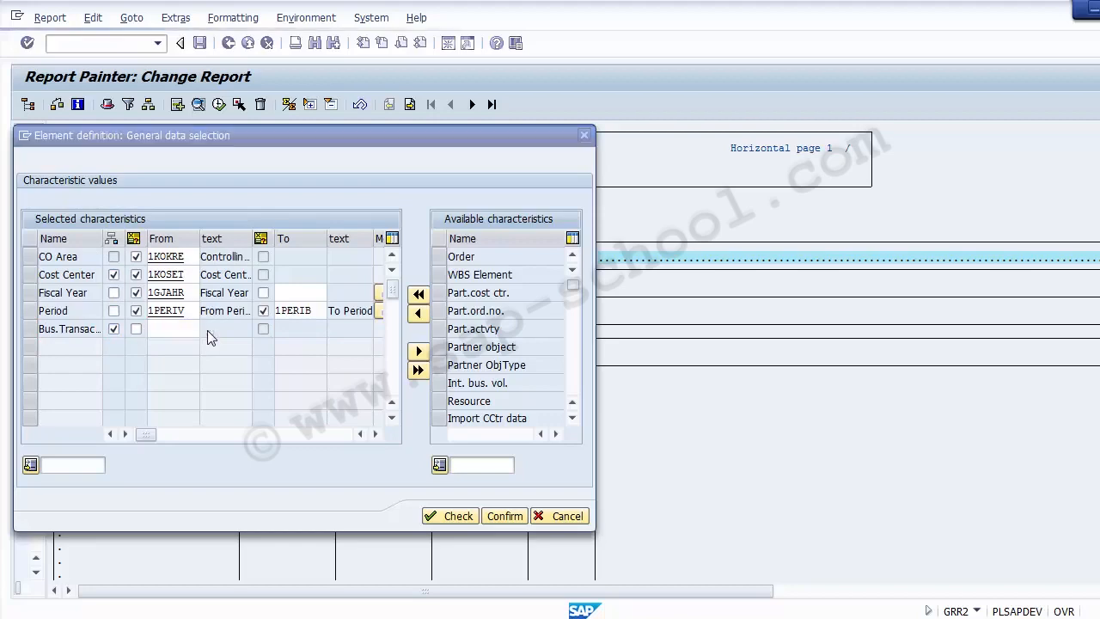
{"action": "left_click", "coordinate": [181, 417]}
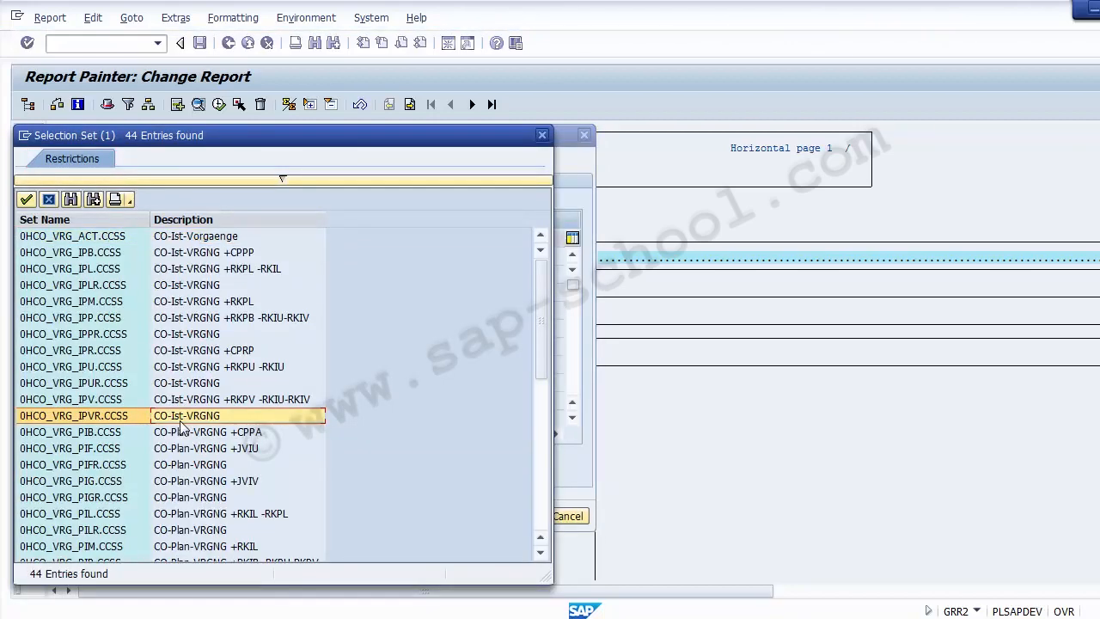
{"action": "key", "text": "Page_Down"}
{"action": "key", "text": "Page_Down"}
{"action": "key", "text": "Page_Up"}
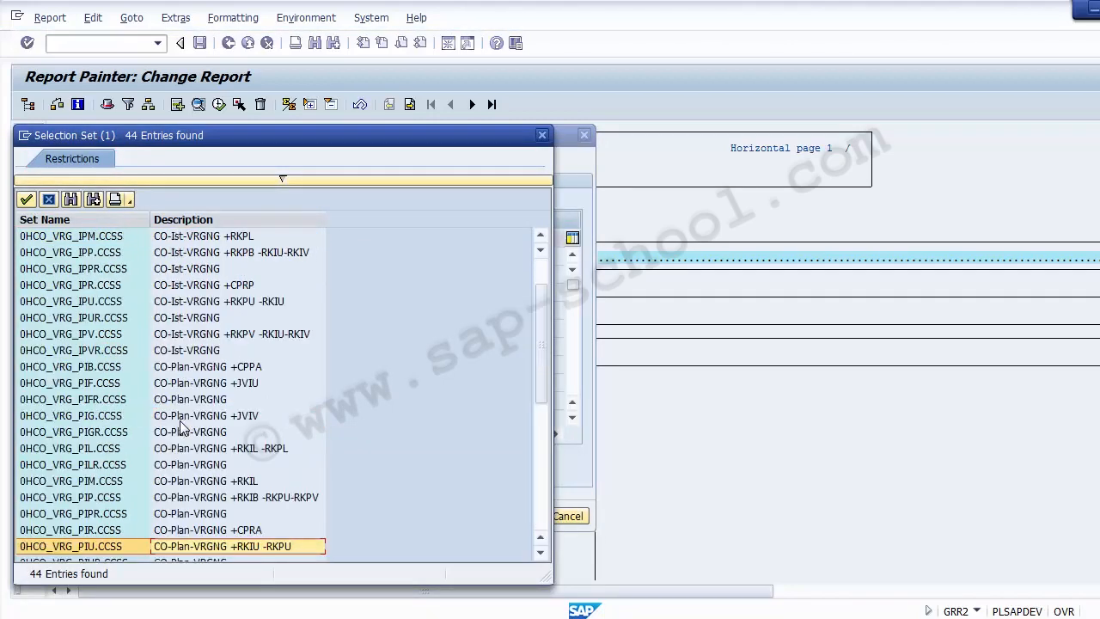
{"action": "key", "text": "Down"}
{"action": "key", "text": "Down"}
{"action": "key", "text": "Down"}
{"action": "key", "text": "Down"}
{"action": "key", "text": "Down"}
{"action": "key", "text": "Down"}
{"action": "key", "text": "Down"}
{"action": "key", "text": "Down"}
{"action": "key", "text": "Down"}
{"action": "key", "text": "Down"}
{"action": "key", "text": "Down"}
{"action": "key", "text": "Down"}
{"action": "key", "text": "Down"}
{"action": "key", "text": "Down"}
{"action": "key", "text": "Down"}
{"action": "key", "text": "Up"}
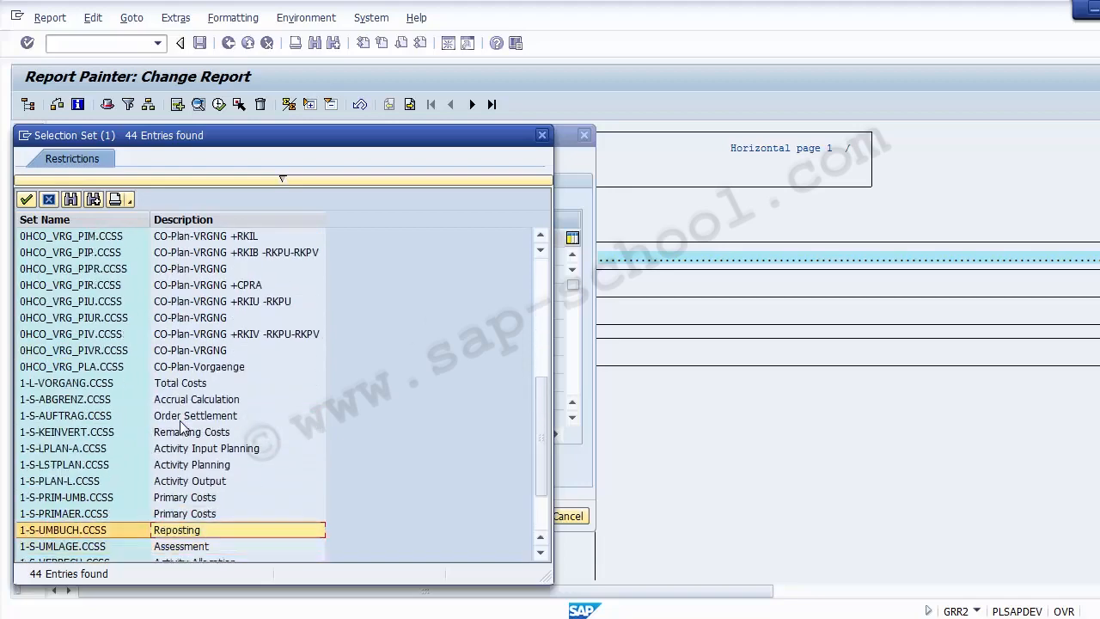
{"action": "key", "text": "Up"}
{"action": "key", "text": "Up"}
{"action": "key", "text": "Up"}
{"action": "key", "text": "Up"}
{"action": "key", "text": "Up"}
{"action": "key", "text": "Up"}
{"action": "key", "text": "Up"}
{"action": "key", "text": "Up"}
{"action": "key", "text": "Up"}
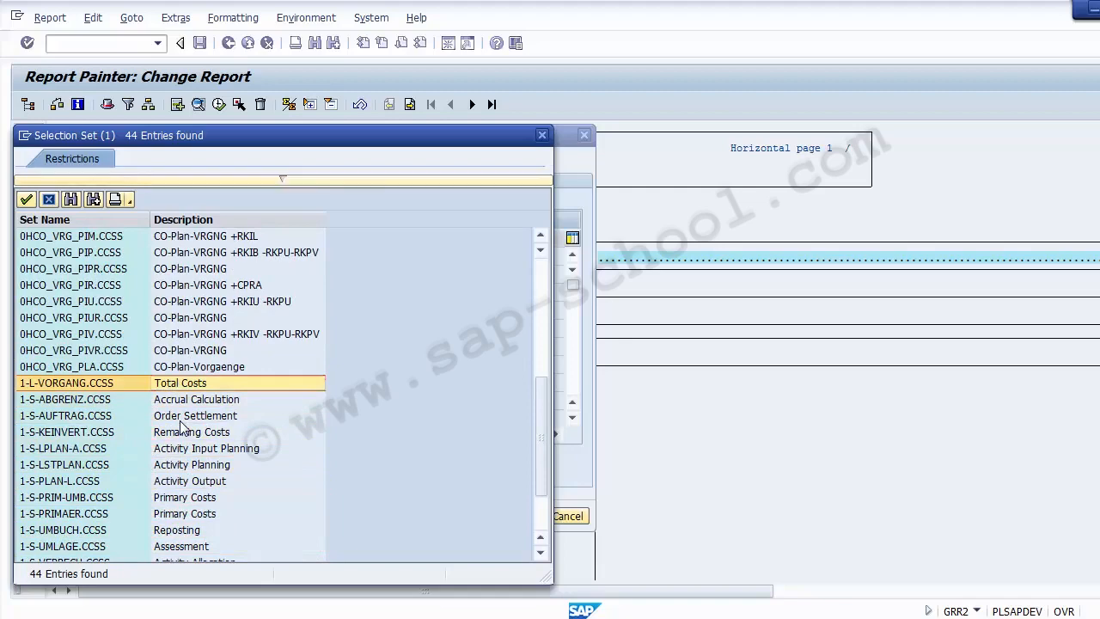
{"action": "key", "text": "Return"}
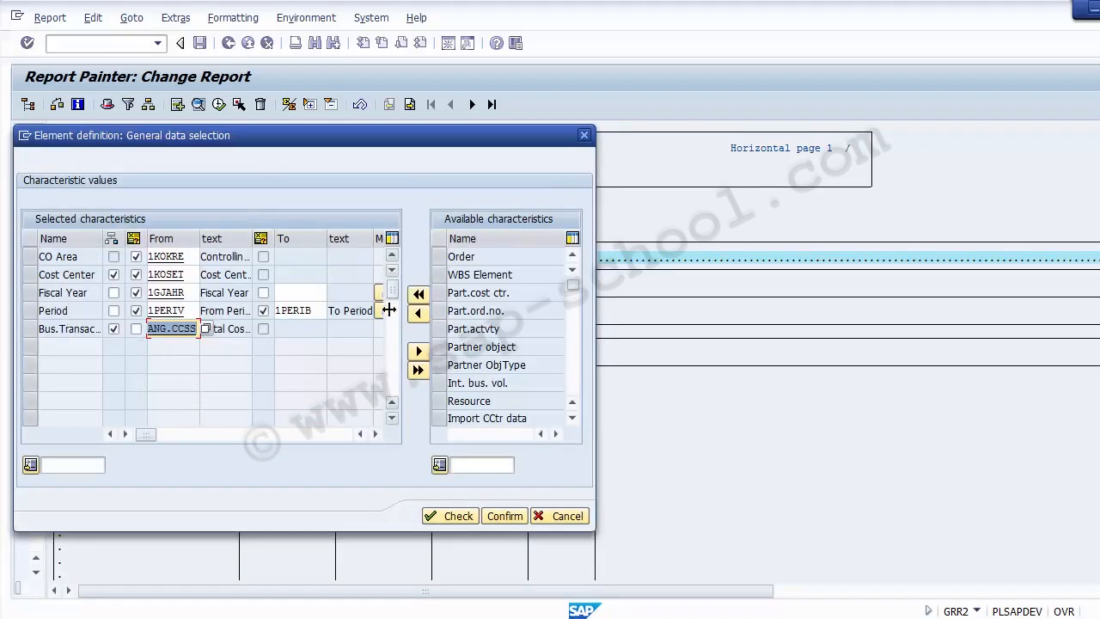
Step: Check the general data selection and confirm it
{"action": "left_click", "coordinate": [530, 347]}
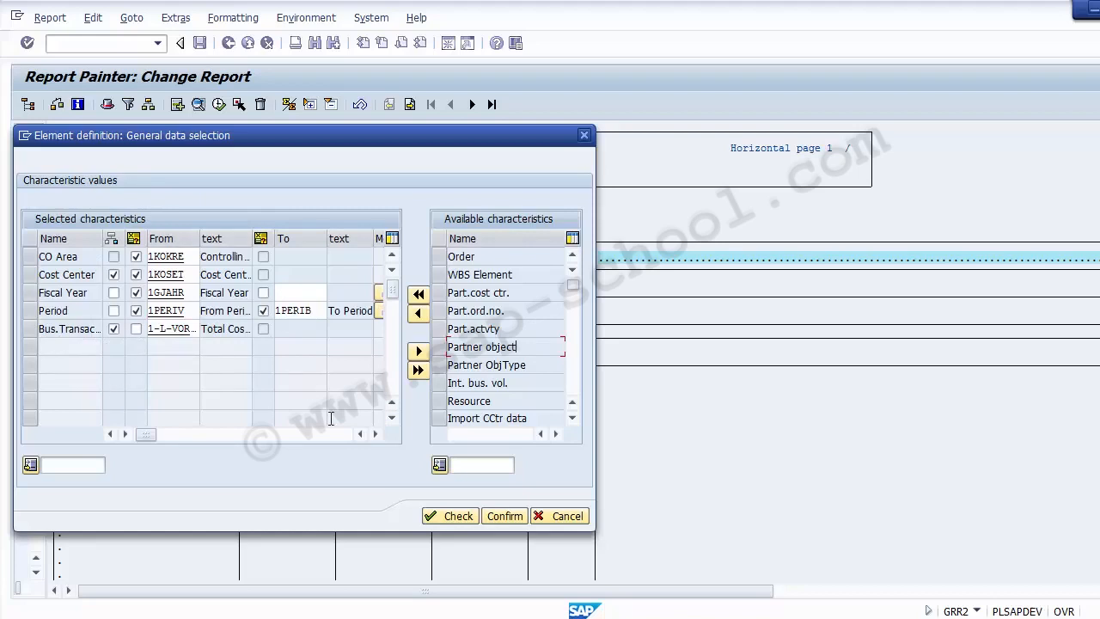
{"action": "left_click", "coordinate": [451, 519]}
{"action": "left_click", "coordinate": [504, 517]}
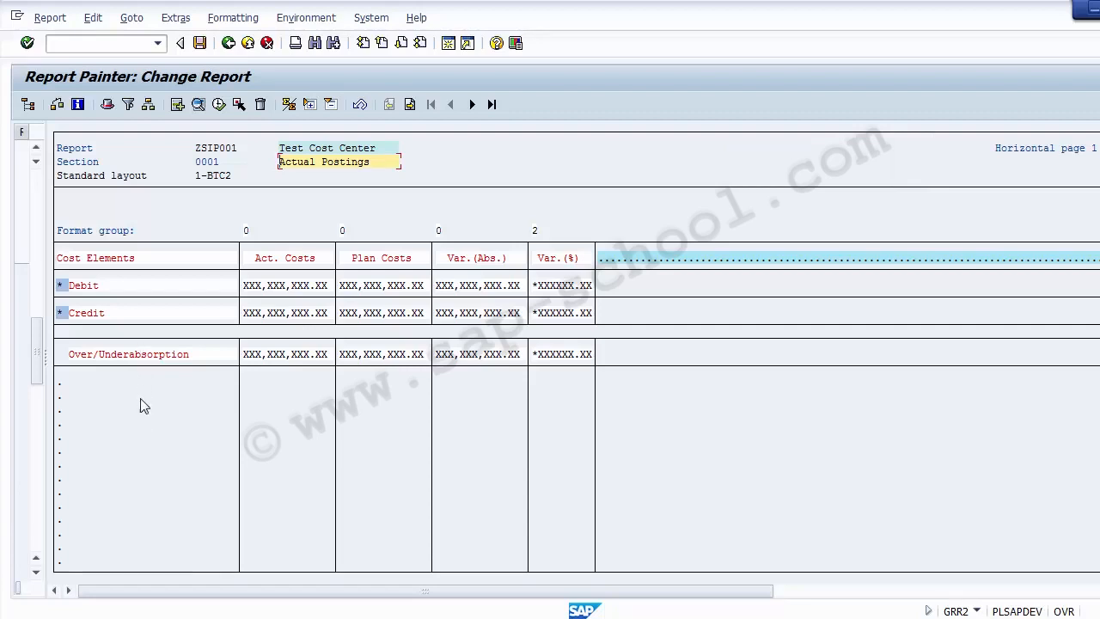
Step: Open the formula of the Over/Underabsorption row, uncover the report layout behind it, and examine the formula with its Debit and Credit components
{"action": "left_click", "coordinate": [126, 355]}
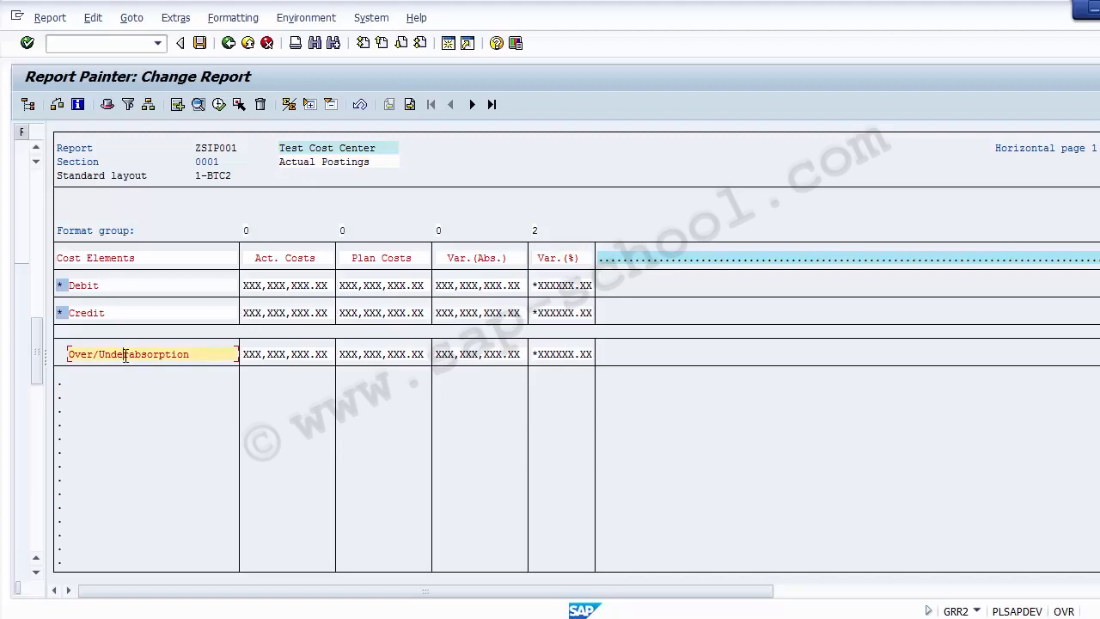
{"action": "double_click", "coordinate": [126, 355]}
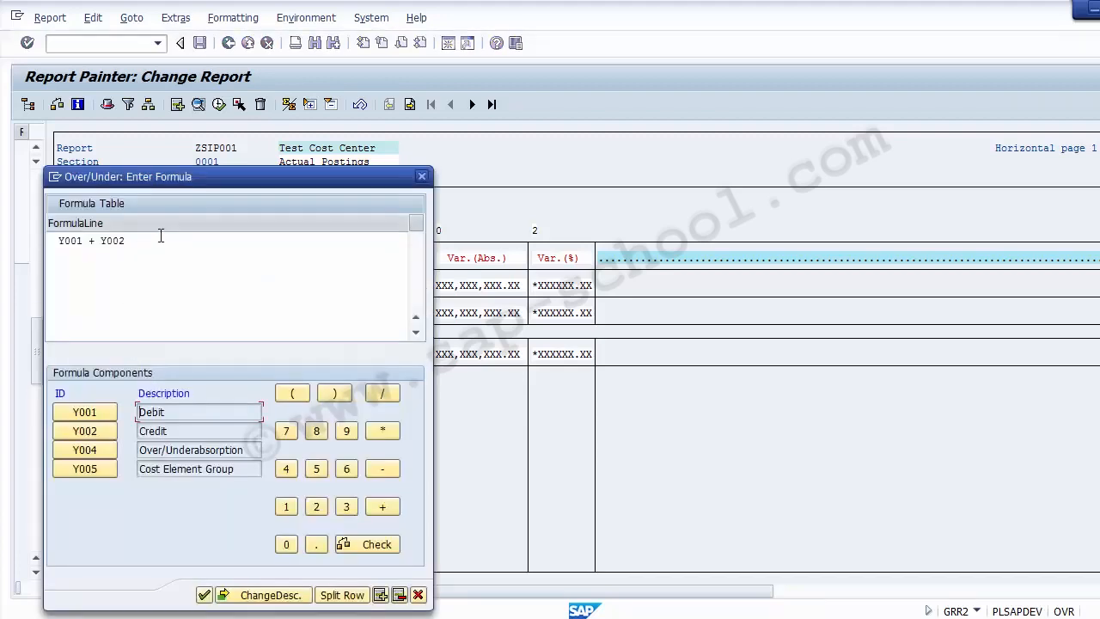
{"action": "left_click_drag", "start_coordinate": [162, 187], "coordinate": [589, 158]}
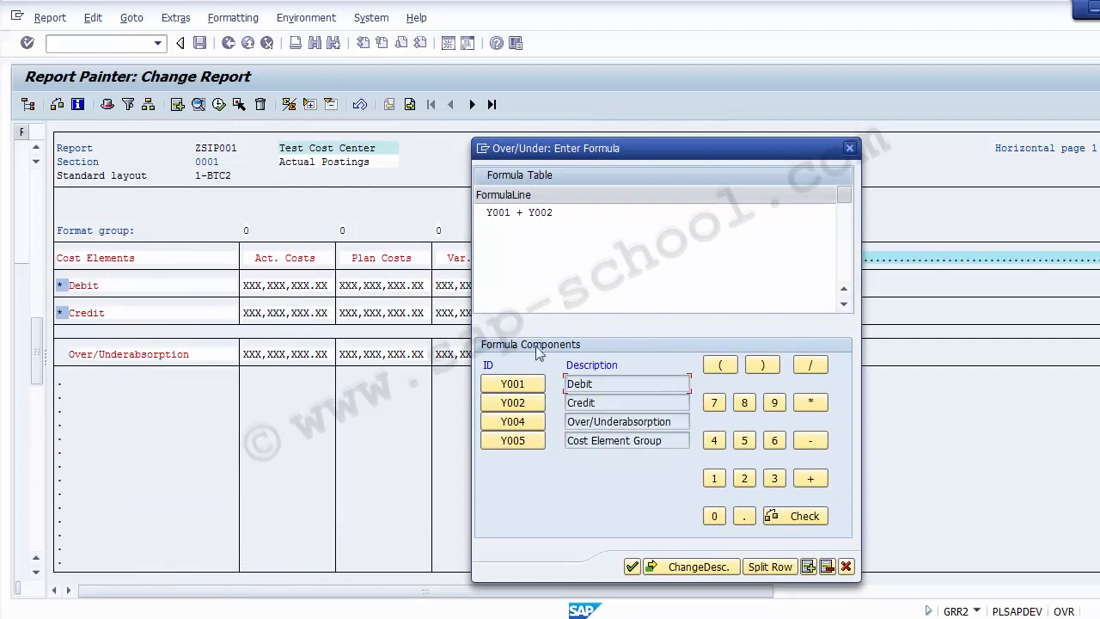
{"action": "left_click", "coordinate": [593, 404]}
{"action": "left_click_drag", "start_coordinate": [558, 212], "coordinate": [486, 216]}
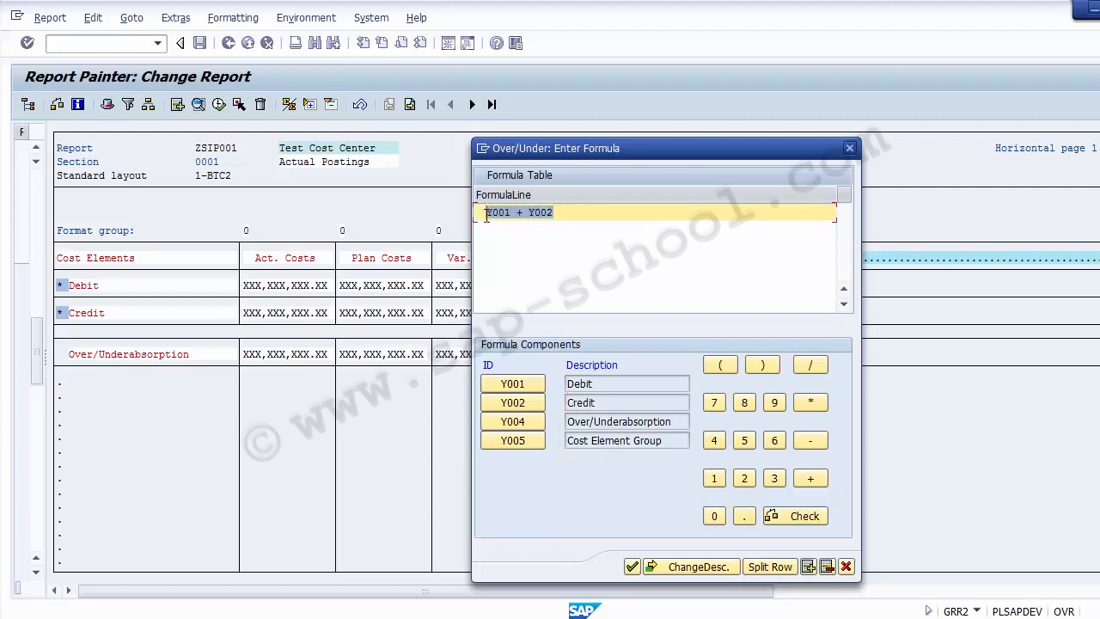
{"action": "left_click", "coordinate": [560, 249]}
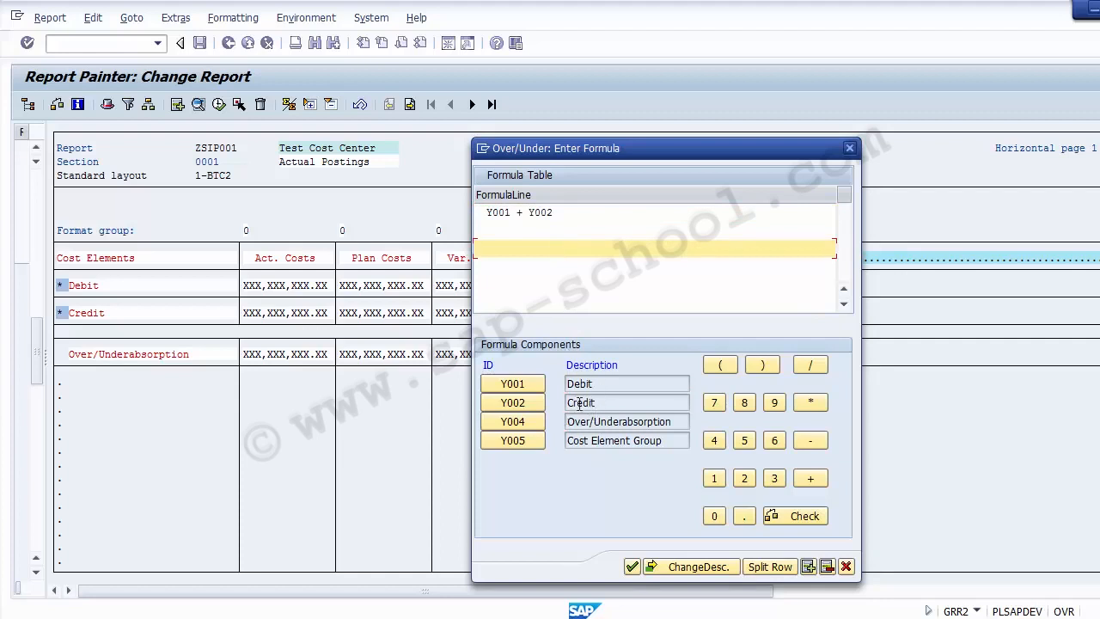
Step: Change the formula to subtract Credit from Debit as Y001 - Y002
{"action": "left_click", "coordinate": [525, 213]}
{"action": "key", "text": "BackSpace"}
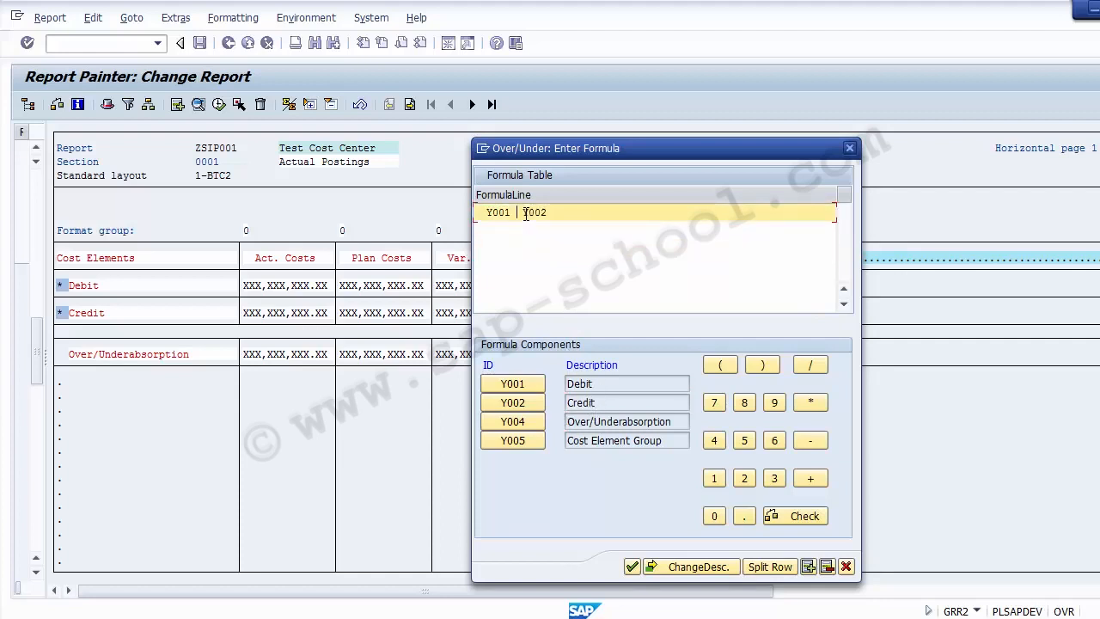
{"action": "type", "text": "-"}
{"action": "key", "text": "Delete"}
{"action": "key", "text": "Delete"}
{"action": "key", "text": "Delete"}
{"action": "left_click", "coordinate": [519, 405]}
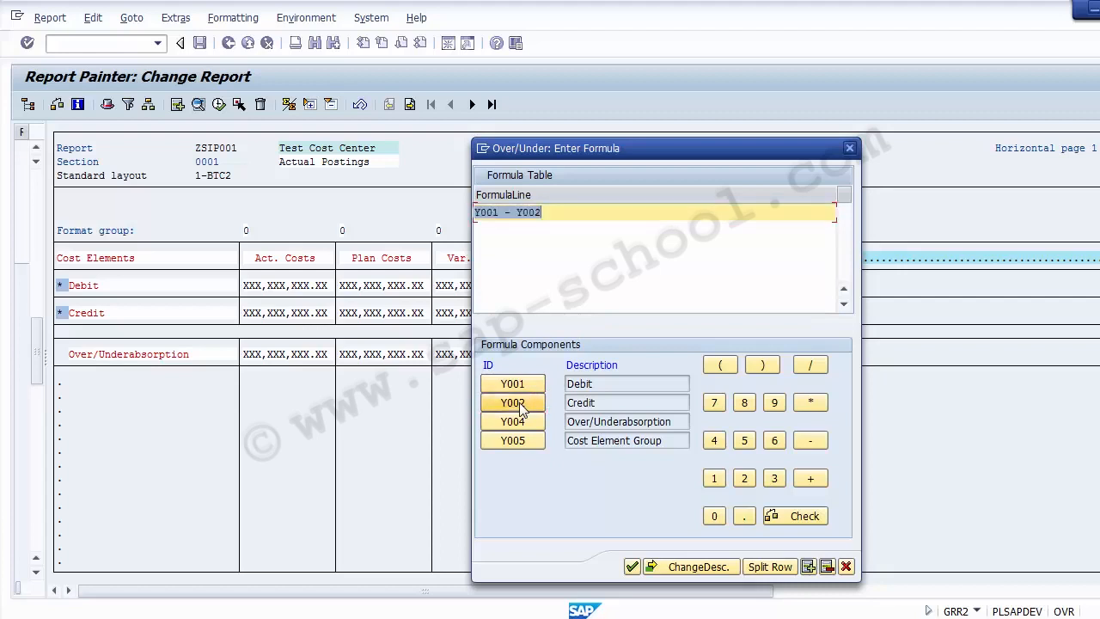
Step: Change the operator between Y001 and Y002 back to plus
{"action": "left_click", "coordinate": [547, 268]}
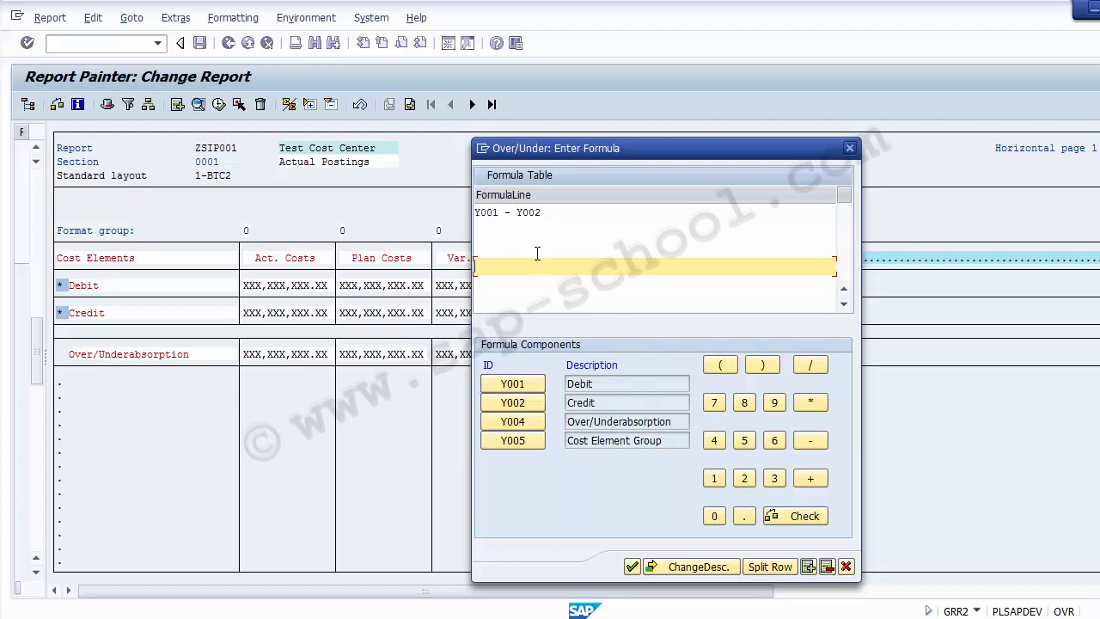
{"action": "left_click", "coordinate": [510, 212]}
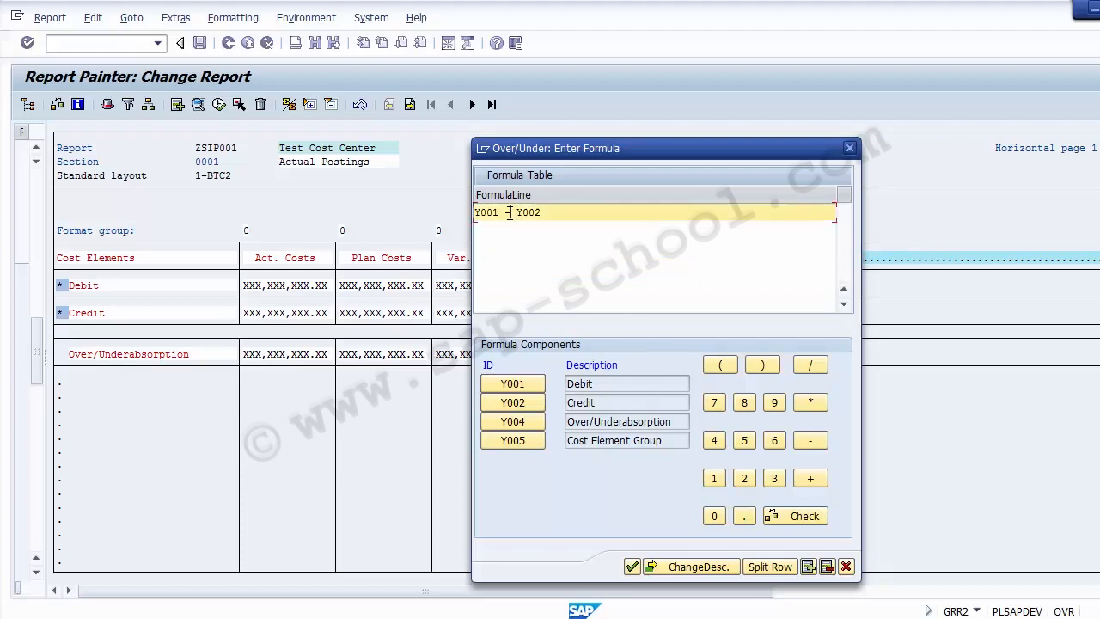
{"action": "key", "text": "BackSpace"}
{"action": "left_click", "coordinate": [810, 477]}
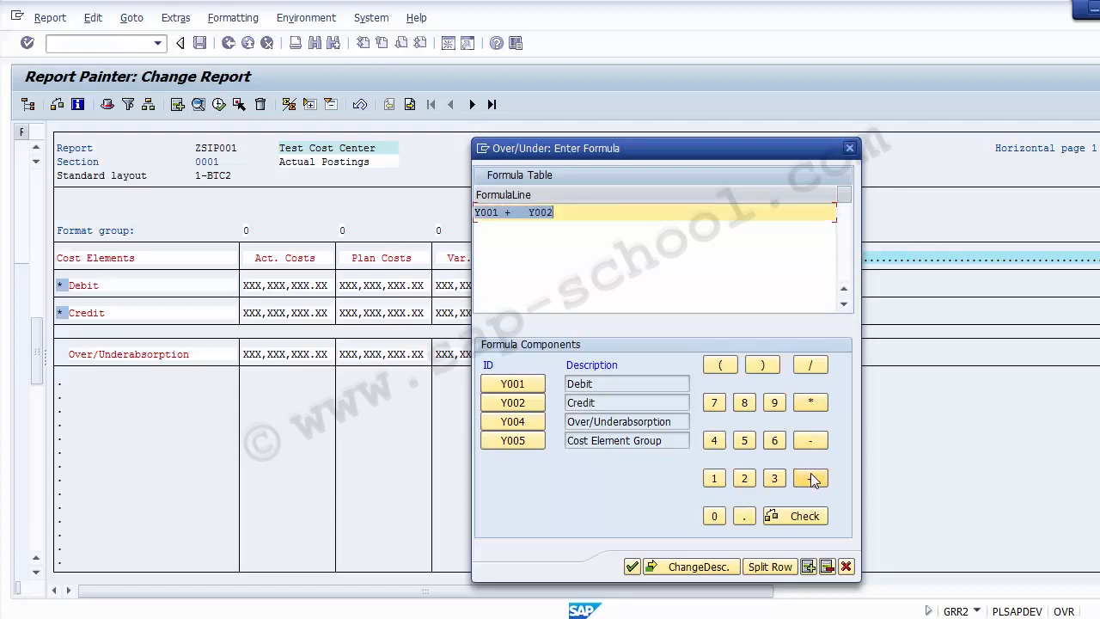
Step: Replace the row's formula with (Y001+Y002)/2
{"action": "key", "text": "Delete"}
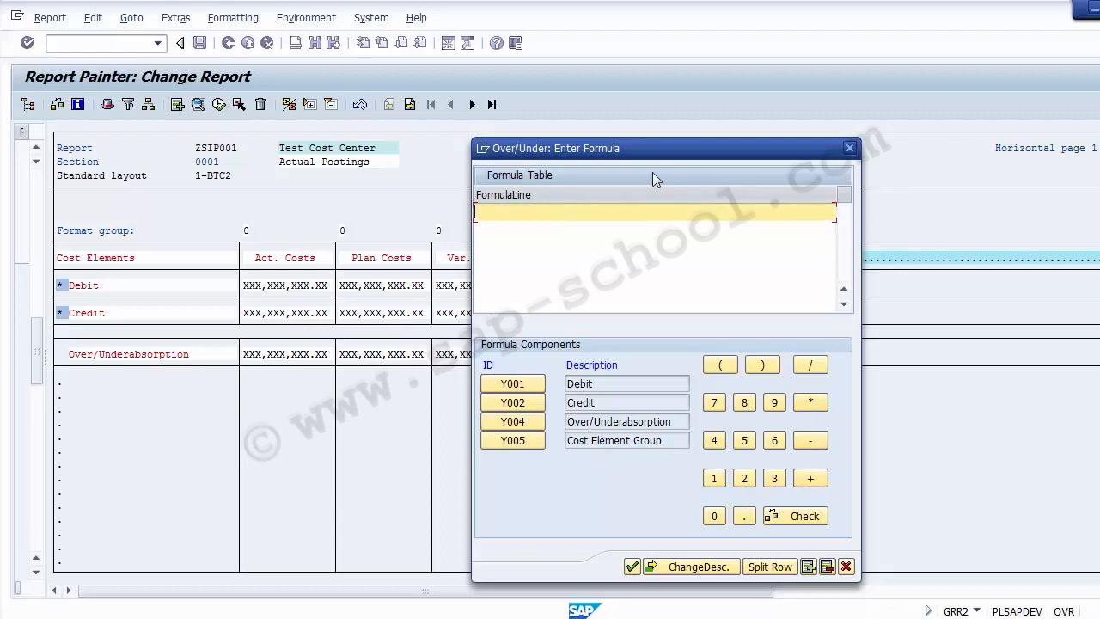
{"action": "left_click", "coordinate": [719, 364]}
{"action": "left_click", "coordinate": [512, 383]}
{"action": "left_click", "coordinate": [805, 478]}
{"action": "left_click", "coordinate": [516, 401]}
{"action": "left_click", "coordinate": [763, 364]}
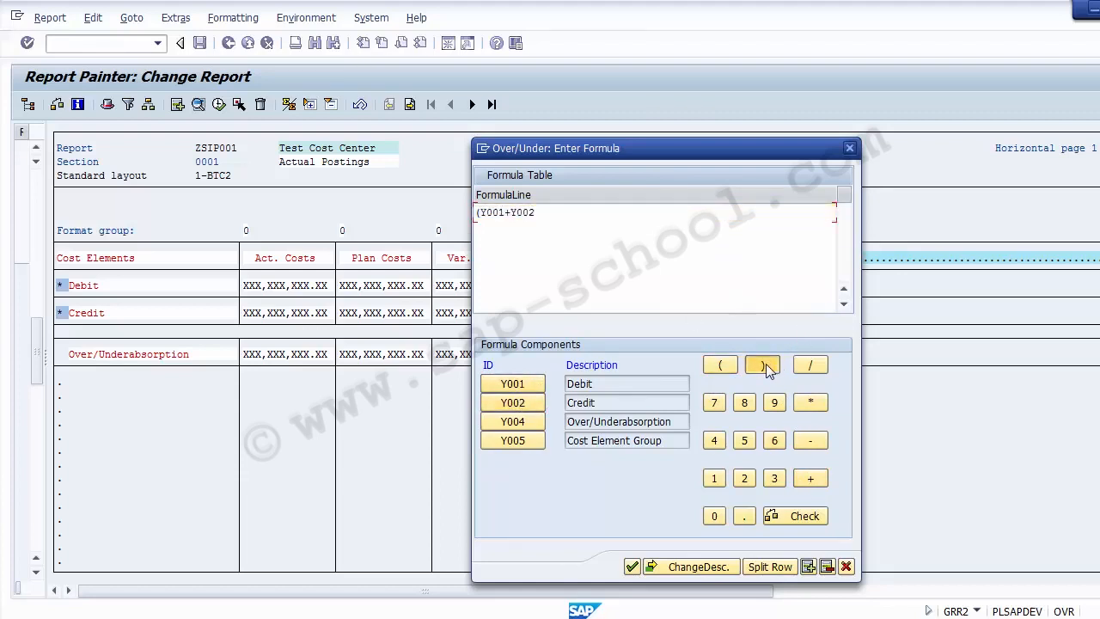
{"action": "left_click", "coordinate": [810, 368]}
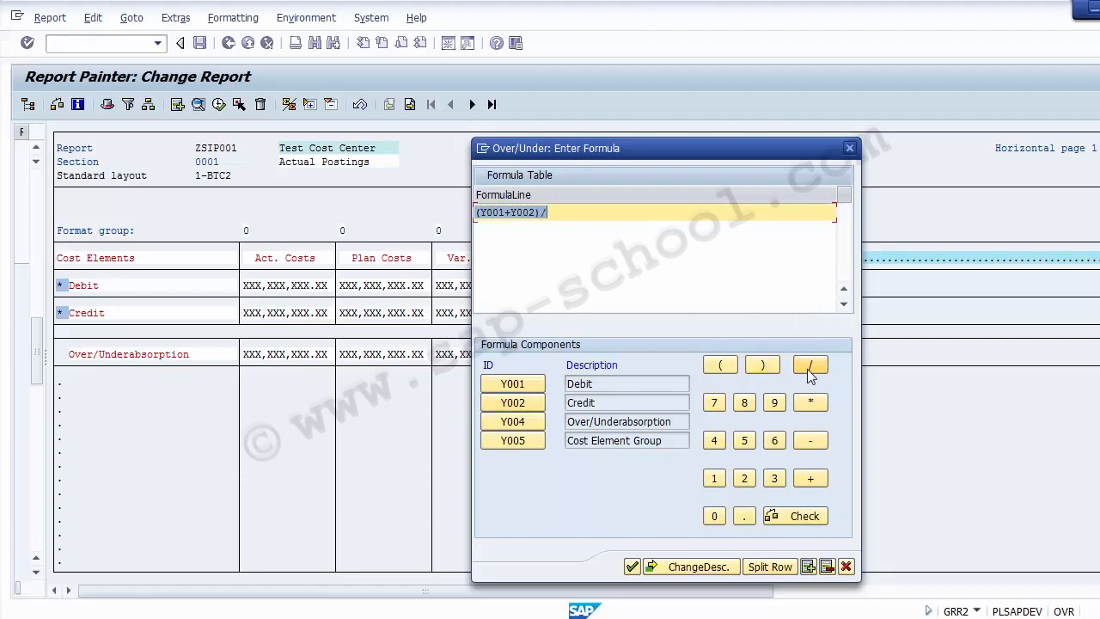
{"action": "left_click", "coordinate": [745, 480]}
Step: Display the variables available as formula components, return to the row components, and accept the formula
{"action": "left_click", "coordinate": [675, 569]}
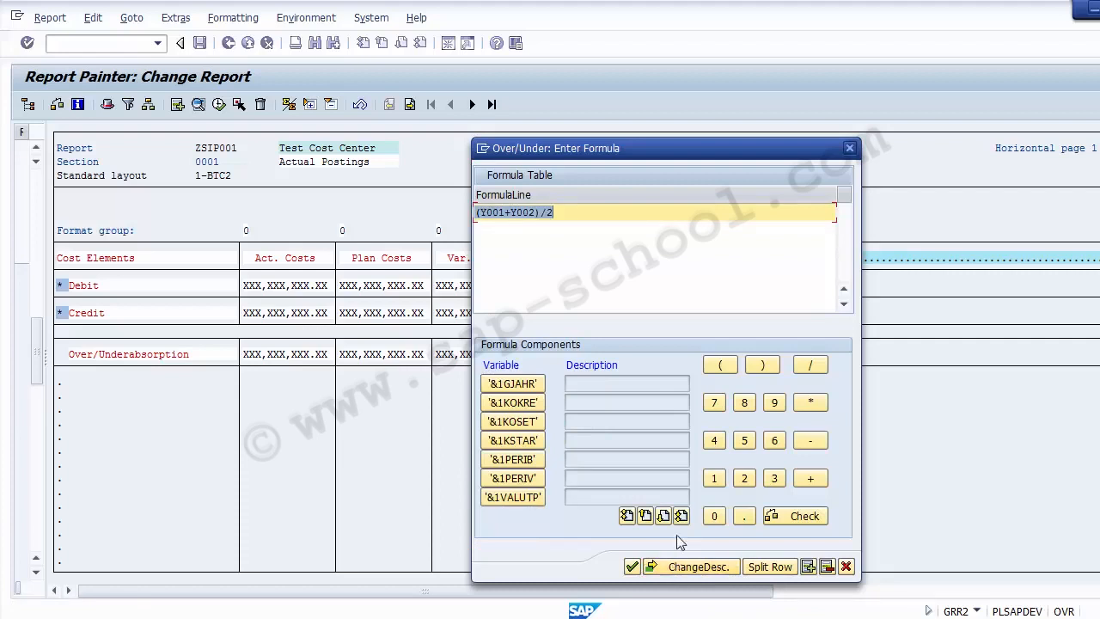
{"action": "left_click", "coordinate": [676, 570]}
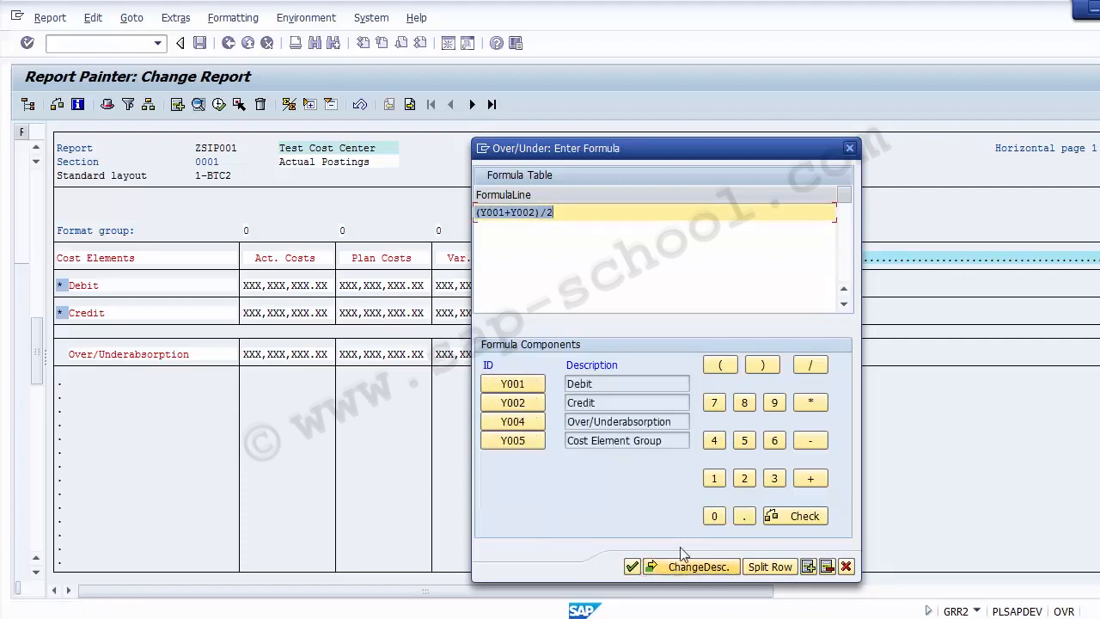
{"action": "left_click", "coordinate": [641, 567]}
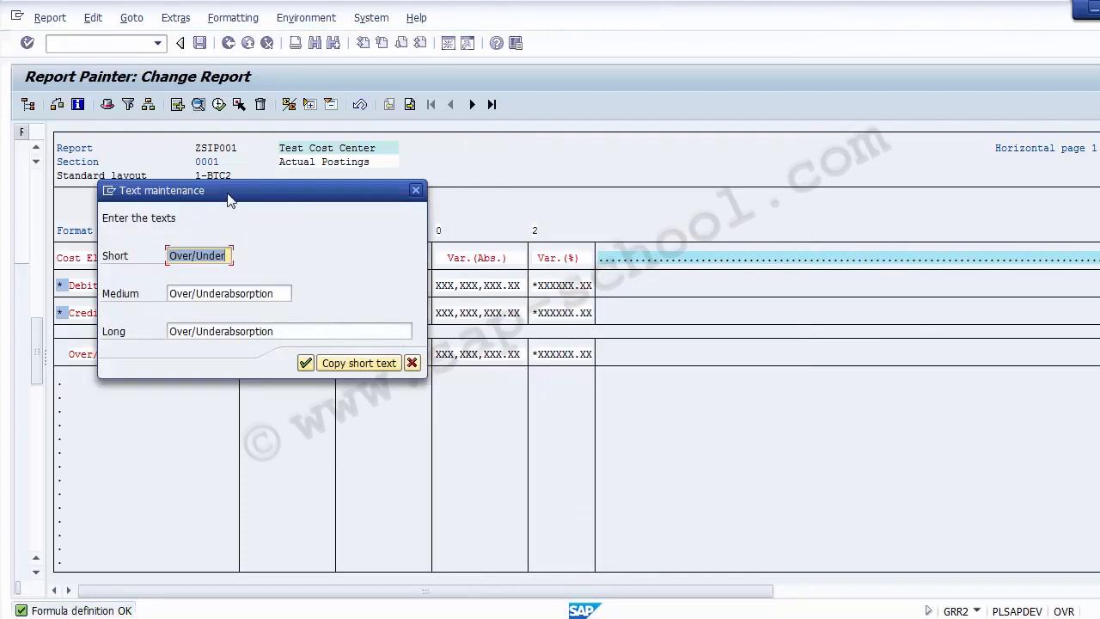
Step: Set the row's short, medium and long texts to Average and confirm them
{"action": "left_click_drag", "start_coordinate": [229, 196], "coordinate": [479, 309]}
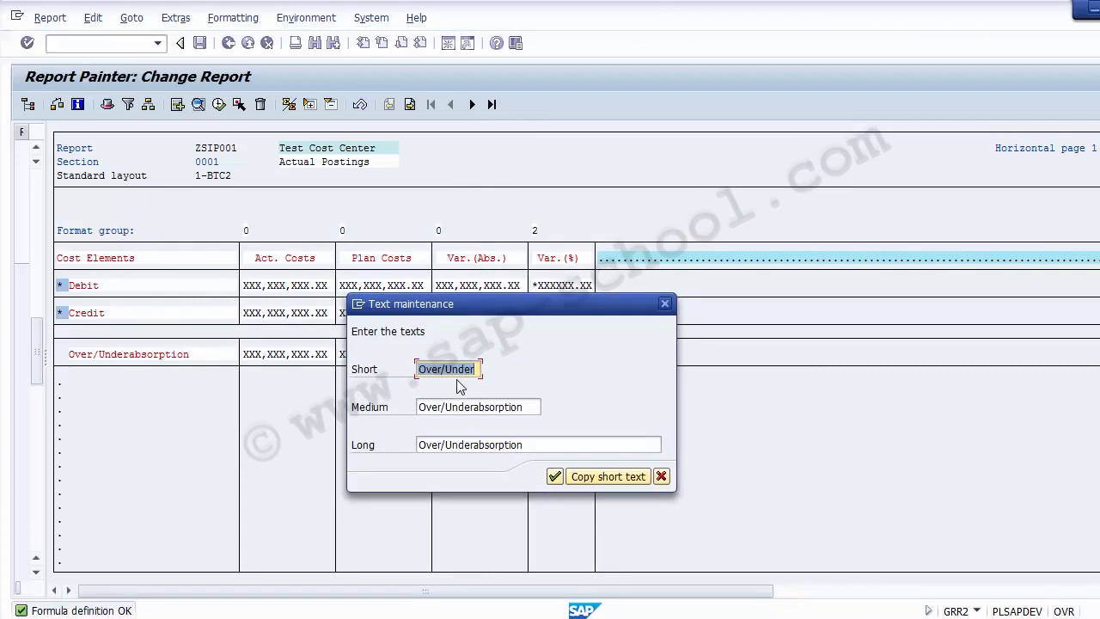
{"action": "type", "text": "Average"}
{"action": "key", "text": "shift+Home"}
{"action": "key", "text": "ctrl+c"}
{"action": "left_click", "coordinate": [468, 405]}
{"action": "key", "text": "End"}
{"action": "key", "text": "shift+Home"}
{"action": "key", "text": "ctrl+v"}
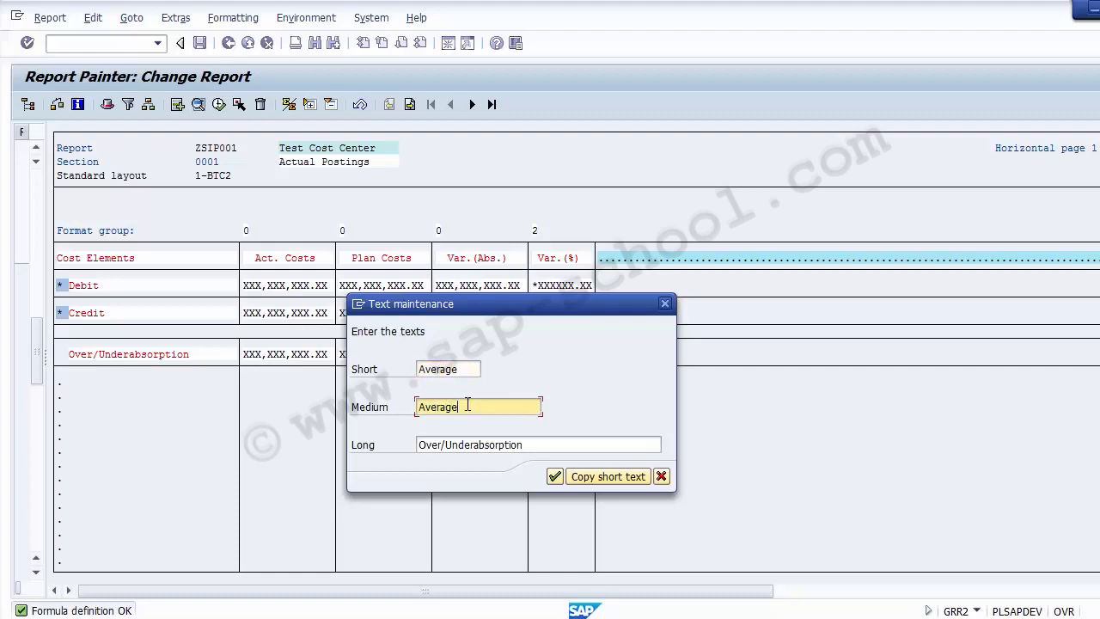
{"action": "left_click", "coordinate": [475, 444]}
{"action": "key", "text": "End"}
{"action": "key", "text": "shift+Home"}
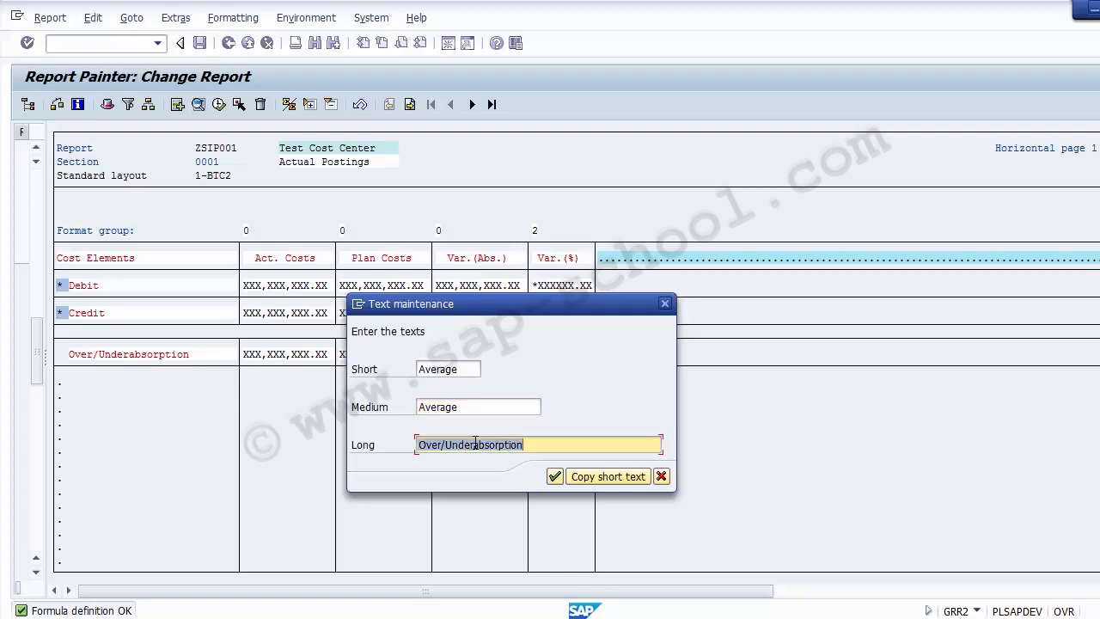
{"action": "key", "text": "ctrl+v"}
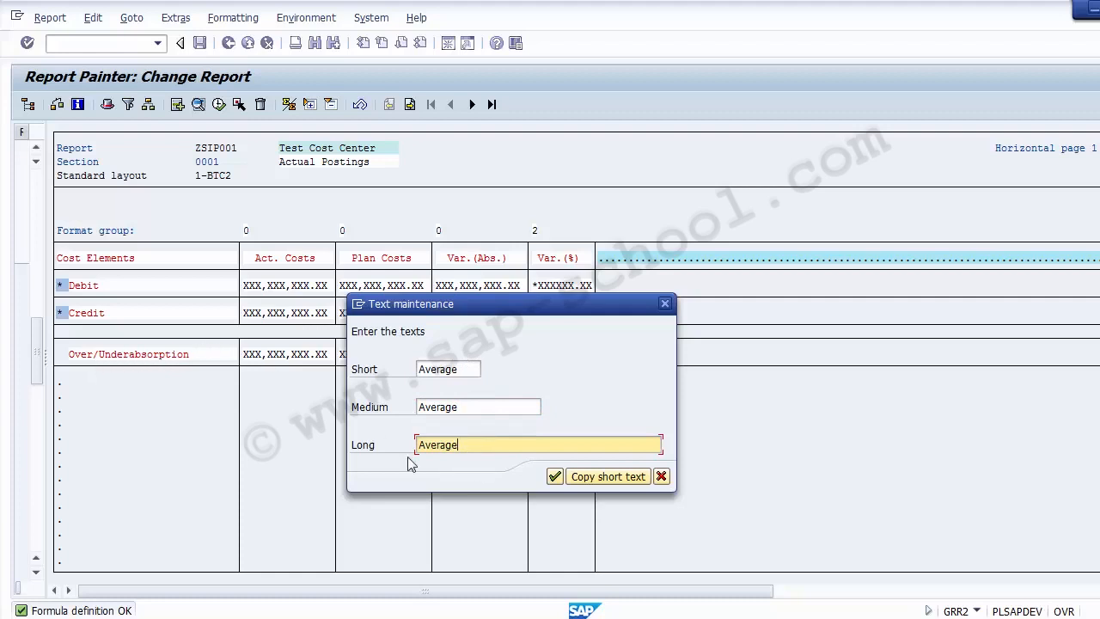
{"action": "left_click", "coordinate": [555, 477]}
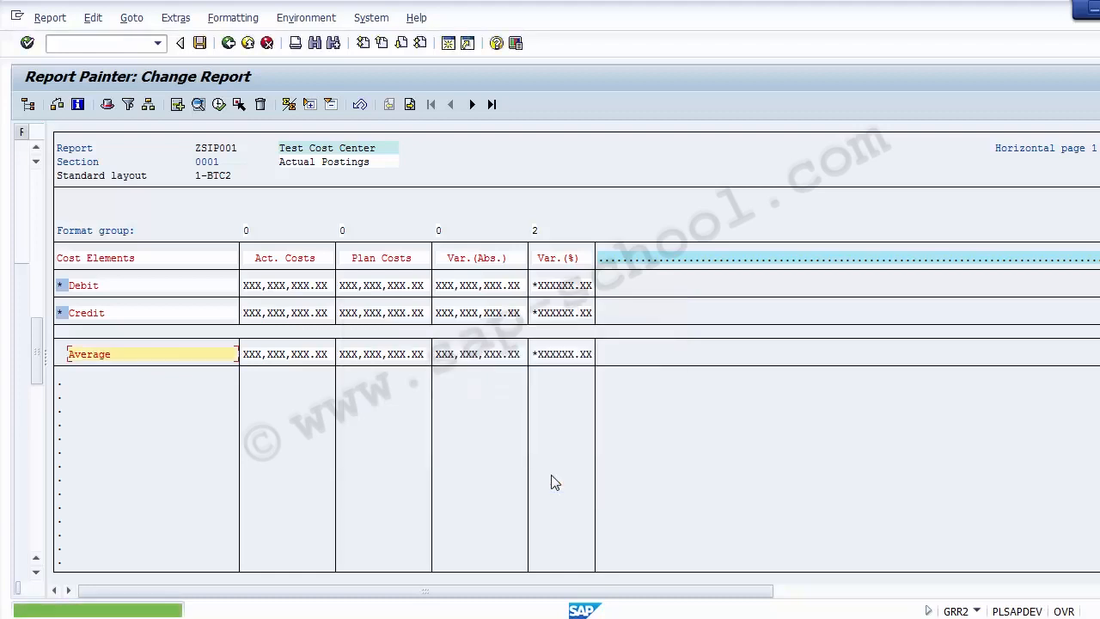
Step: Open the element definition of the Act. Costs column, review the basic key figure options, and select Costs
{"action": "left_click_drag", "start_coordinate": [111, 354], "coordinate": [67, 354]}
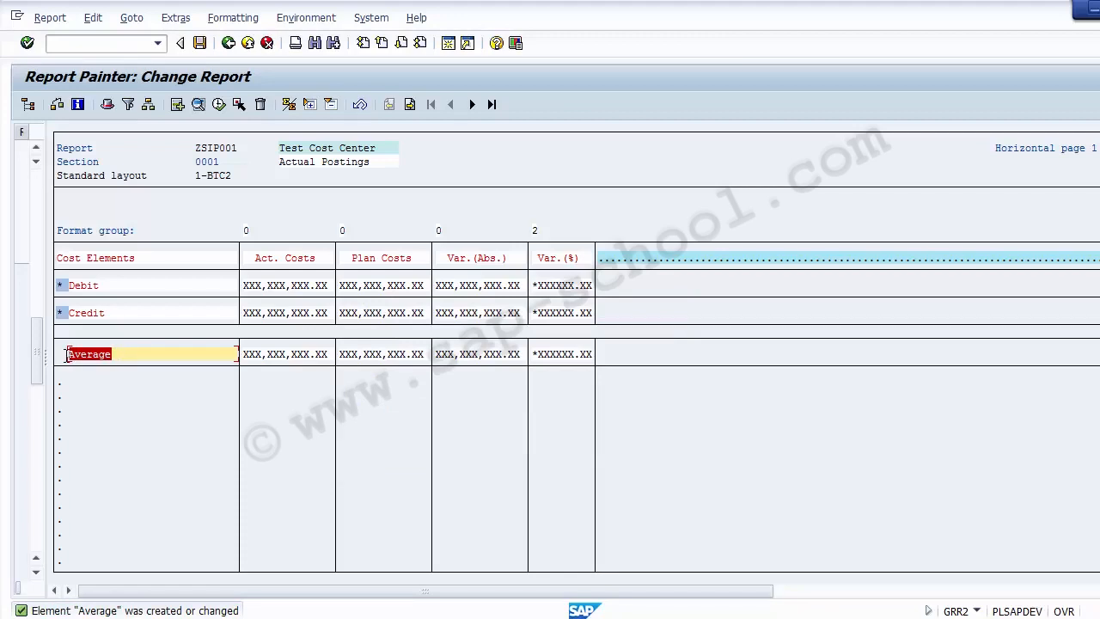
{"action": "left_click", "coordinate": [283, 259]}
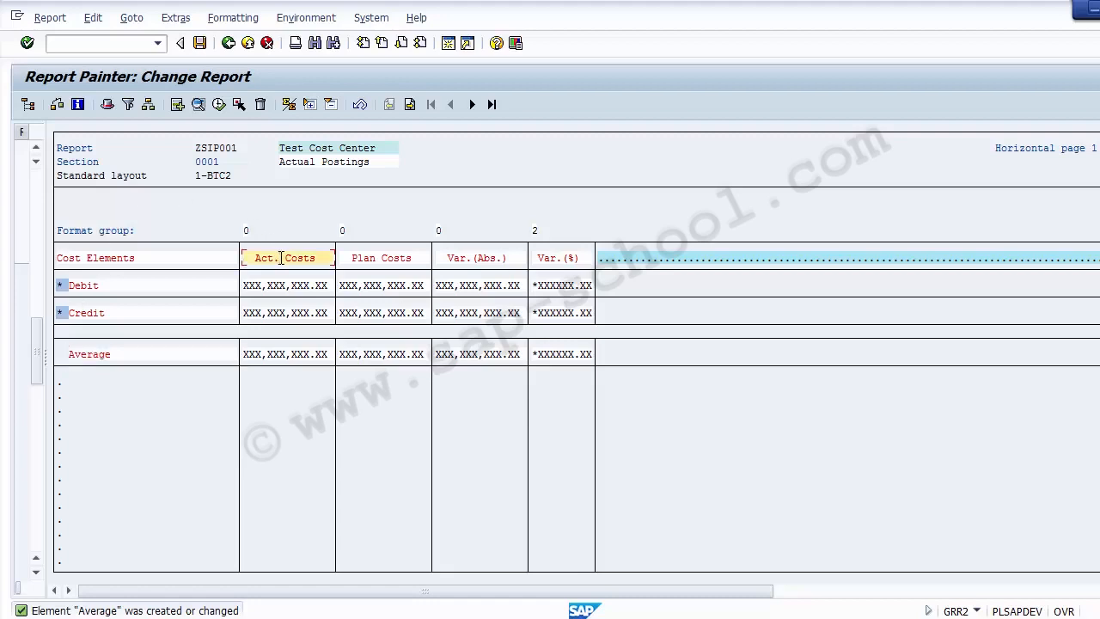
{"action": "double_click", "coordinate": [281, 257]}
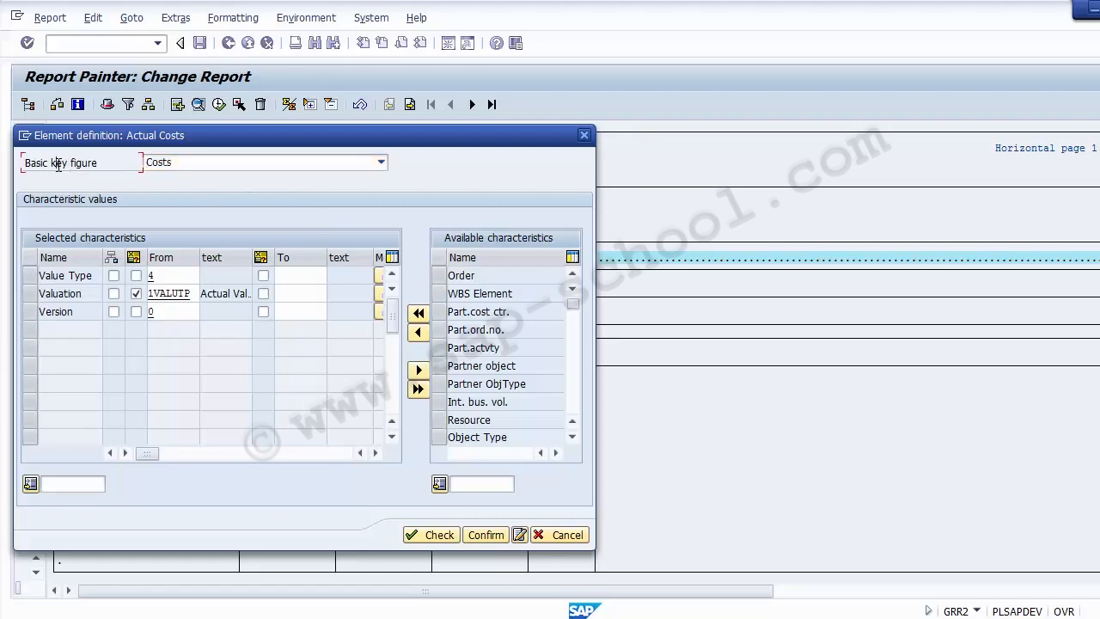
{"action": "left_click", "coordinate": [187, 163]}
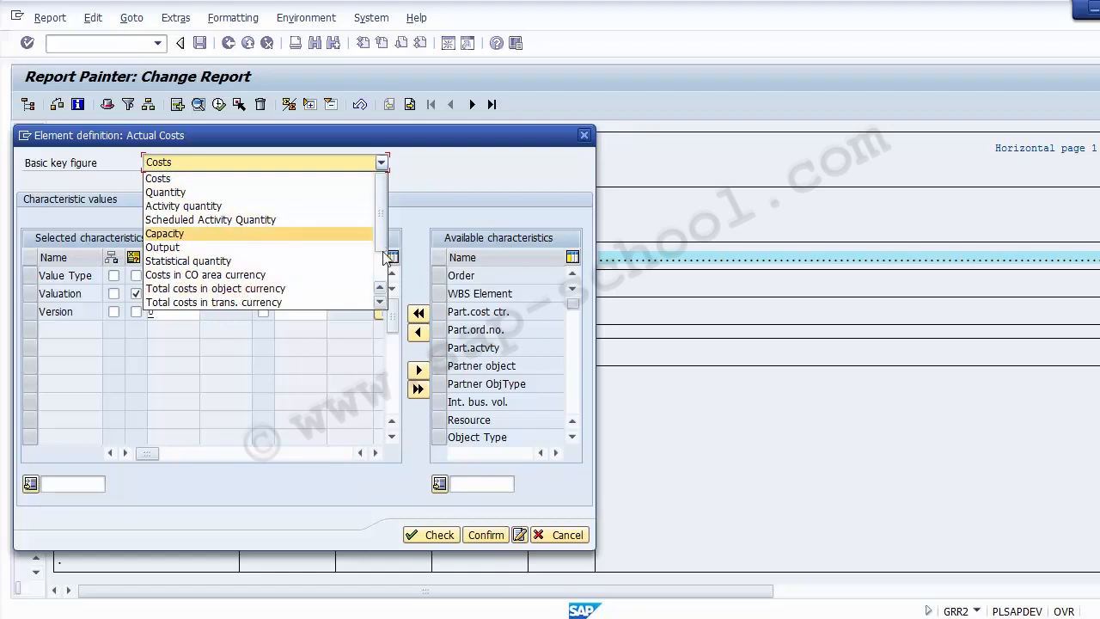
{"action": "scroll", "coordinate": [383, 266], "scroll_direction": "down", "scroll_amount": 2}
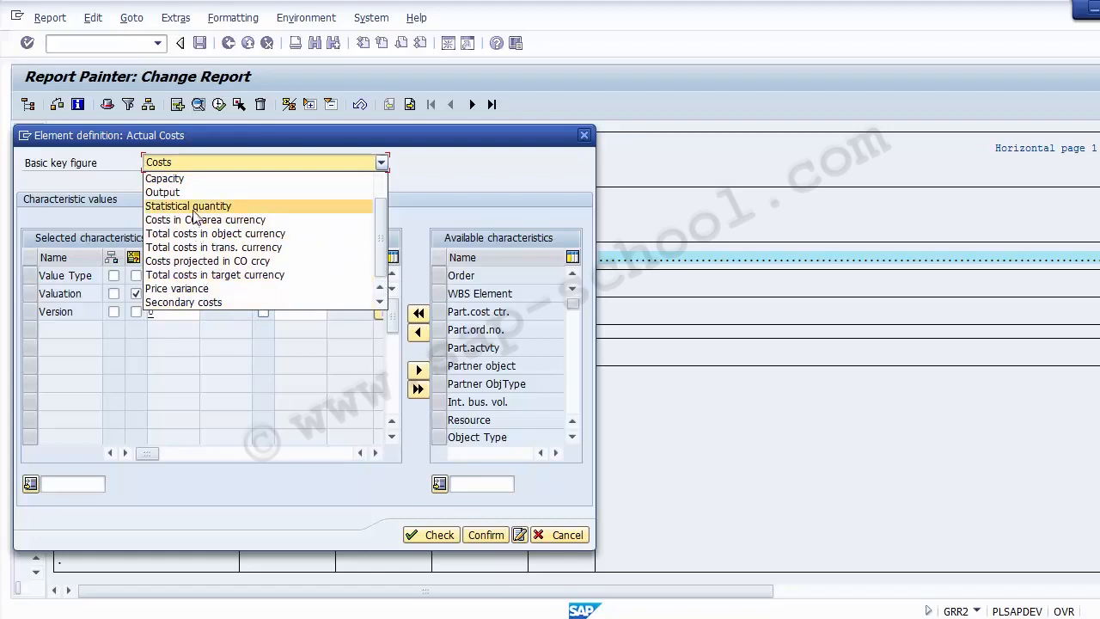
{"action": "left_click_drag", "start_coordinate": [379, 246], "coordinate": [377, 180]}
{"action": "left_click", "coordinate": [284, 178]}
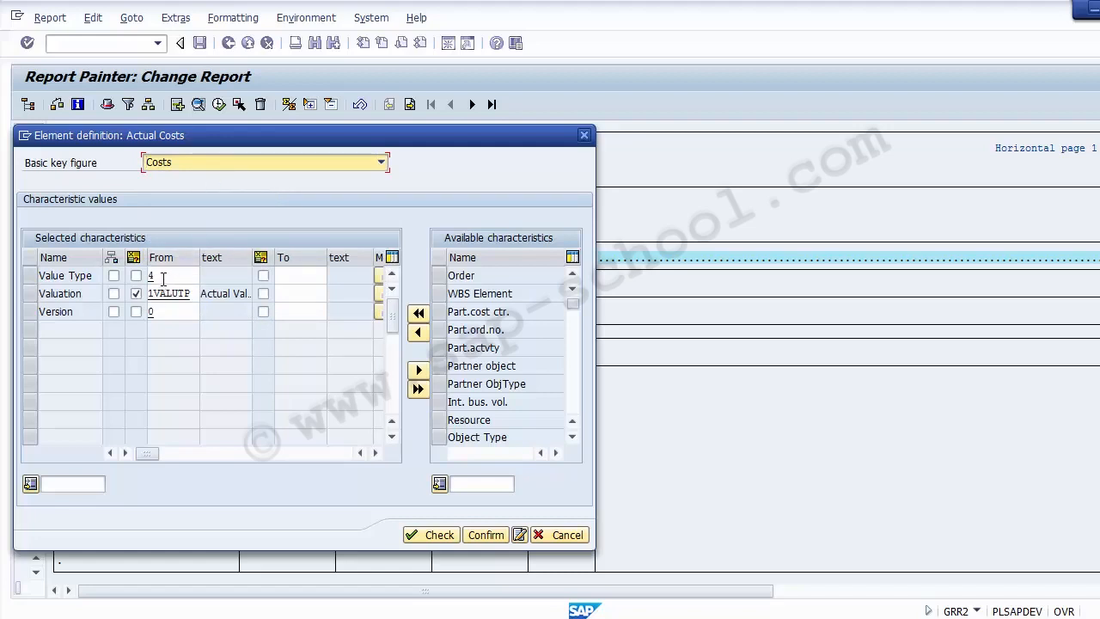
Step: Examine the possible entries for the Value Type characteristic, comparing Plan and Actual, and close the list without choosing one
{"action": "left_click", "coordinate": [169, 276]}
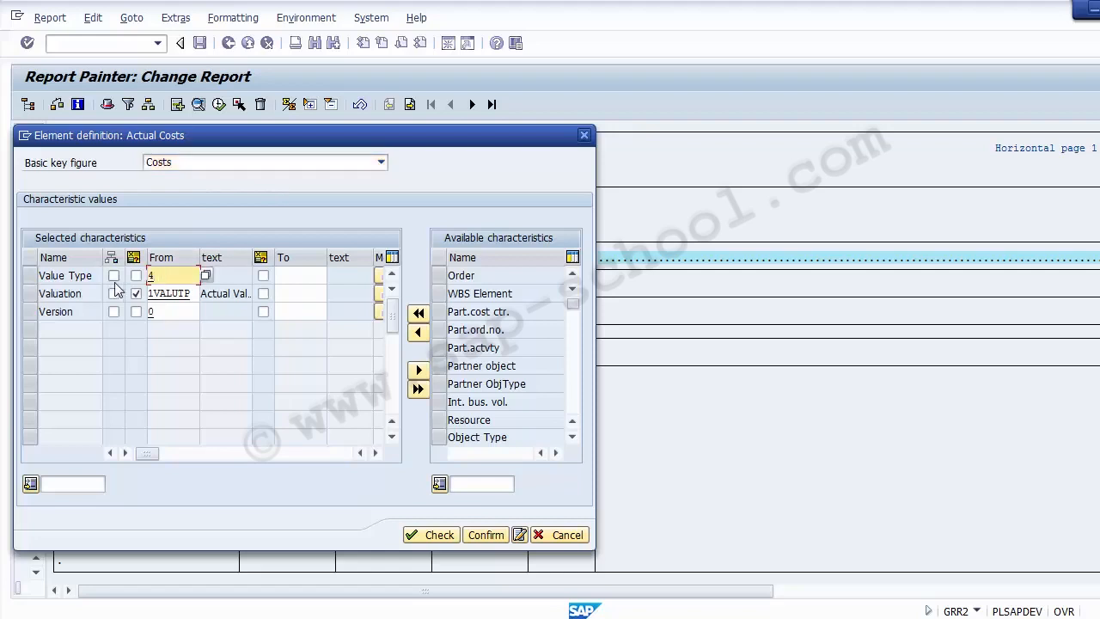
{"action": "left_click_drag", "start_coordinate": [98, 276], "coordinate": [36, 274]}
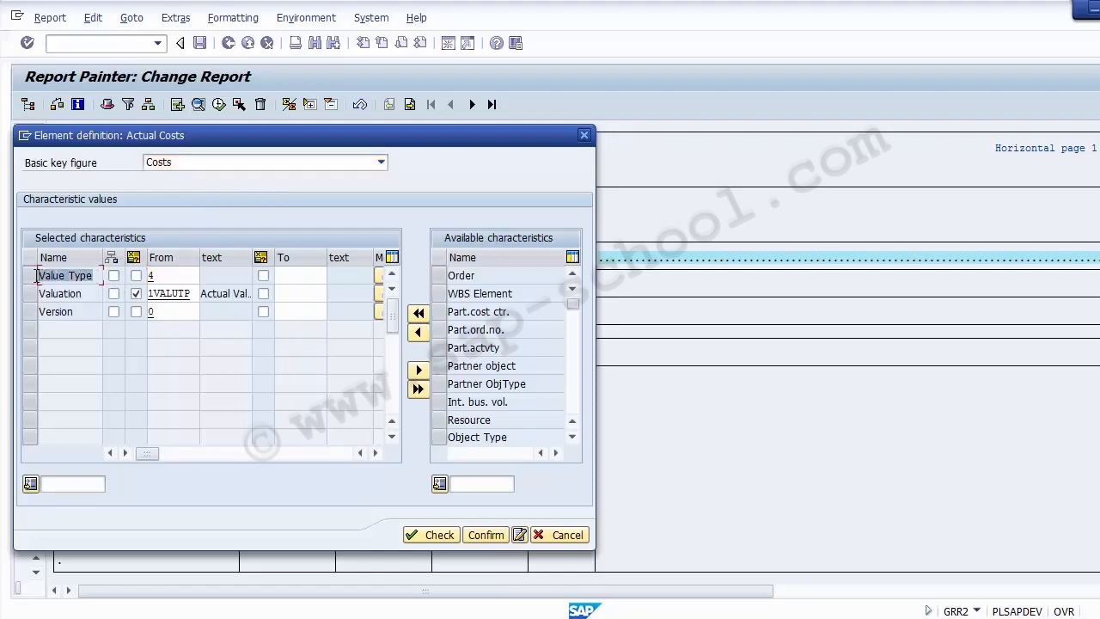
{"action": "left_click", "coordinate": [181, 275]}
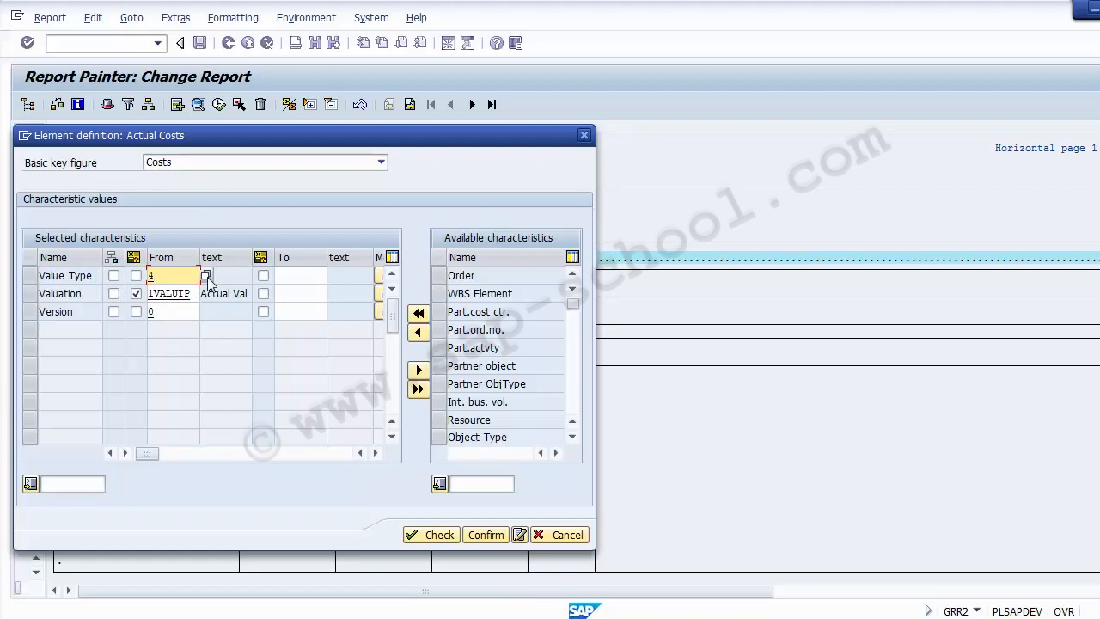
{"action": "left_click", "coordinate": [206, 276]}
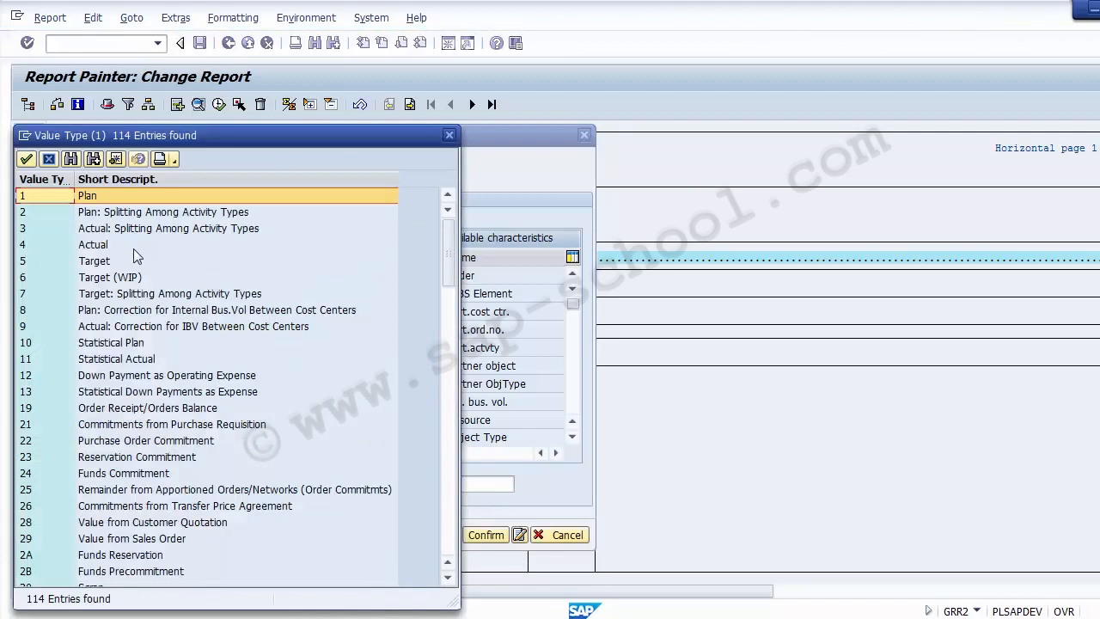
{"action": "left_click", "coordinate": [132, 248]}
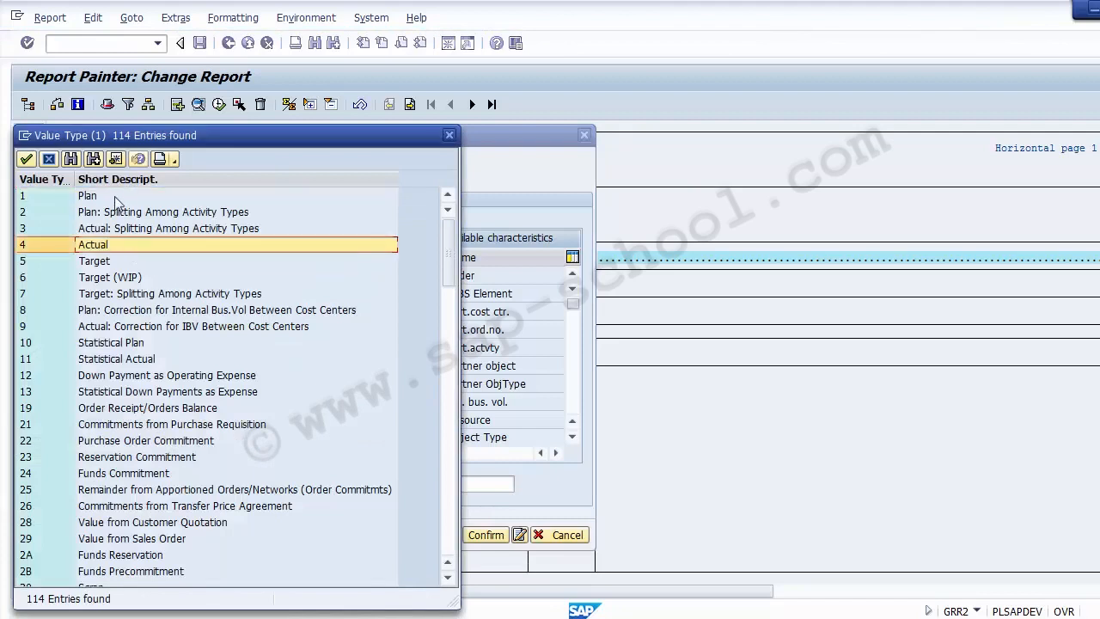
{"action": "left_click", "coordinate": [108, 195]}
{"action": "left_click", "coordinate": [129, 244]}
{"action": "left_click", "coordinate": [451, 135]}
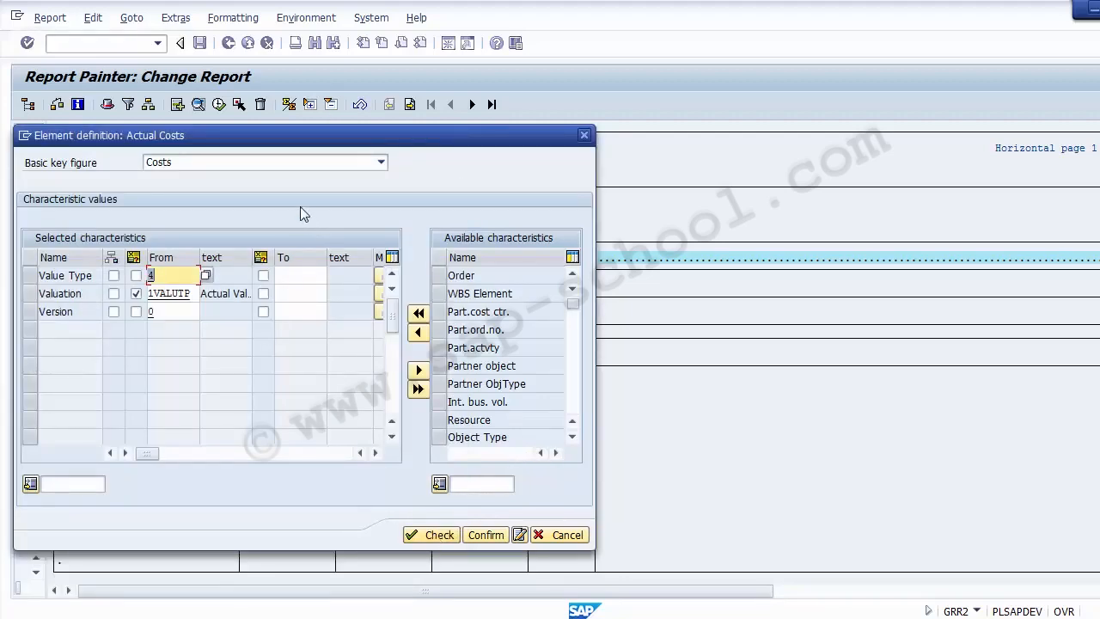
Step: Add the Document Number characteristic to the selected characteristics of the Actual Costs column
{"action": "left_click_drag", "start_coordinate": [284, 143], "coordinate": [409, 289]}
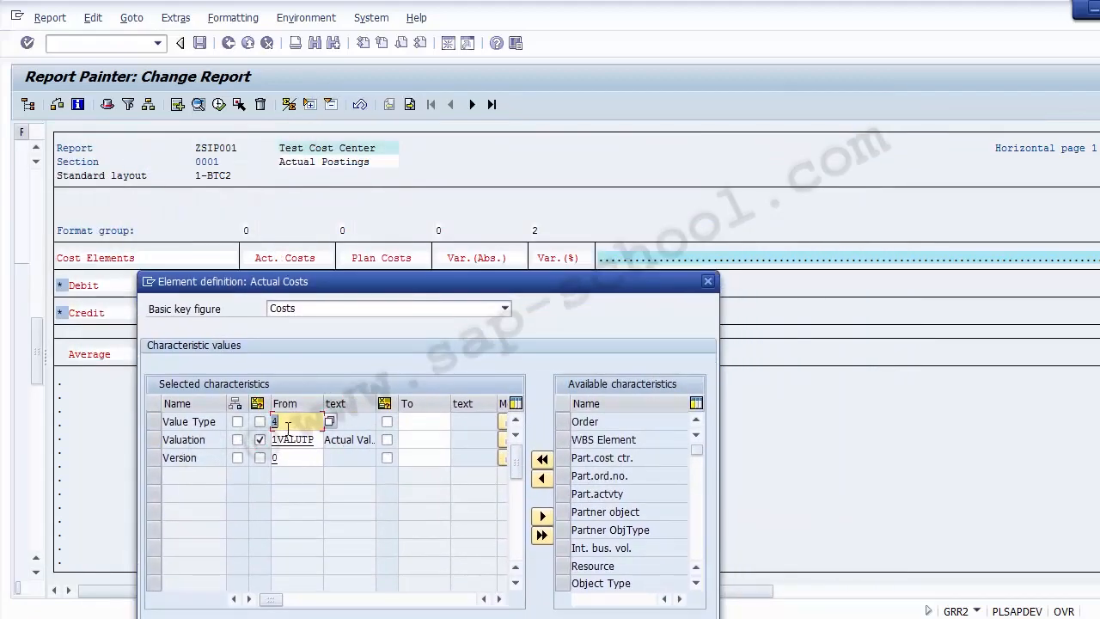
{"action": "left_click_drag", "start_coordinate": [366, 276], "coordinate": [366, 334]}
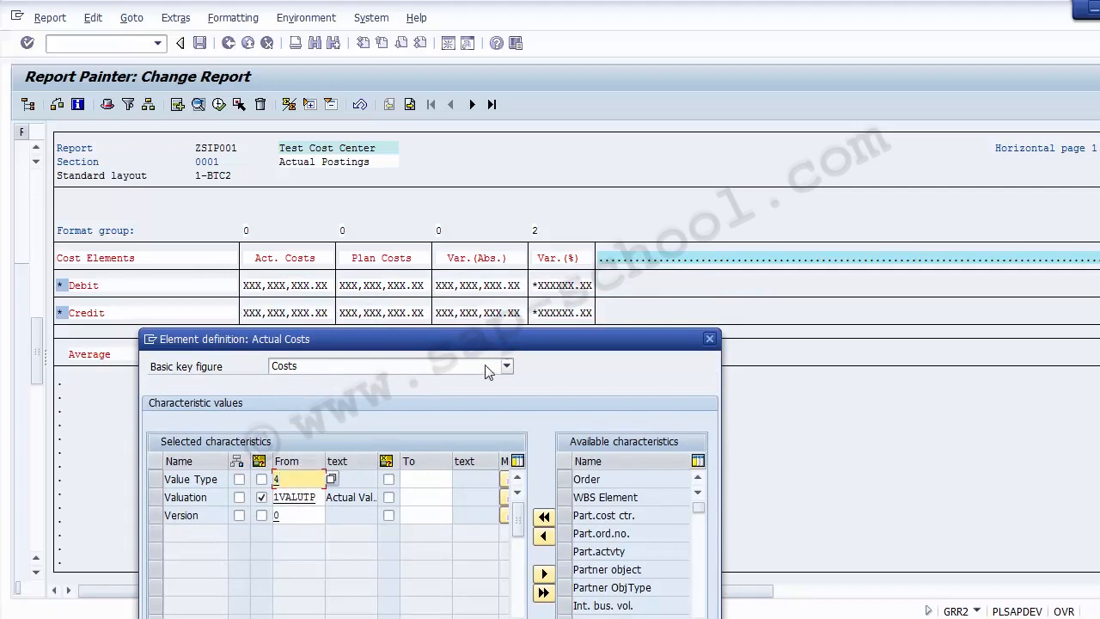
{"action": "left_click_drag", "start_coordinate": [464, 338], "coordinate": [506, 160]}
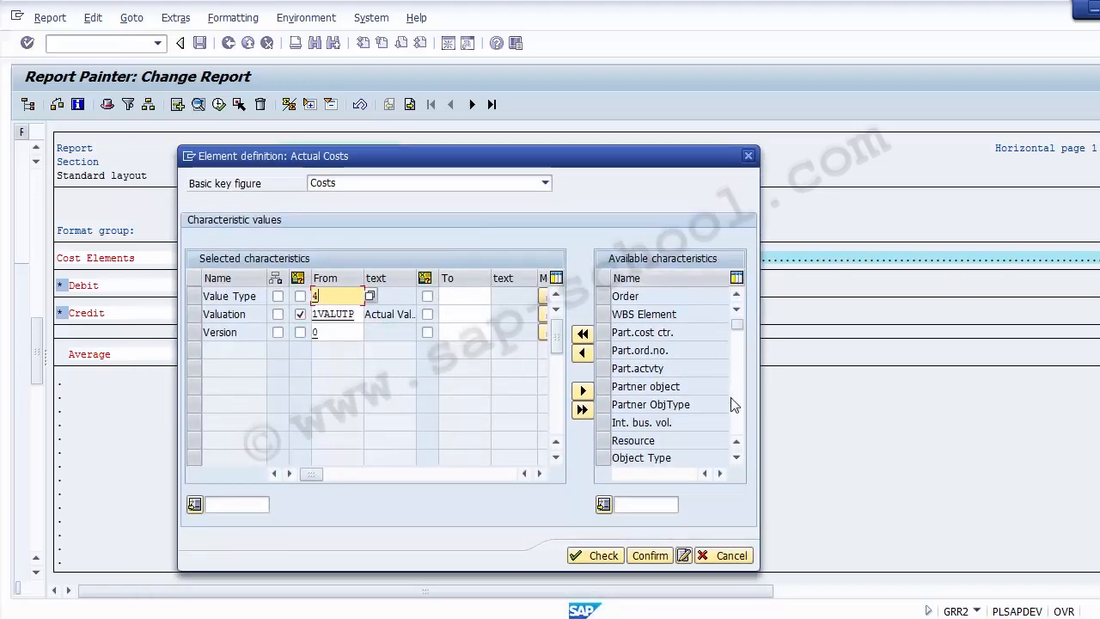
{"action": "left_click", "coordinate": [736, 457]}
{"action": "left_click", "coordinate": [736, 457]}
{"action": "left_click", "coordinate": [736, 457]}
{"action": "left_click", "coordinate": [736, 457]}
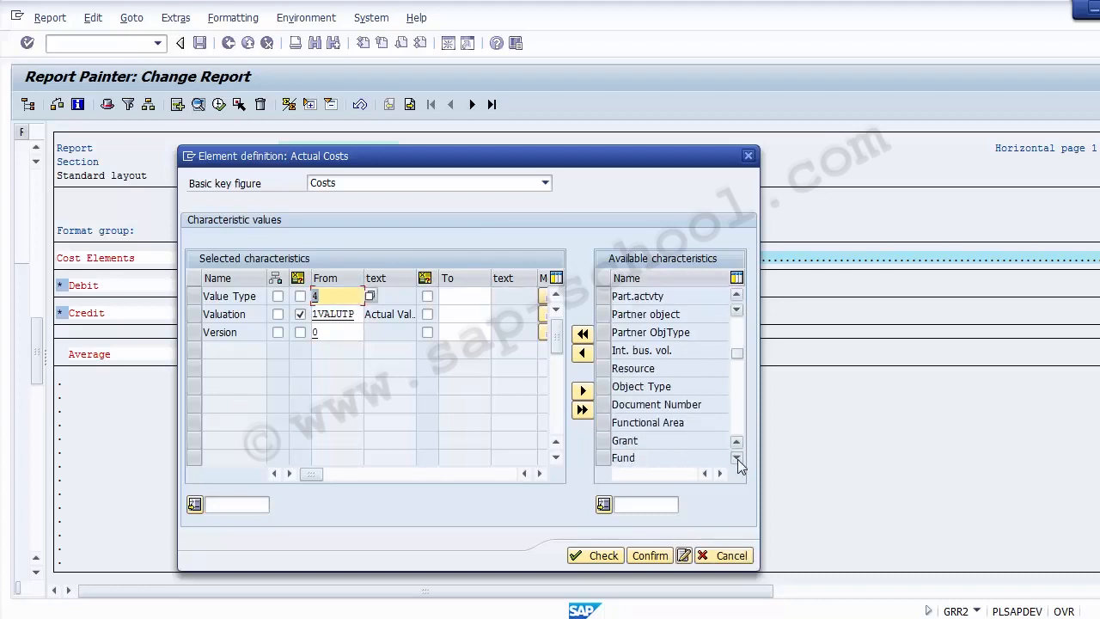
{"action": "left_click", "coordinate": [737, 457]}
{"action": "left_click", "coordinate": [617, 387]}
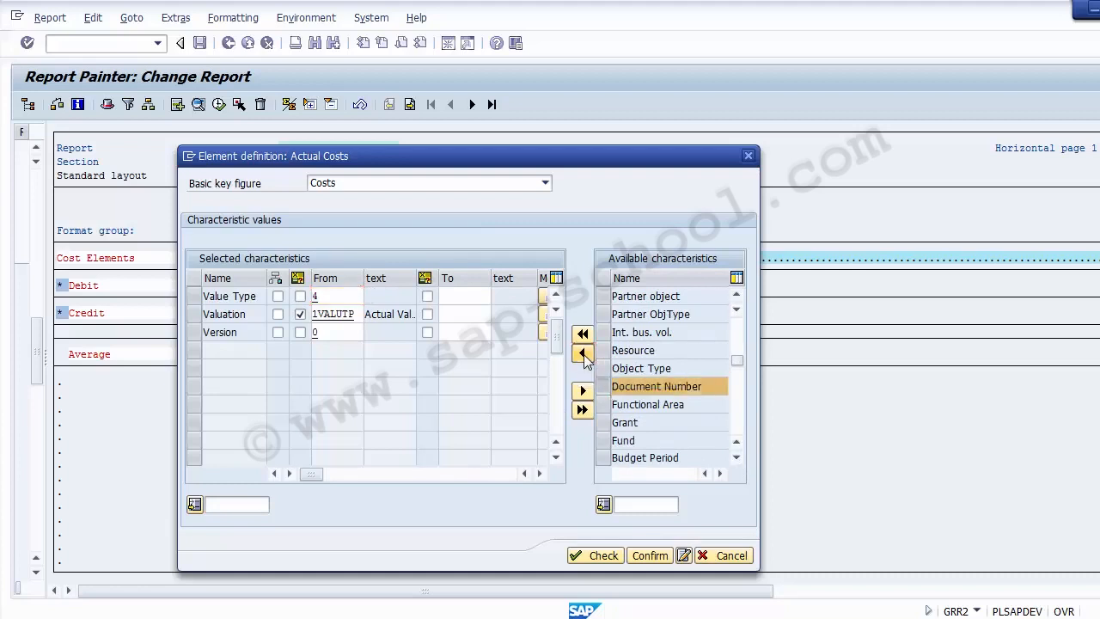
{"action": "left_click", "coordinate": [583, 353]}
Step: Look up possible values for Document Number, turn on its variable option, and try to confirm the definition without a From value
{"action": "left_click", "coordinate": [332, 351]}
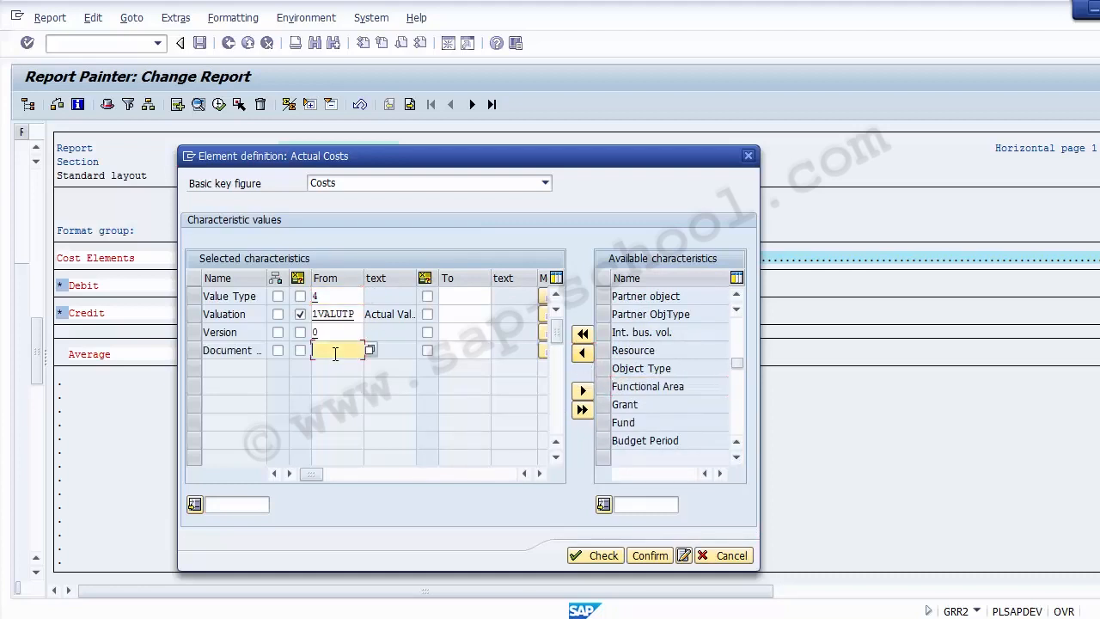
{"action": "left_click", "coordinate": [369, 350]}
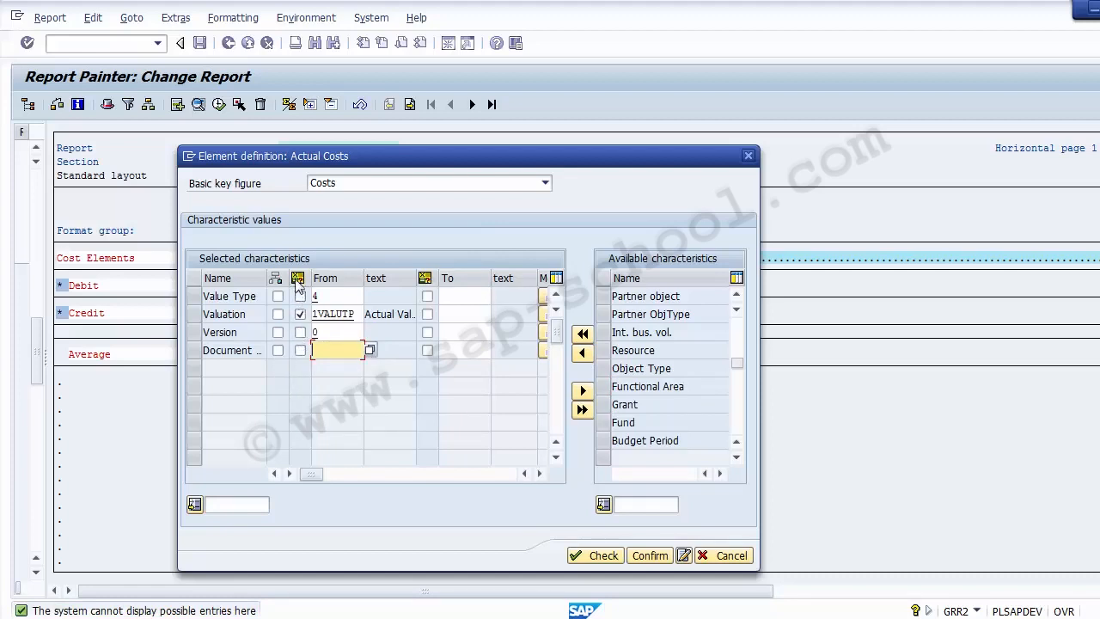
{"action": "left_click", "coordinate": [300, 351]}
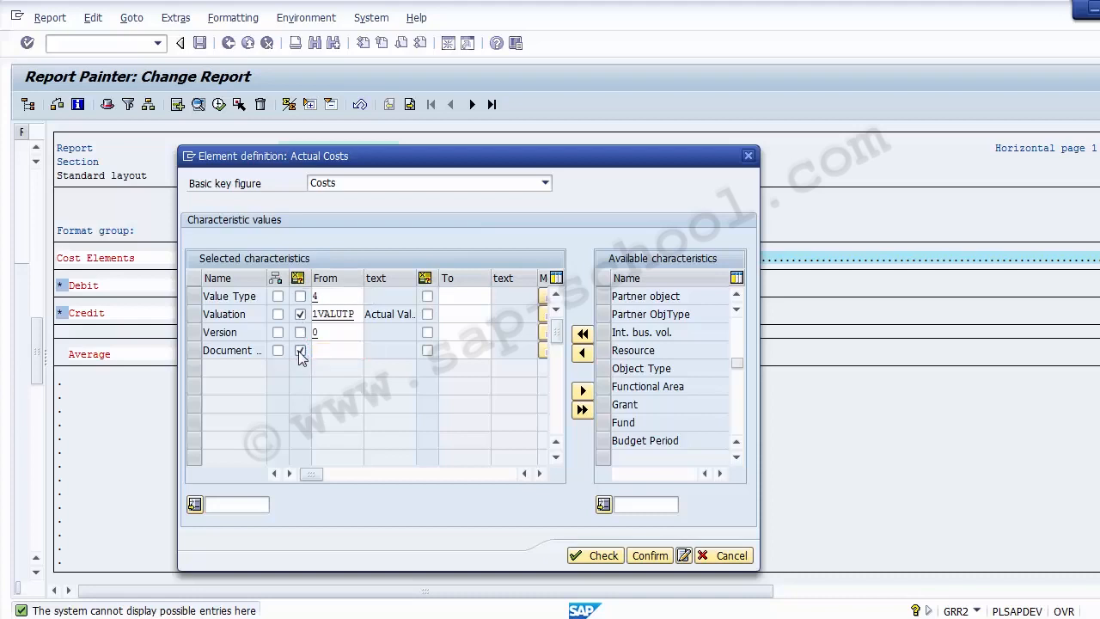
{"action": "left_click", "coordinate": [370, 352]}
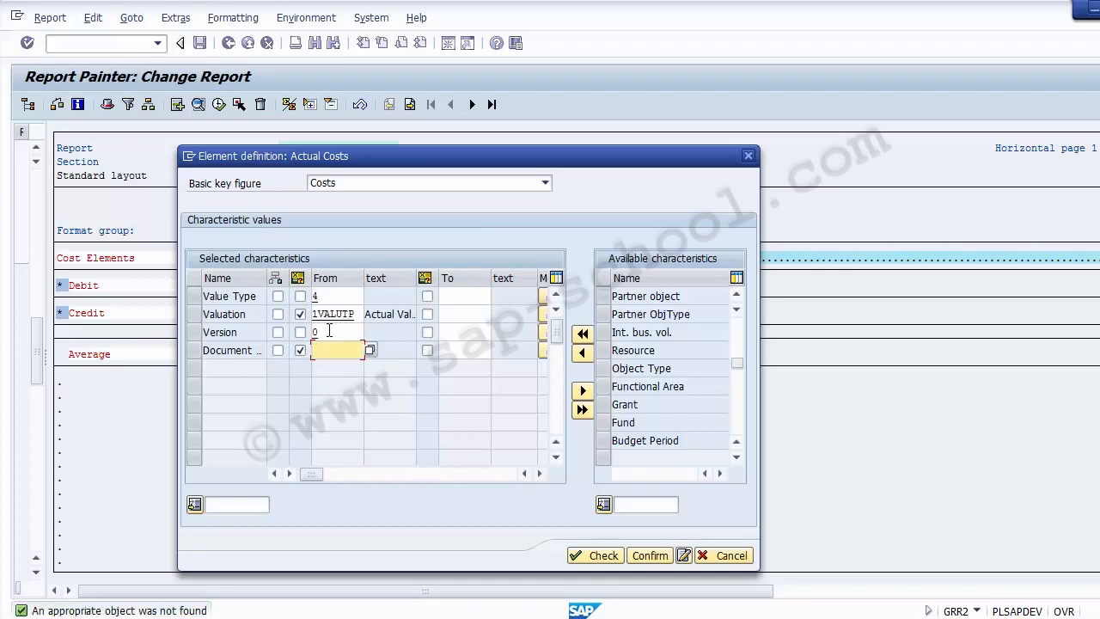
{"action": "left_click", "coordinate": [599, 556]}
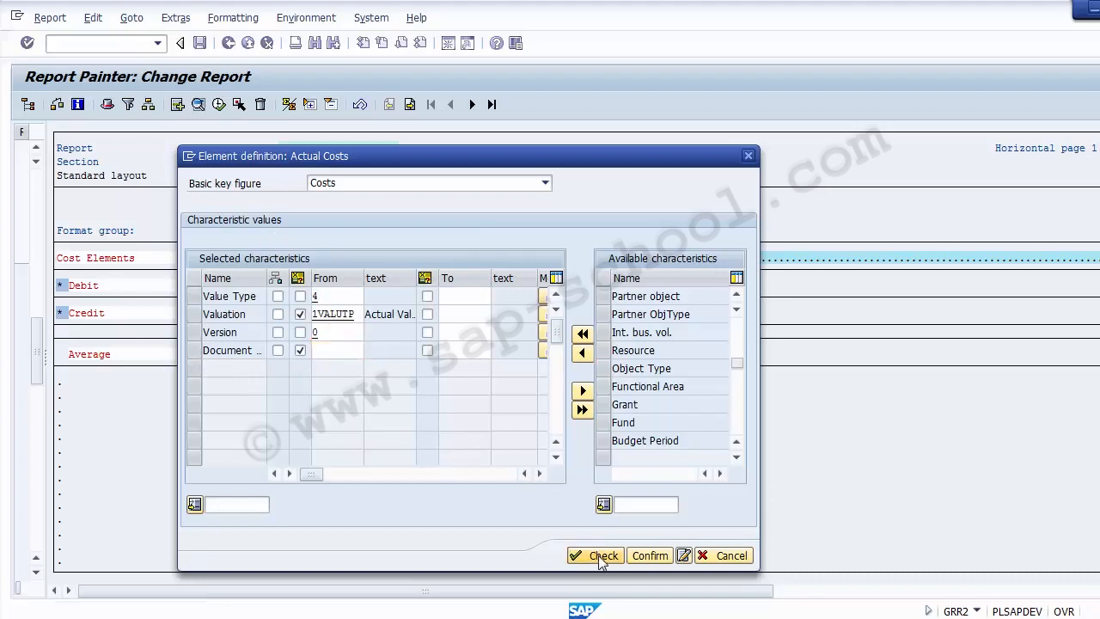
{"action": "left_click", "coordinate": [647, 555]}
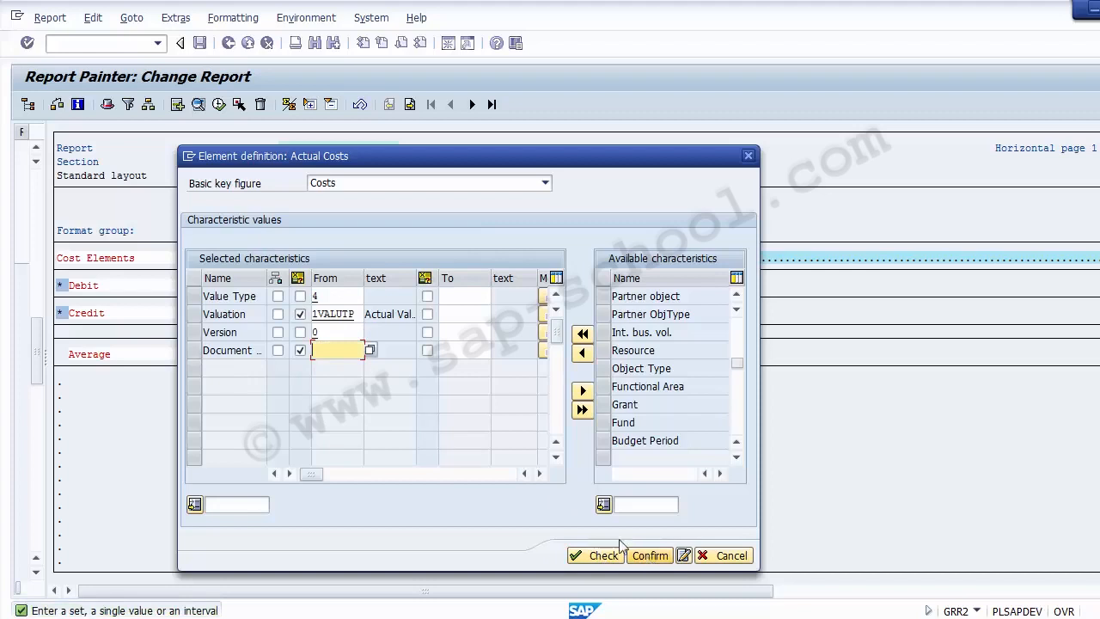
Step: Turn off the variable option for Document Number and remove it from the selected characteristics
{"action": "left_click", "coordinate": [300, 350]}
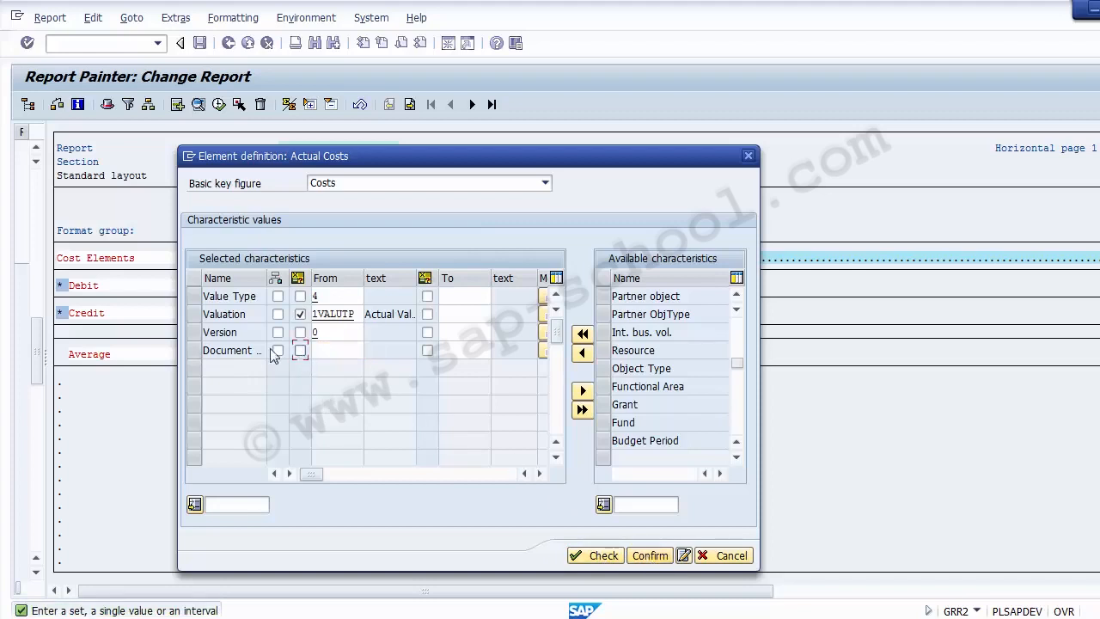
{"action": "left_click", "coordinate": [194, 352]}
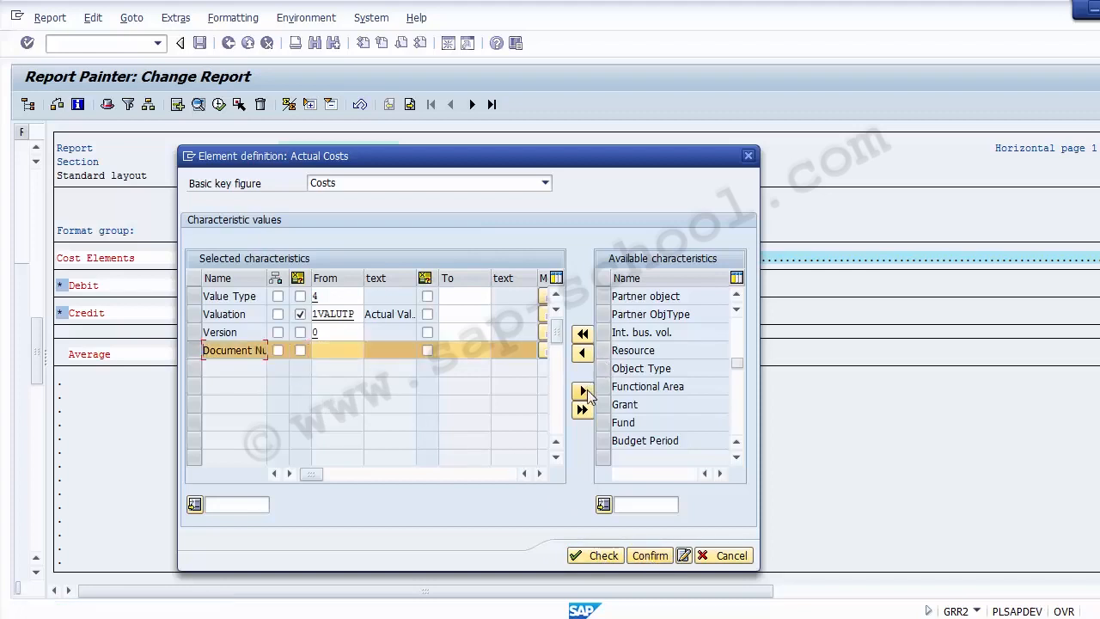
{"action": "left_click", "coordinate": [582, 391]}
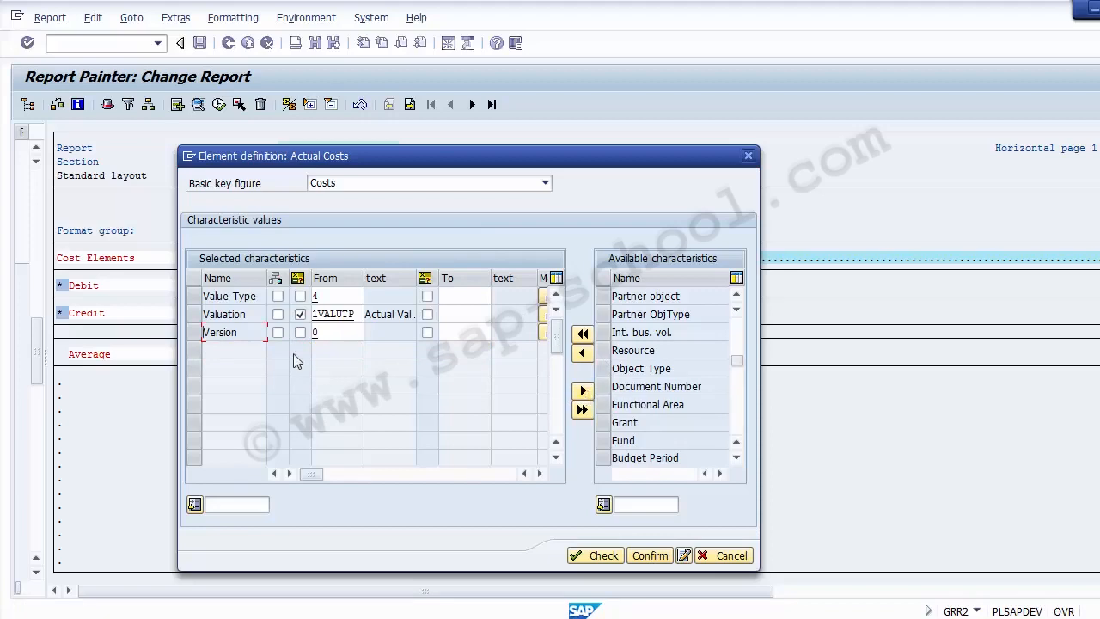
Step: Set the column's short, medium and long texts to Column 1 and confirm the element definition
{"action": "left_click_drag", "start_coordinate": [314, 156], "coordinate": [259, 294]}
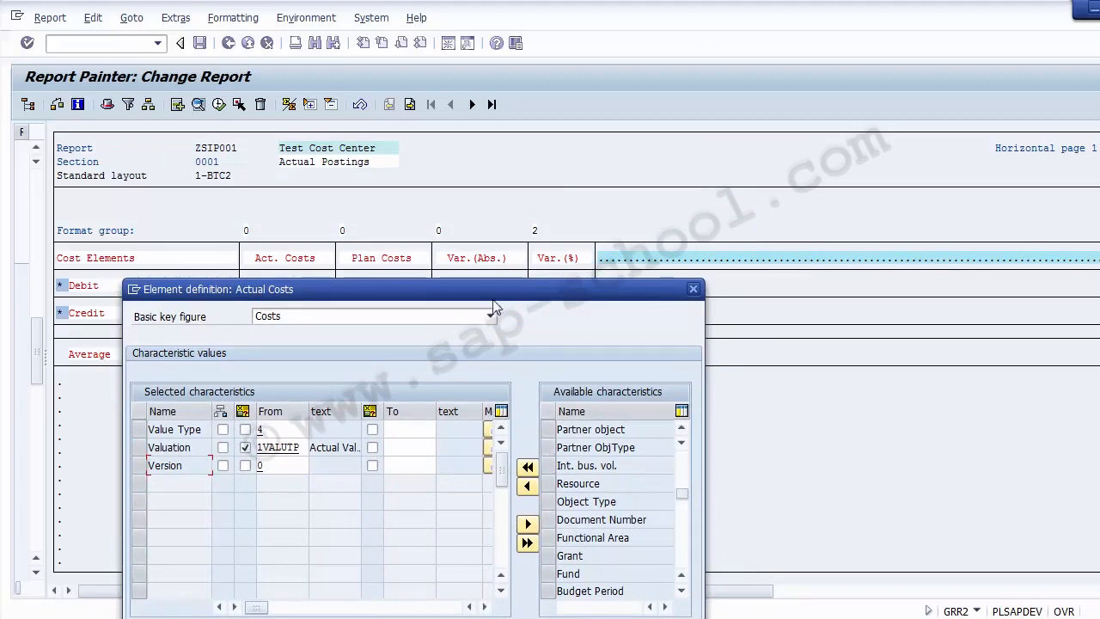
{"action": "left_click_drag", "start_coordinate": [480, 293], "coordinate": [704, 108]}
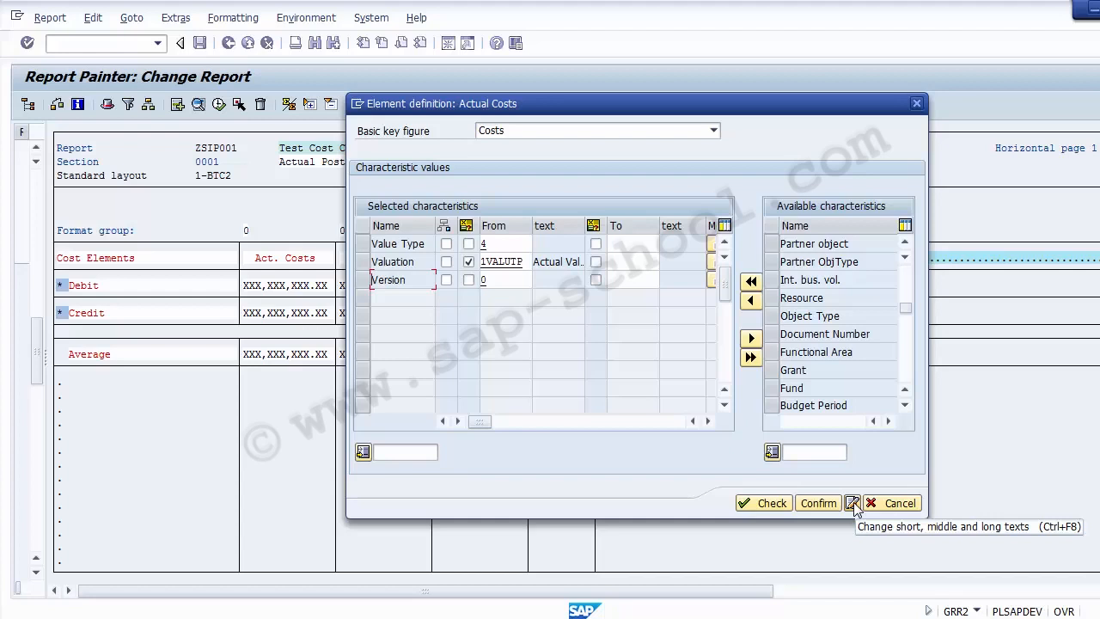
{"action": "left_click", "coordinate": [853, 503]}
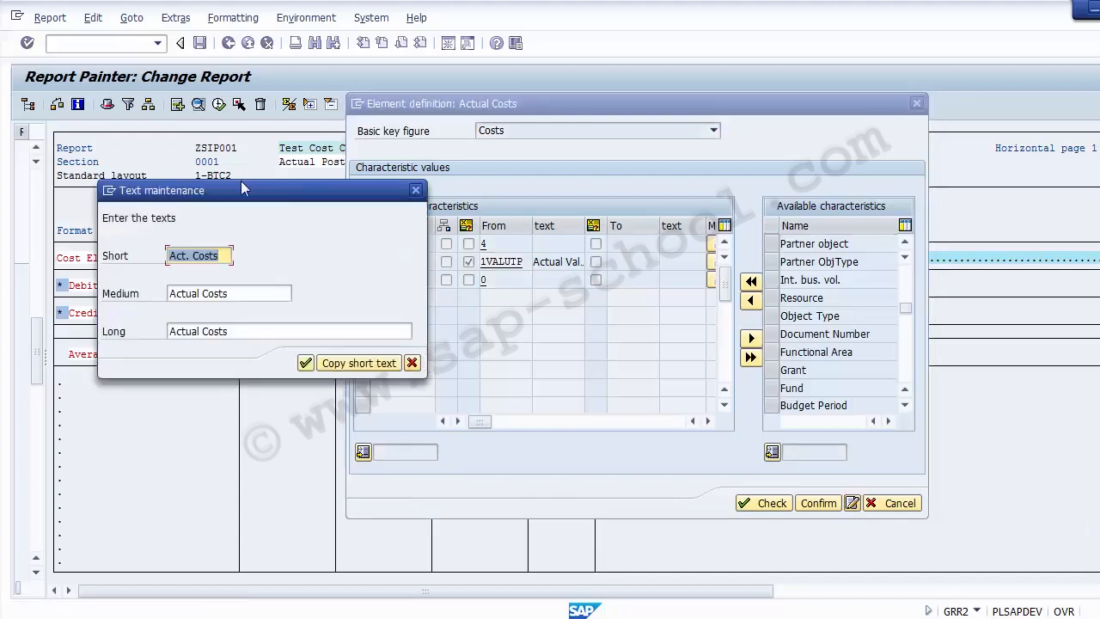
{"action": "left_click_drag", "start_coordinate": [242, 182], "coordinate": [515, 235]}
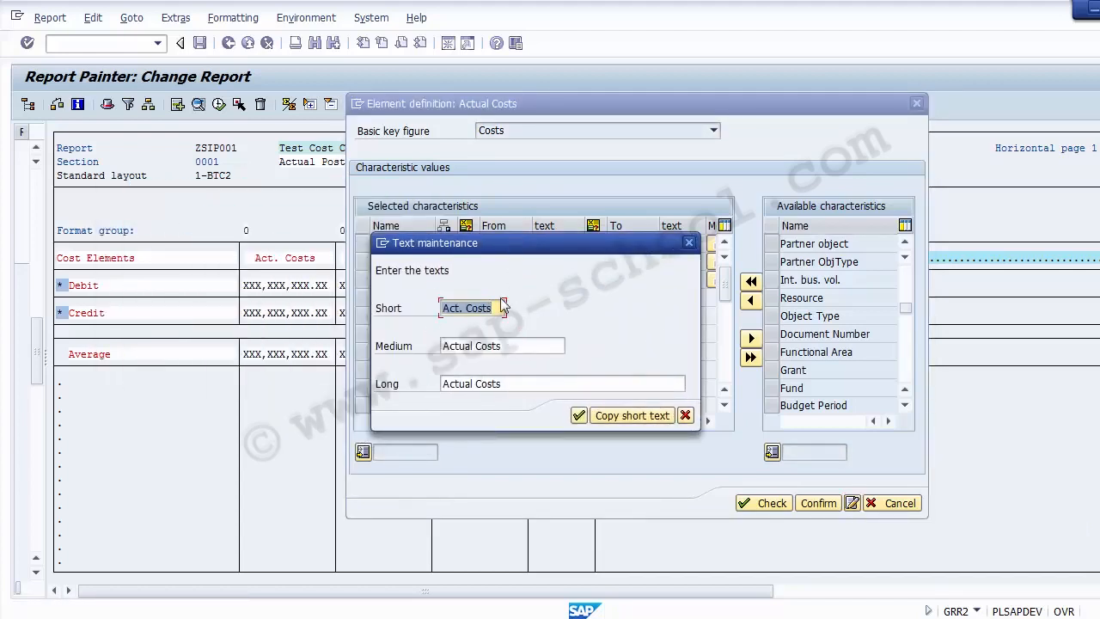
{"action": "type", "text": "Column 1"}
{"action": "key", "text": "Tab"}
{"action": "key", "text": "shift+Tab"}
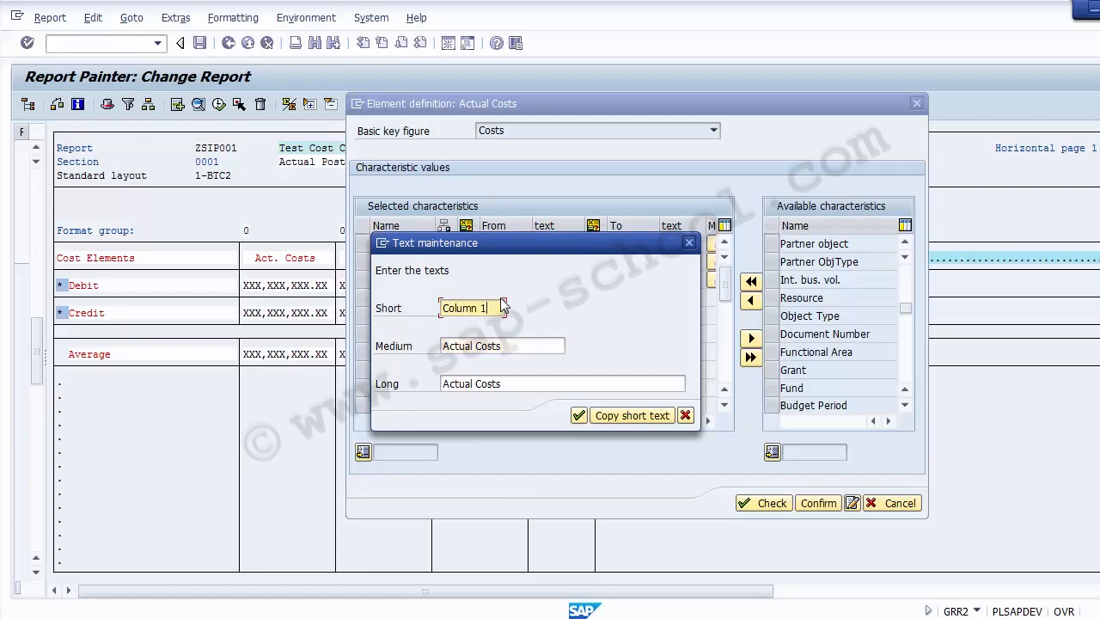
{"action": "key", "text": "ctrl+c"}
{"action": "key", "text": "Tab"}
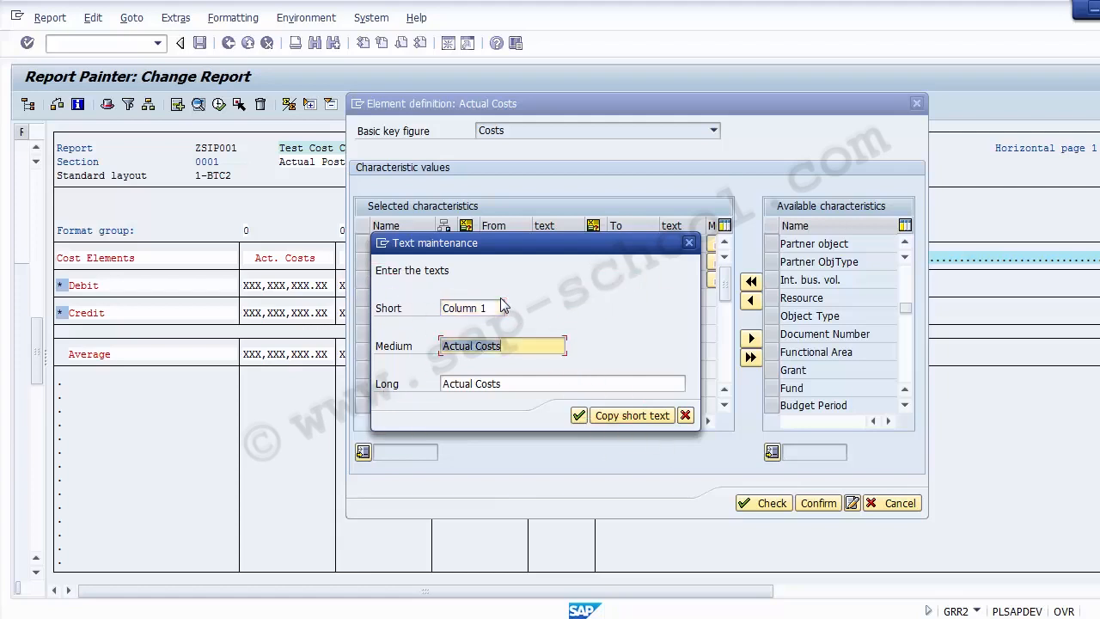
{"action": "key", "text": "ctrl+v"}
{"action": "key", "text": "Tab"}
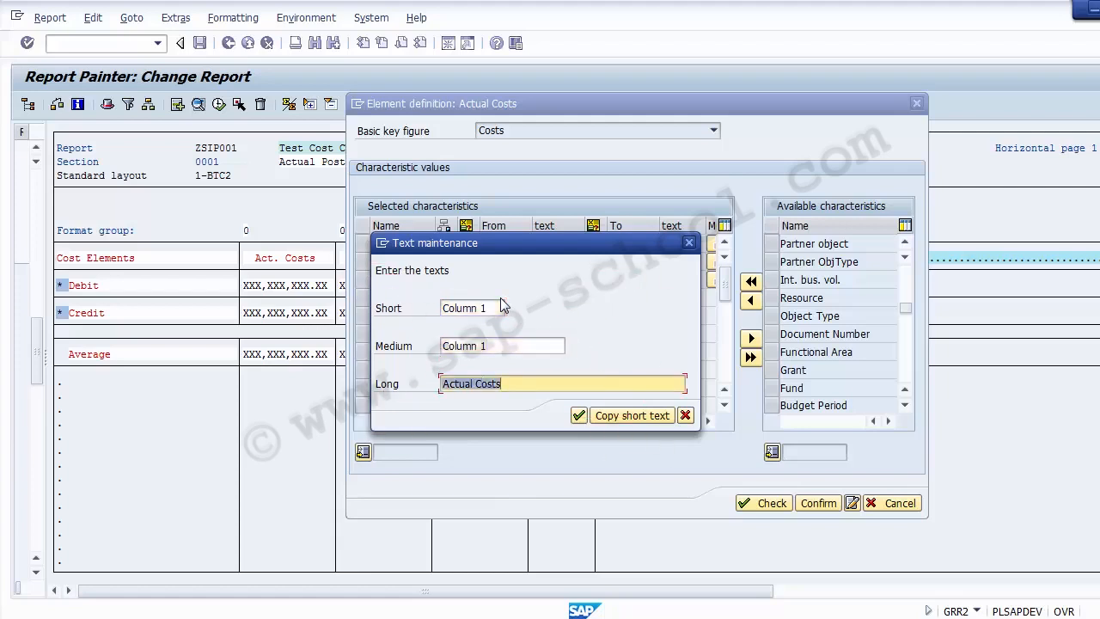
{"action": "key", "text": "ctrl+v"}
{"action": "left_click", "coordinate": [579, 415]}
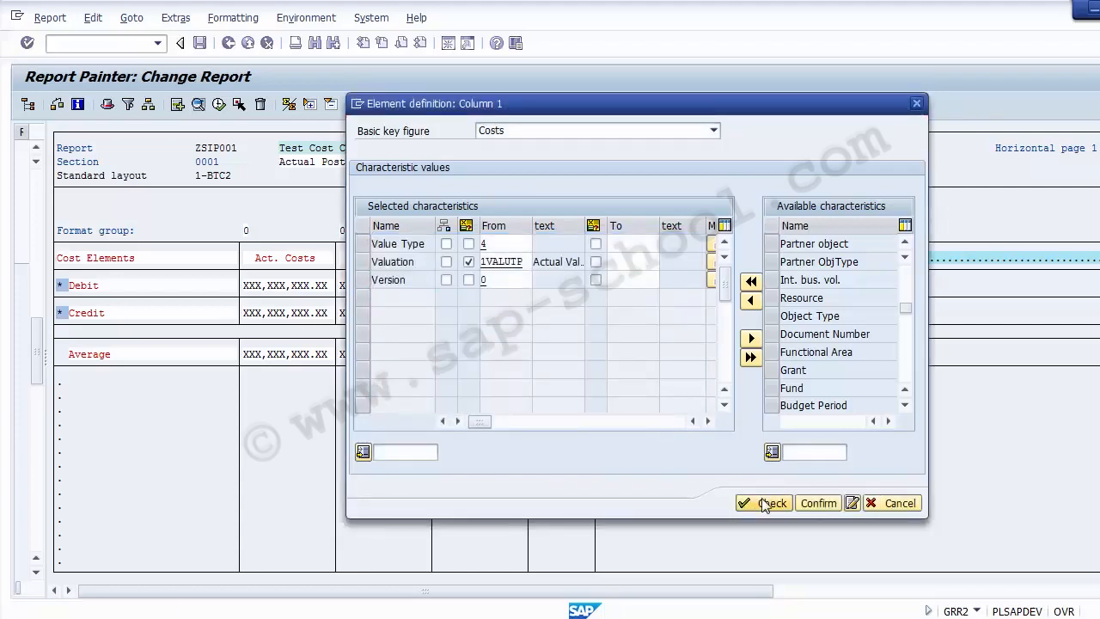
{"action": "left_click", "coordinate": [807, 504]}
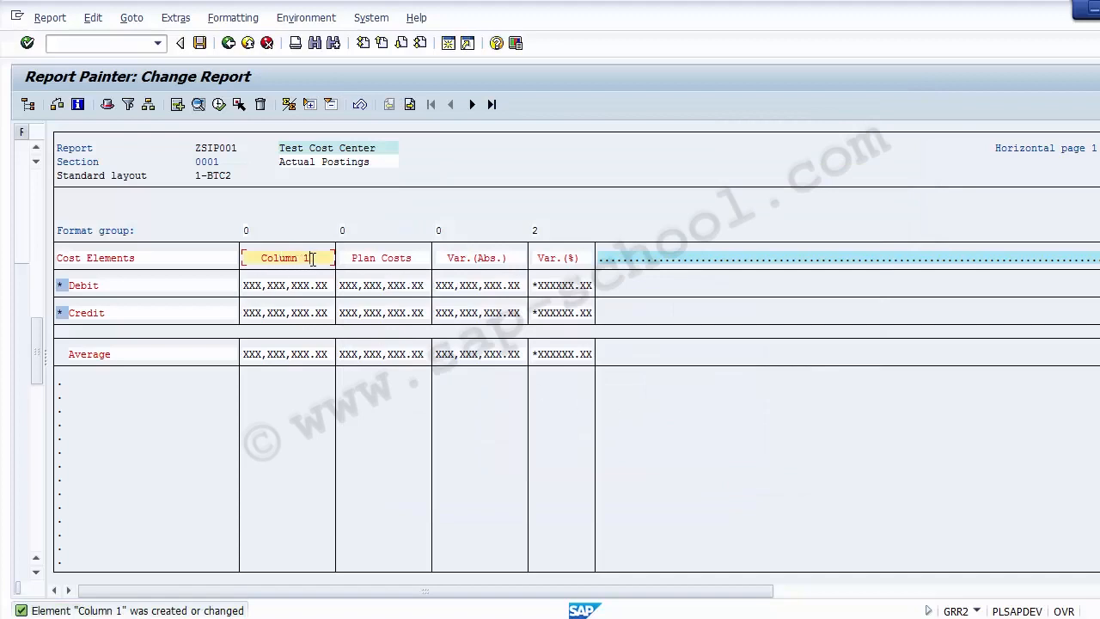
Step: Open the text maintenance of the Column 1 element and set its short text to Act. Cost
{"action": "left_click_drag", "start_coordinate": [312, 258], "coordinate": [244, 251]}
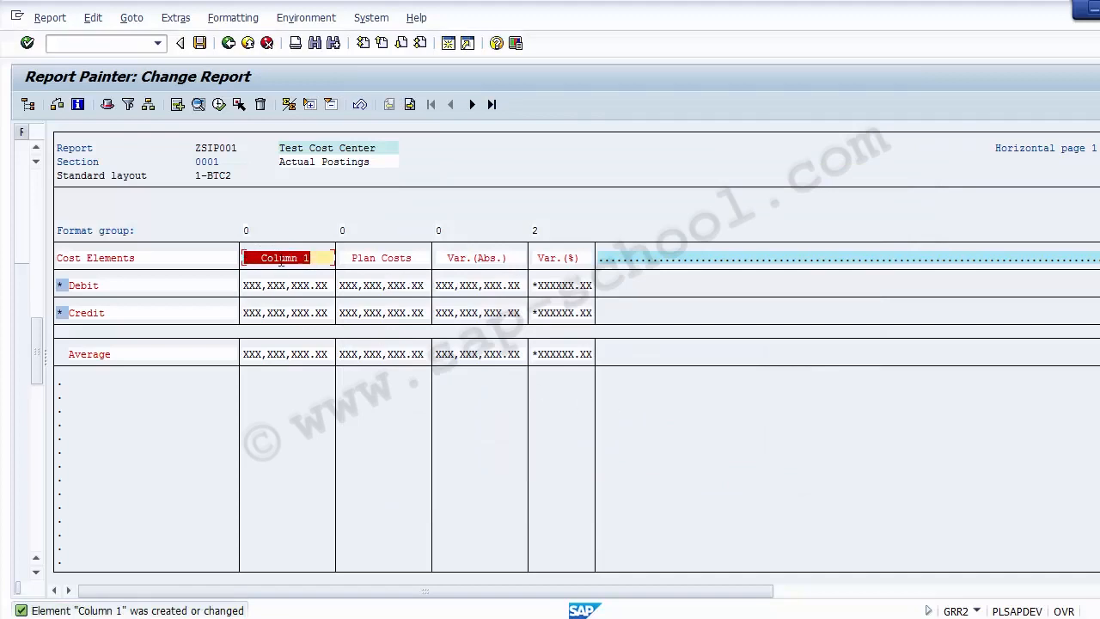
{"action": "left_click", "coordinate": [281, 258]}
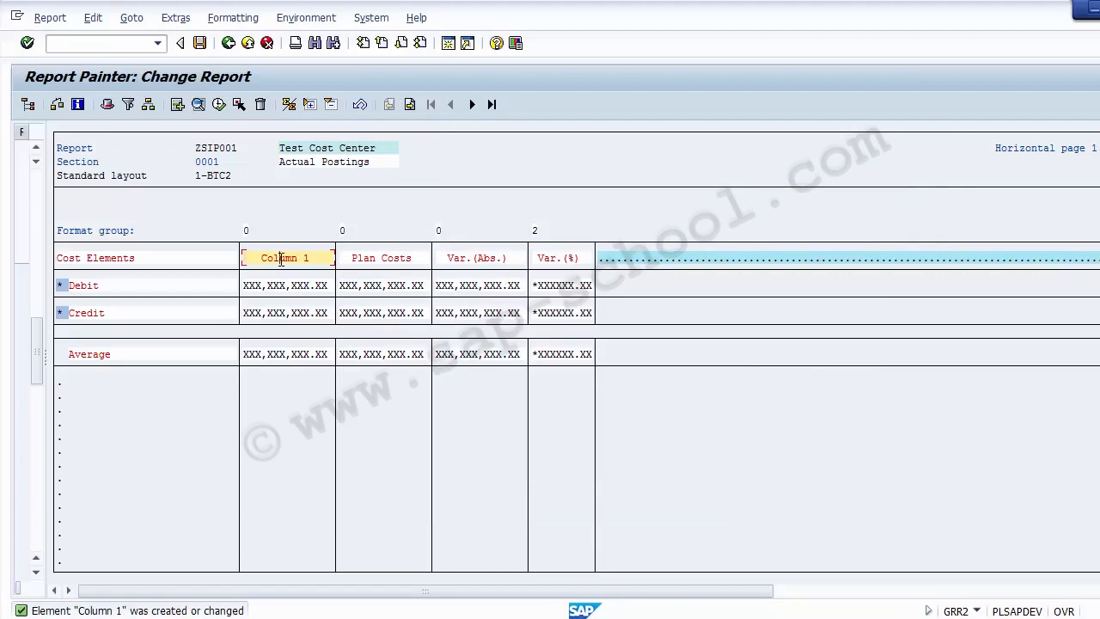
{"action": "double_click", "coordinate": [281, 259]}
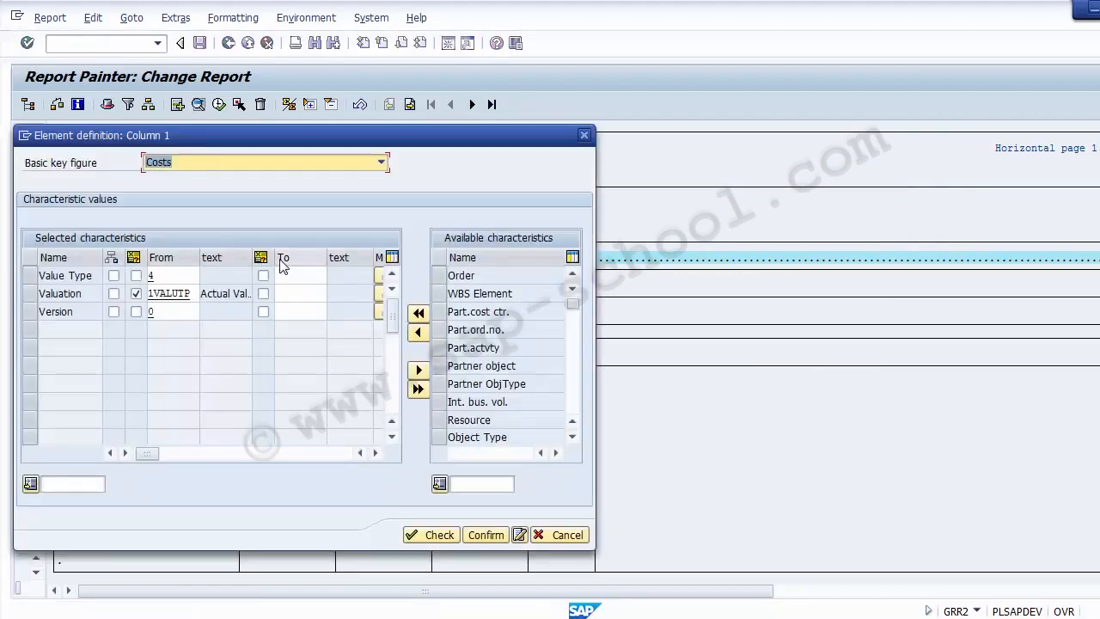
{"action": "left_click", "coordinate": [519, 535]}
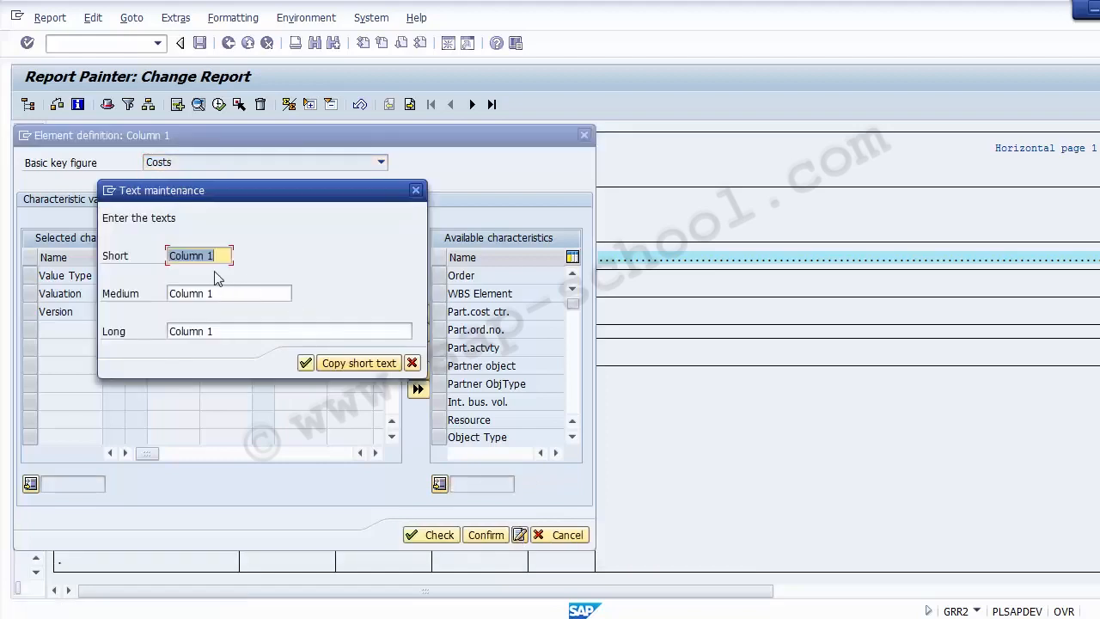
{"action": "type", "text": "Ac"}
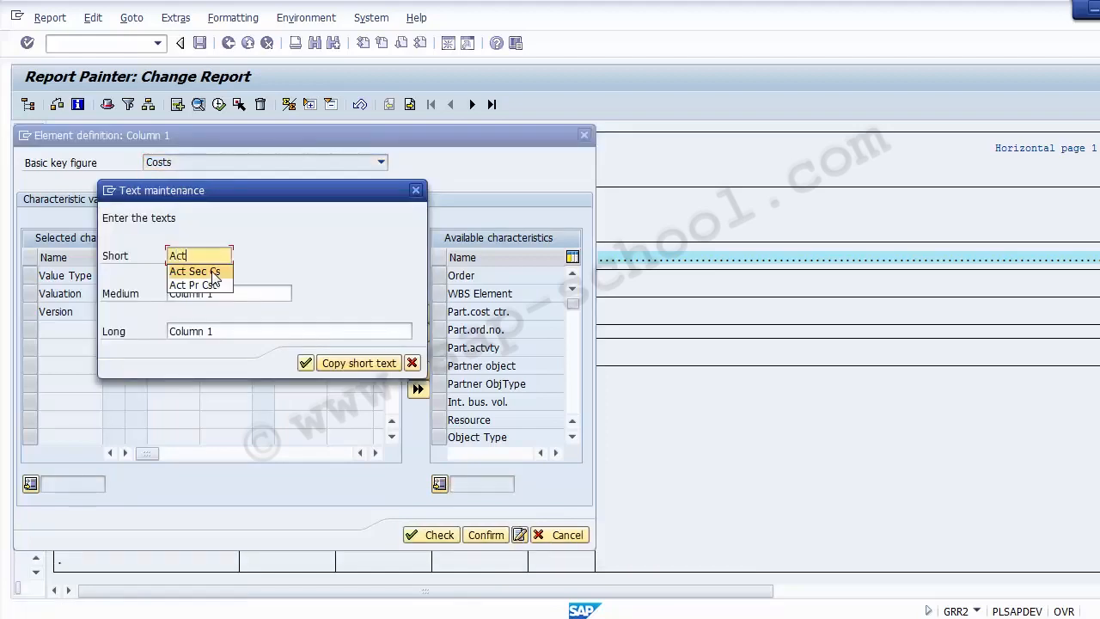
{"action": "type", "text": "t. Cost"}
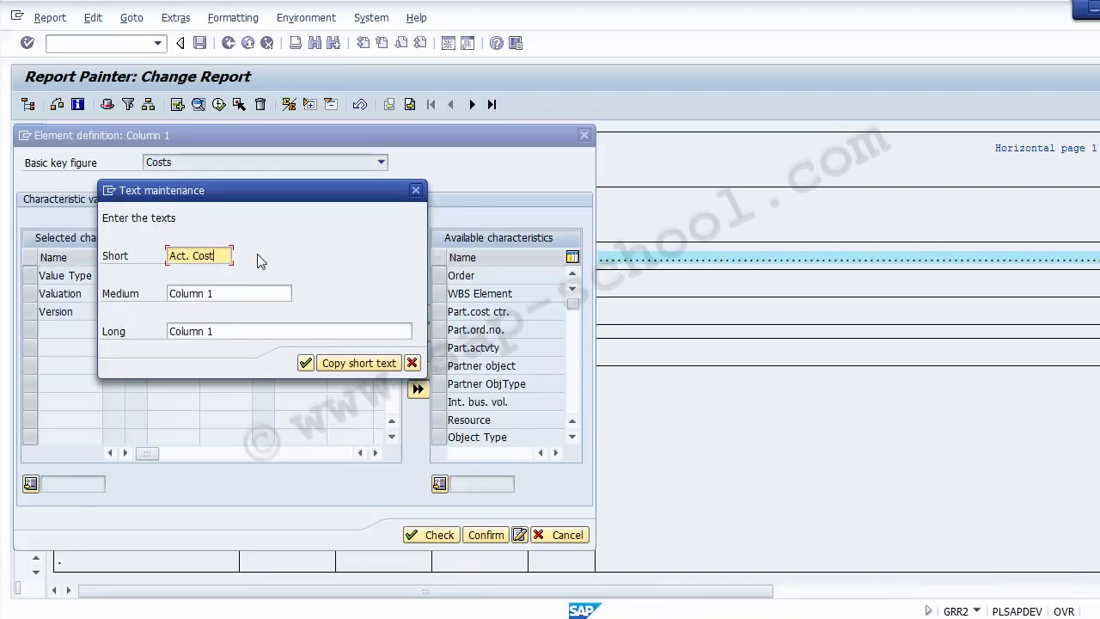
Step: Set the element's medium text to Actual Cost
{"action": "left_click", "coordinate": [226, 293]}
{"action": "key", "text": "BackSpace"}
{"action": "key", "text": "BackSpace"}
{"action": "key", "text": "BackSpace"}
{"action": "key", "text": "BackSpace"}
{"action": "key", "text": "BackSpace"}
{"action": "key", "text": "BackSpace"}
{"action": "key", "text": "BackSpace"}
{"action": "key", "text": "BackSpace"}
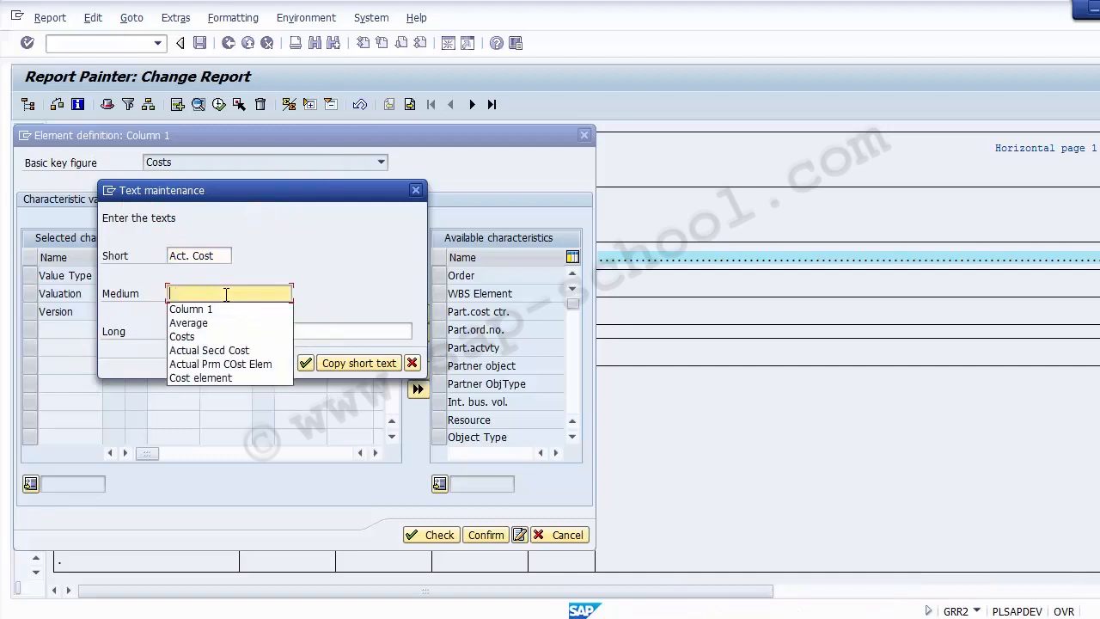
{"action": "type", "text": "M"}
{"action": "key", "text": "BackSpace"}
{"action": "type", "text": "Actual"}
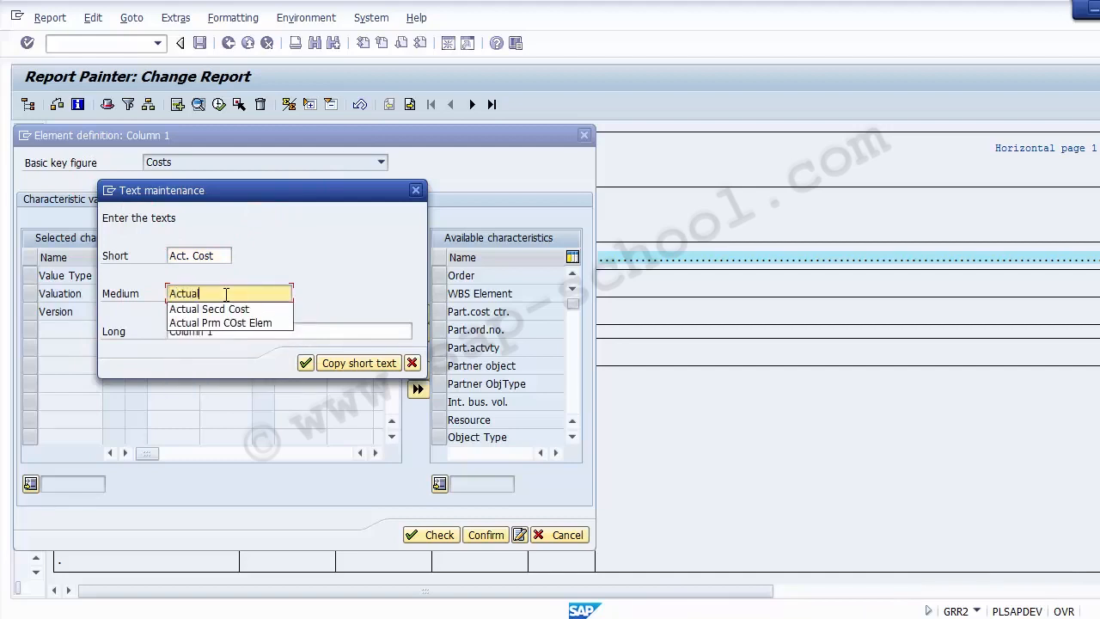
{"action": "type", "text": " Cost"}
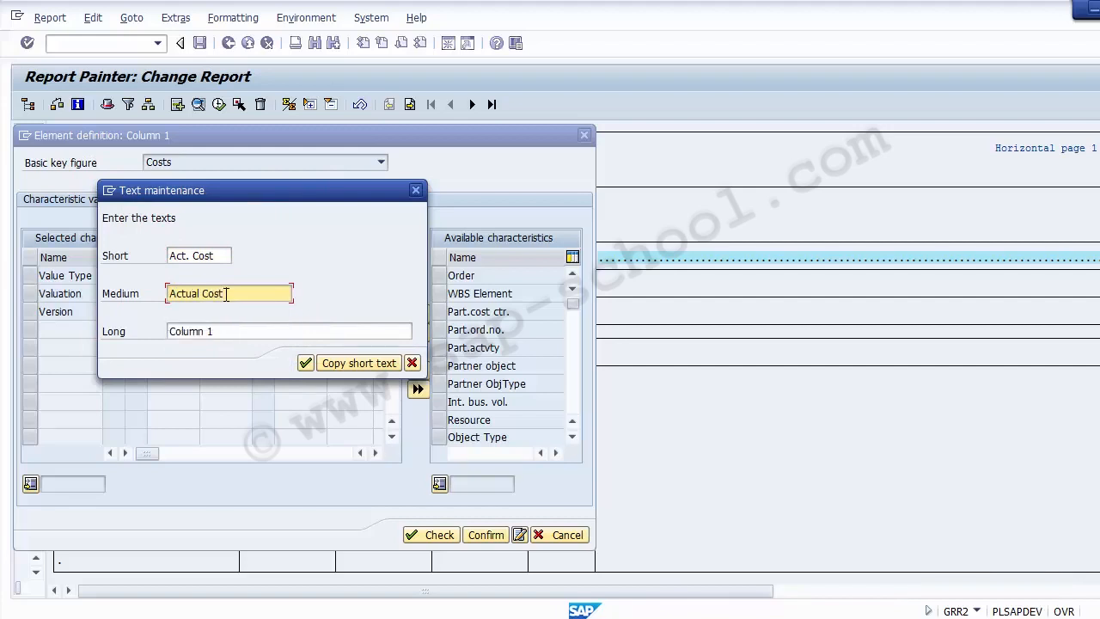
Step: Set the long text to Actual Cost as well, then check and confirm the element definition
{"action": "key", "text": "ctrl+a"}
{"action": "left_click", "coordinate": [232, 330]}
{"action": "key", "text": "ctrl+a"}
{"action": "key", "text": "ctrl+v"}
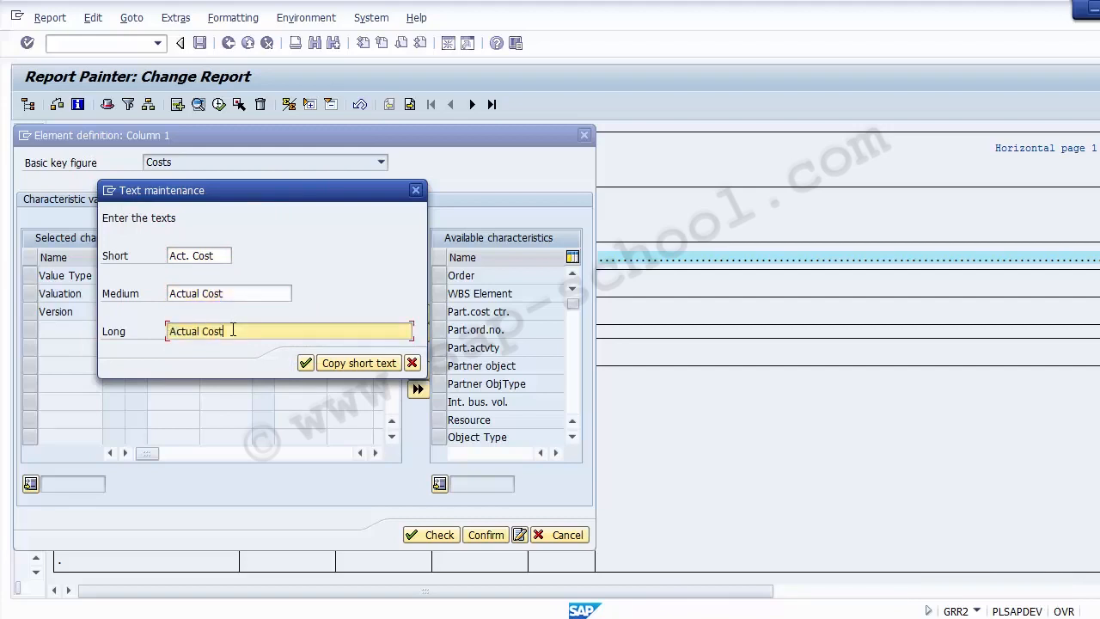
{"action": "left_click", "coordinate": [304, 363]}
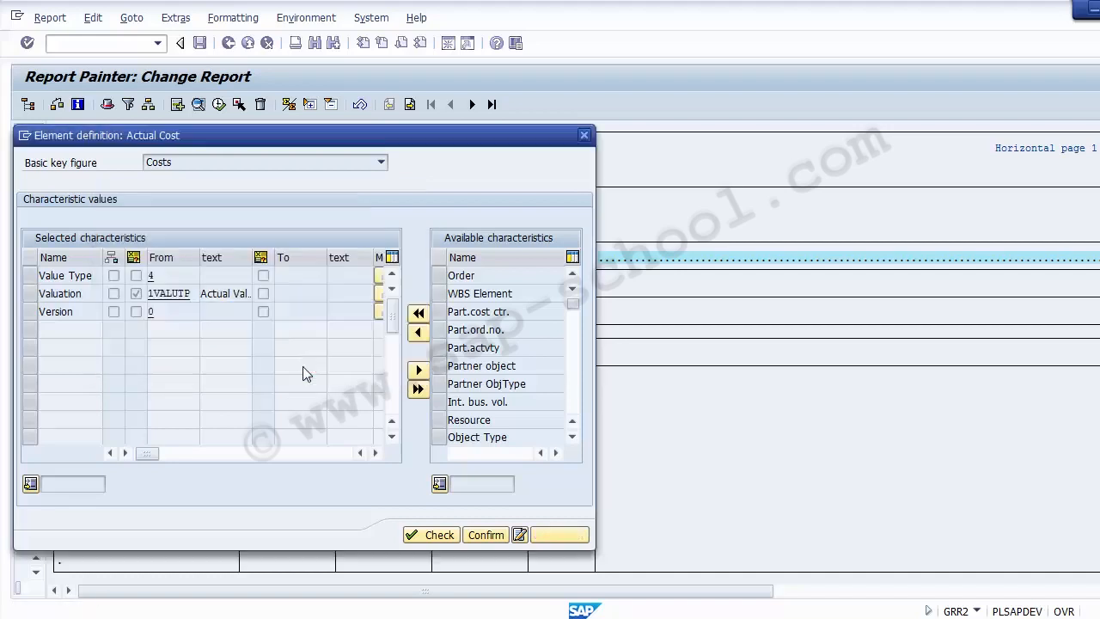
{"action": "left_click", "coordinate": [428, 535]}
{"action": "left_click", "coordinate": [481, 535]}
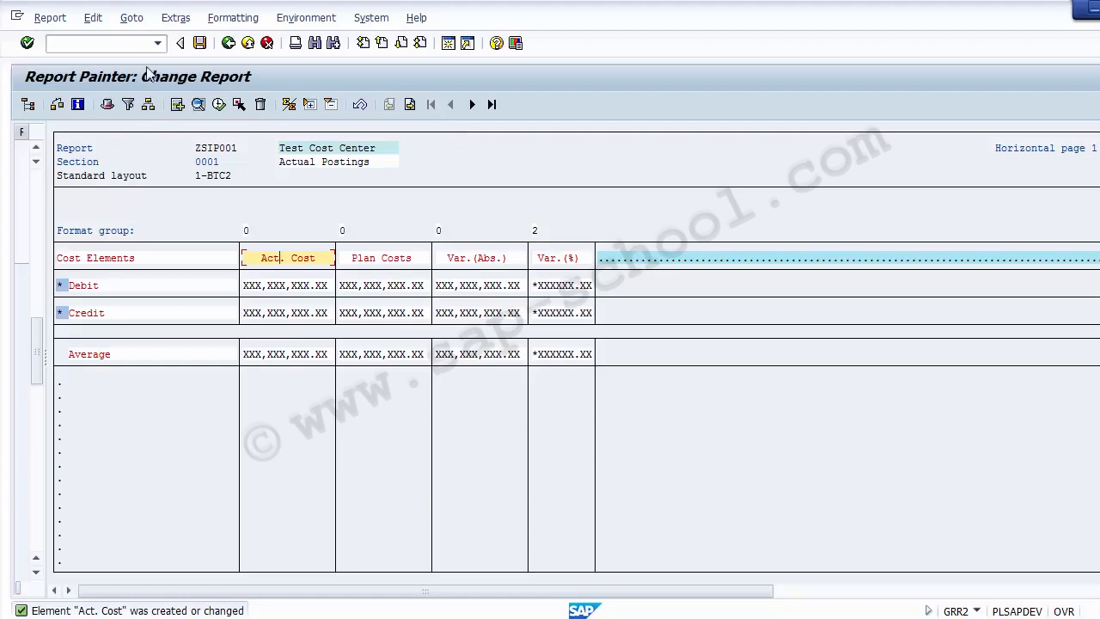
Step: Review the report header settings and their export parameters, closing both without changes
{"action": "left_click", "coordinate": [131, 17]}
{"action": "mouse_move", "coordinate": [176, 21]}
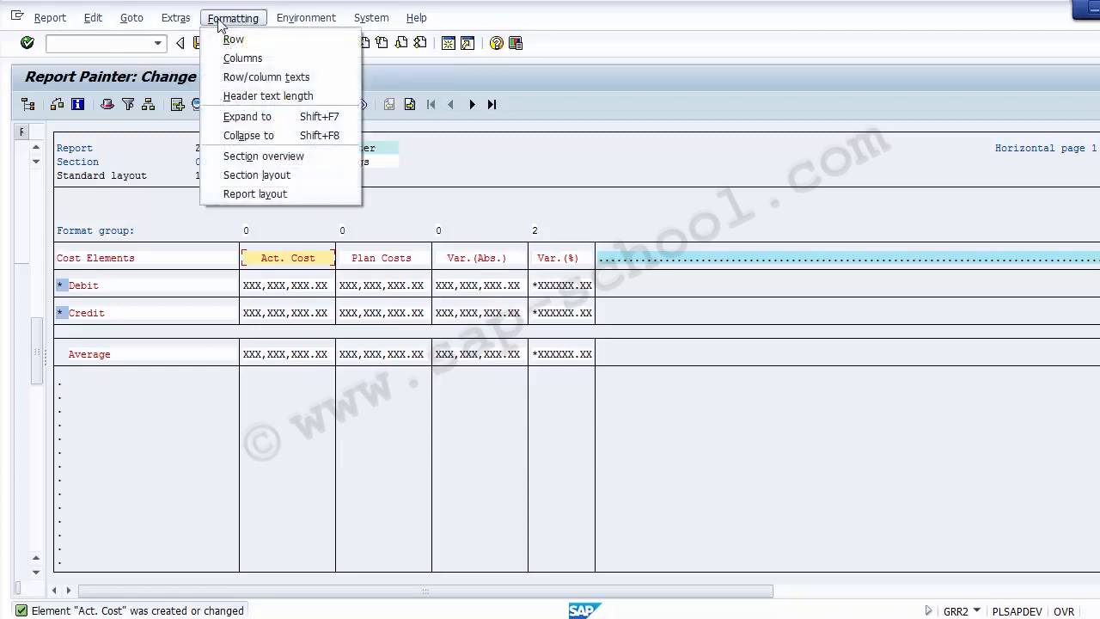
{"action": "mouse_move", "coordinate": [132, 19]}
{"action": "mouse_move", "coordinate": [93, 19]}
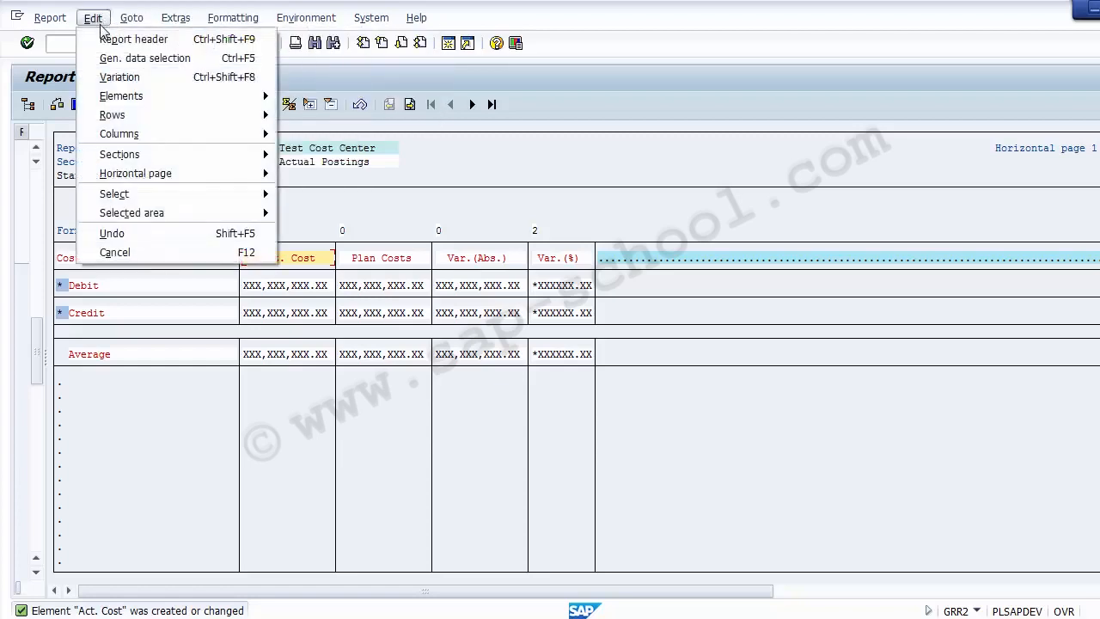
{"action": "left_click", "coordinate": [139, 44]}
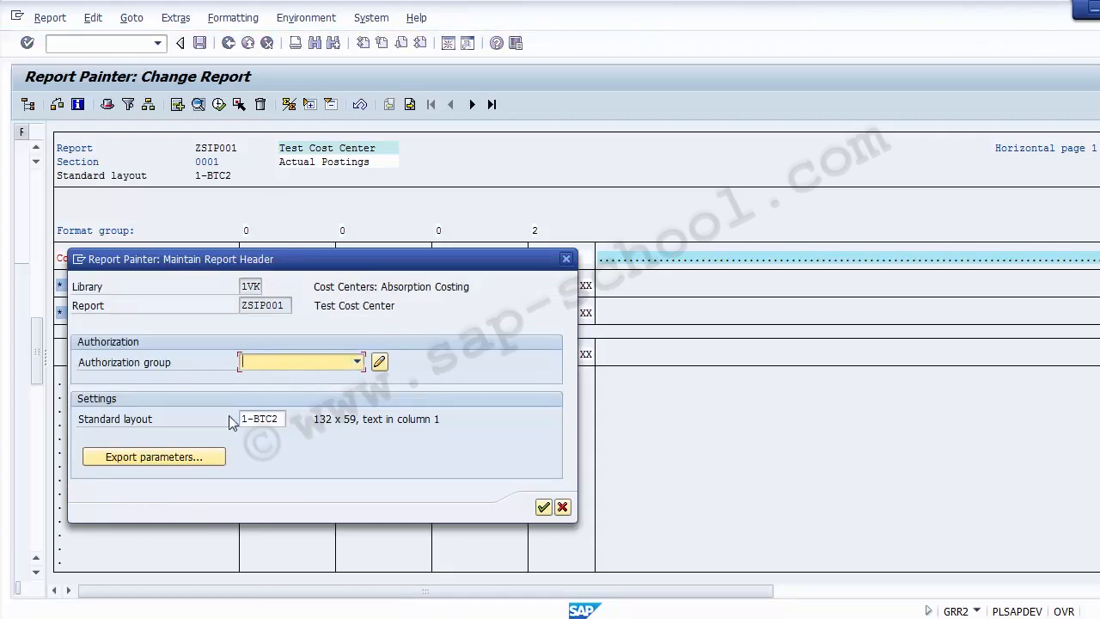
{"action": "left_click", "coordinate": [132, 458]}
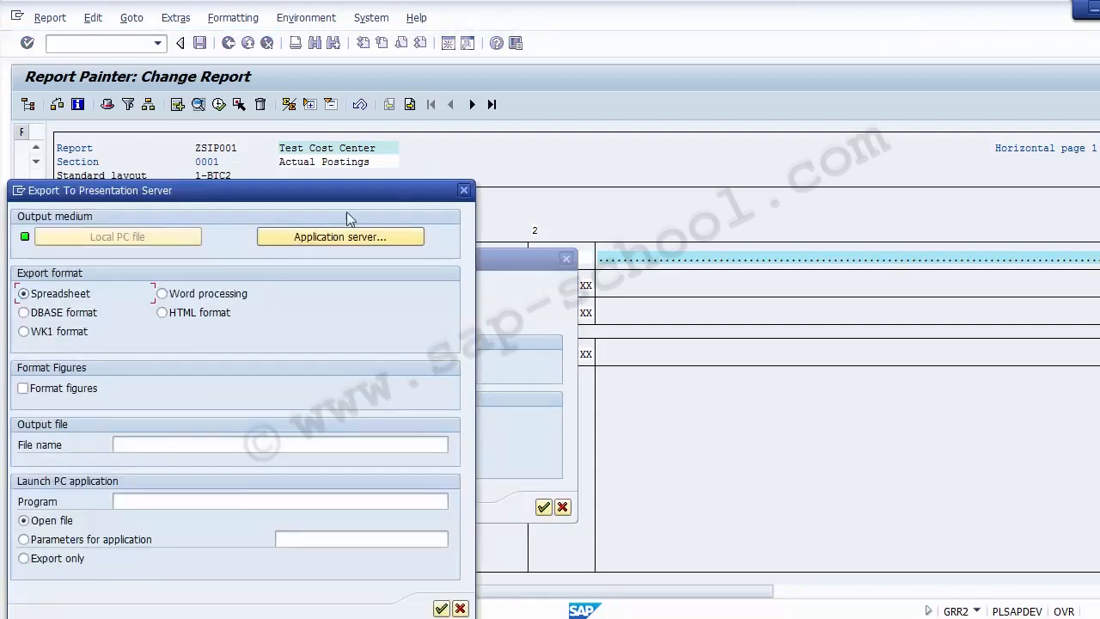
{"action": "left_click", "coordinate": [464, 190]}
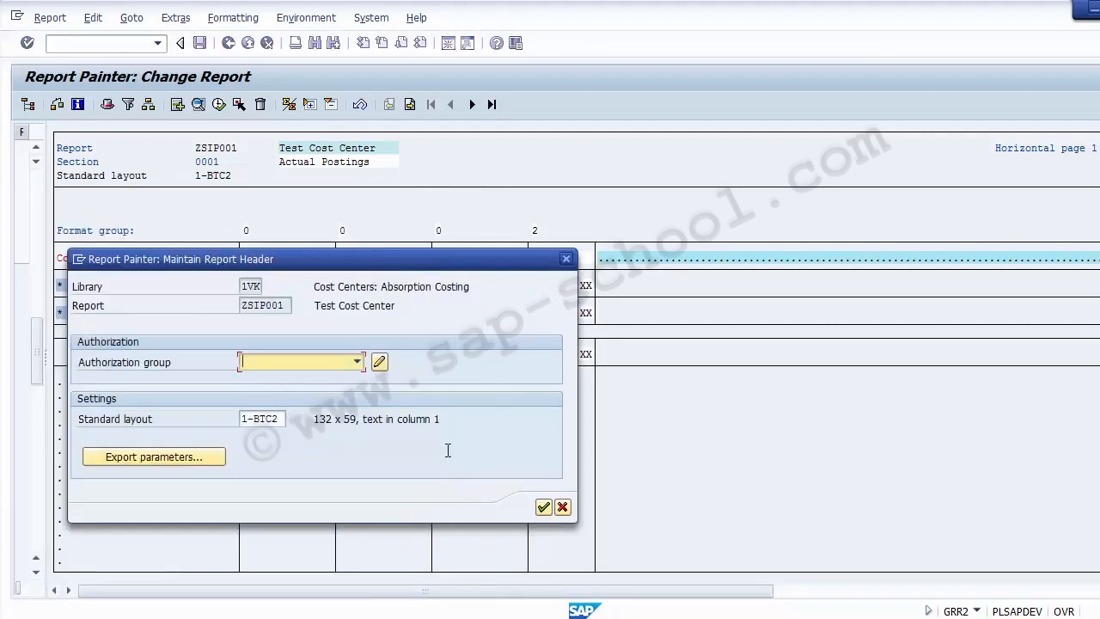
{"action": "left_click", "coordinate": [562, 507]}
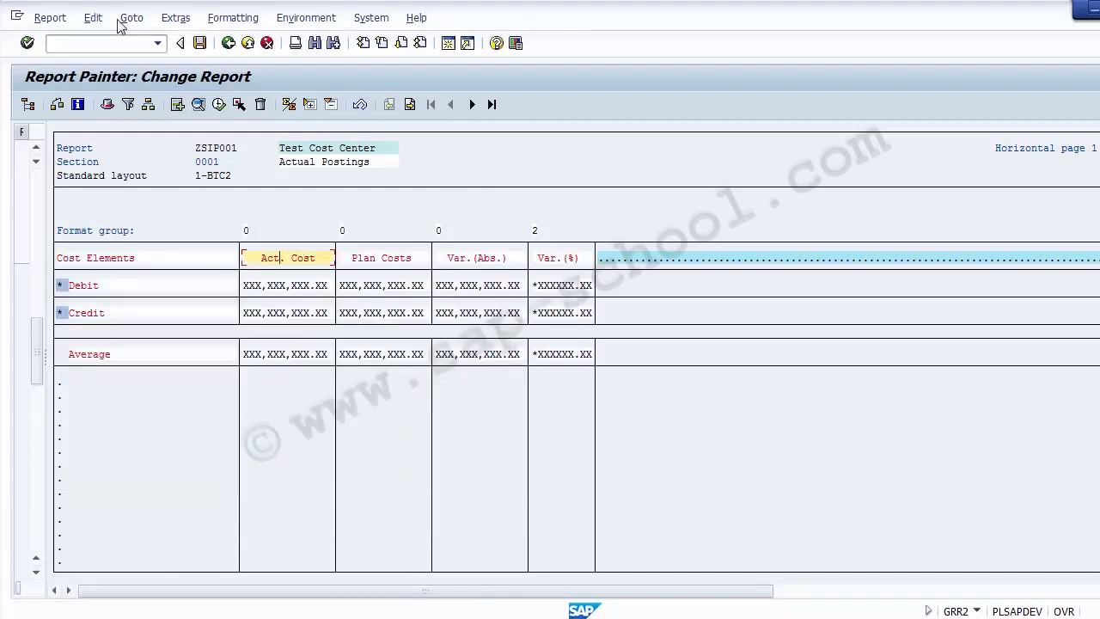
Step: Open the report's header texts for editing
{"action": "left_click", "coordinate": [93, 17]}
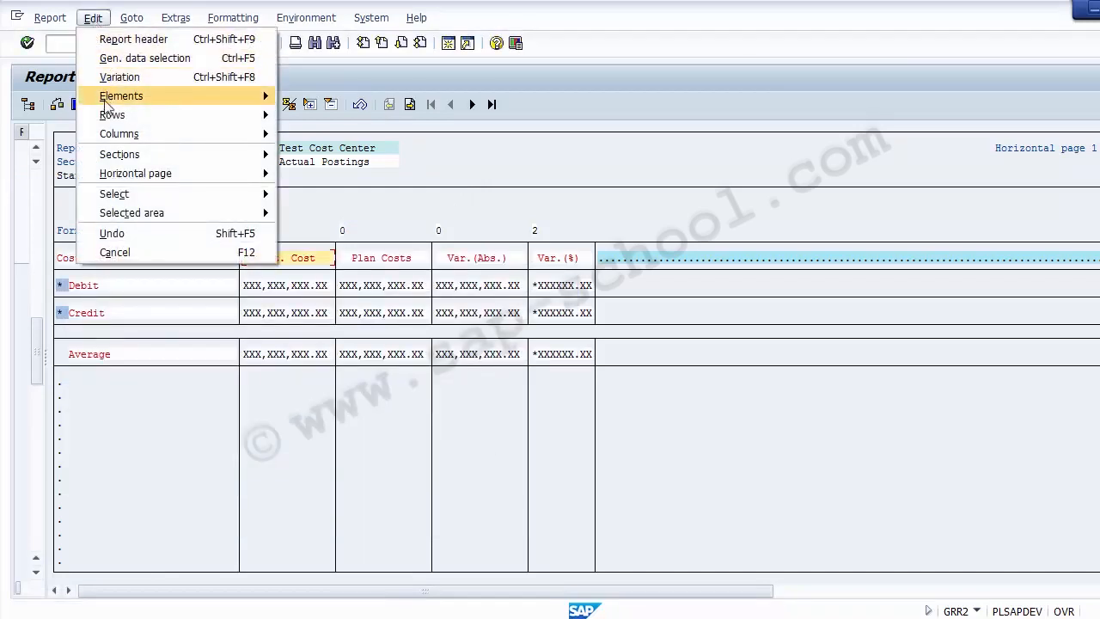
{"action": "mouse_move", "coordinate": [143, 24]}
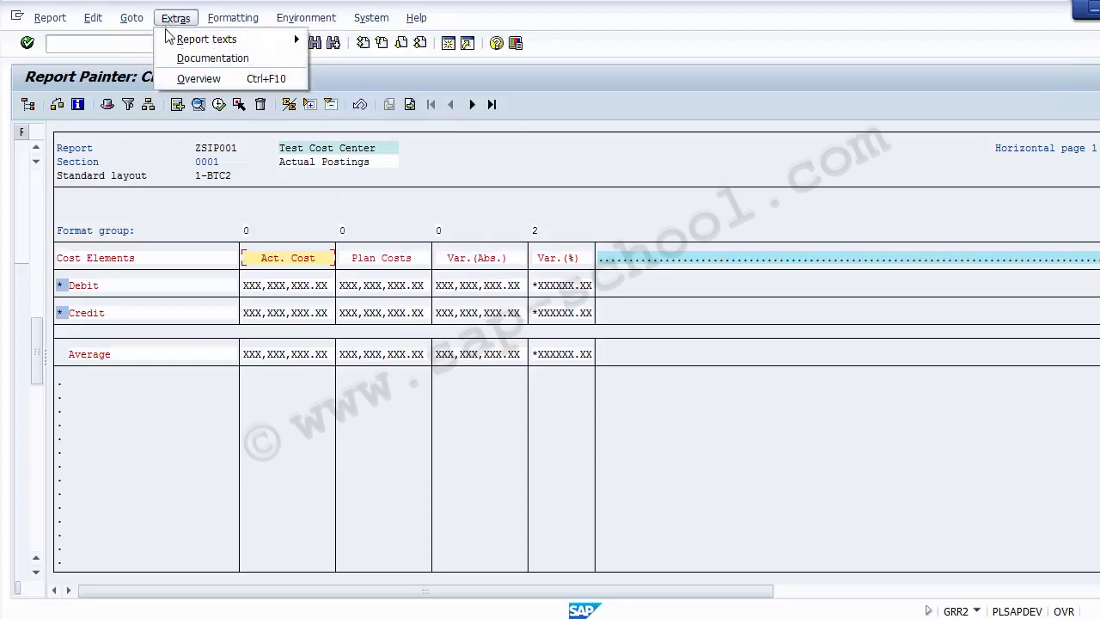
{"action": "mouse_move", "coordinate": [277, 43]}
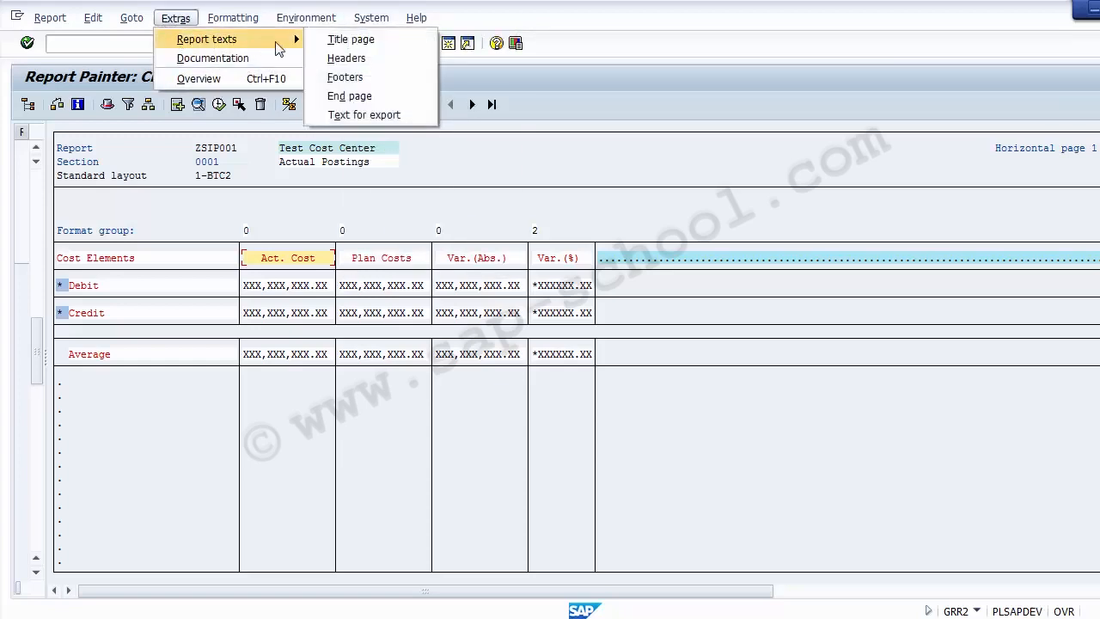
{"action": "left_click", "coordinate": [347, 58]}
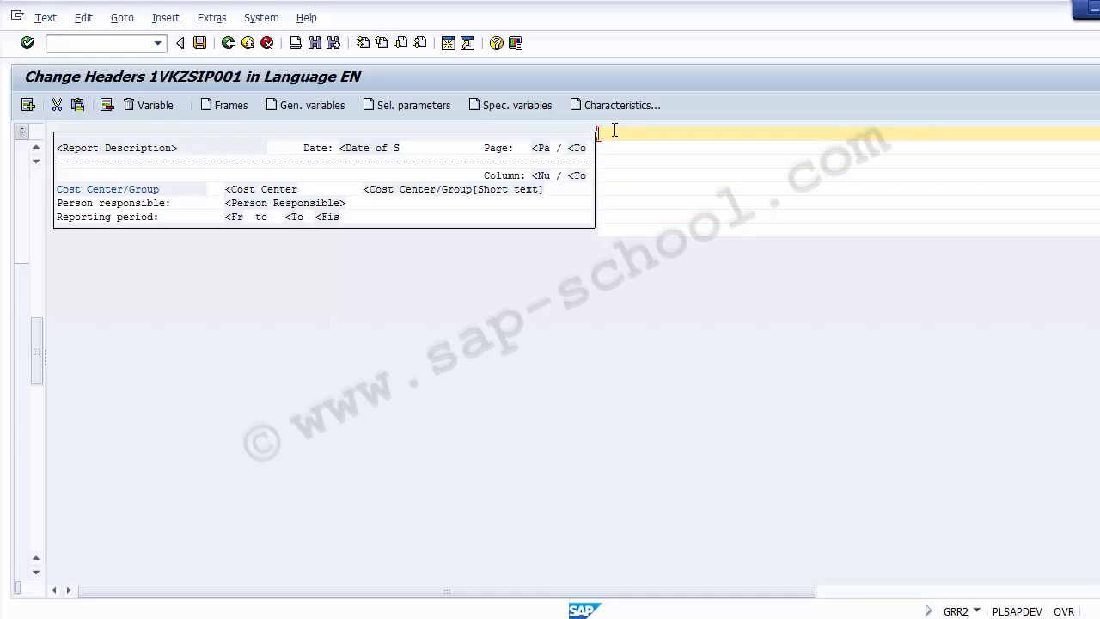
Step: Look through the general text variables available for the header and close the selection without inserting one
{"action": "left_click", "coordinate": [302, 108]}
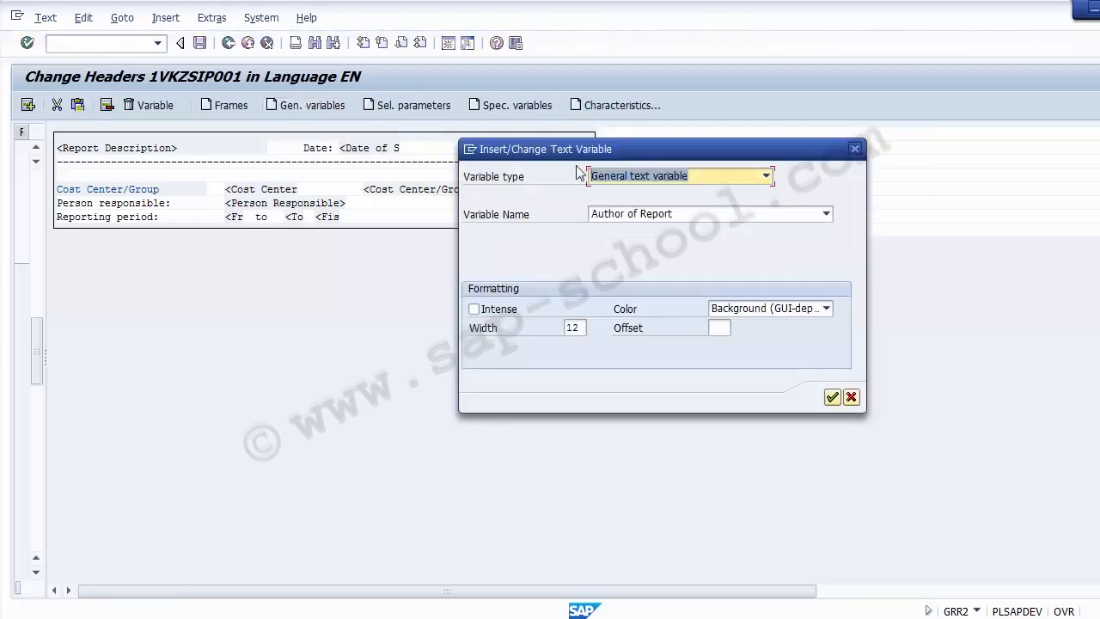
{"action": "left_click", "coordinate": [680, 215]}
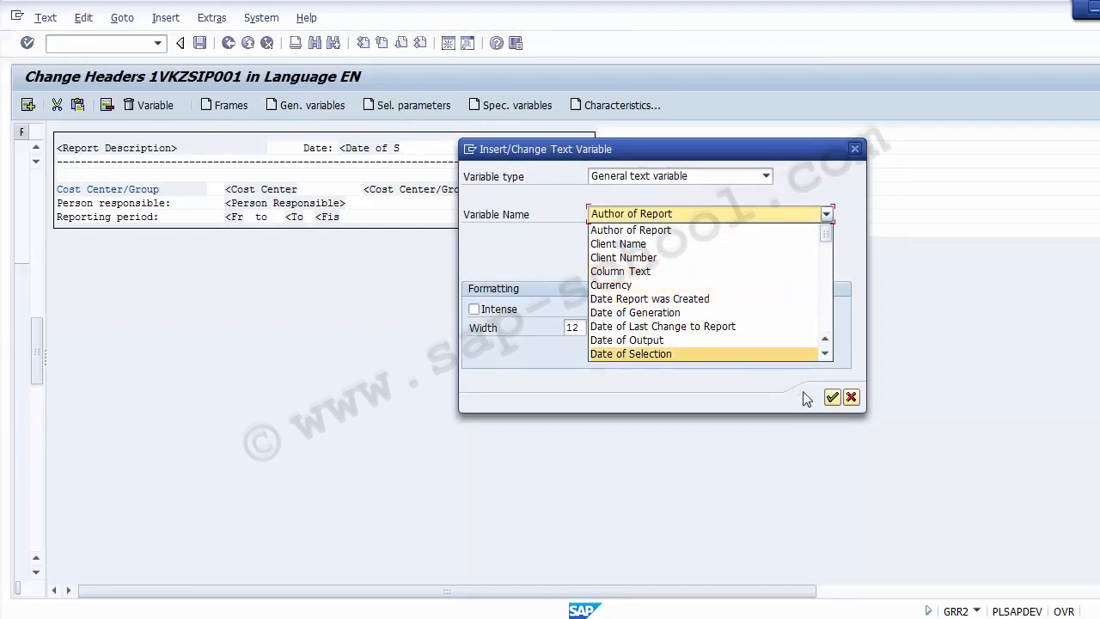
{"action": "left_click", "coordinate": [830, 398]}
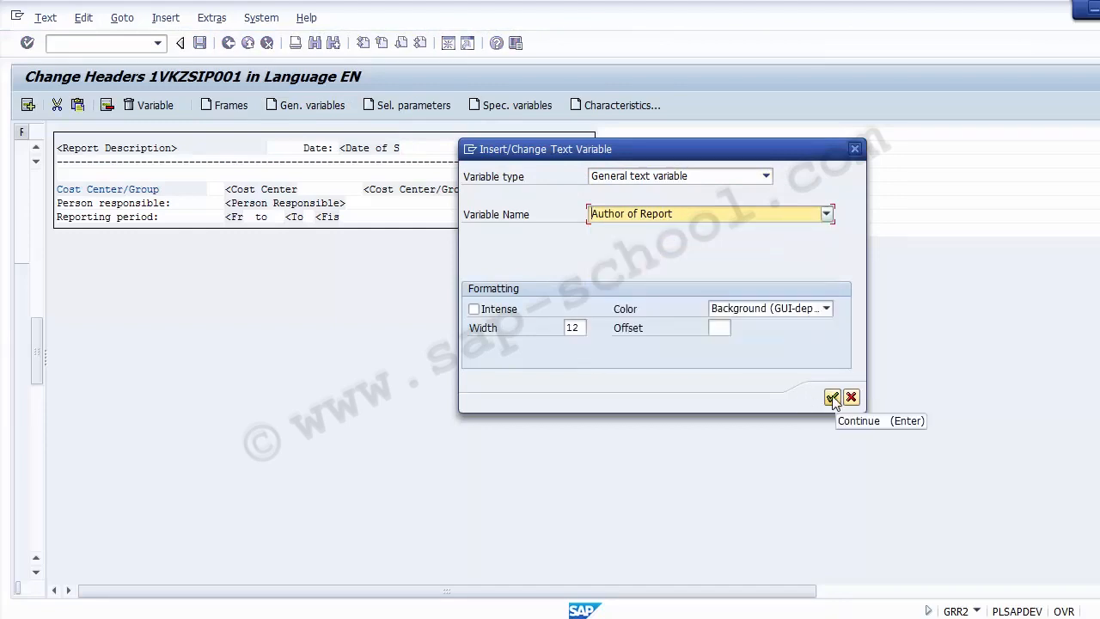
{"action": "left_click", "coordinate": [850, 399]}
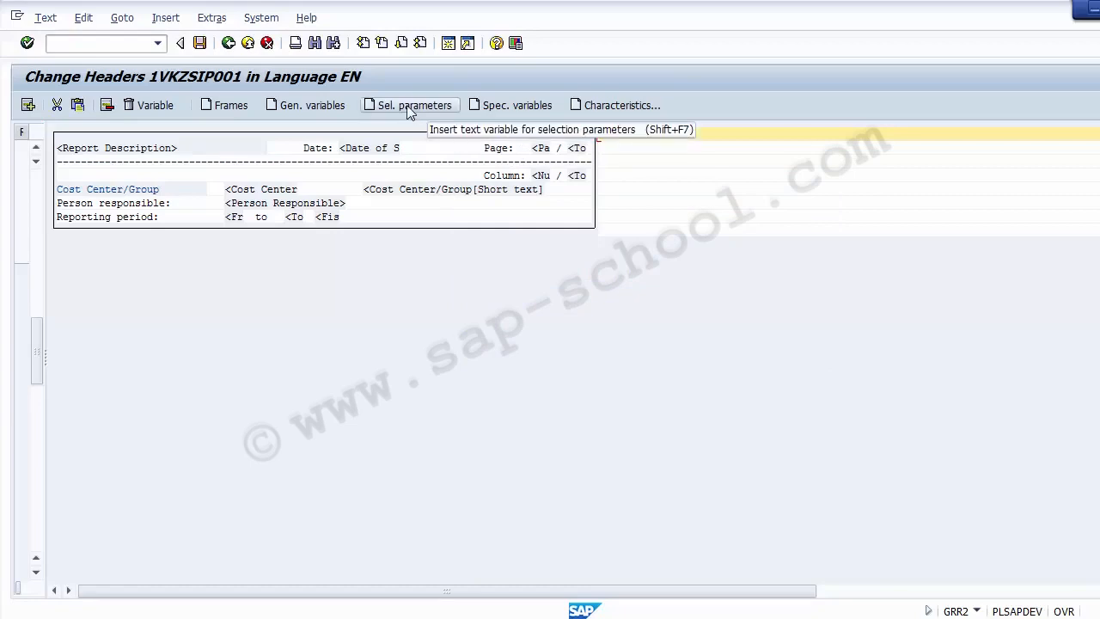
Step: Insert a selection parameter text variable for the Controlling Area value in the blank space beside the header frame
{"action": "left_click", "coordinate": [410, 107]}
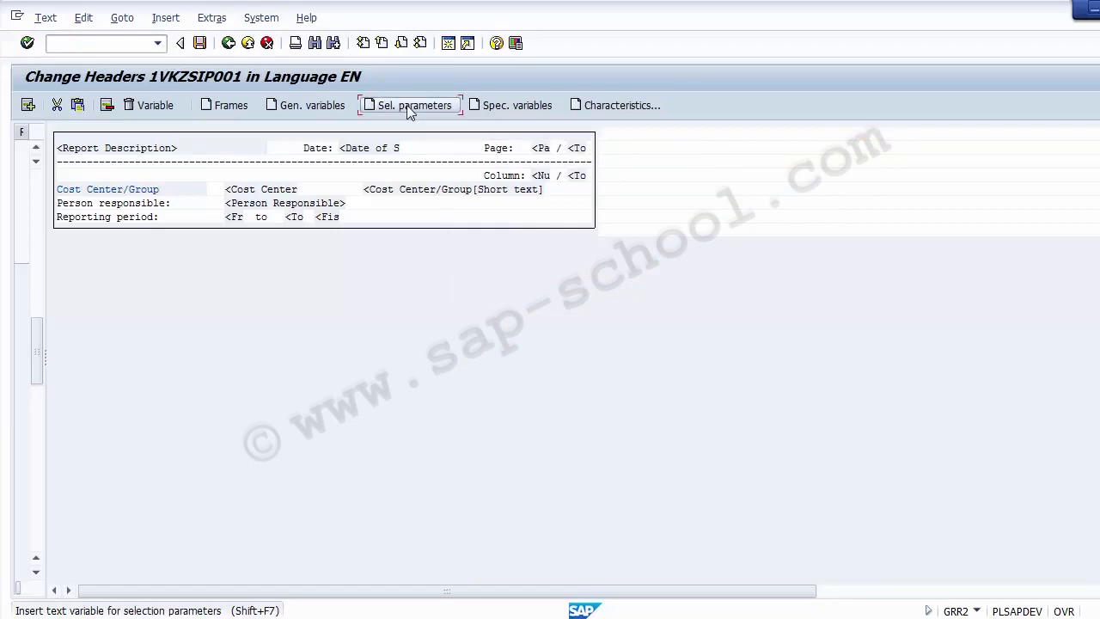
{"action": "left_click", "coordinate": [651, 221]}
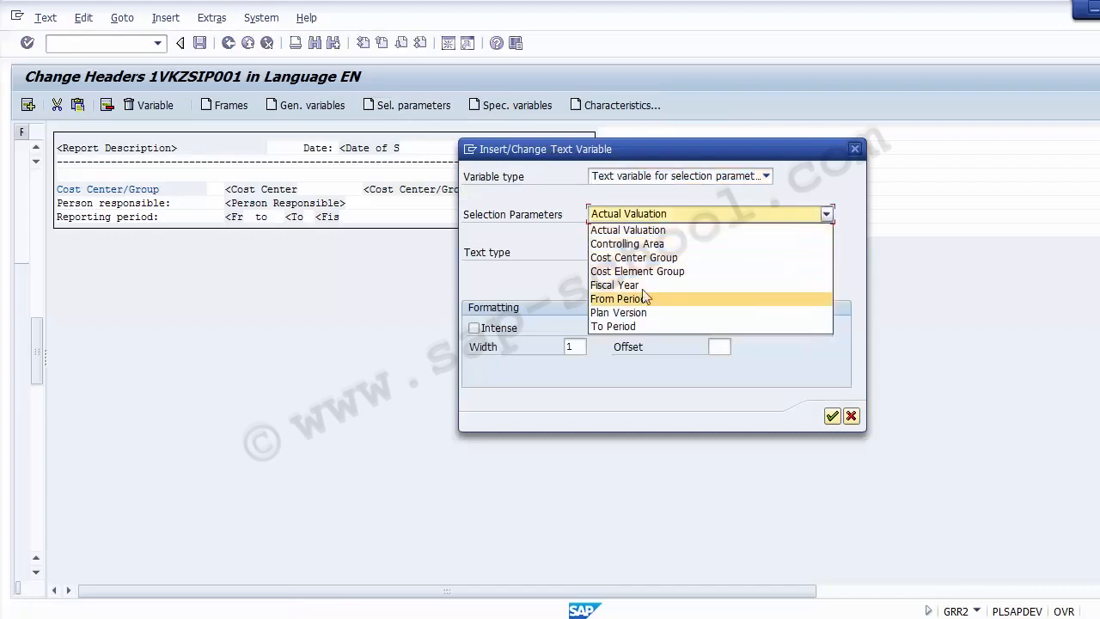
{"action": "left_click", "coordinate": [822, 185]}
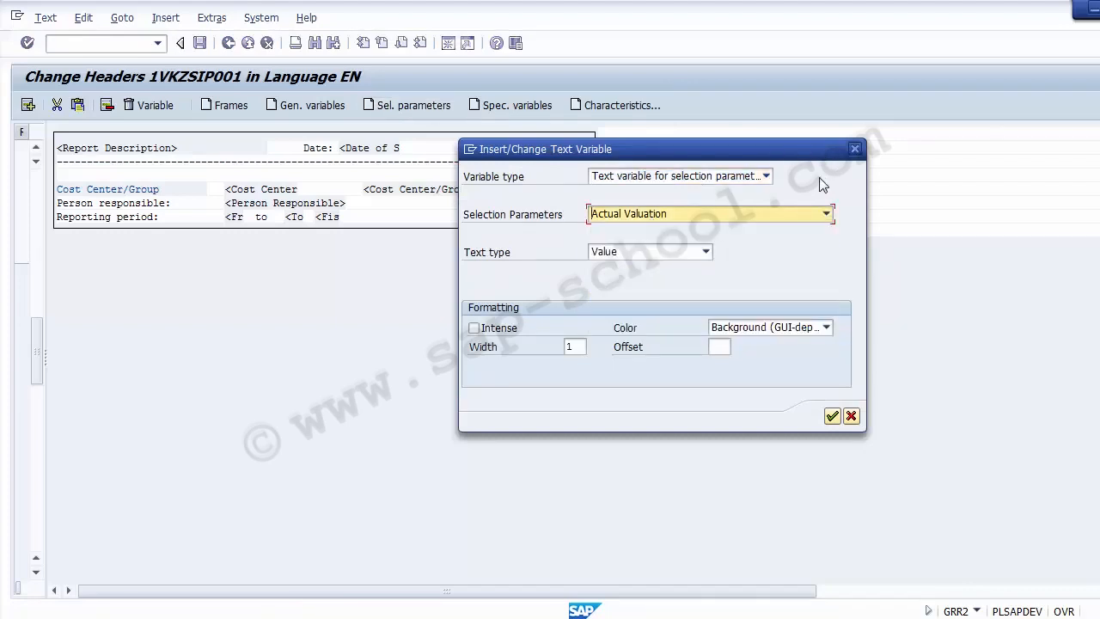
{"action": "left_click", "coordinate": [687, 217]}
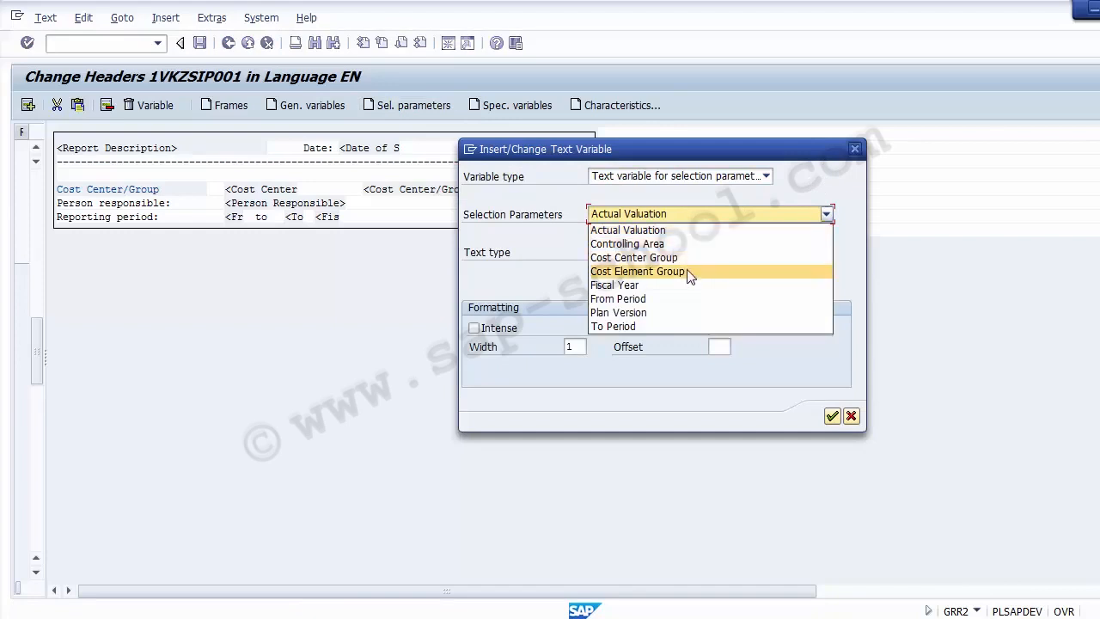
{"action": "left_click", "coordinate": [672, 247]}
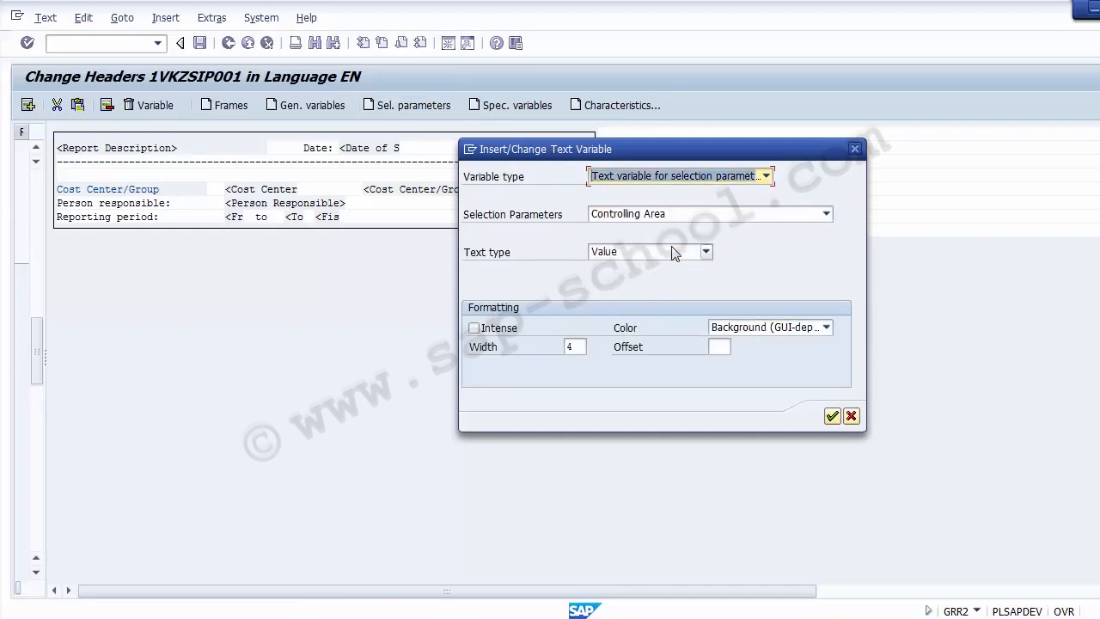
{"action": "left_click", "coordinate": [832, 417]}
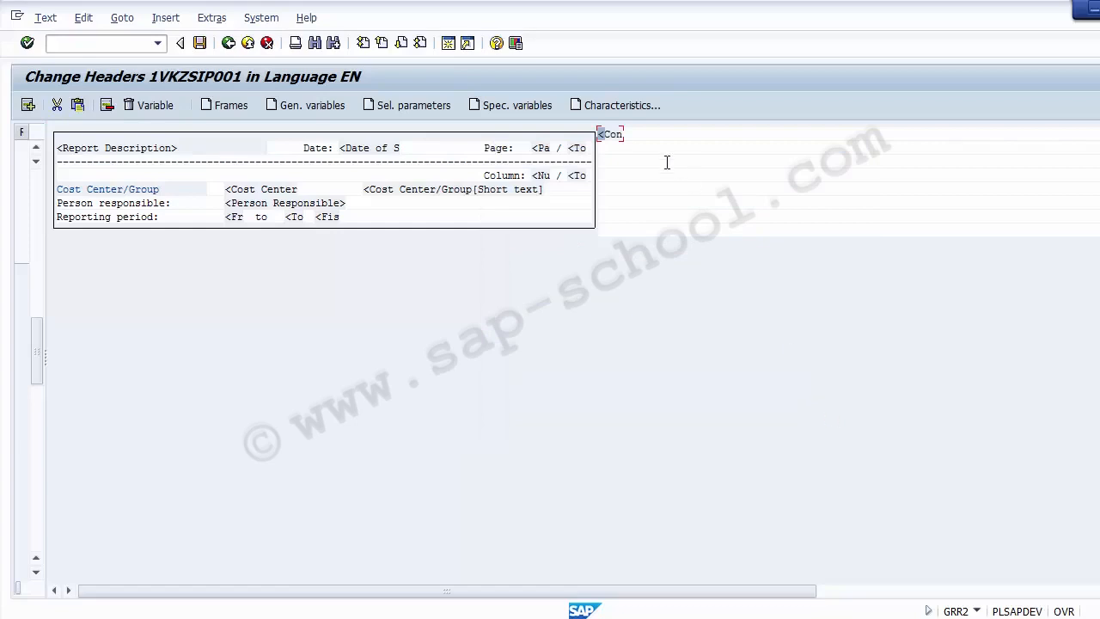
Step: Delete the Controlling Area text variable from the header
{"action": "left_click", "coordinate": [614, 134]}
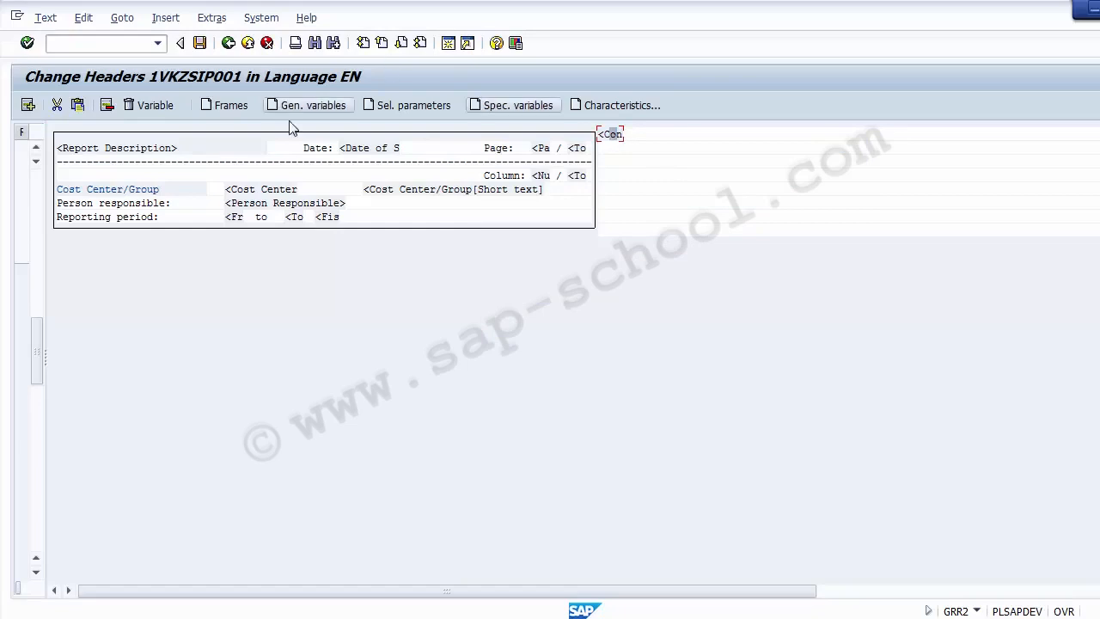
{"action": "left_click", "coordinate": [152, 110]}
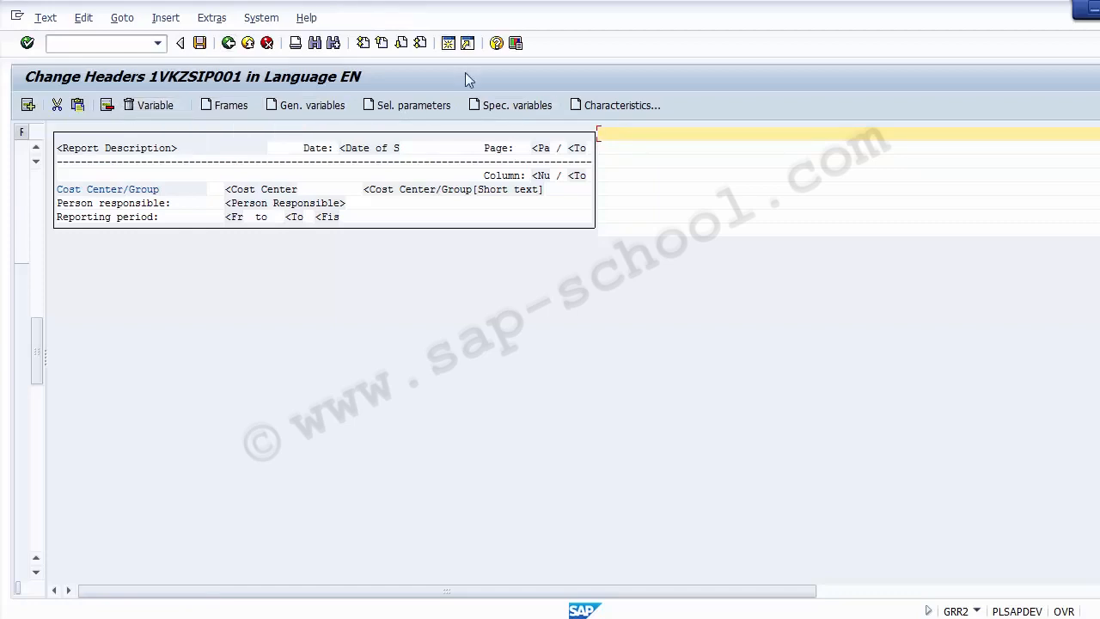
Step: Insert a selection parameter text variable for the Controlling Area with text type Description beside the header frame
{"action": "left_click", "coordinate": [514, 107]}
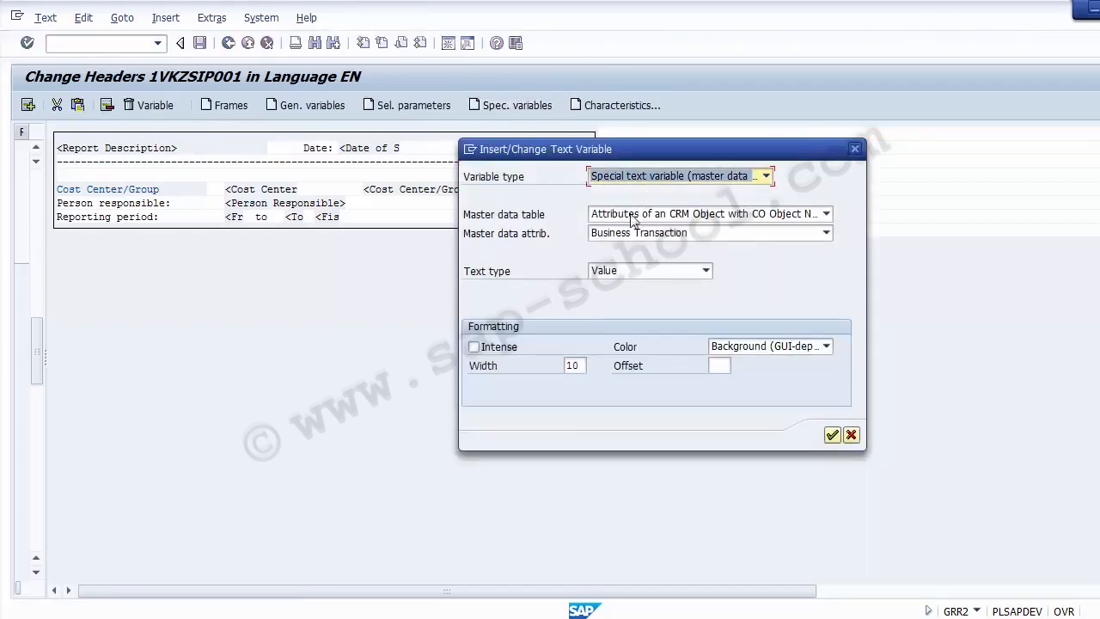
{"action": "left_click", "coordinate": [851, 435]}
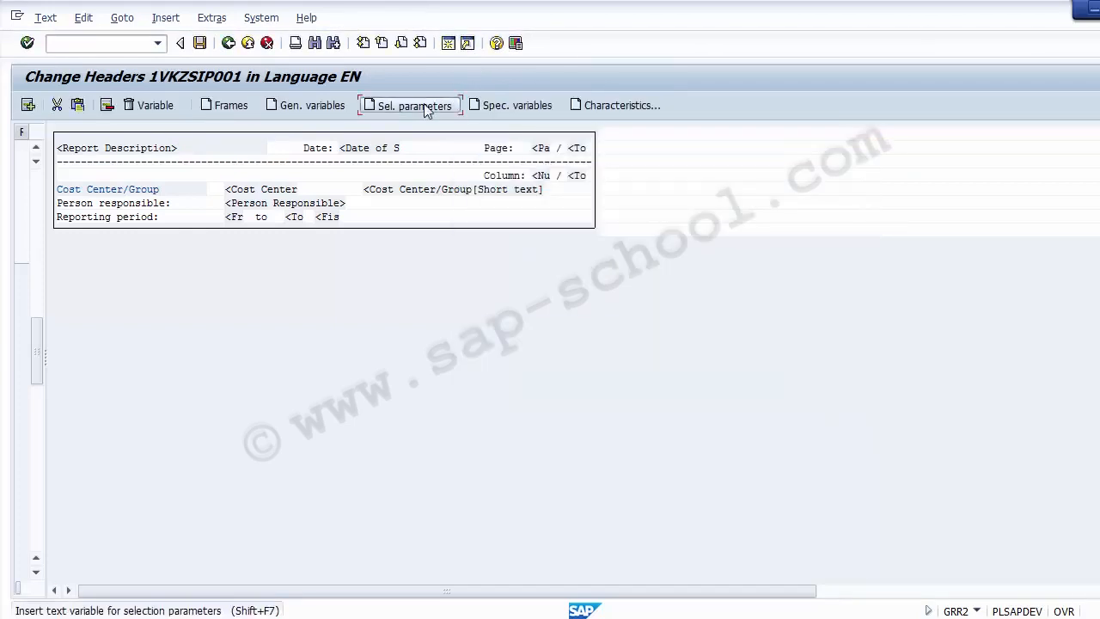
{"action": "left_click", "coordinate": [454, 107]}
{"action": "left_click", "coordinate": [826, 214]}
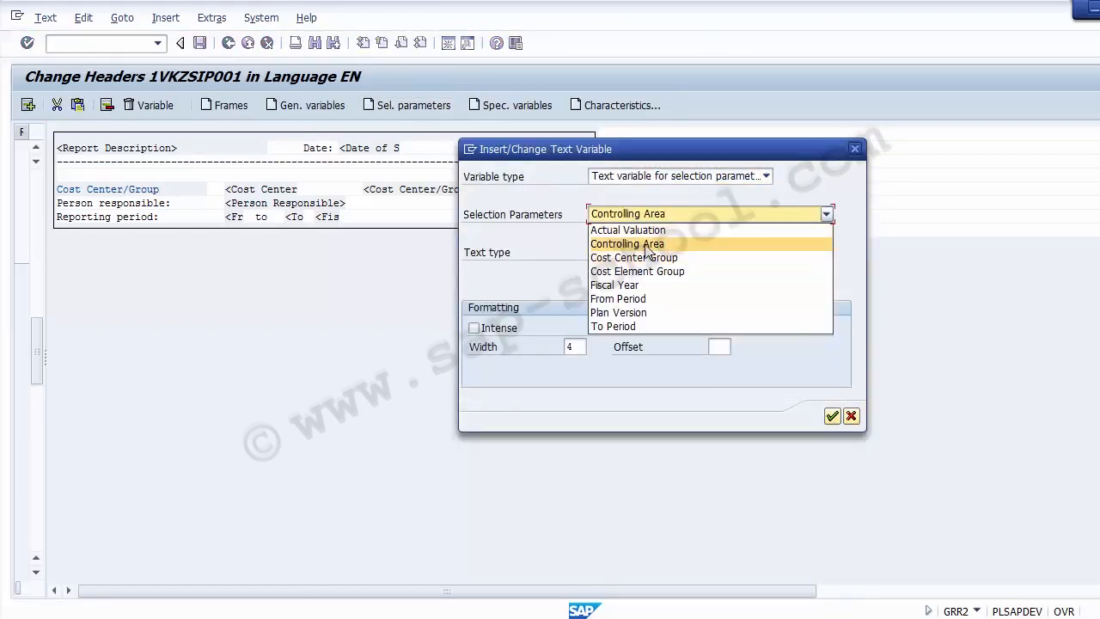
{"action": "left_click", "coordinate": [645, 245]}
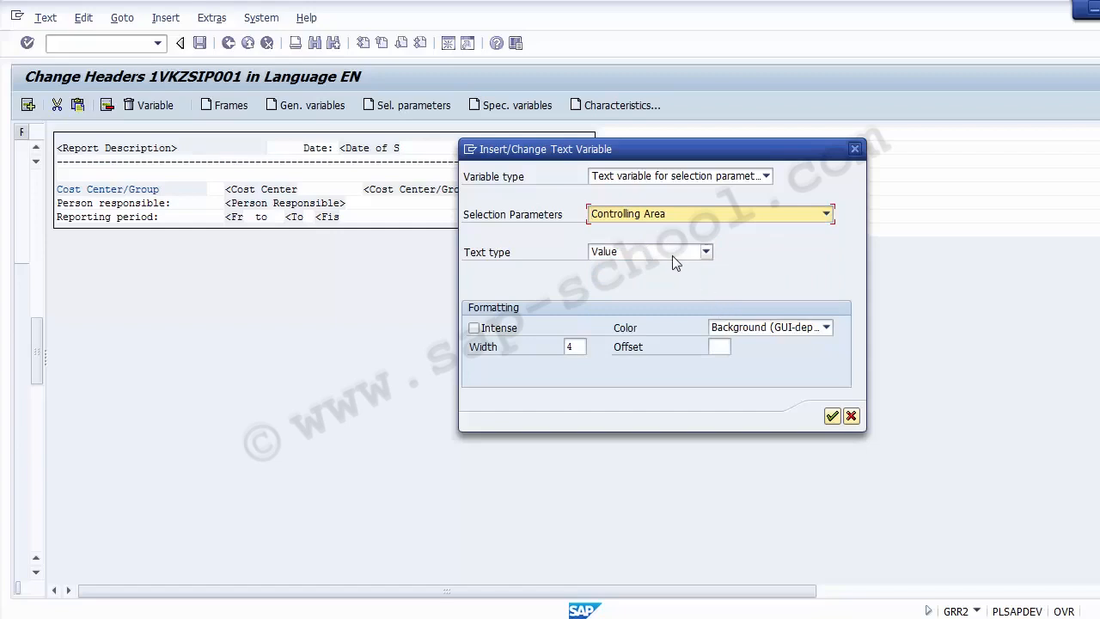
{"action": "left_click", "coordinate": [672, 255]}
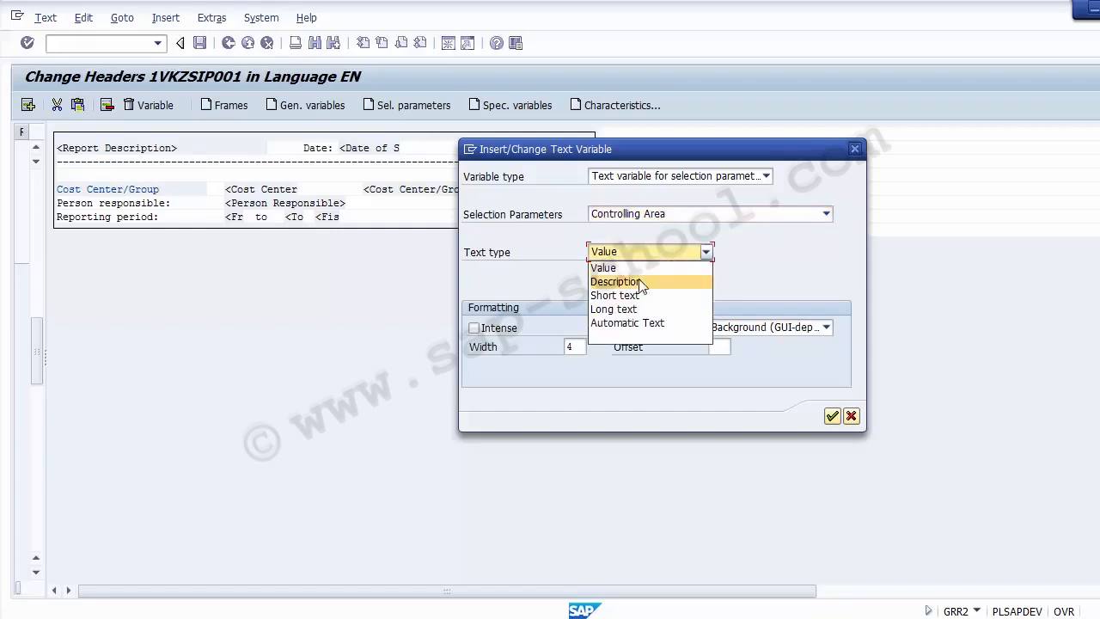
{"action": "left_click", "coordinate": [642, 282]}
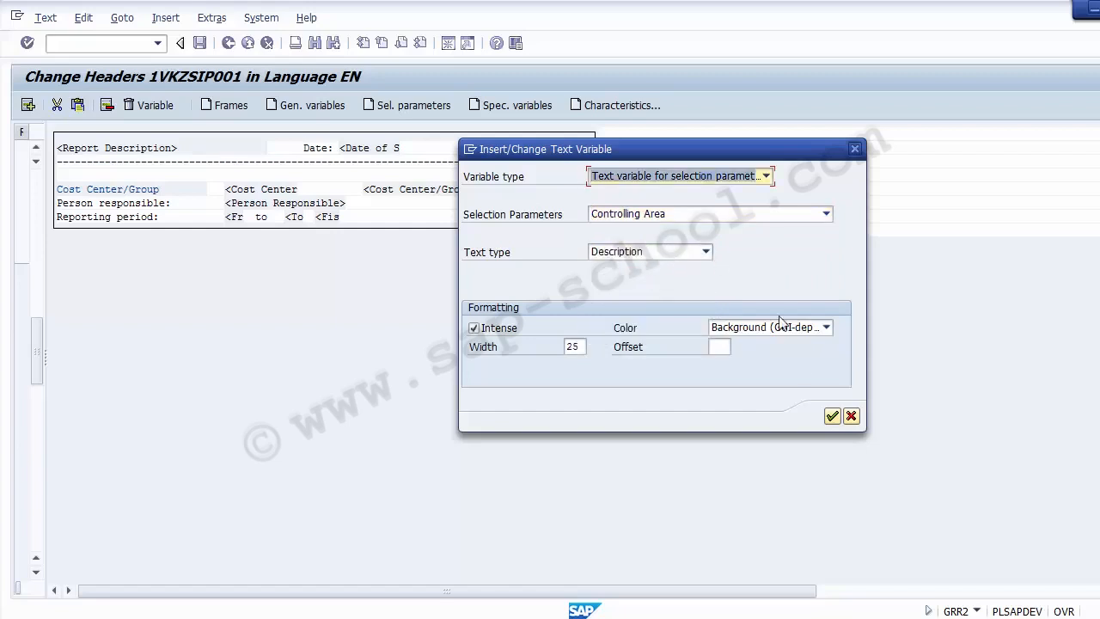
{"action": "left_click", "coordinate": [832, 417]}
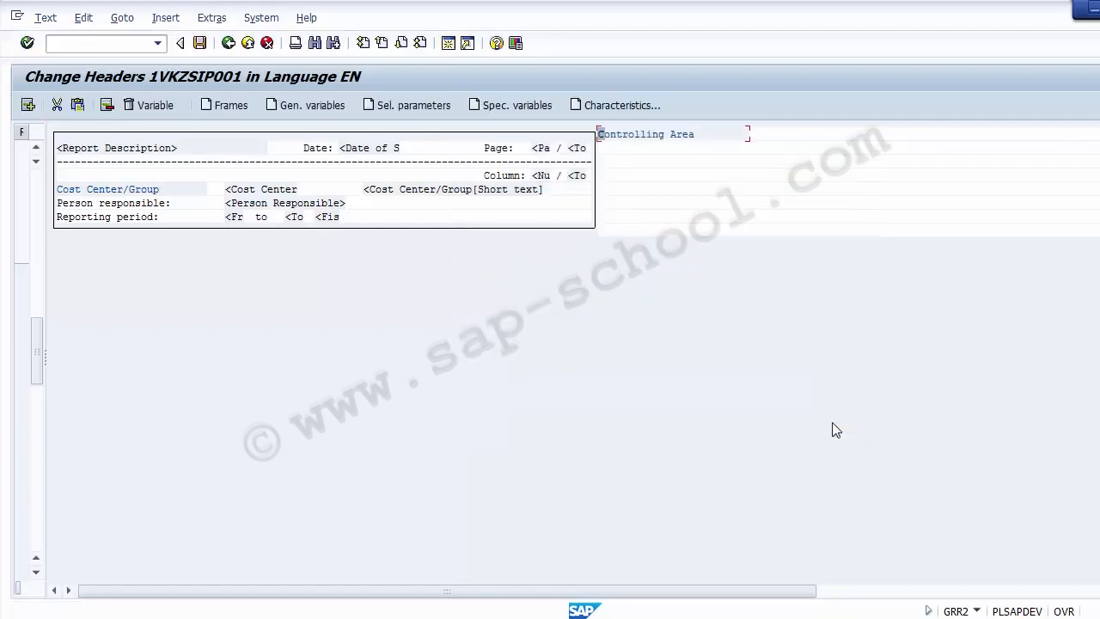
Step: Save the changed header texts and return to the report definition
{"action": "left_click", "coordinate": [707, 135]}
{"action": "left_click", "coordinate": [201, 48]}
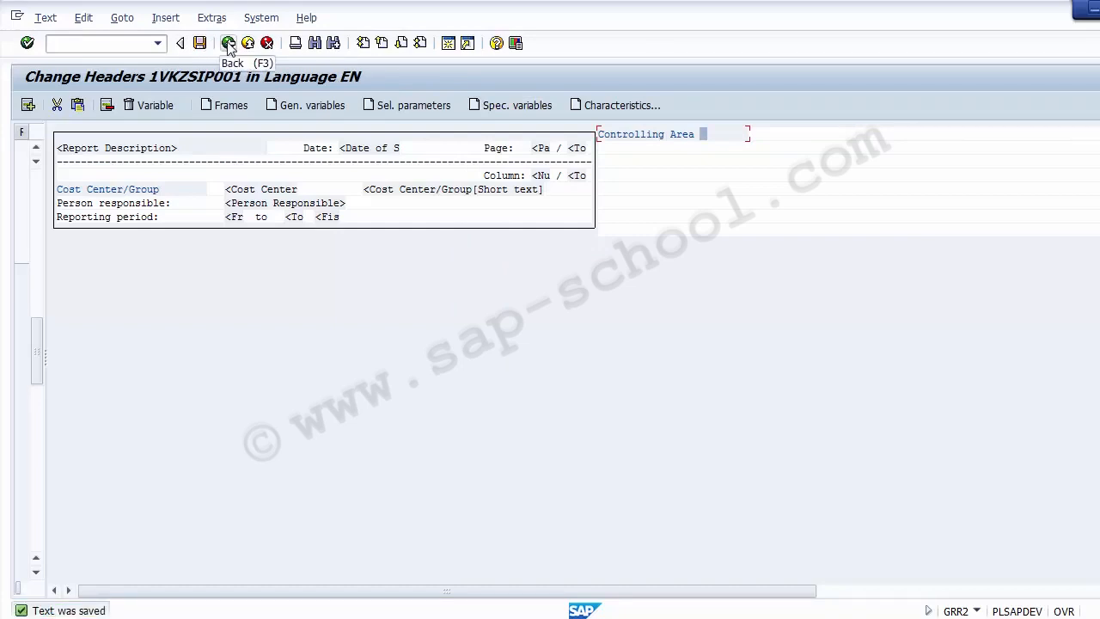
{"action": "left_click", "coordinate": [228, 43]}
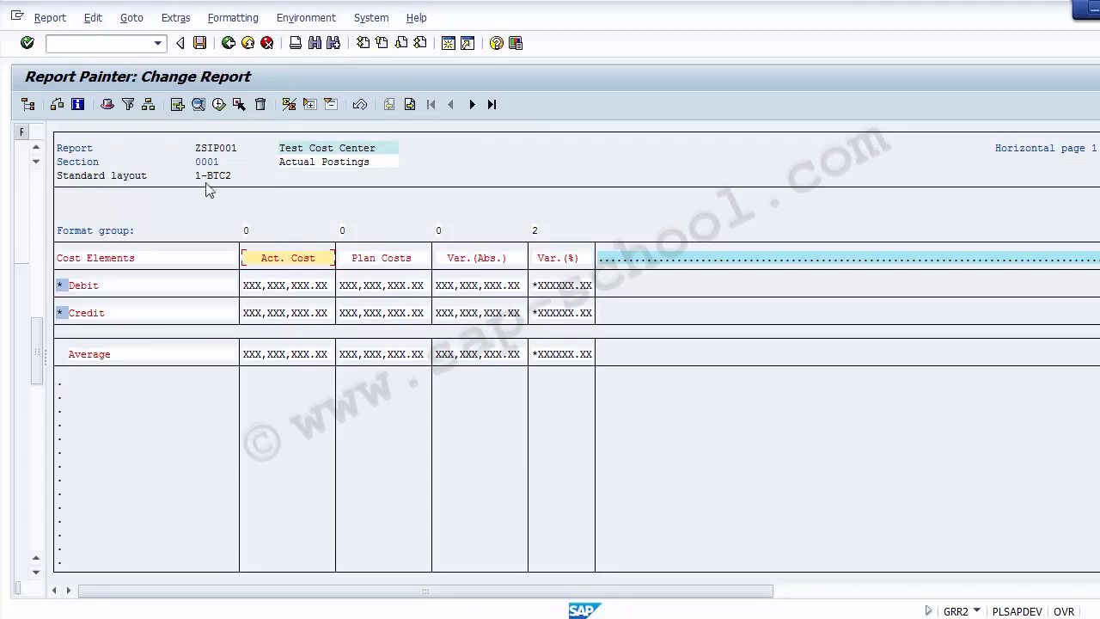
Step: Look at the library the report belongs to, including its assigned reports, and return to the report definition
{"action": "left_click", "coordinate": [174, 19]}
{"action": "mouse_move", "coordinate": [228, 19]}
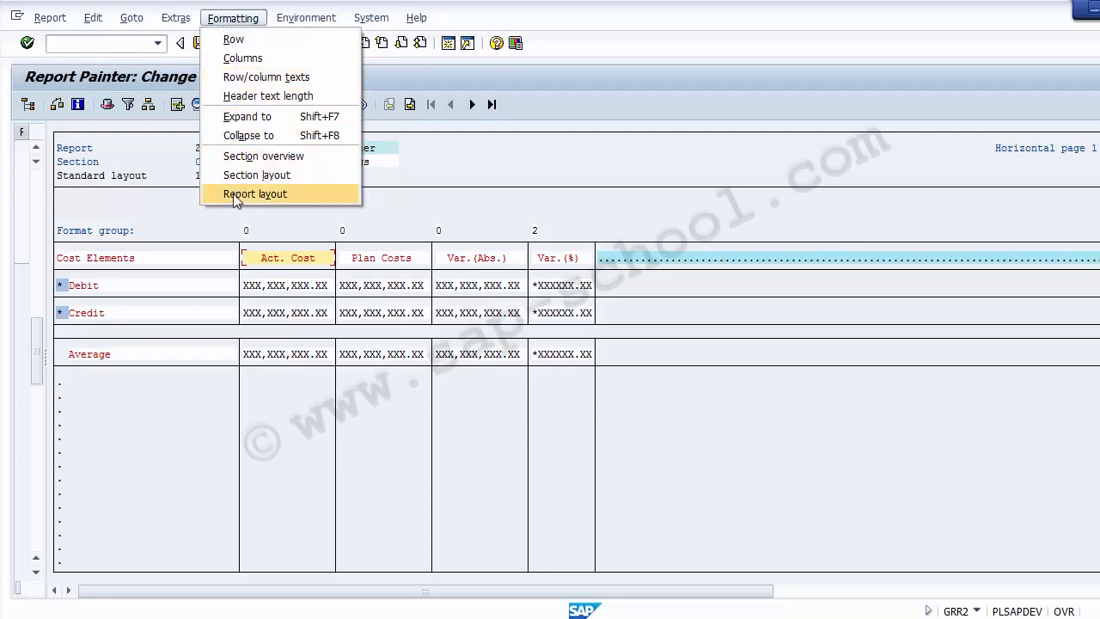
{"action": "mouse_move", "coordinate": [289, 15]}
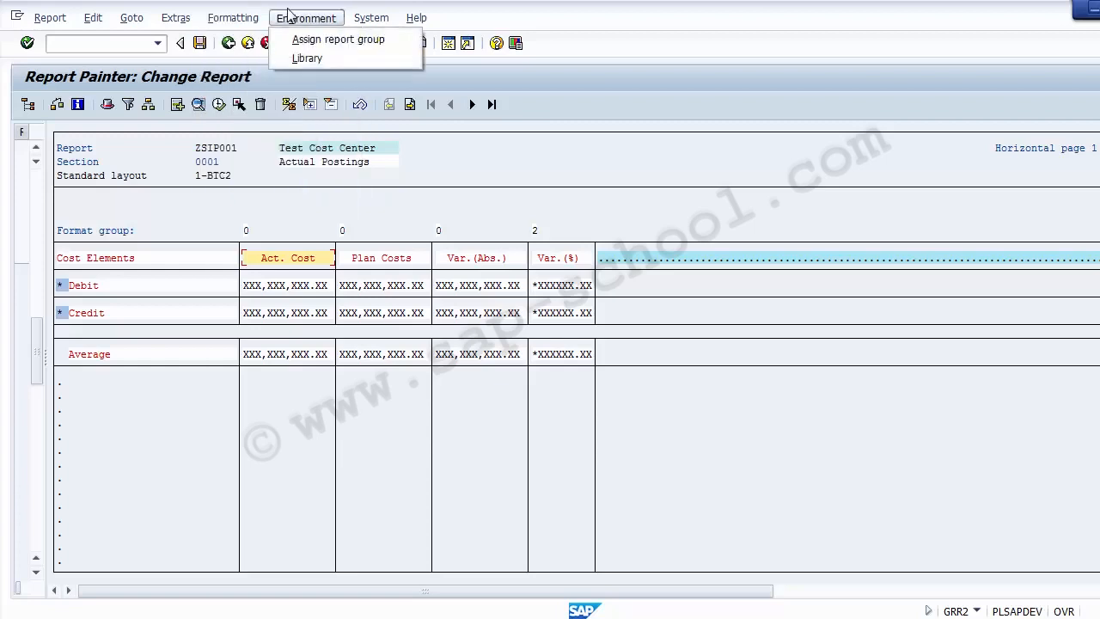
{"action": "left_click", "coordinate": [305, 59]}
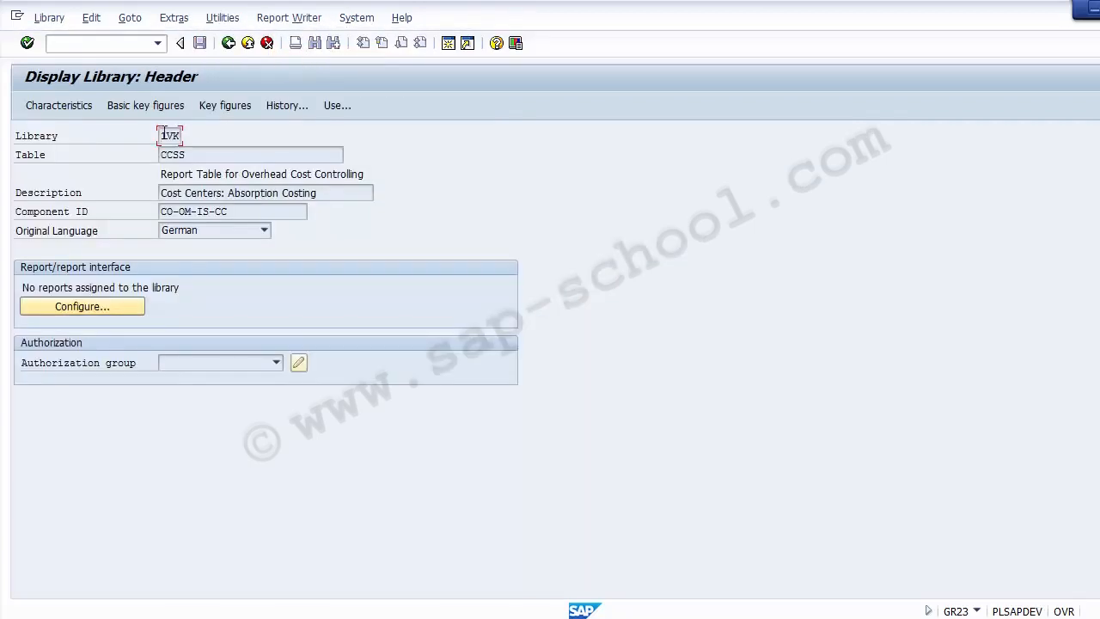
{"action": "left_click_drag", "start_coordinate": [193, 153], "coordinate": [138, 148]}
{"action": "left_click", "coordinate": [74, 311]}
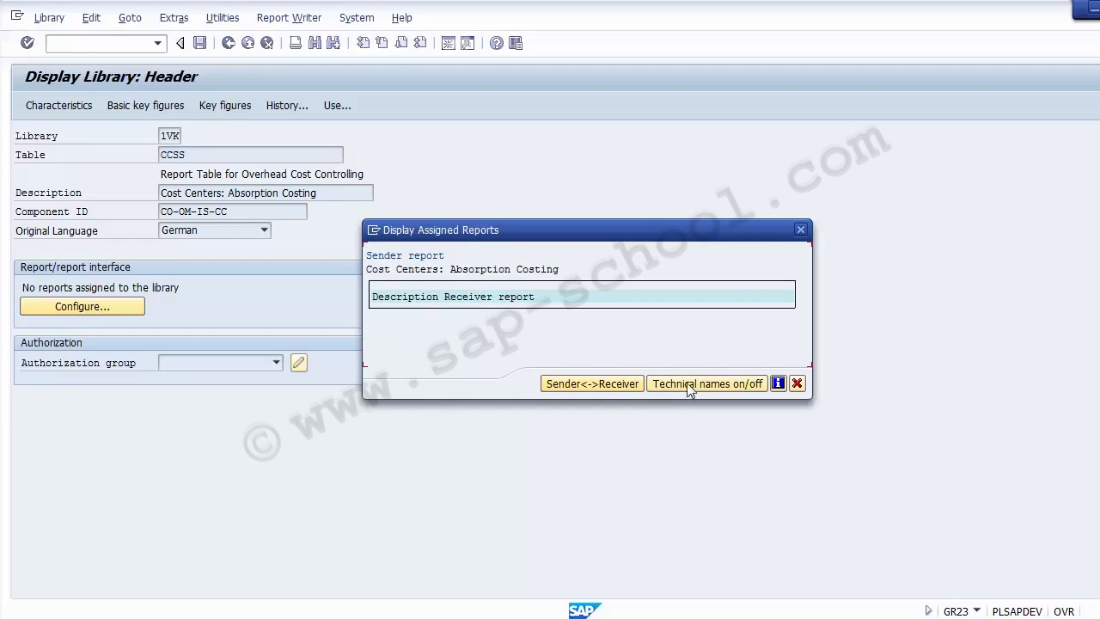
{"action": "left_click", "coordinate": [796, 383]}
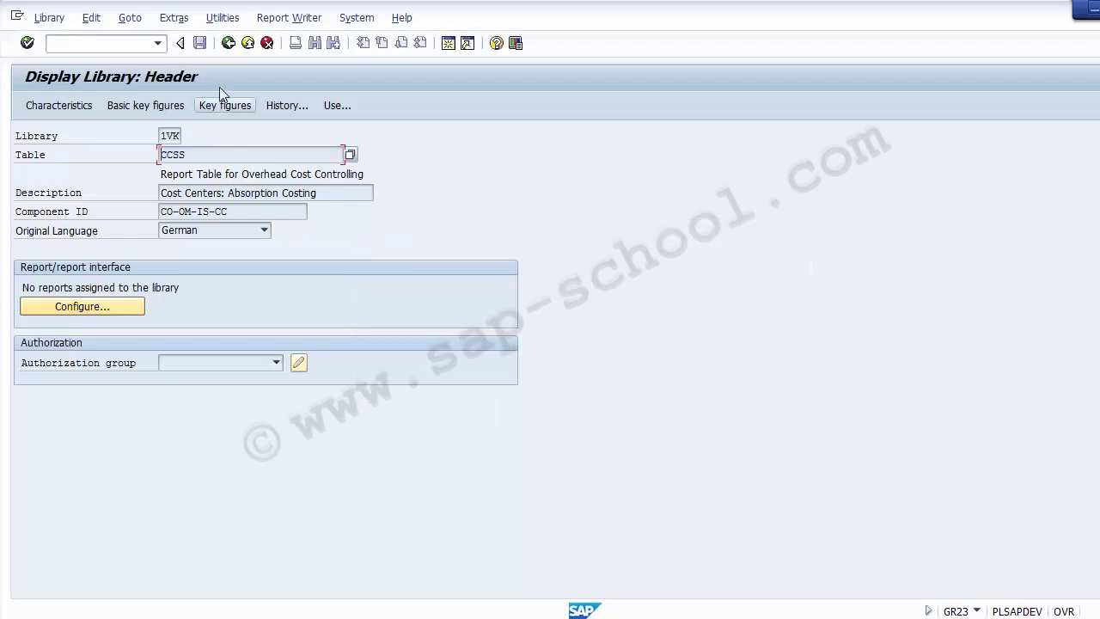
{"action": "left_click", "coordinate": [229, 43]}
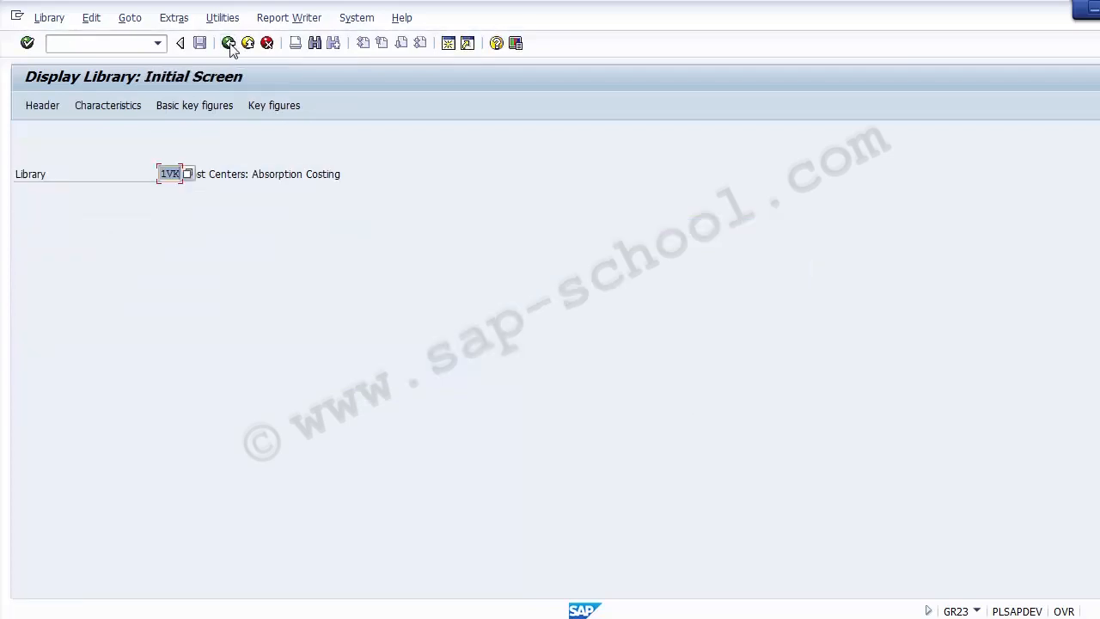
{"action": "left_click", "coordinate": [228, 43]}
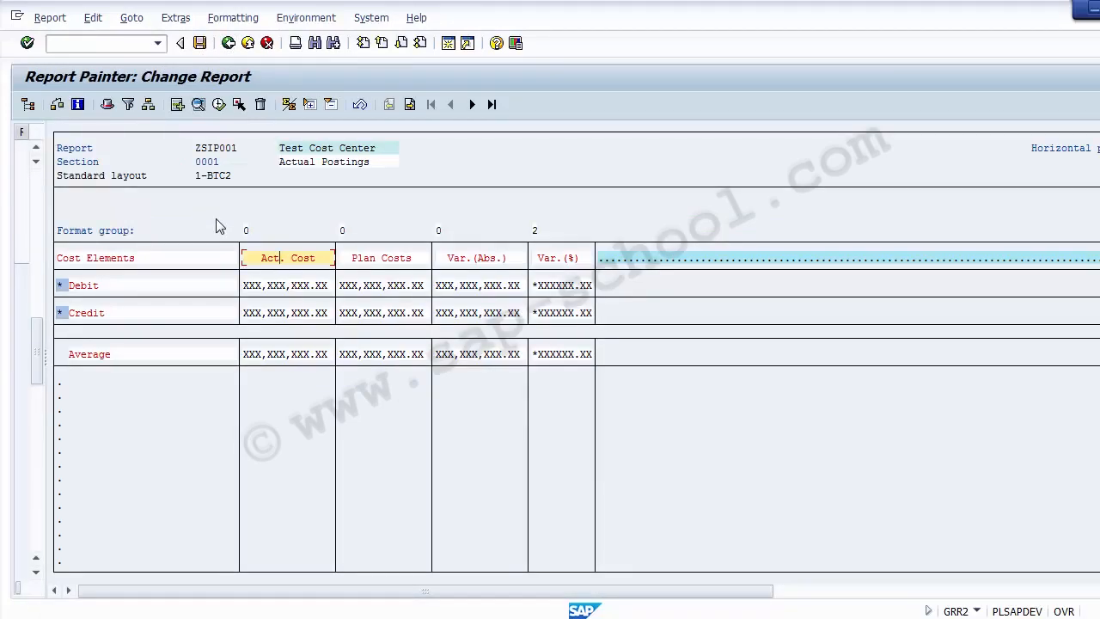
Step: Save and execute the report for controlling area 1000 and fiscal year 2014, leaving the cost center and cost element groups blank
{"action": "left_click", "coordinate": [219, 105]}
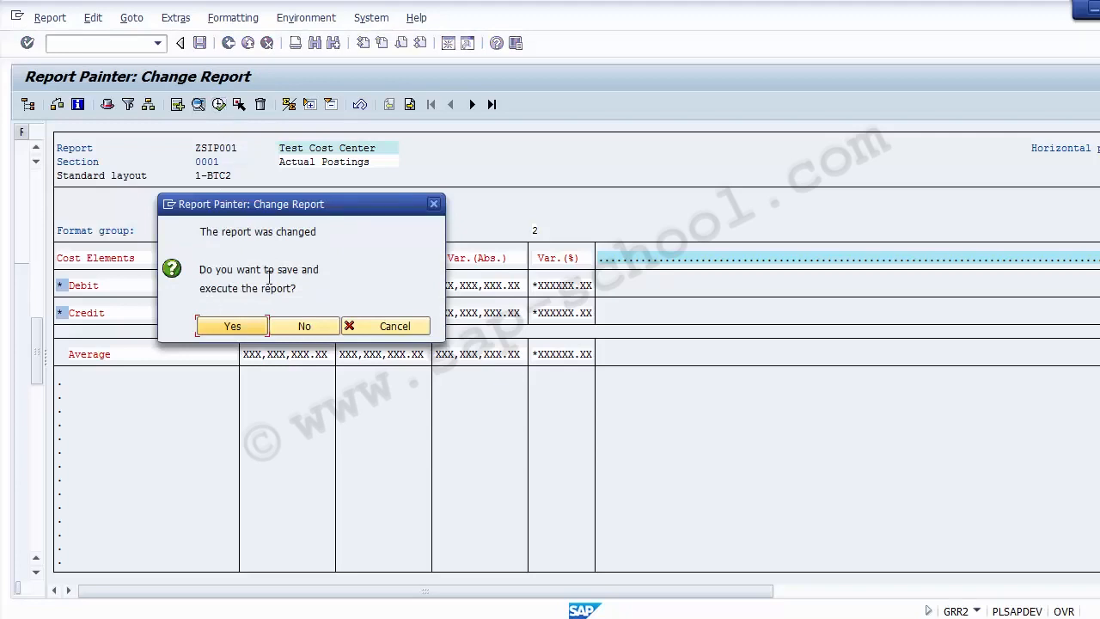
{"action": "left_click", "coordinate": [231, 331]}
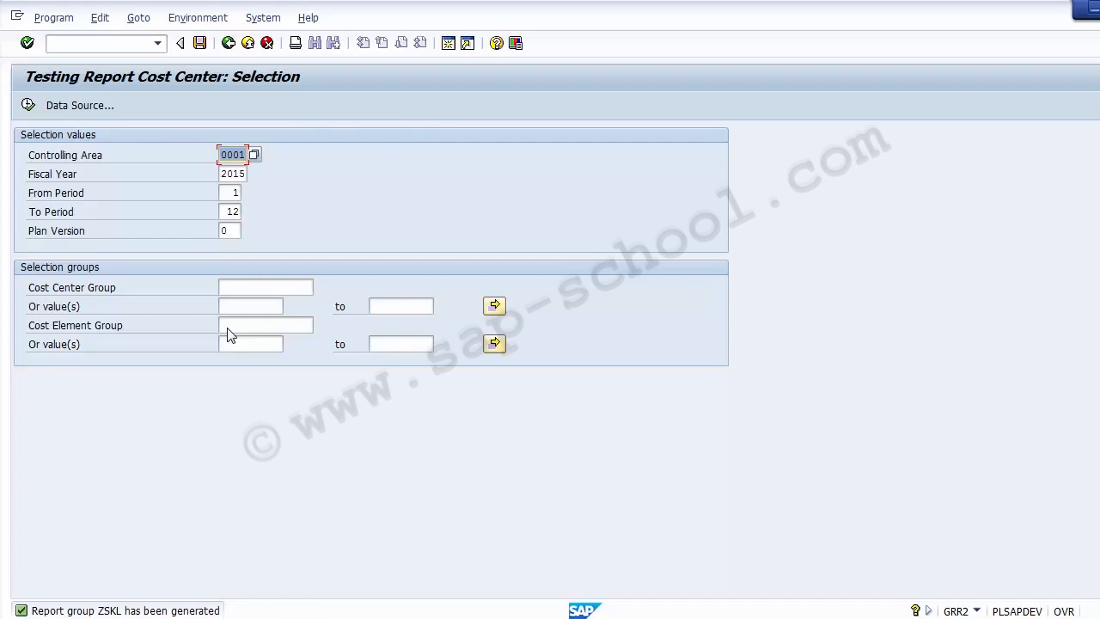
{"action": "type", "text": "1000"}
{"action": "key", "text": "Tab"}
{"action": "key", "text": "BackSpace"}
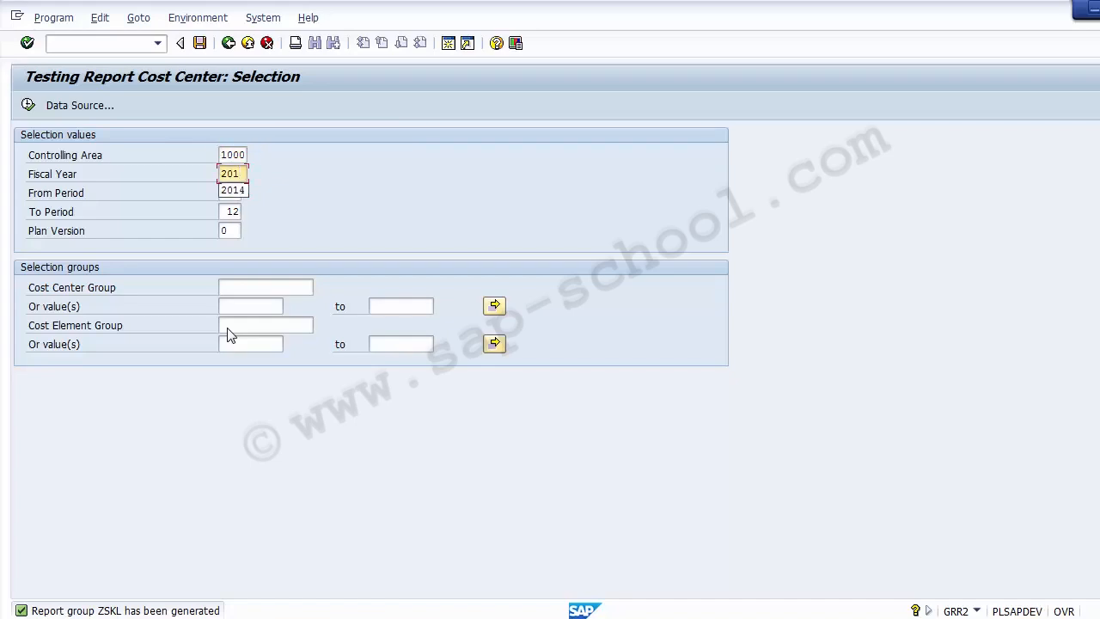
{"action": "type", "text": "4"}
{"action": "key", "text": "Tab"}
{"action": "key", "text": "Tab"}
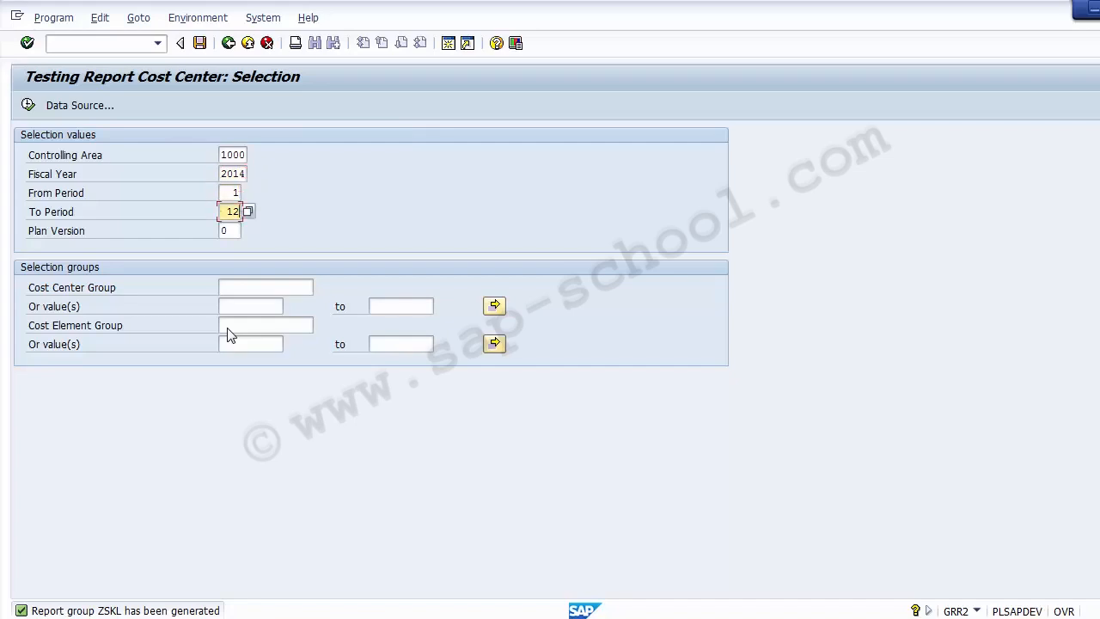
{"action": "left_click", "coordinate": [94, 325]}
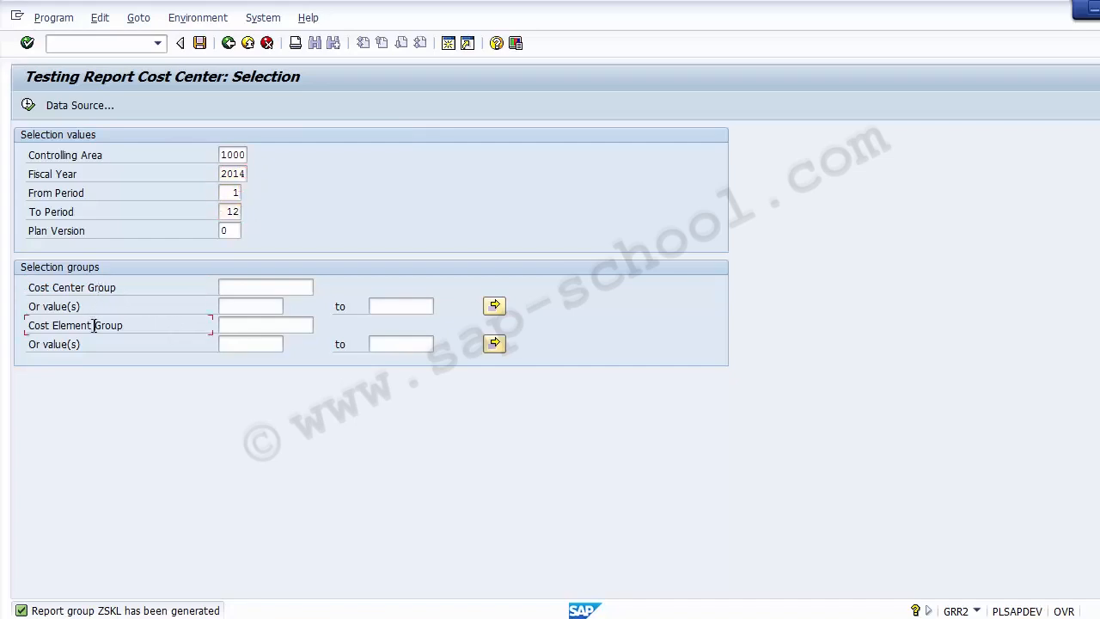
{"action": "left_click", "coordinate": [29, 105]}
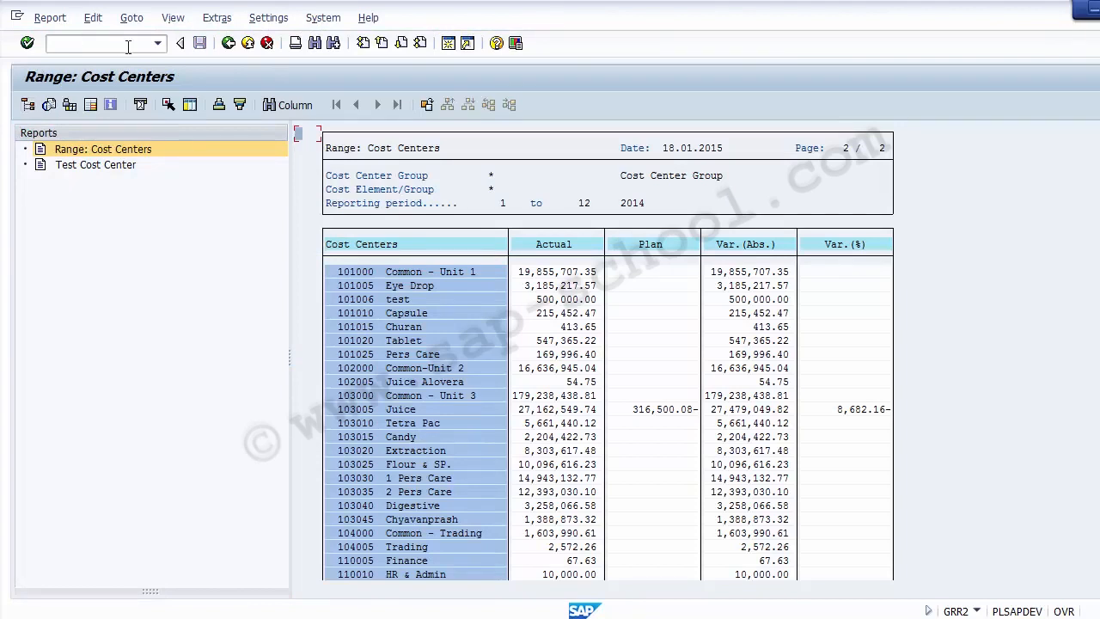
Step: Compare the output of the Test Cost Center report with the Range: Cost Centers report
{"action": "left_click", "coordinate": [73, 172]}
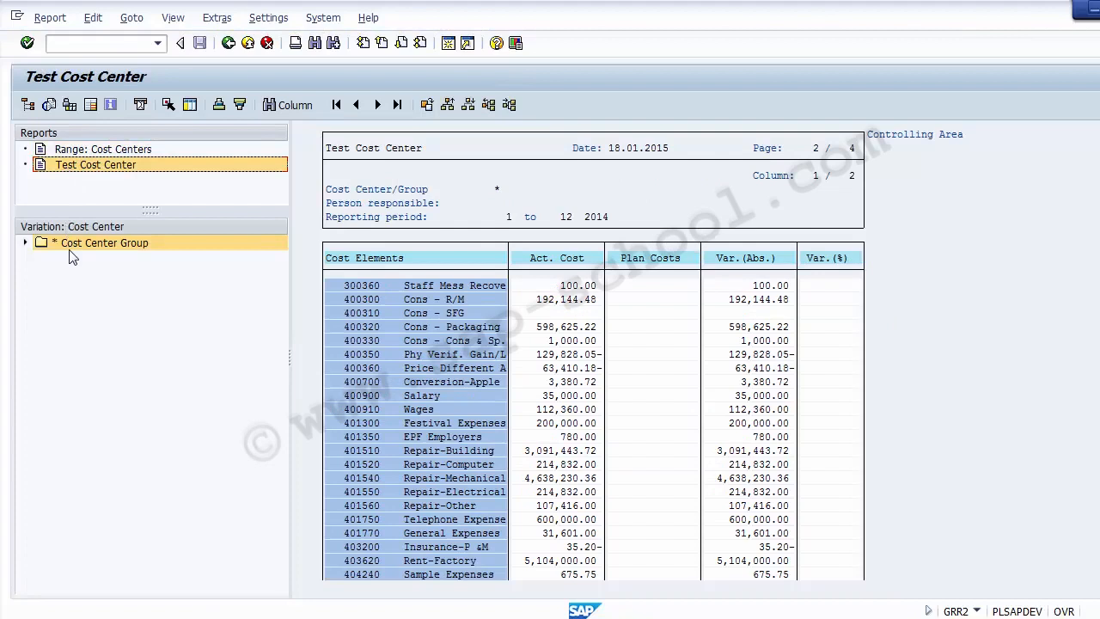
{"action": "left_click", "coordinate": [86, 150]}
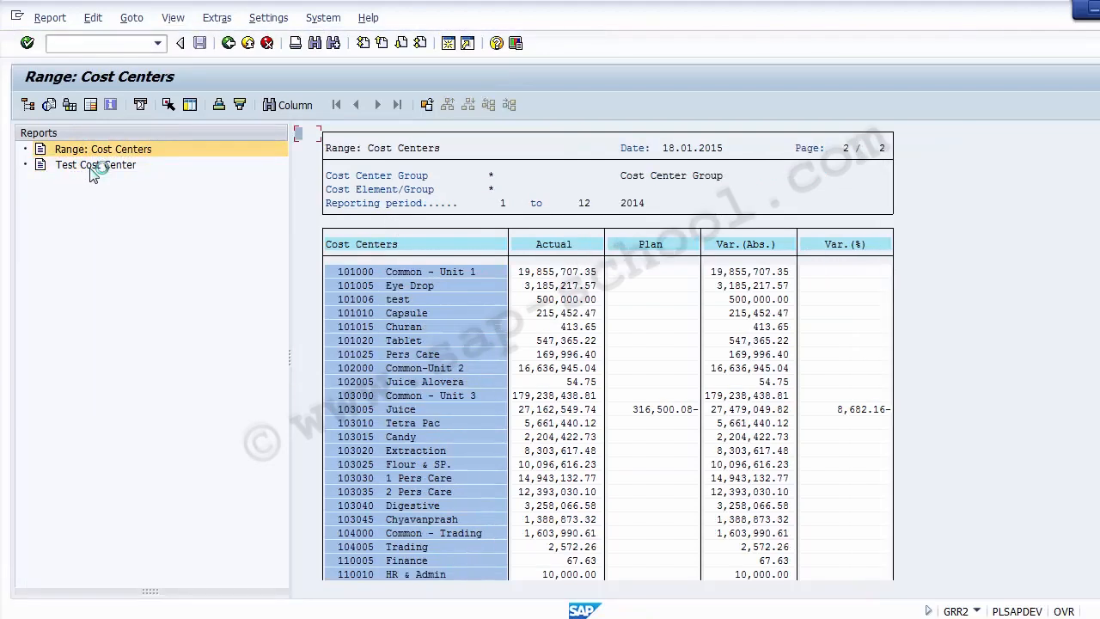
{"action": "left_click", "coordinate": [91, 165]}
Step: Exit the report output and its selection screen, and leave the report definition
{"action": "left_click", "coordinate": [235, 44]}
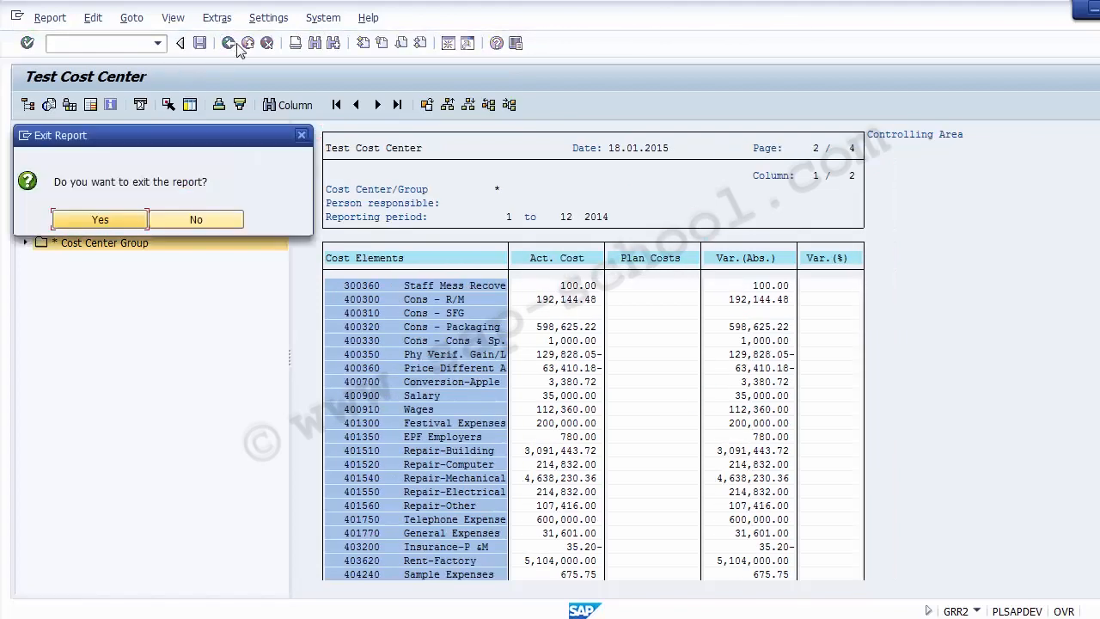
{"action": "left_click", "coordinate": [101, 219]}
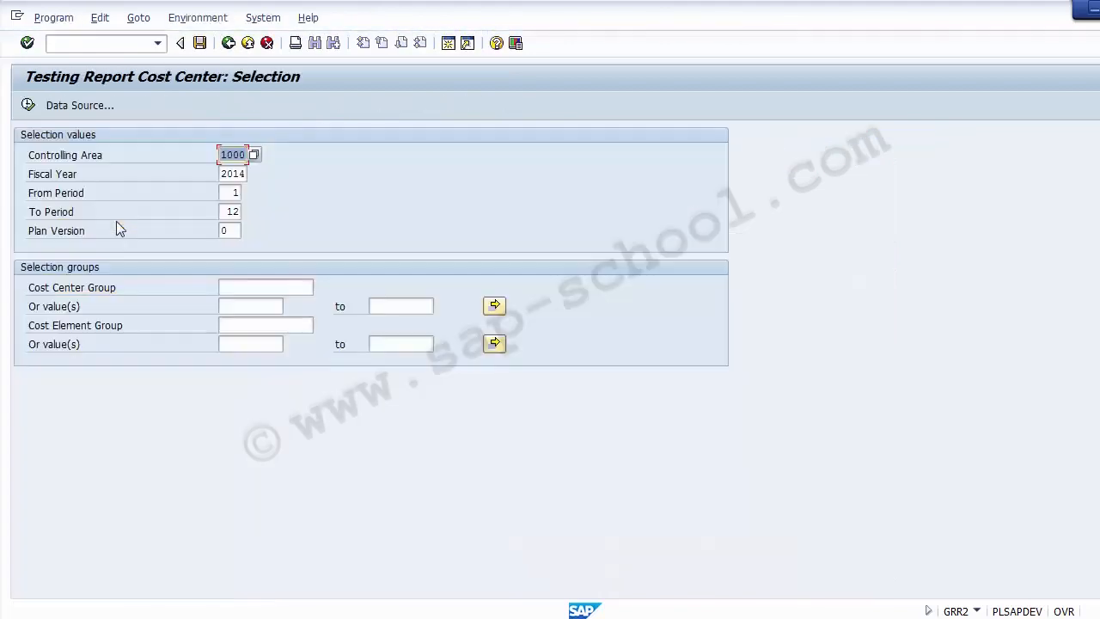
{"action": "left_click", "coordinate": [231, 45]}
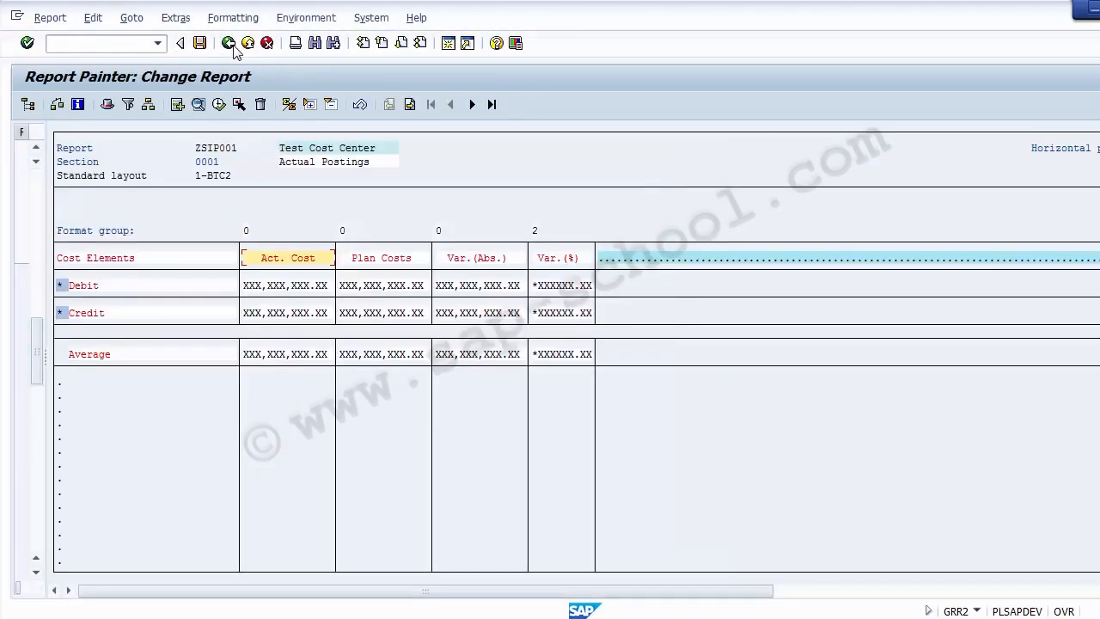
{"action": "left_click", "coordinate": [233, 47]}
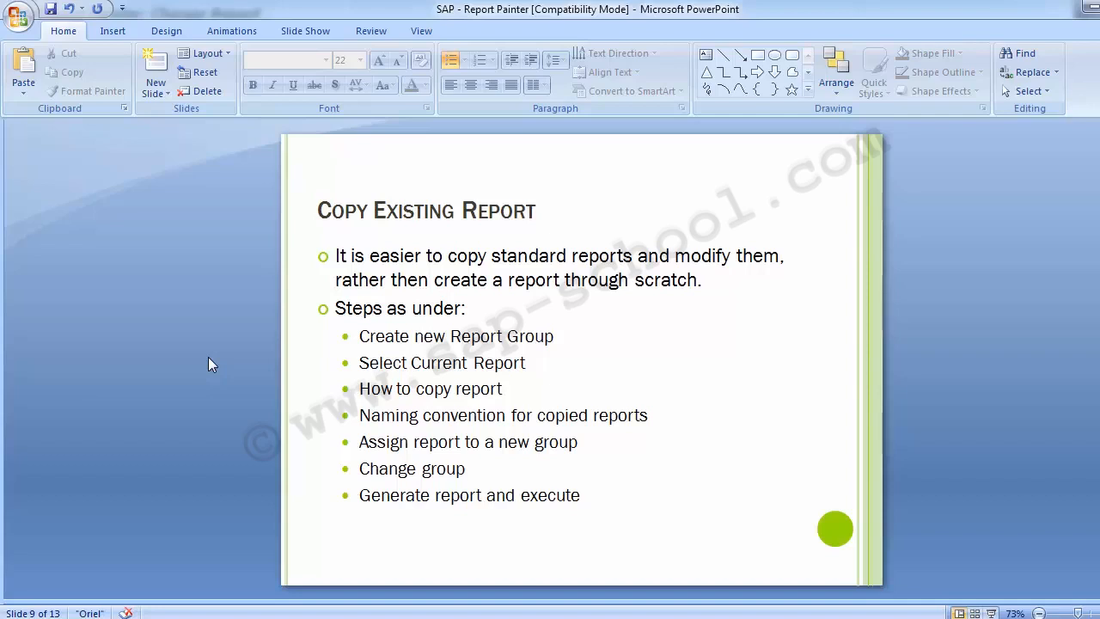
Step: In the PowerPoint presentation, reword the "Change group" bullet on the Copy Existing Report slide to "Change Report"
{"action": "left_click", "coordinate": [462, 471]}
{"action": "key", "text": "BackSpace"}
{"action": "key", "text": "BackSpace"}
{"action": "key", "text": "BackSpace"}
{"action": "key", "text": "BackSpace"}
{"action": "key", "text": "BackSpace"}
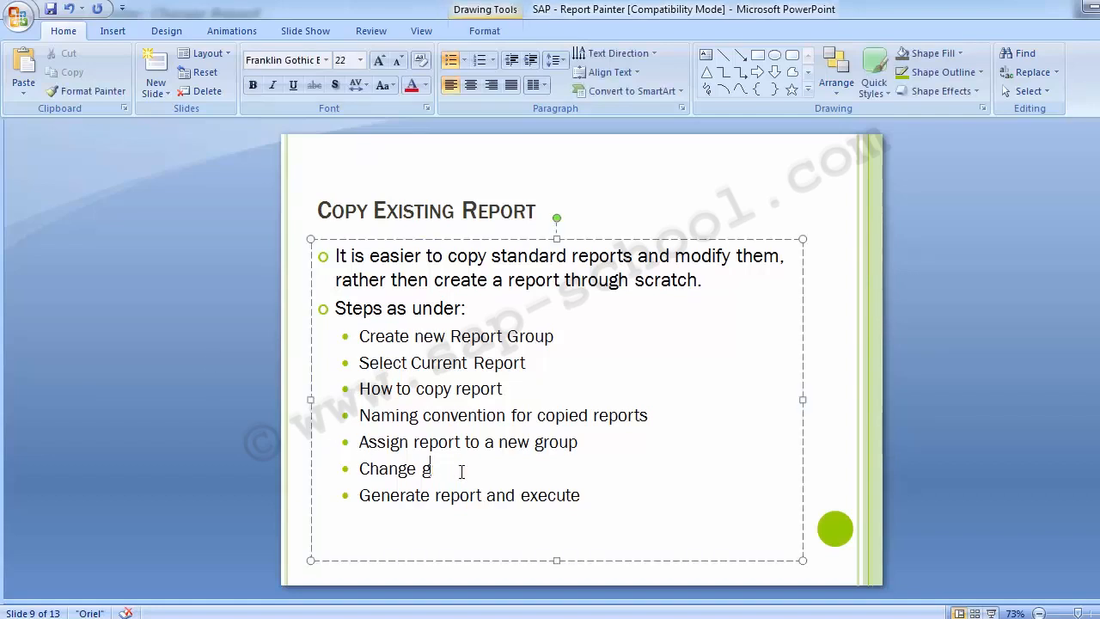
{"action": "type", "text": "Report"}
{"action": "left_click", "coordinate": [153, 388]}
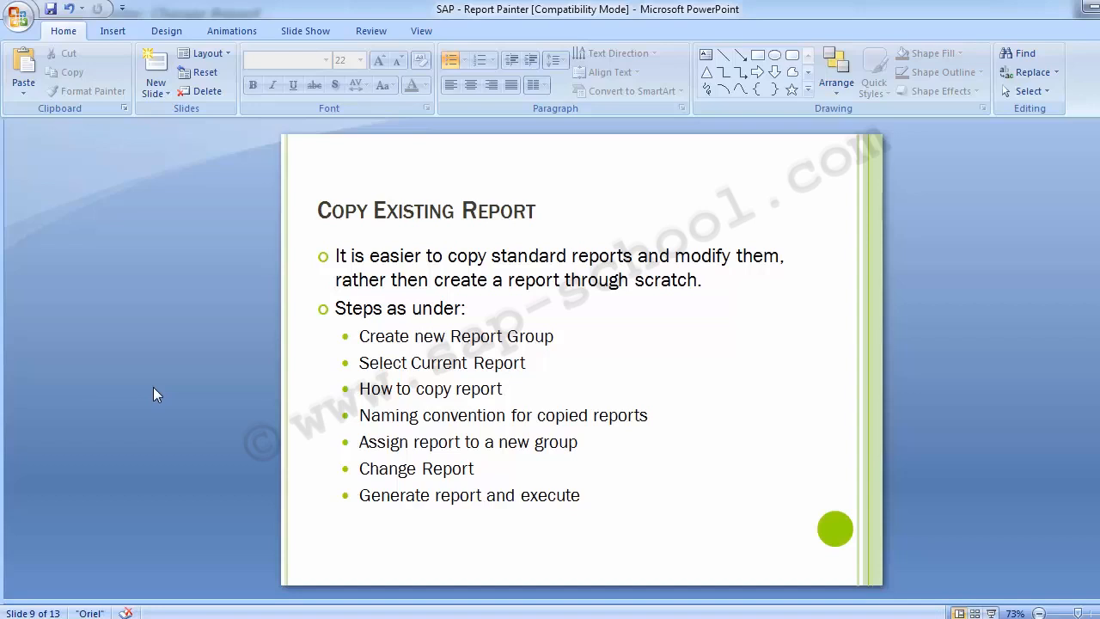
Step: Go to the Transport Report slide, switch back to SAP and start transaction GCTR
{"action": "key", "text": "Page_Down"}
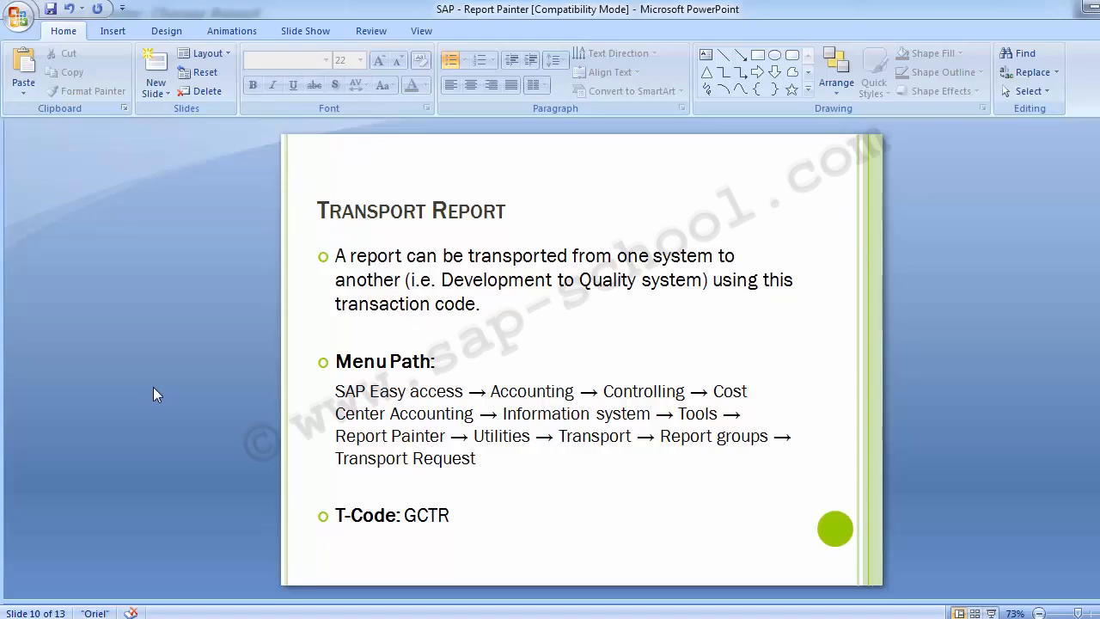
{"action": "key", "text": "alt+Tab"}
{"action": "left_click", "coordinate": [78, 44]}
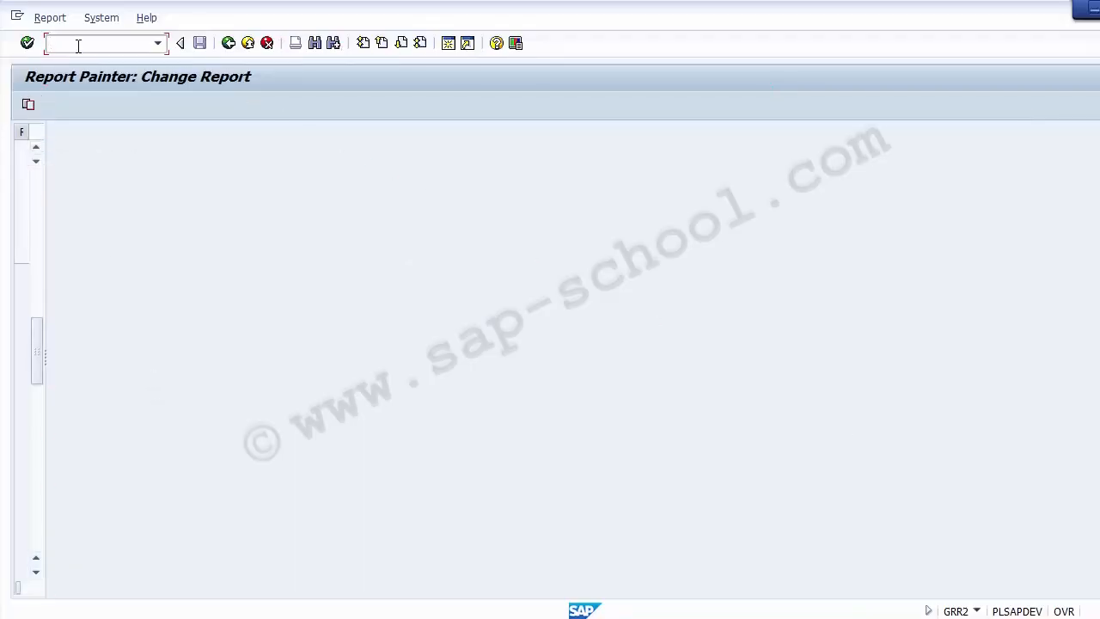
{"action": "type", "text": "/nGCTR"}
{"action": "key", "text": "alt+Tab"}
{"action": "key", "text": "alt+Tab"}
{"action": "key", "text": "Return"}
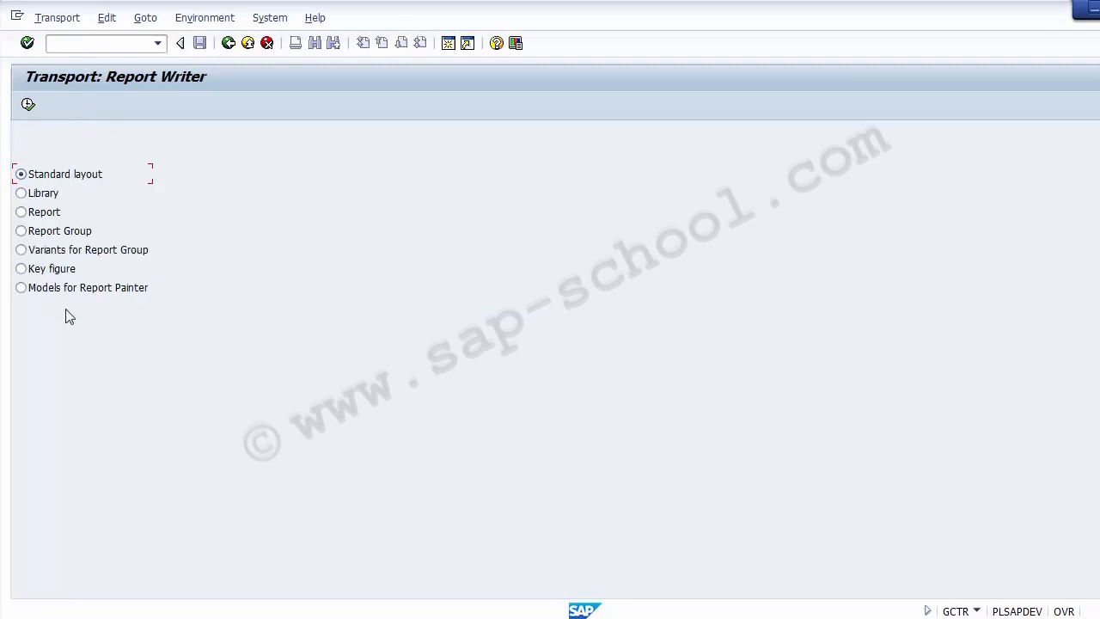
Step: Open the transport selection for report groups and choose ZSKL, Testing Report Cost Center, as the report group
{"action": "left_click", "coordinate": [72, 240]}
{"action": "left_click", "coordinate": [27, 104]}
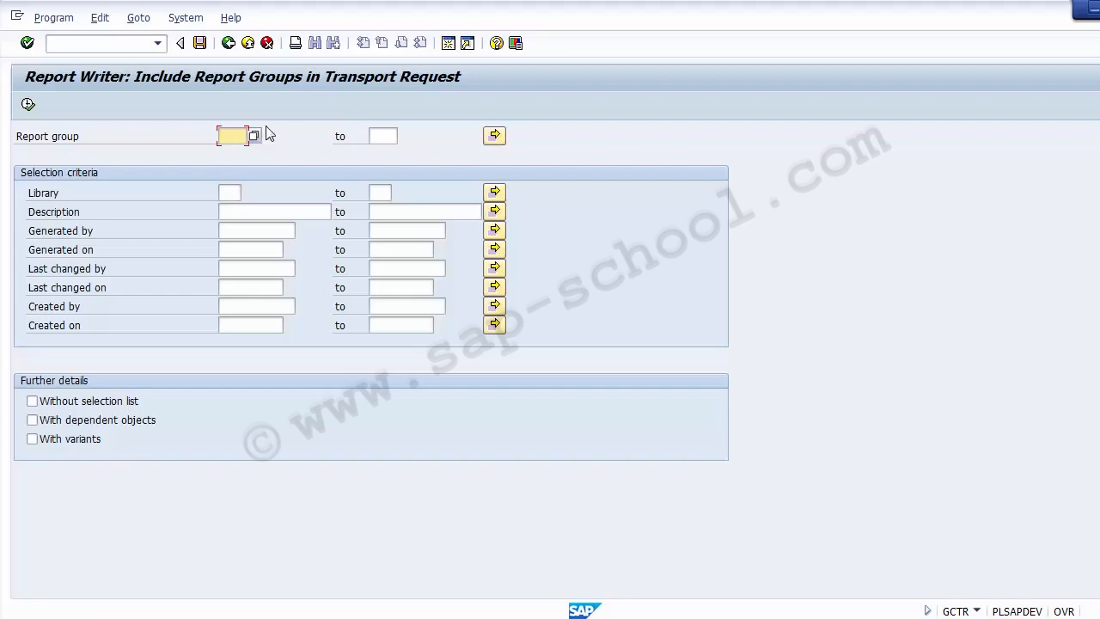
{"action": "left_click", "coordinate": [257, 135]}
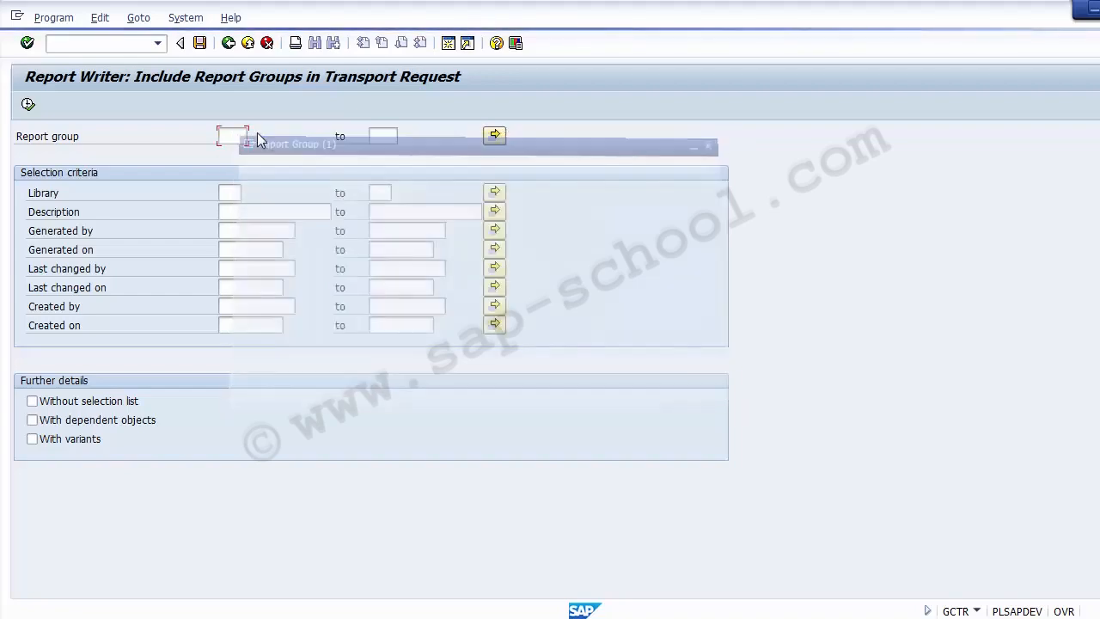
{"action": "scroll", "coordinate": [469, 378], "scroll_direction": "down", "scroll_amount": 20}
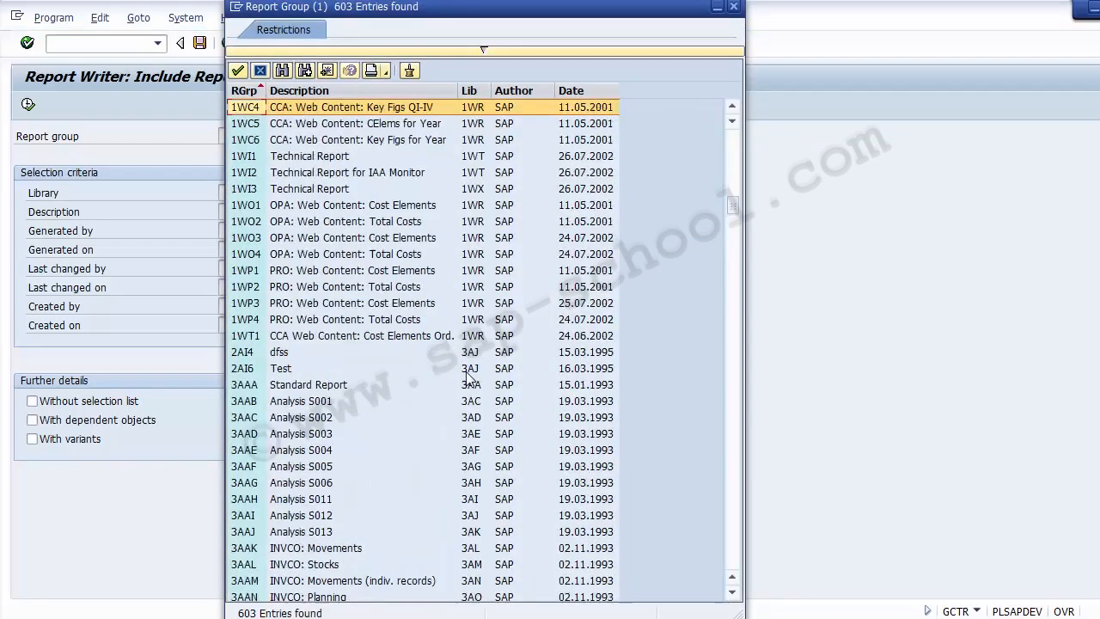
{"action": "scroll", "coordinate": [469, 378], "scroll_direction": "down", "scroll_amount": 20}
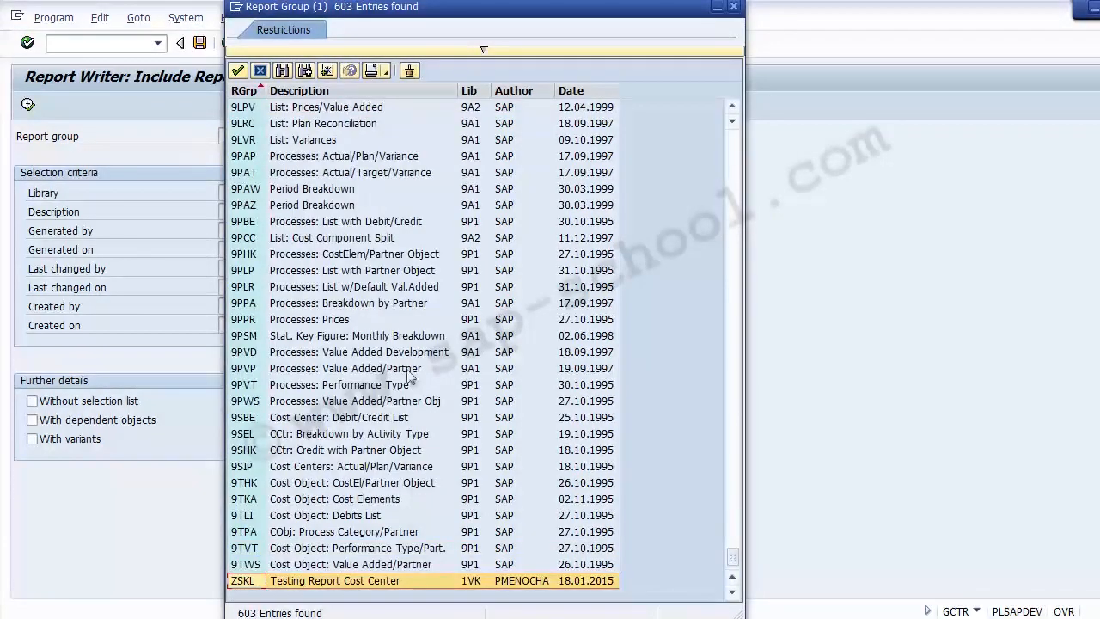
{"action": "left_click", "coordinate": [302, 584]}
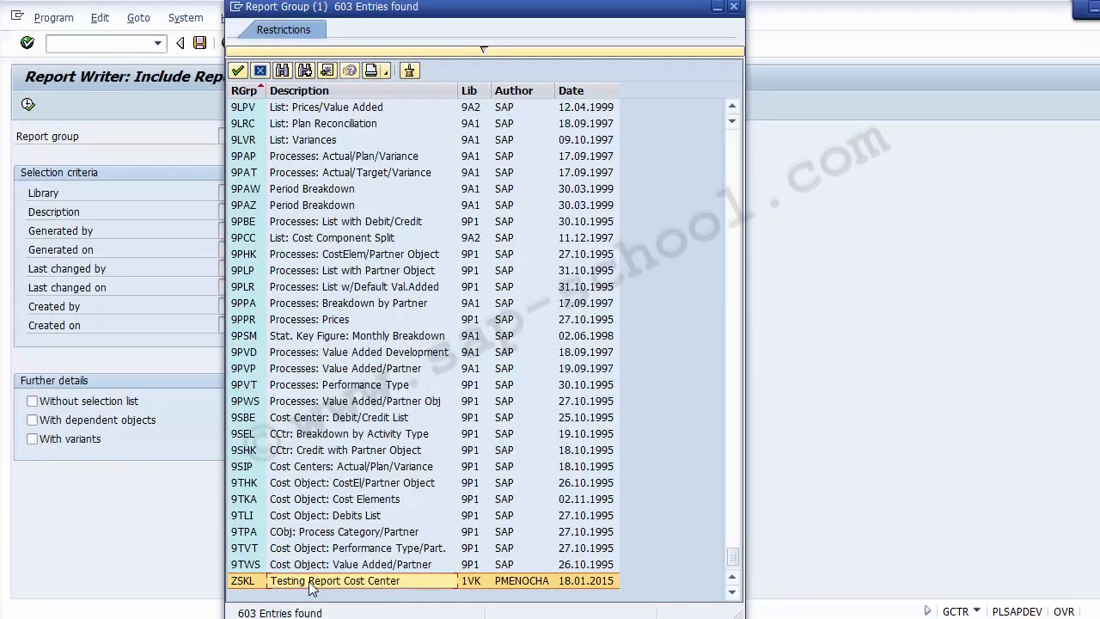
{"action": "double_click", "coordinate": [312, 584]}
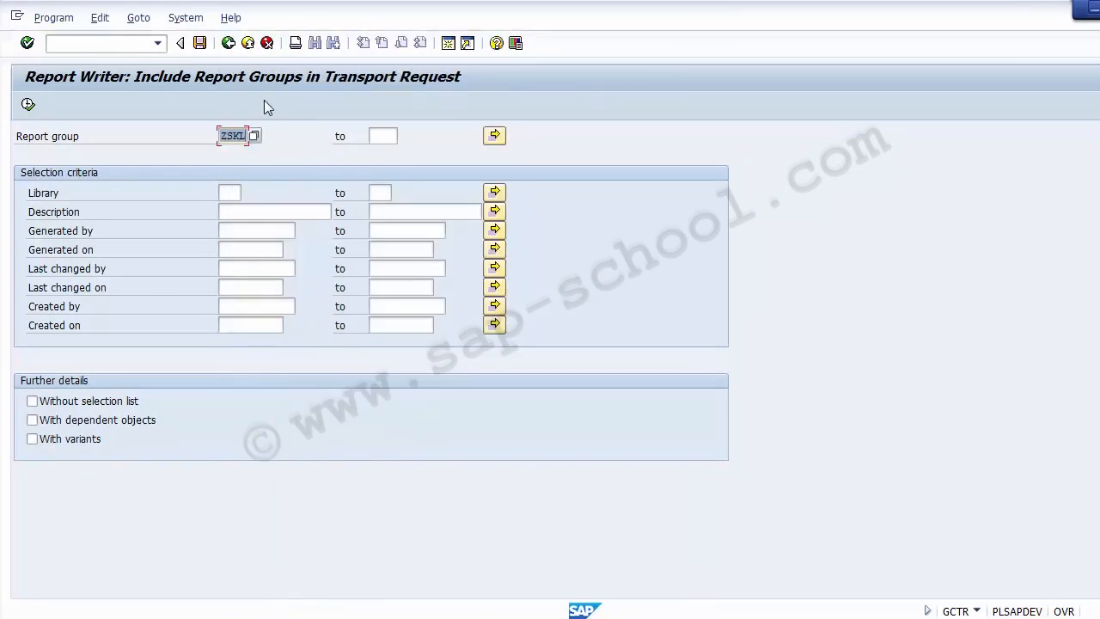
Step: Include dependent objects and variants in the transport selection and execute it for report group ZSKL
{"action": "left_click", "coordinate": [82, 428]}
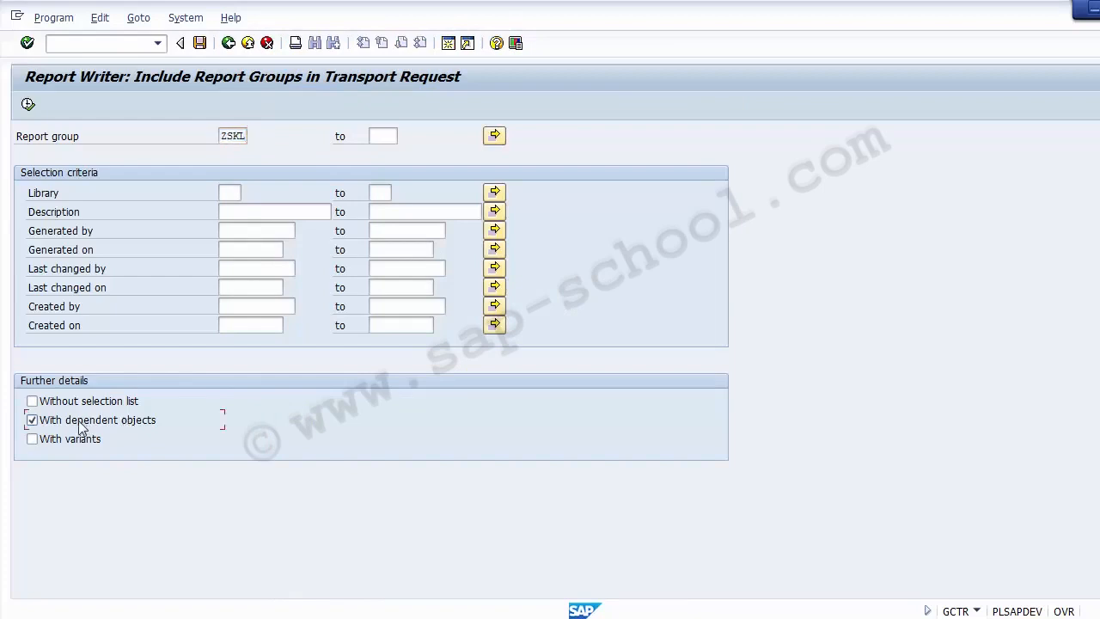
{"action": "left_click", "coordinate": [73, 446]}
{"action": "left_click", "coordinate": [28, 104]}
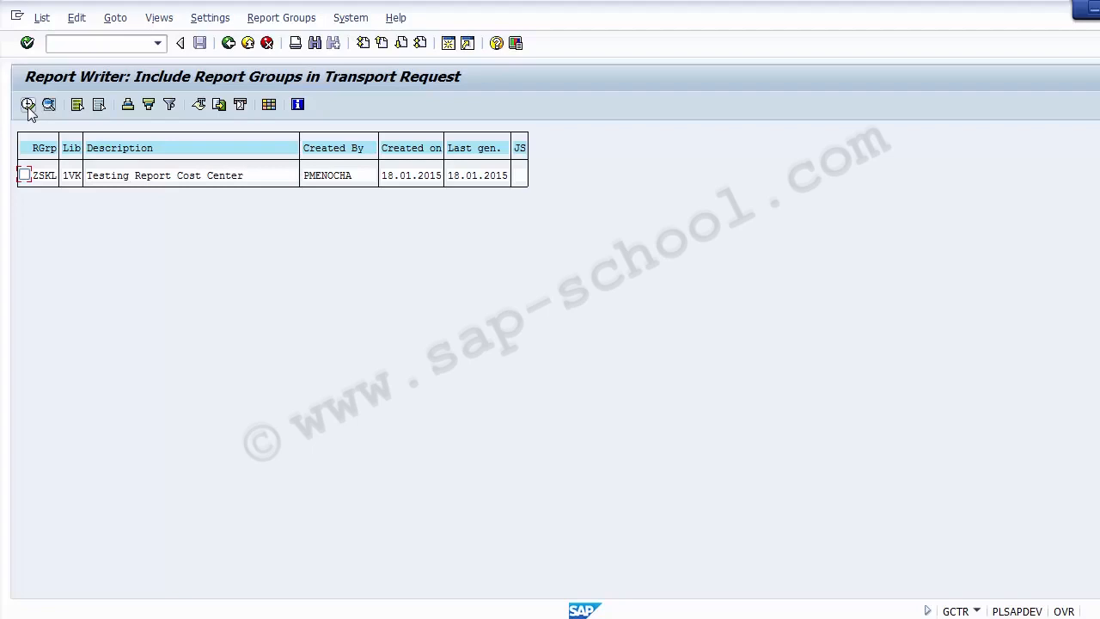
Step: Mark the ZSKL report group for transport and start a new Workbench request for it
{"action": "left_click", "coordinate": [24, 176]}
{"action": "left_click", "coordinate": [28, 105]}
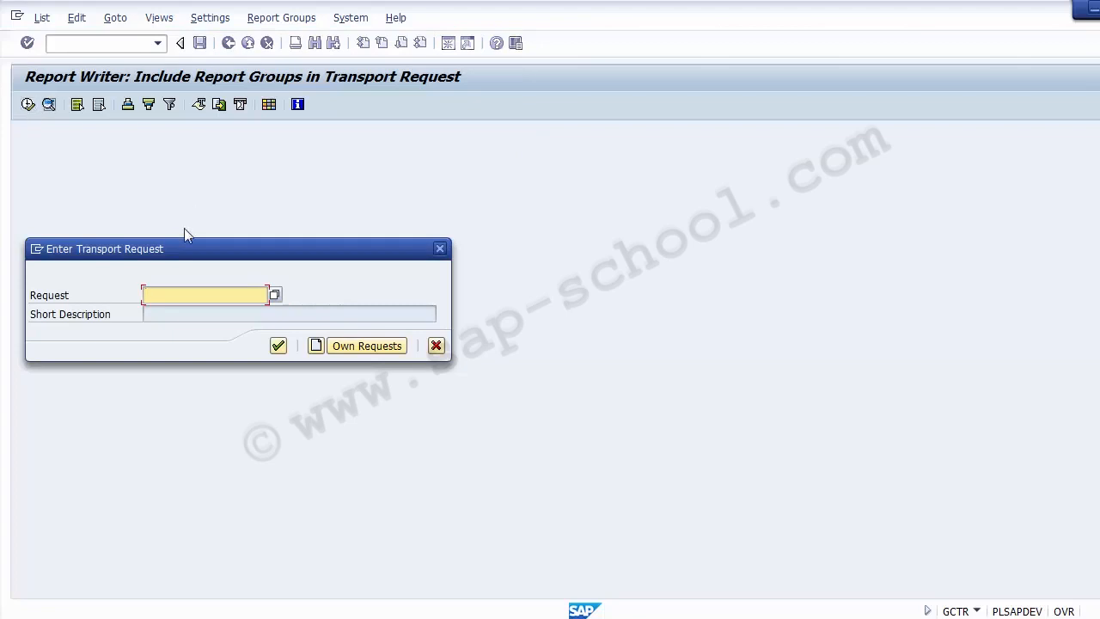
{"action": "left_click", "coordinate": [316, 346]}
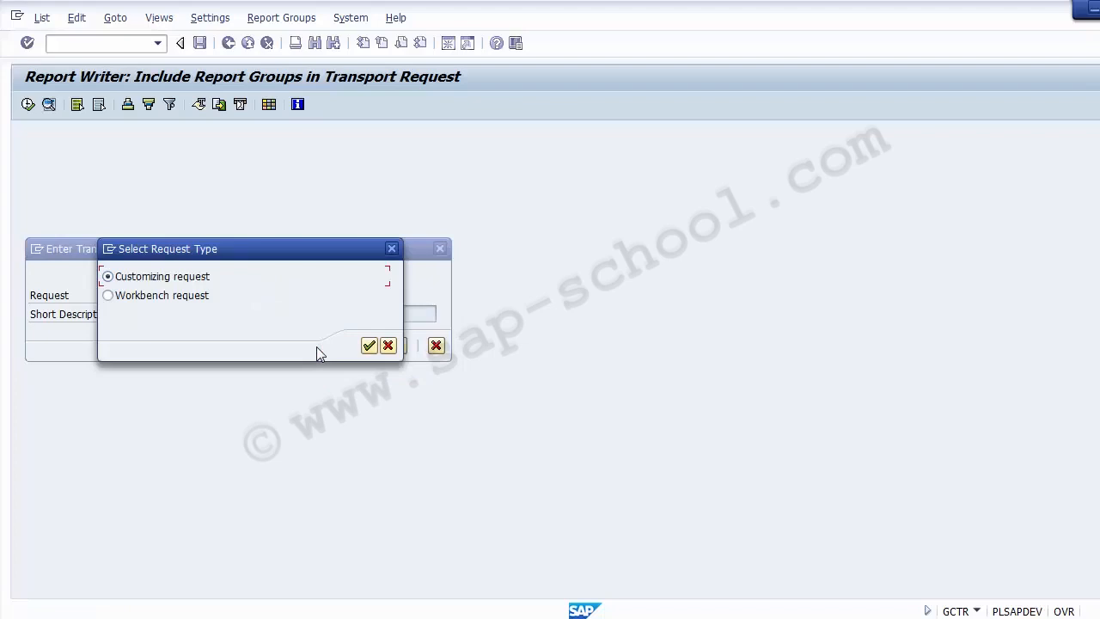
{"action": "left_click", "coordinate": [189, 306]}
{"action": "left_click", "coordinate": [370, 351]}
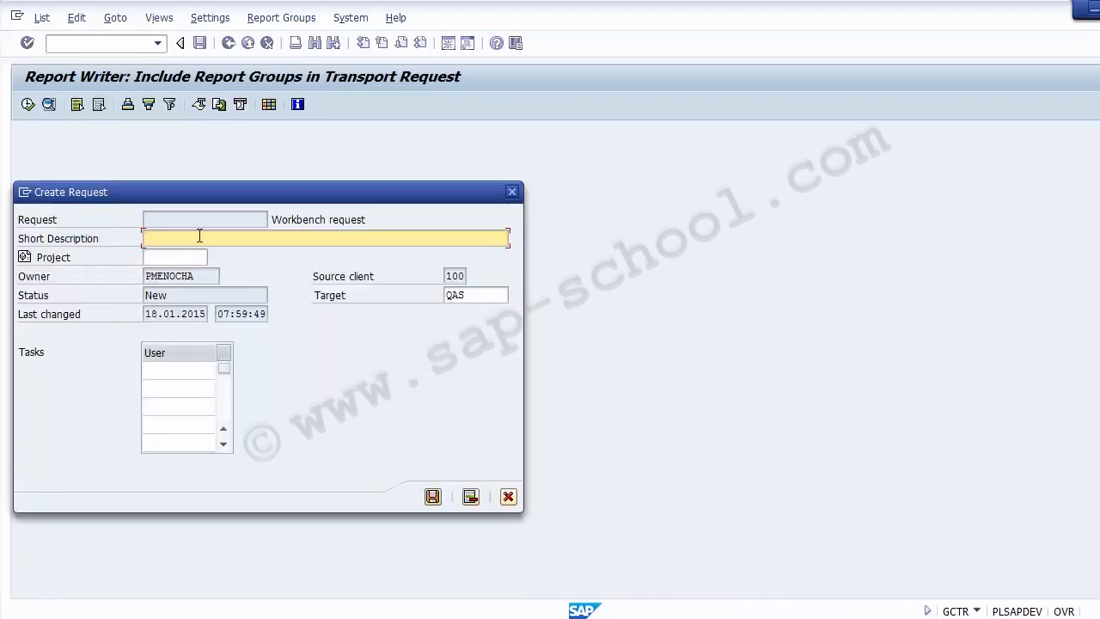
Step: Save the request with the short description "FI: Zreport with Report Painter created" and confirm it as the transport request
{"action": "type", "text": "FI: Zreport with Report Painteer"}
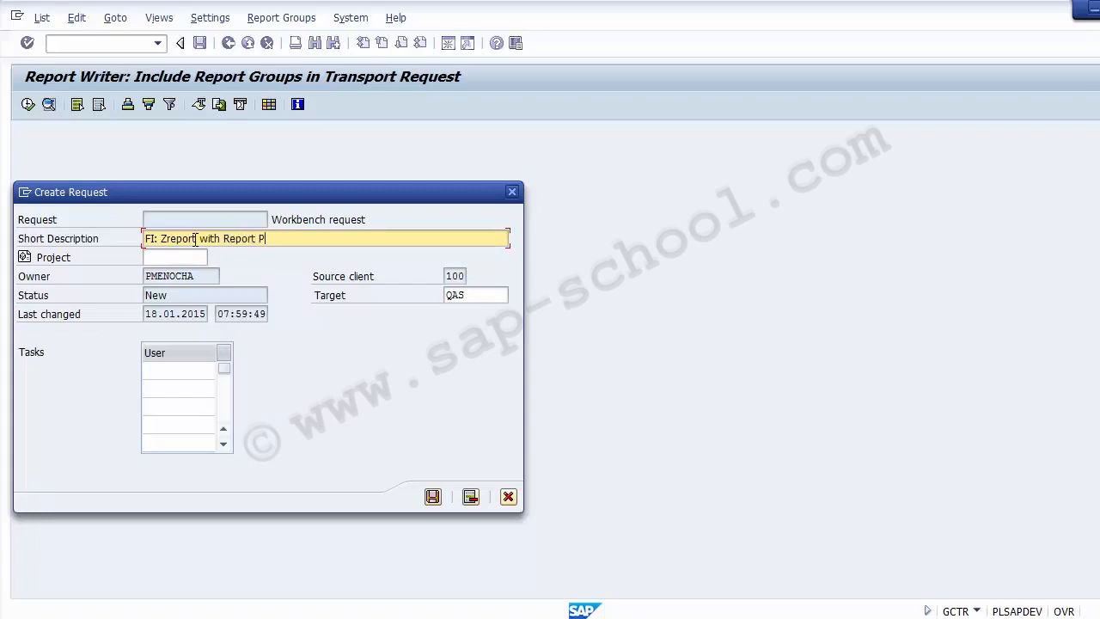
{"action": "key", "text": "BackSpace"}
{"action": "key", "text": "BackSpace"}
{"action": "key", "text": "BackSpace"}
{"action": "type", "text": "er created"}
{"action": "left_click", "coordinate": [432, 497]}
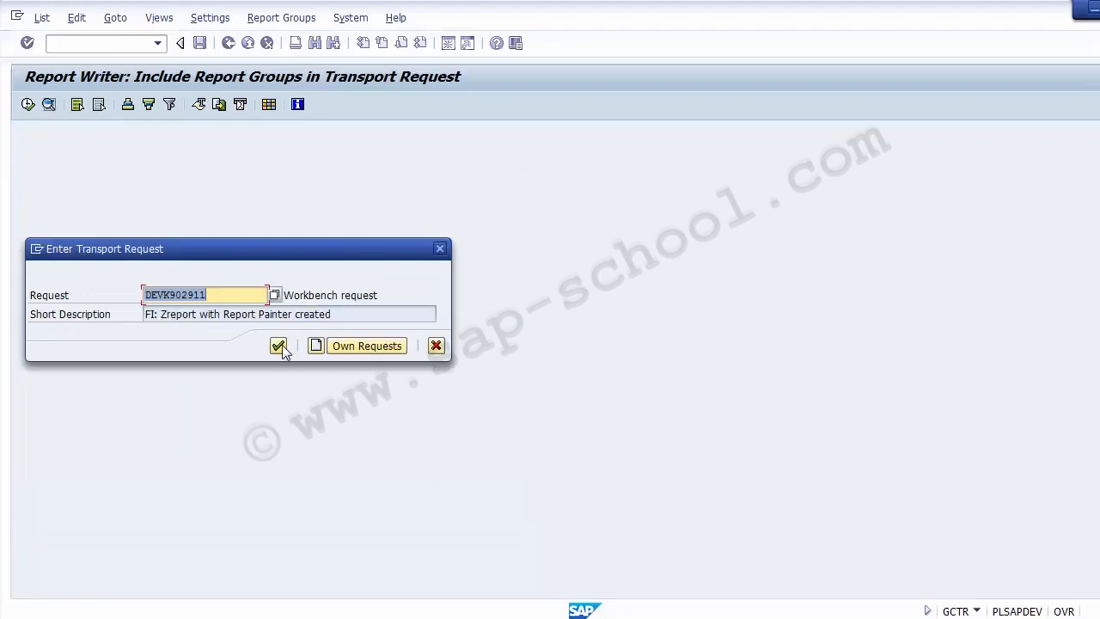
{"action": "left_click", "coordinate": [277, 348]}
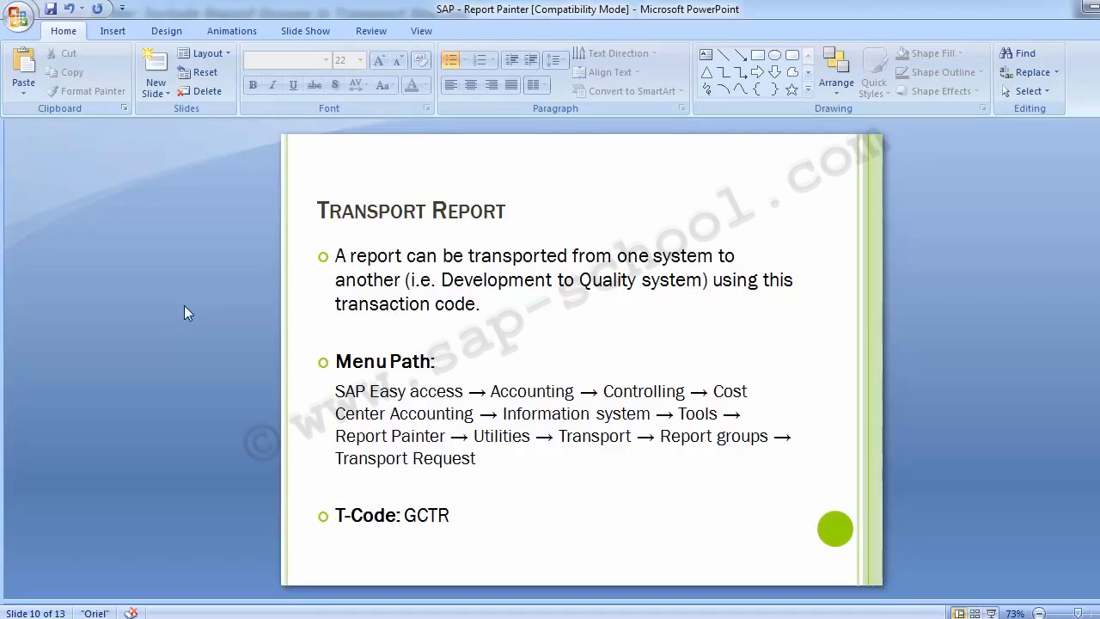
Step: Switch to the PowerPoint presentation and go to the Summary slide on Report Painter pros and cons
{"action": "key", "text": "Page_Down"}
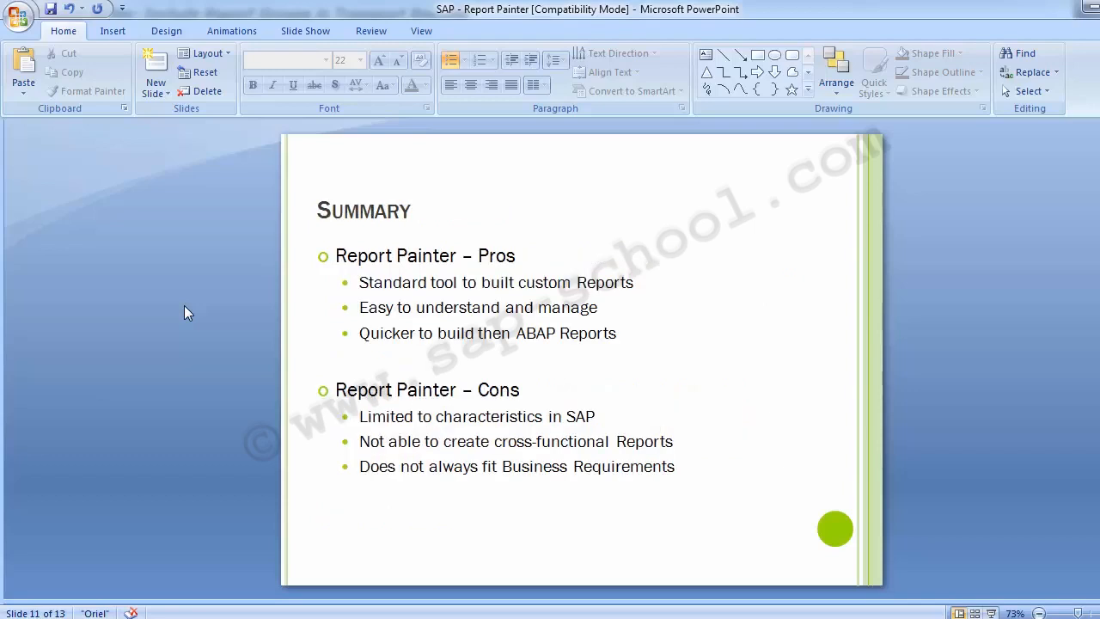